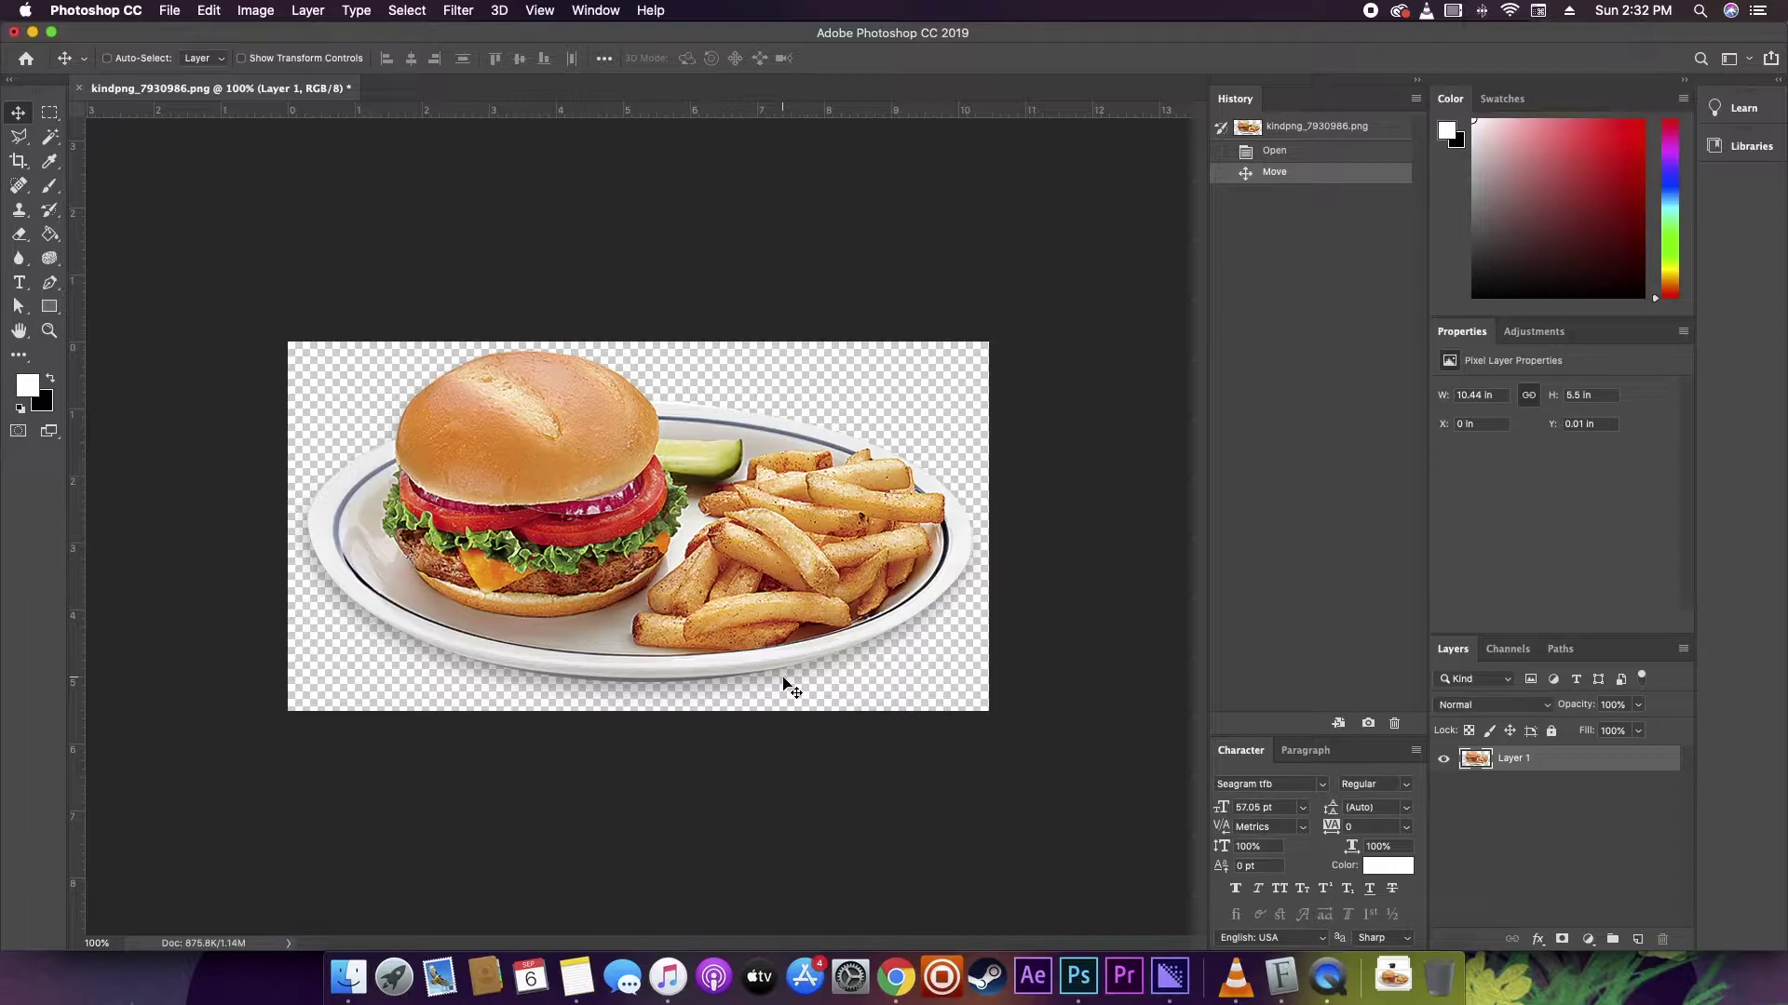
Start a new document measured in inches and enter its 6.25 x 2.75 in size.
left_click(167, 10)
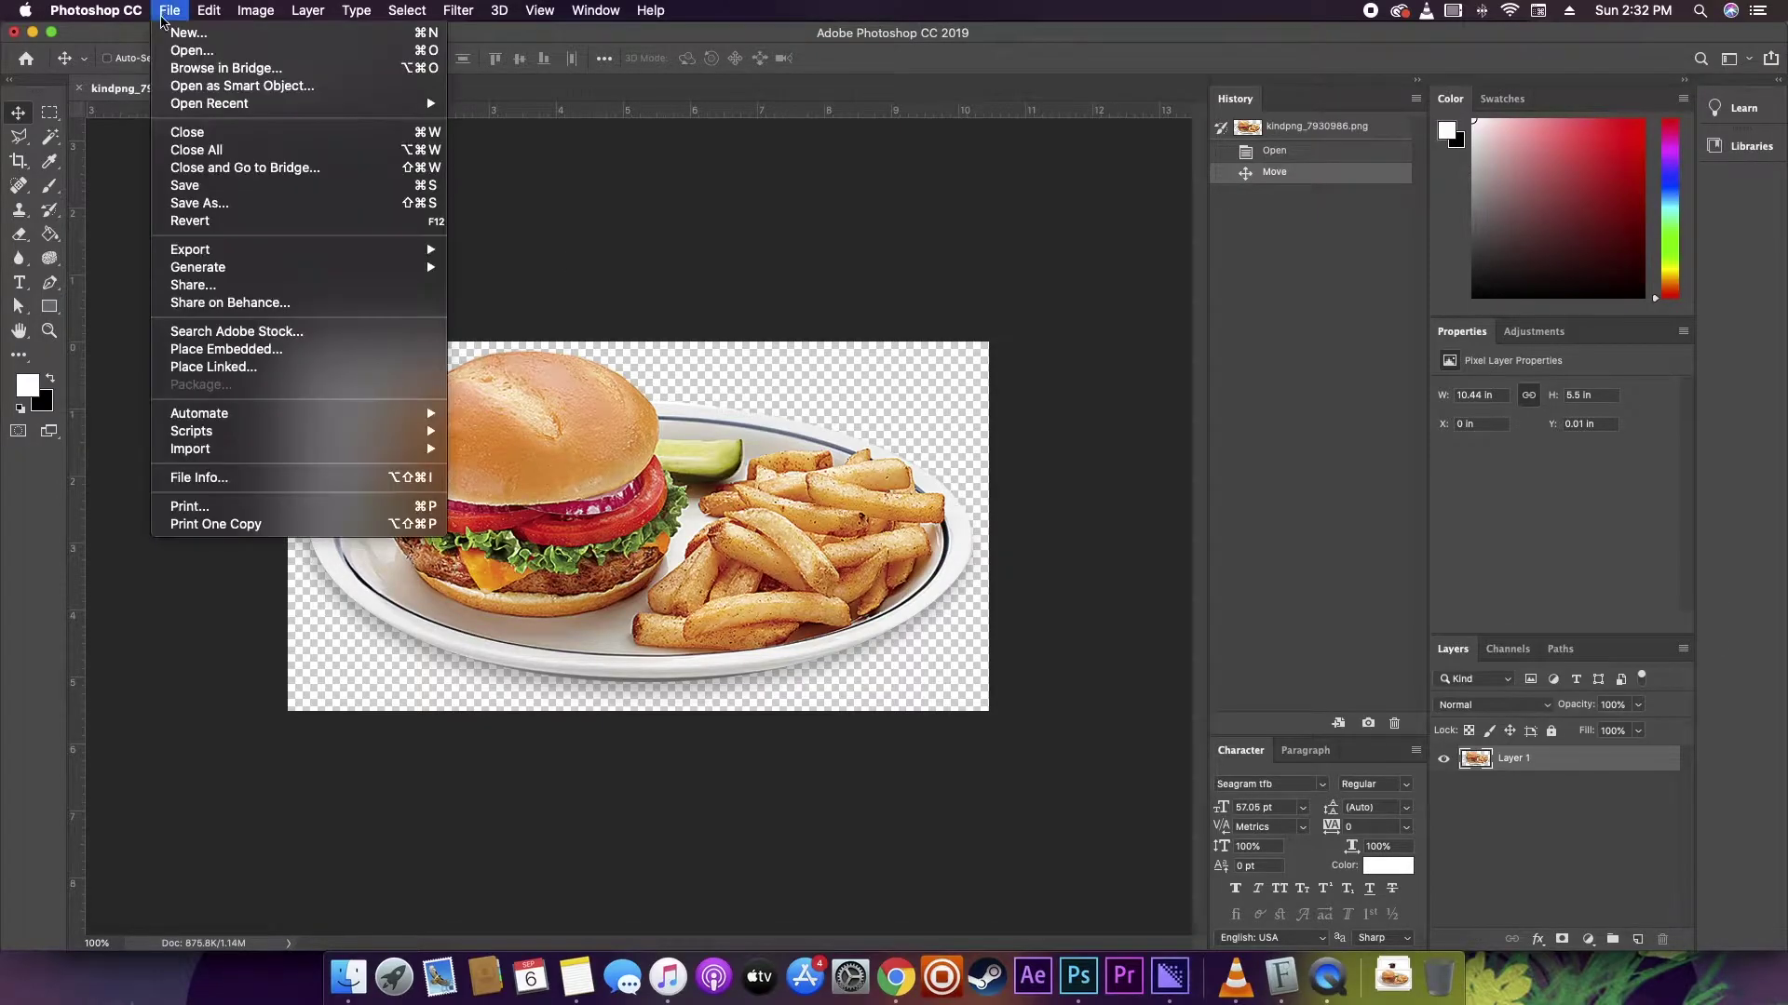
key("Escape")
key("super+n")
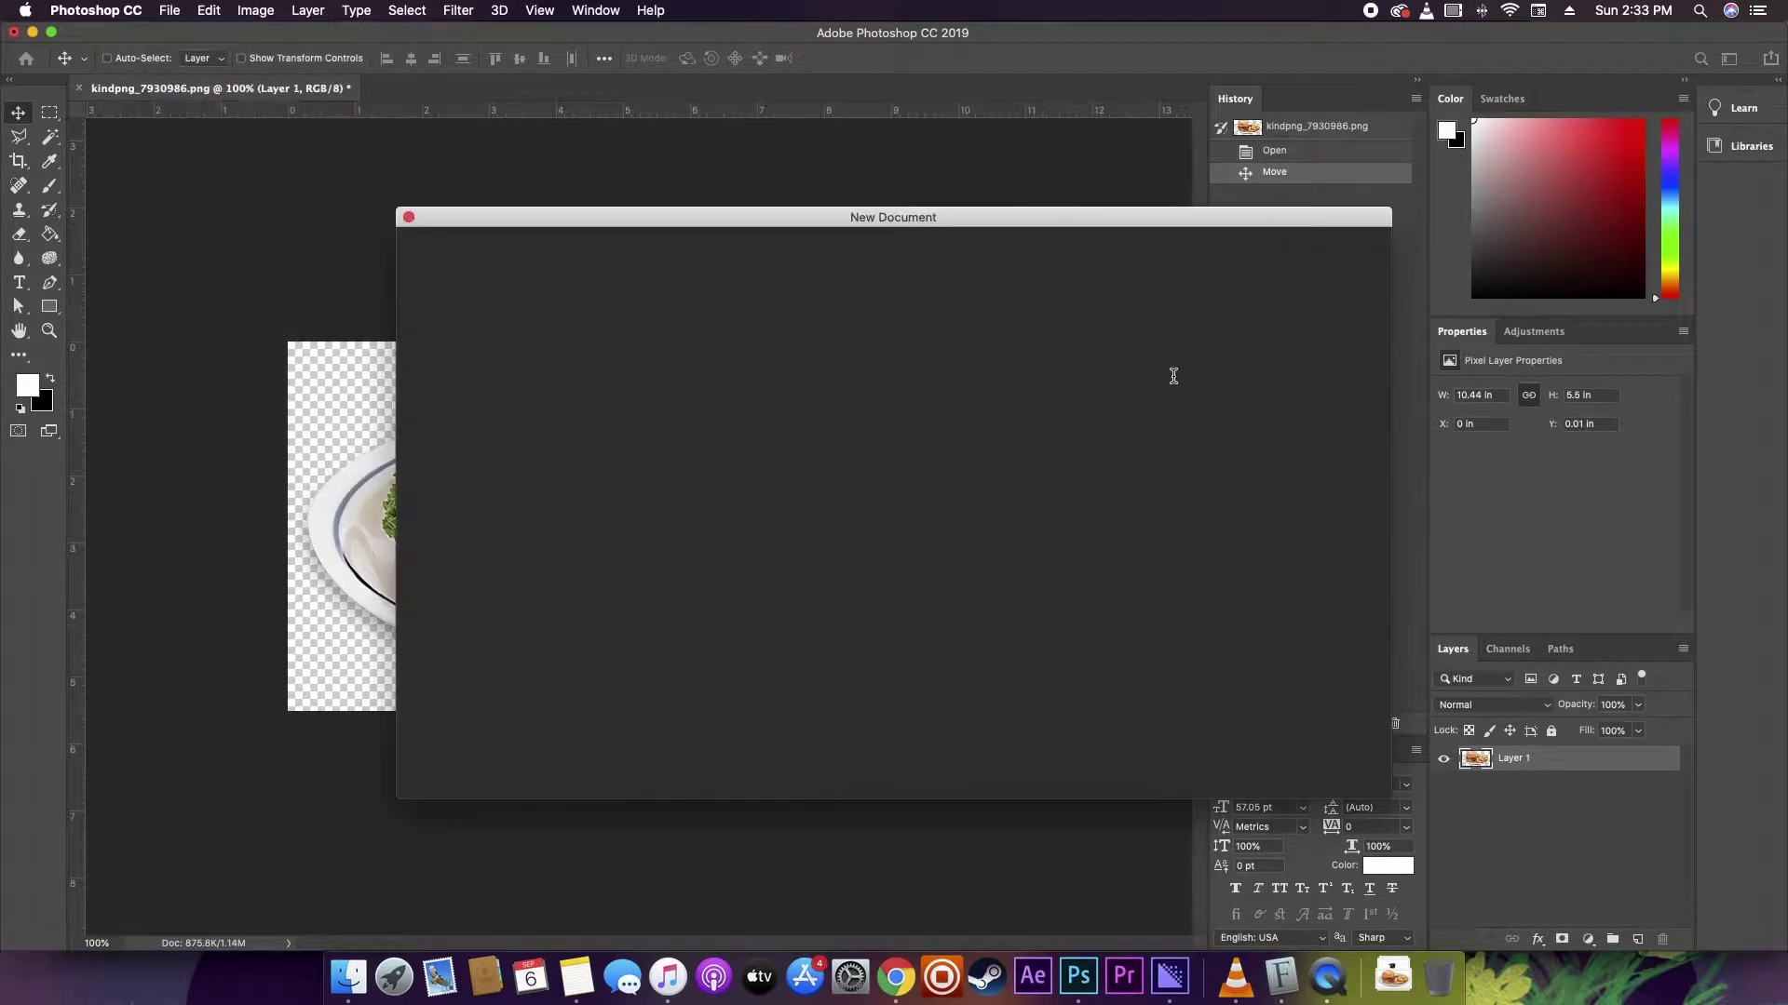
left_click(1252, 385)
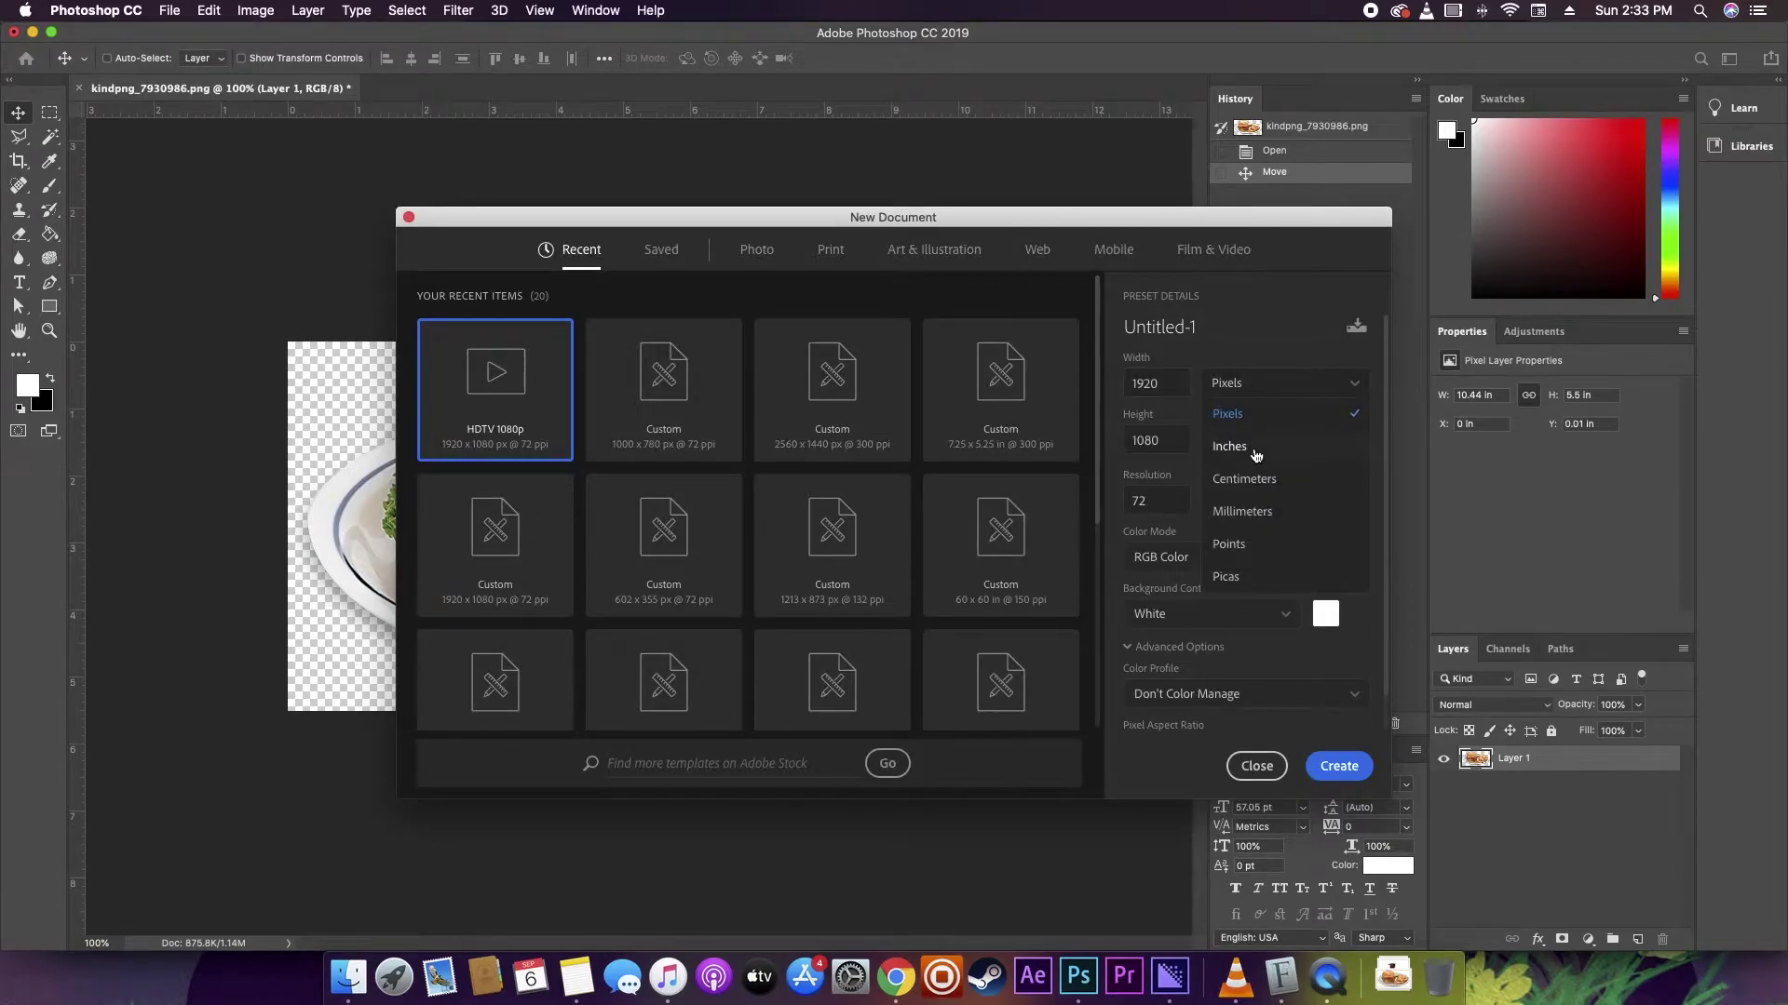
left_click(1238, 412)
double_click(1173, 383)
type("7.5")
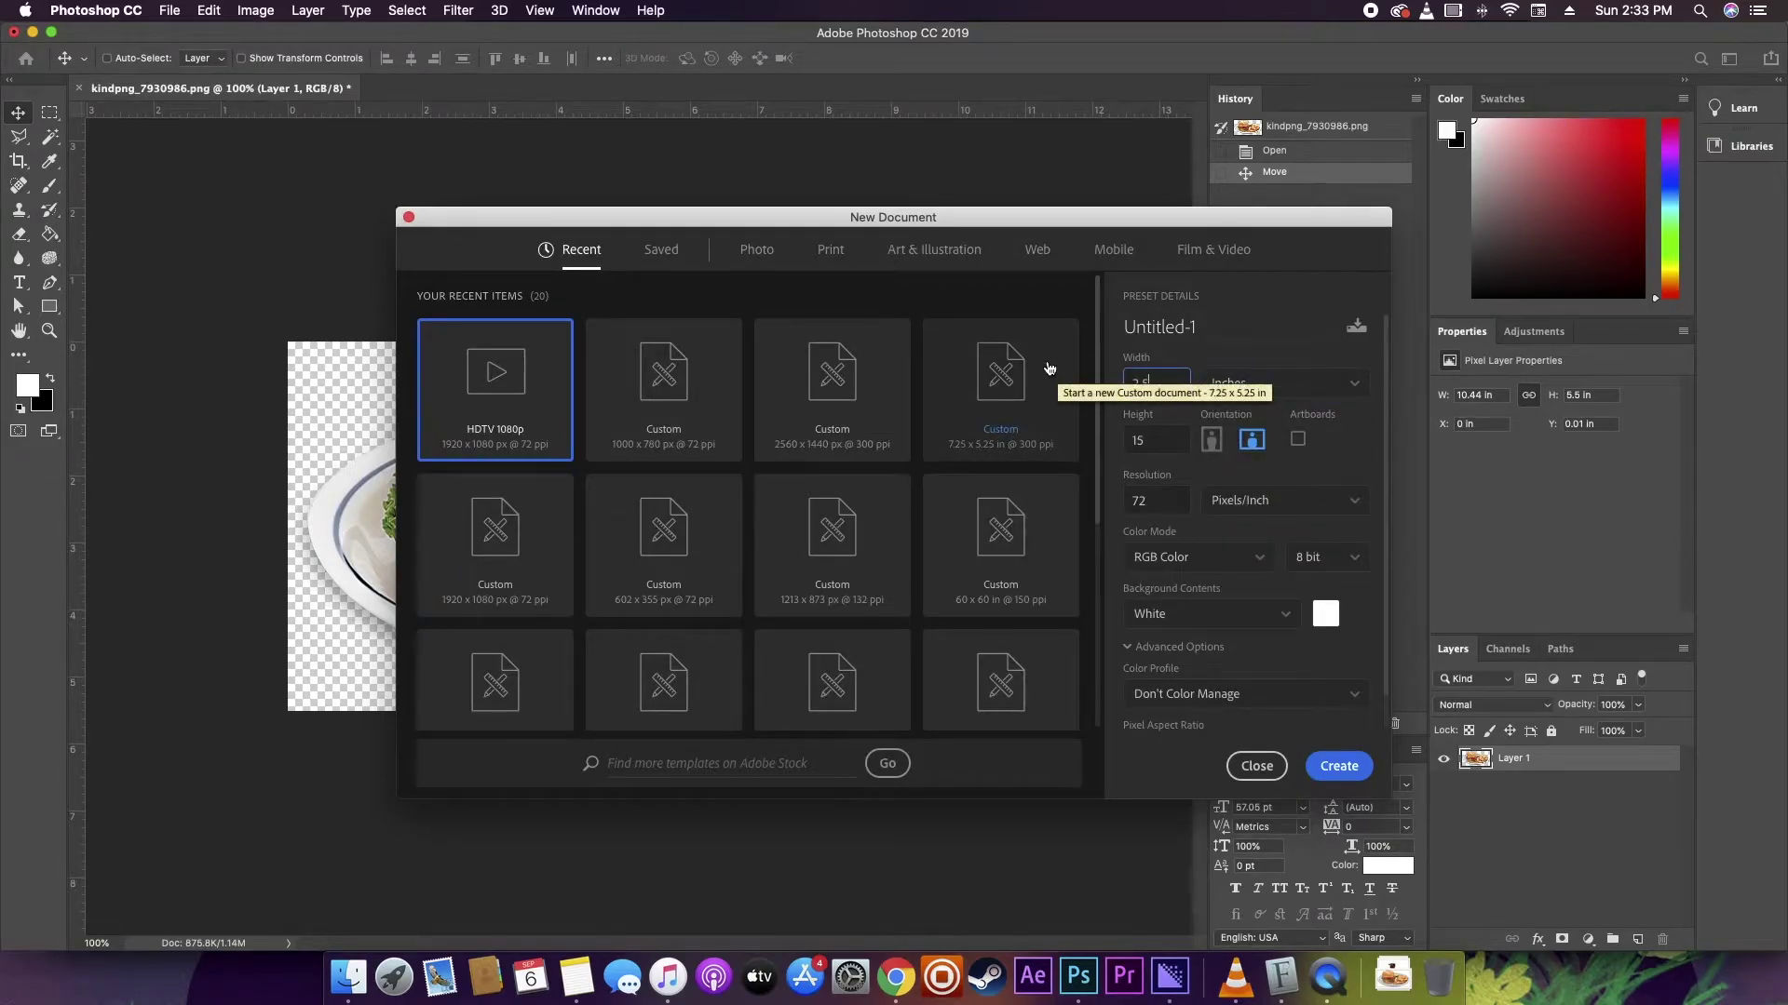
key("Tab")
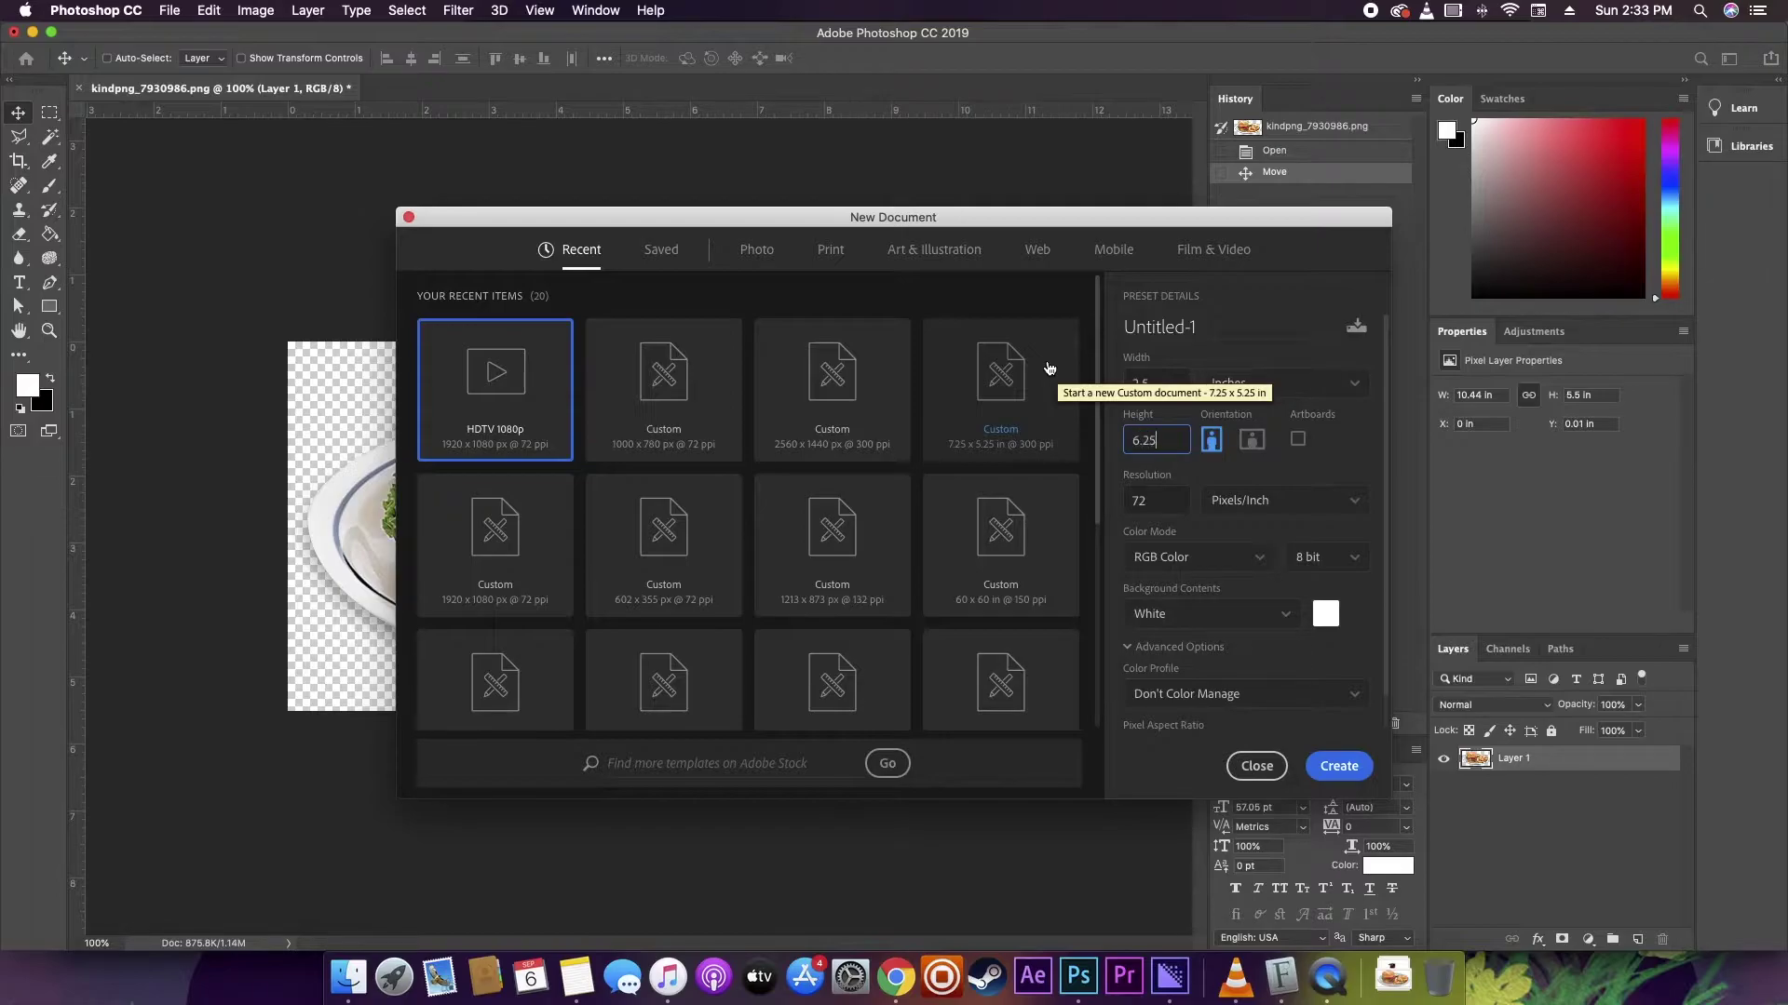
double_click(1145, 379)
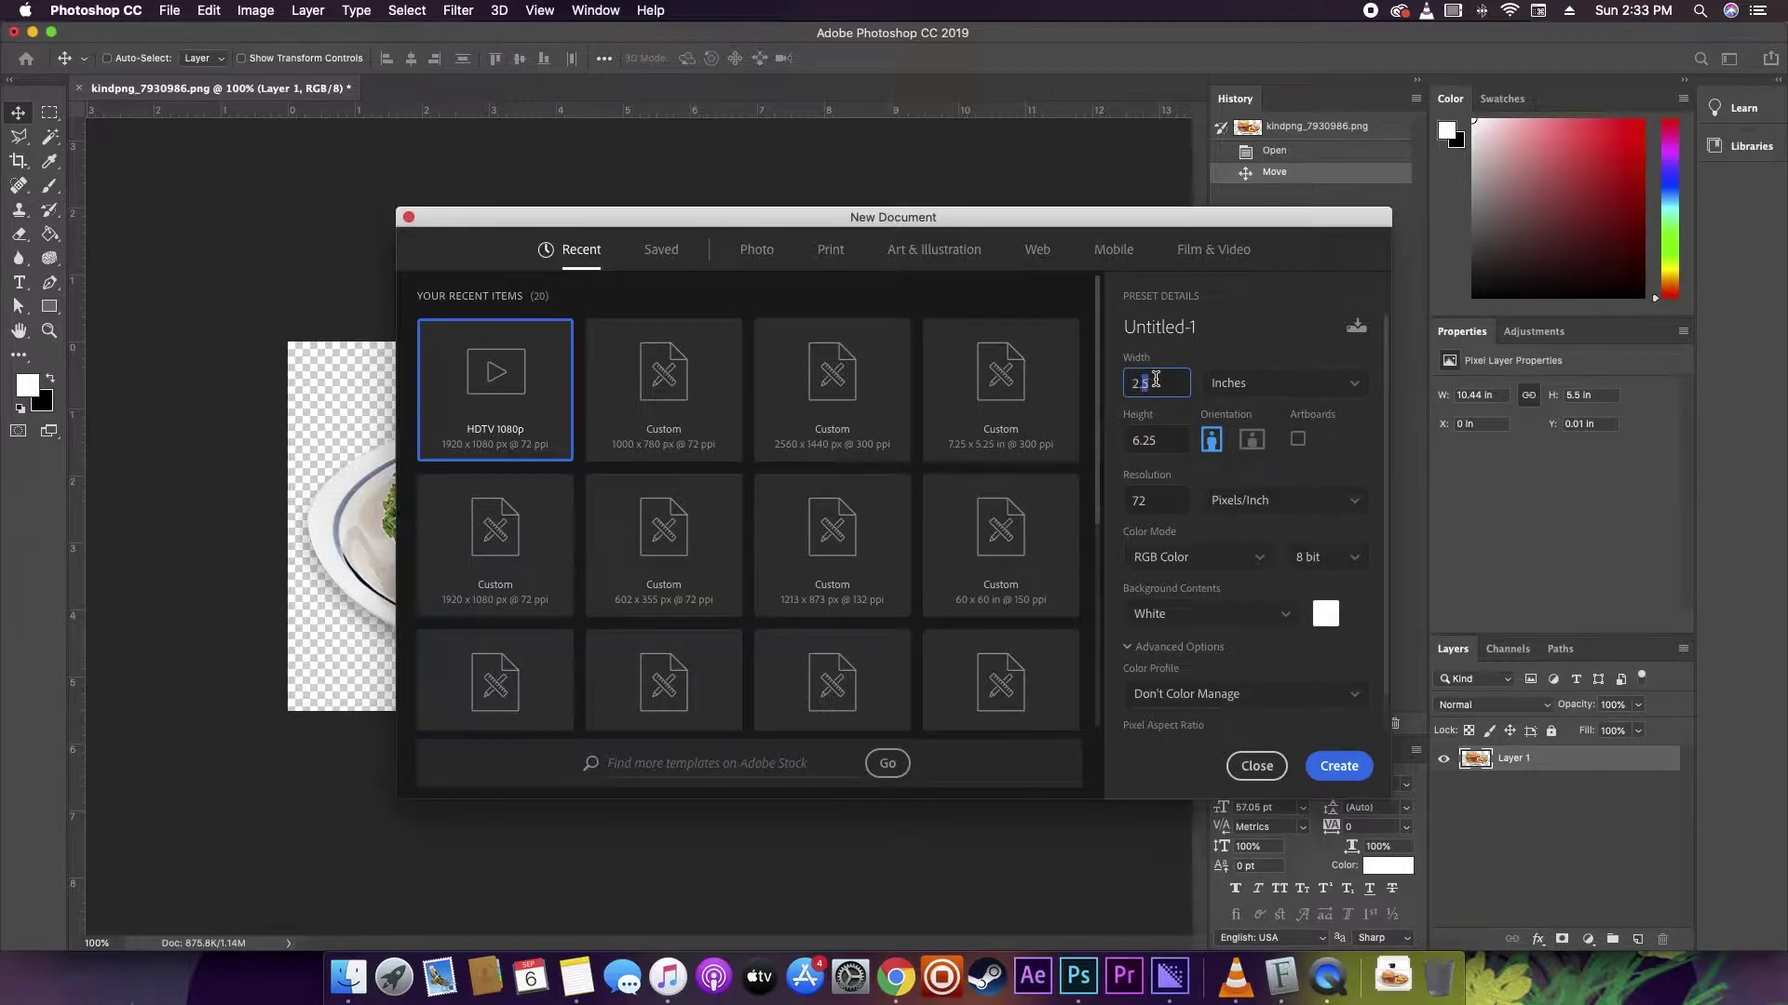
type("75")
Set 300 pixels/inch resolution and landscape orientation, then create the document.
double_click(1171, 509)
left_click(1248, 505)
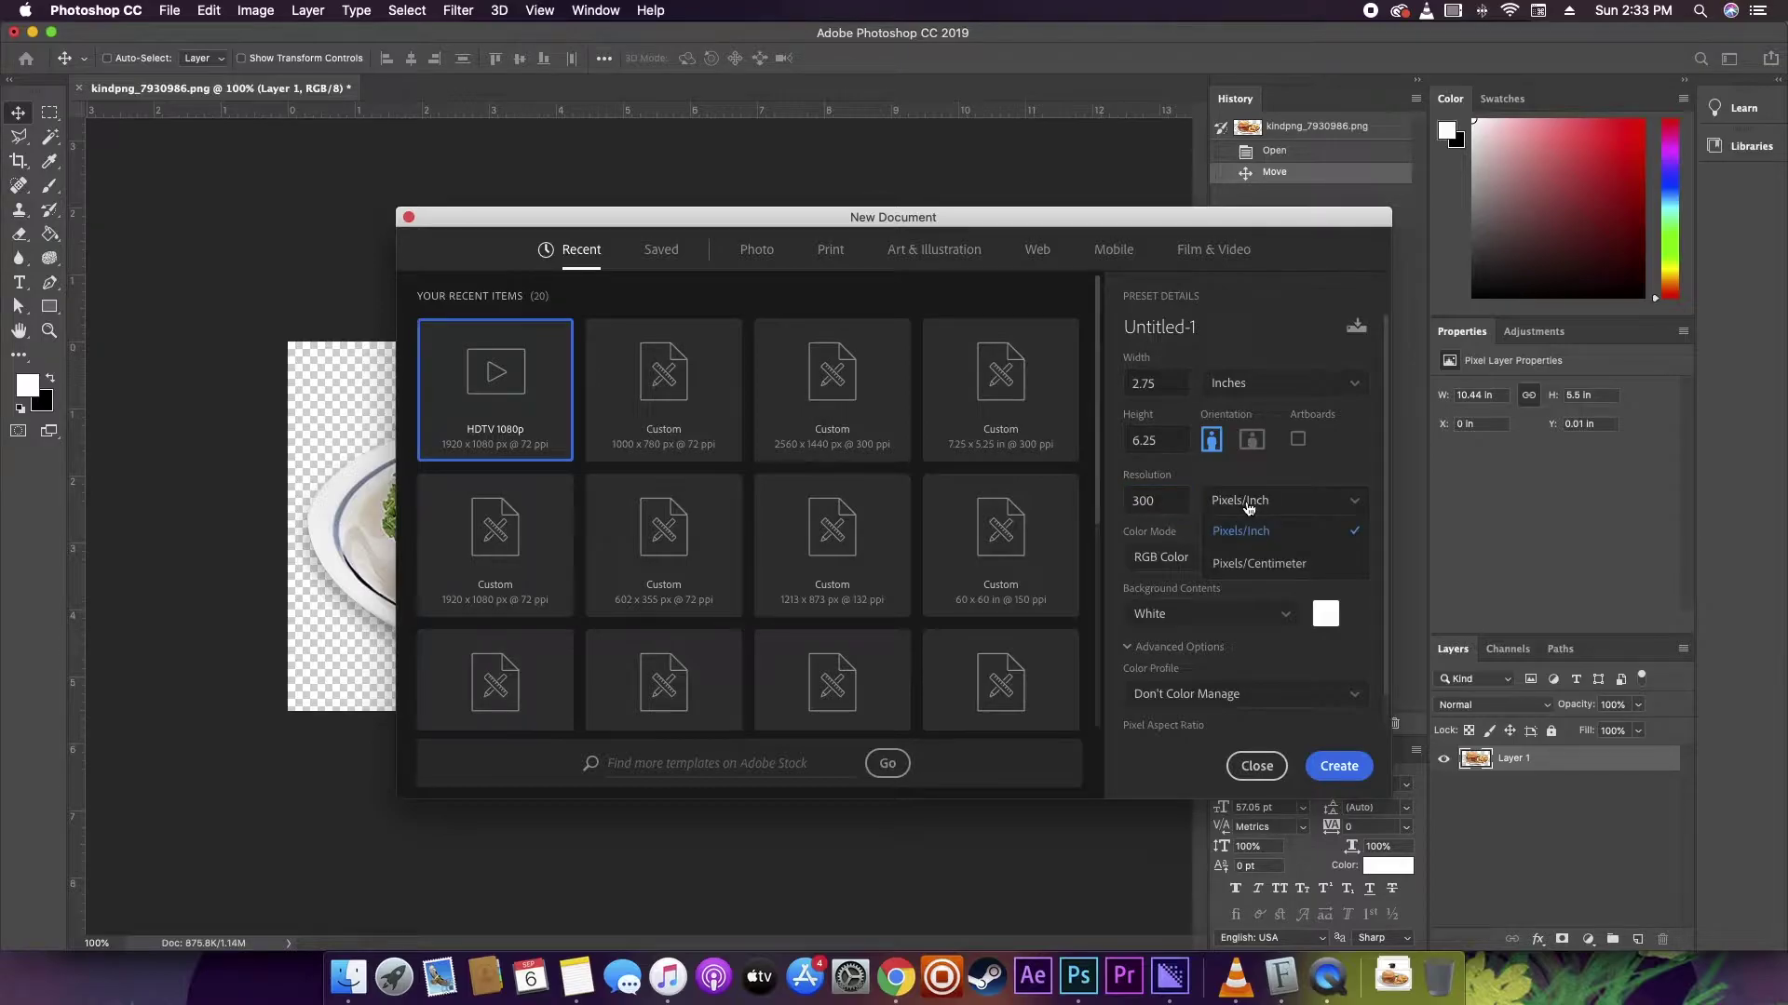
left_click(1242, 531)
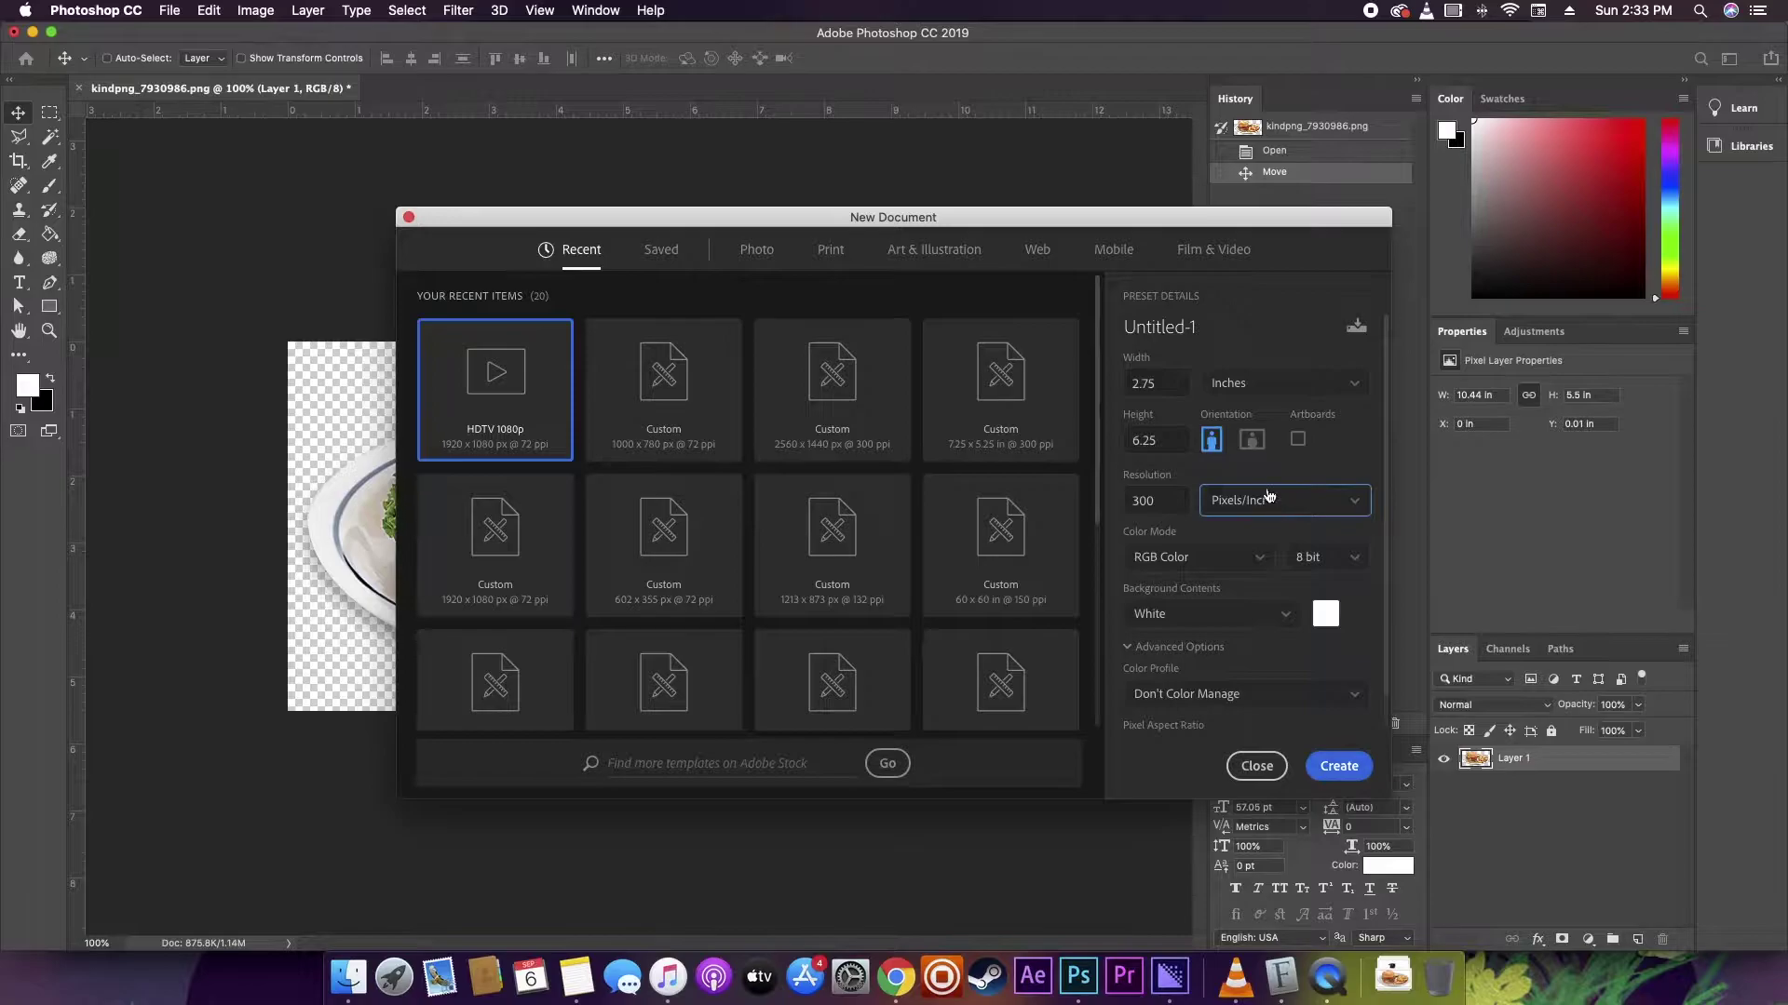
left_click(1264, 440)
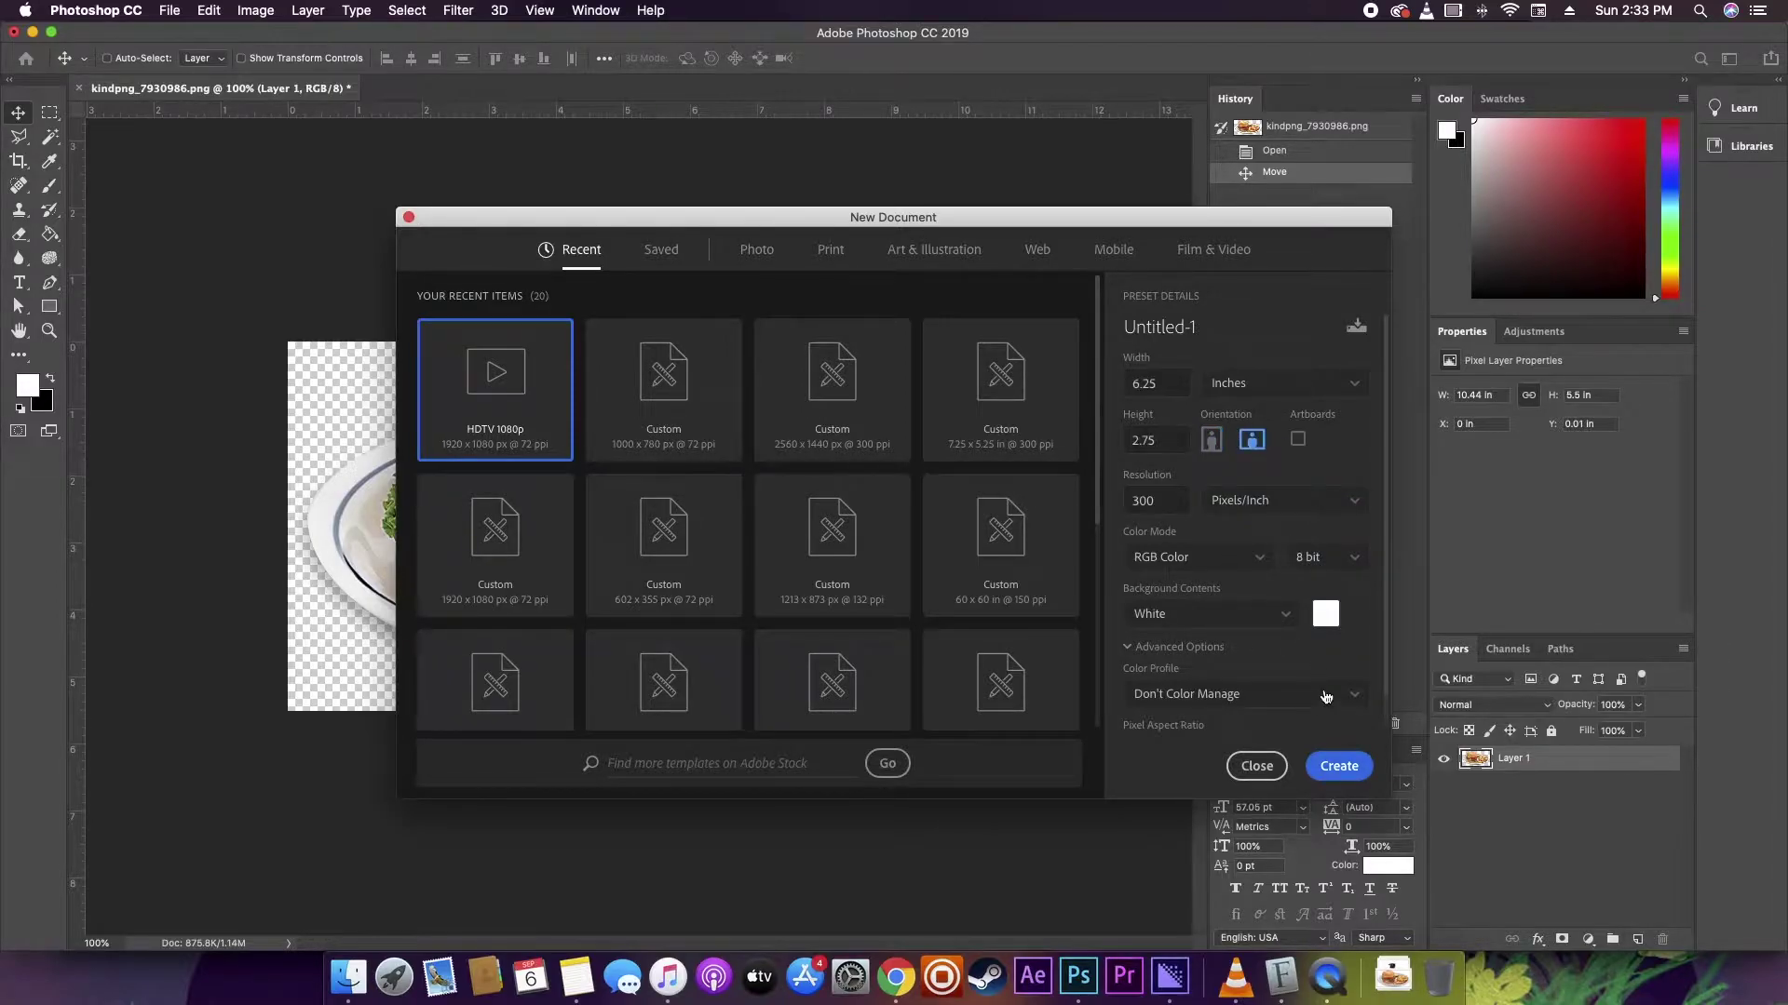
left_click(1346, 767)
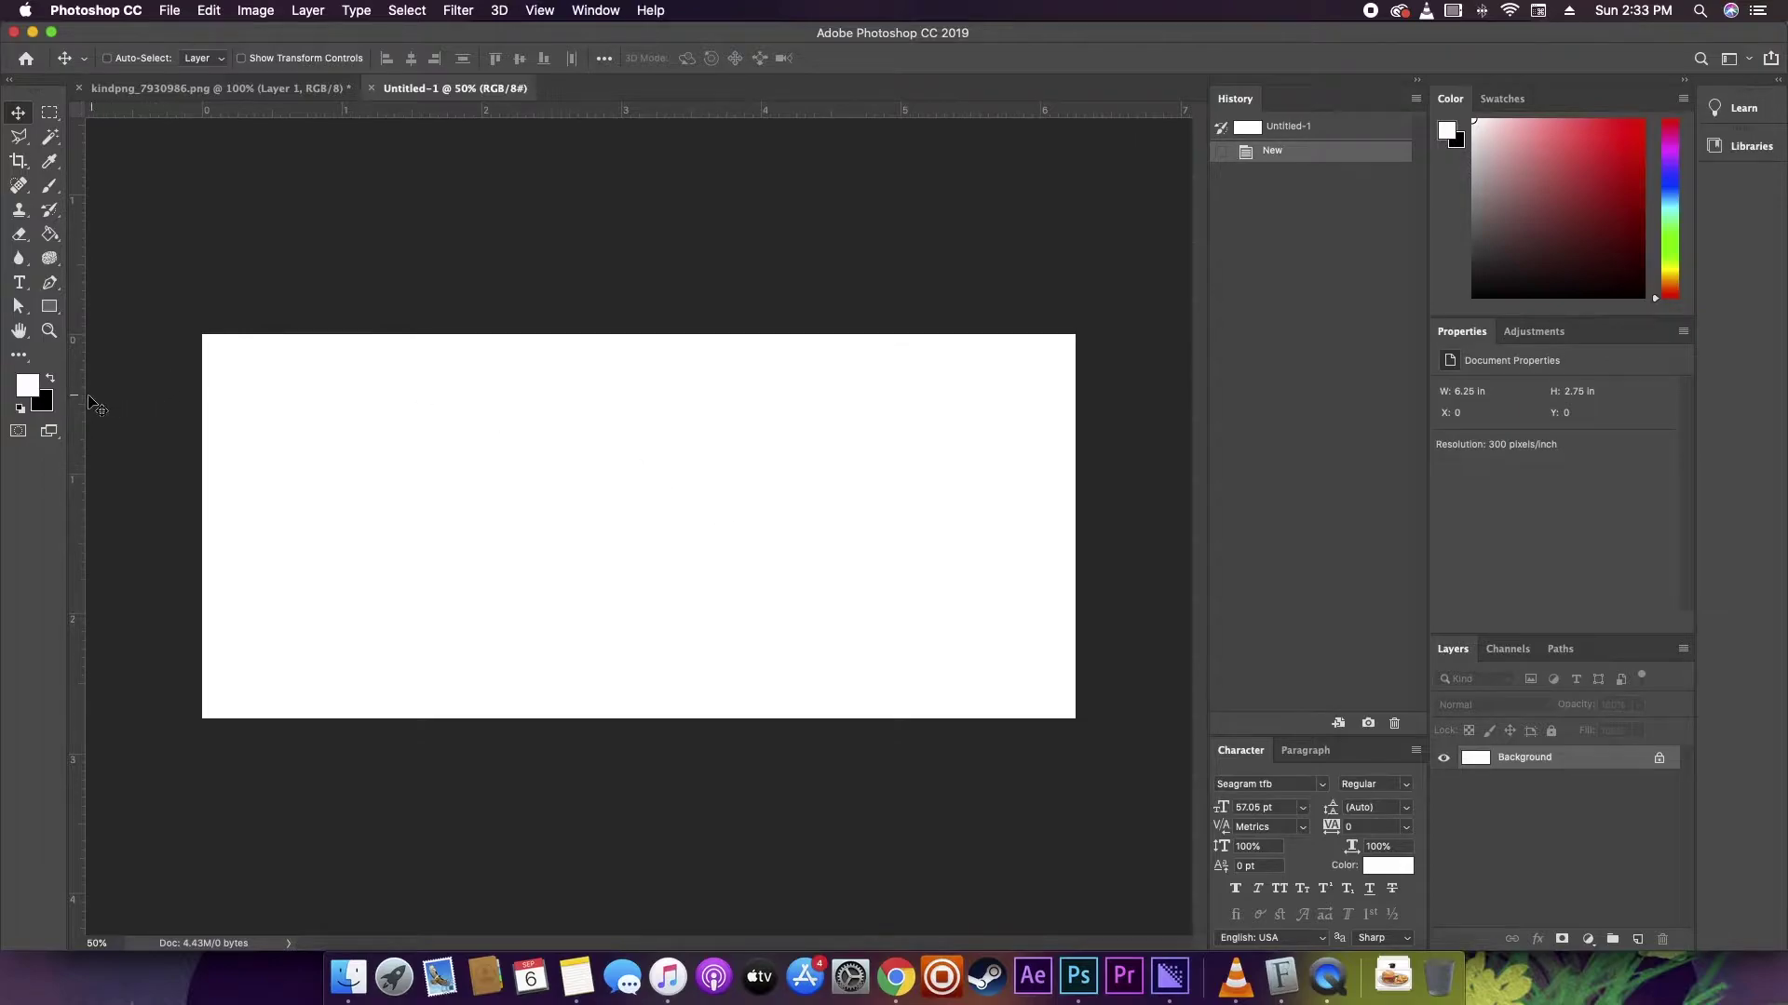
Place left, top, right and bottom guides about a quarter inch inside each canvas edge.
left_click_drag(76, 400, 237, 372)
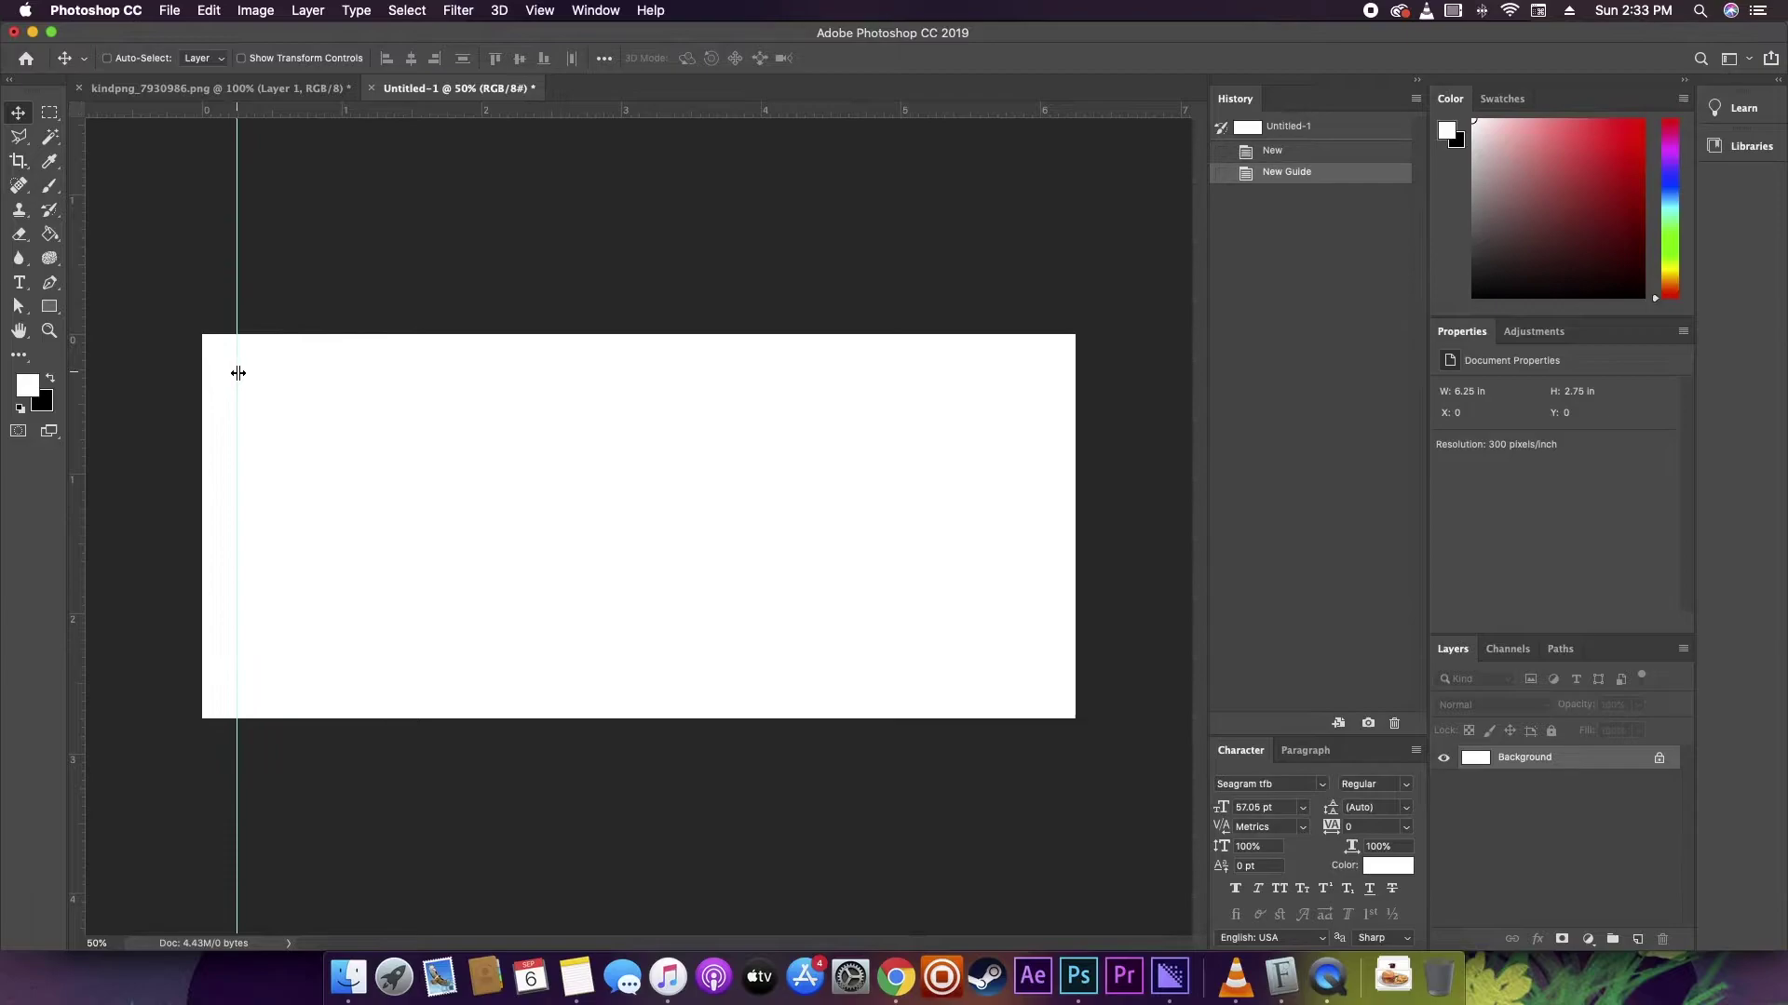
left_click_drag(252, 111, 256, 371)
left_click_drag(75, 371, 1040, 380)
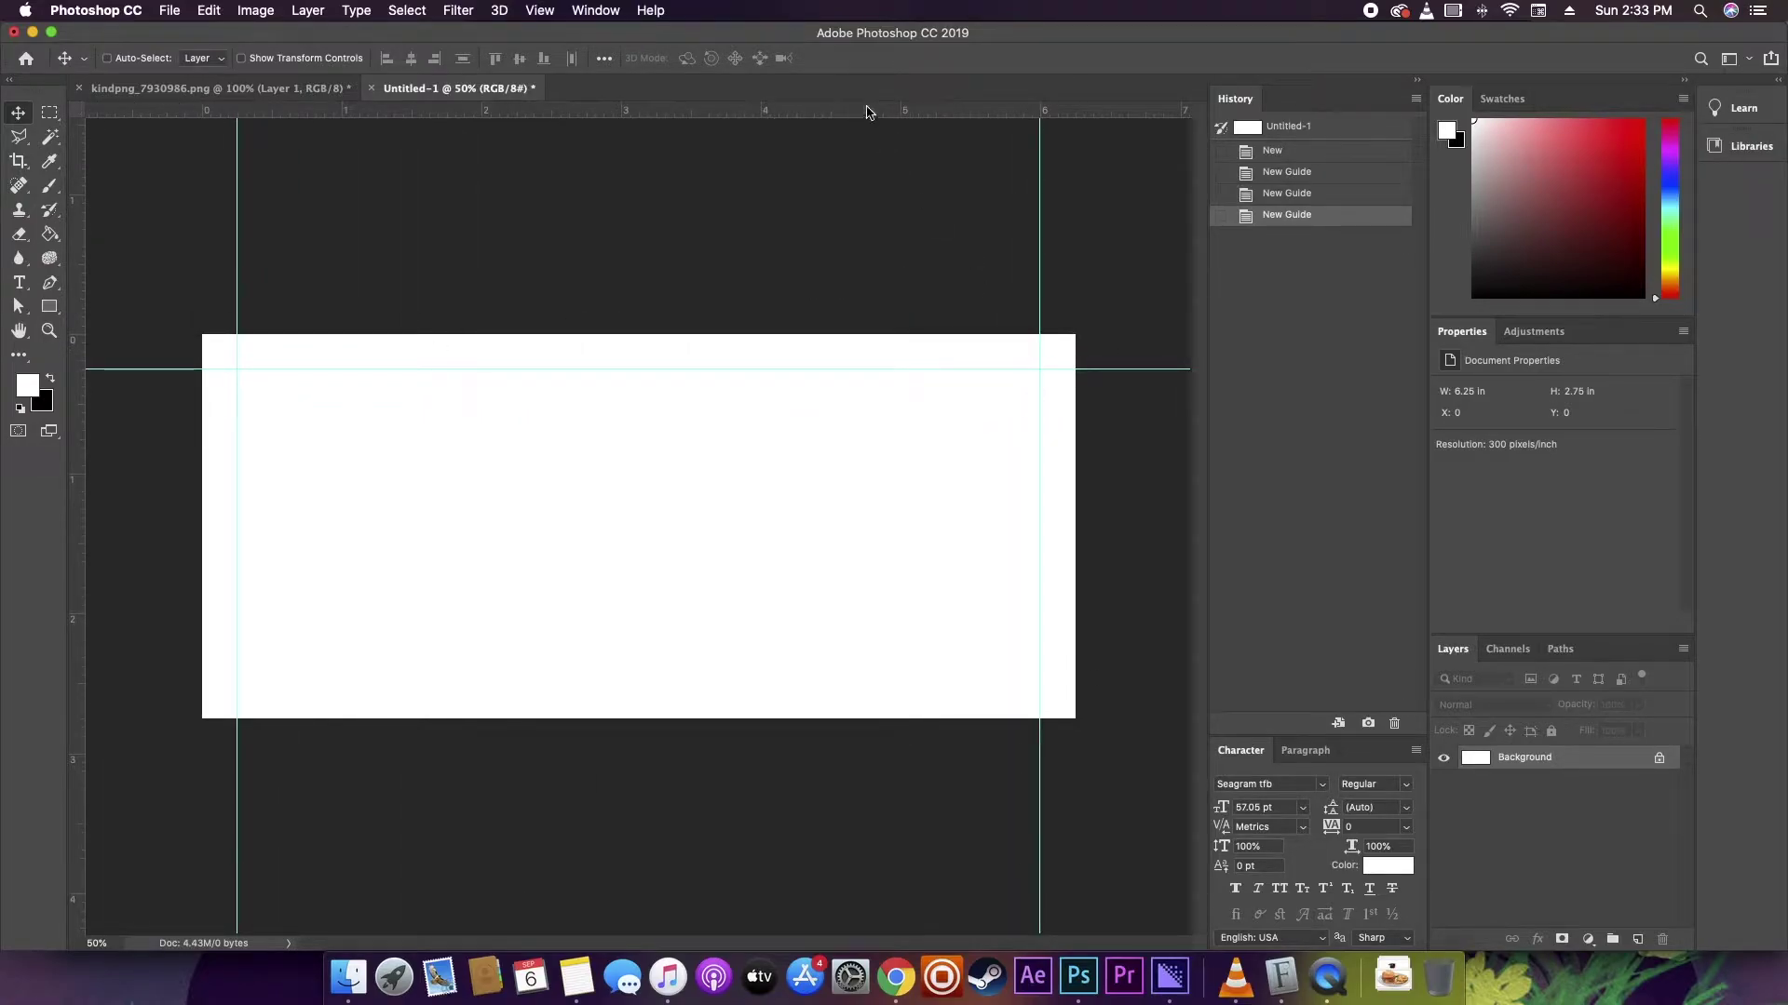
left_click_drag(868, 109, 830, 685)
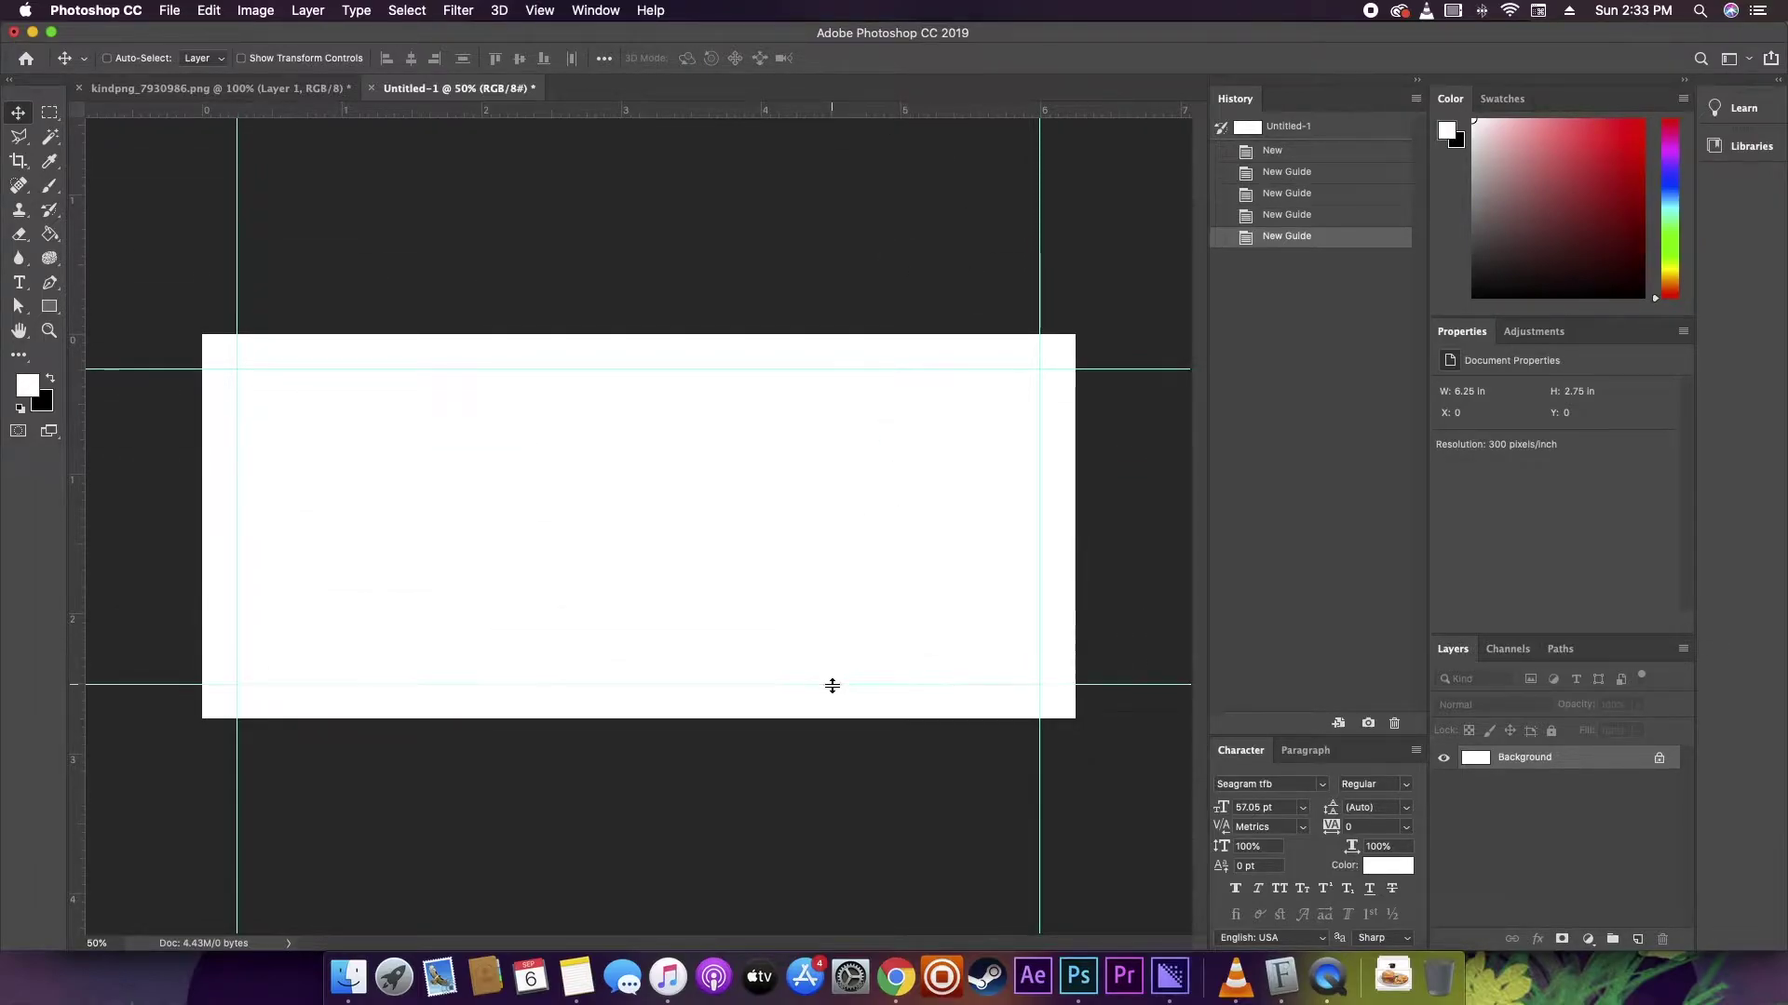
Copy the burger-and-fries layer from its own document onto the Untitled-1 canvas.
left_click(200, 88)
left_click_drag(590, 438, 814, 494)
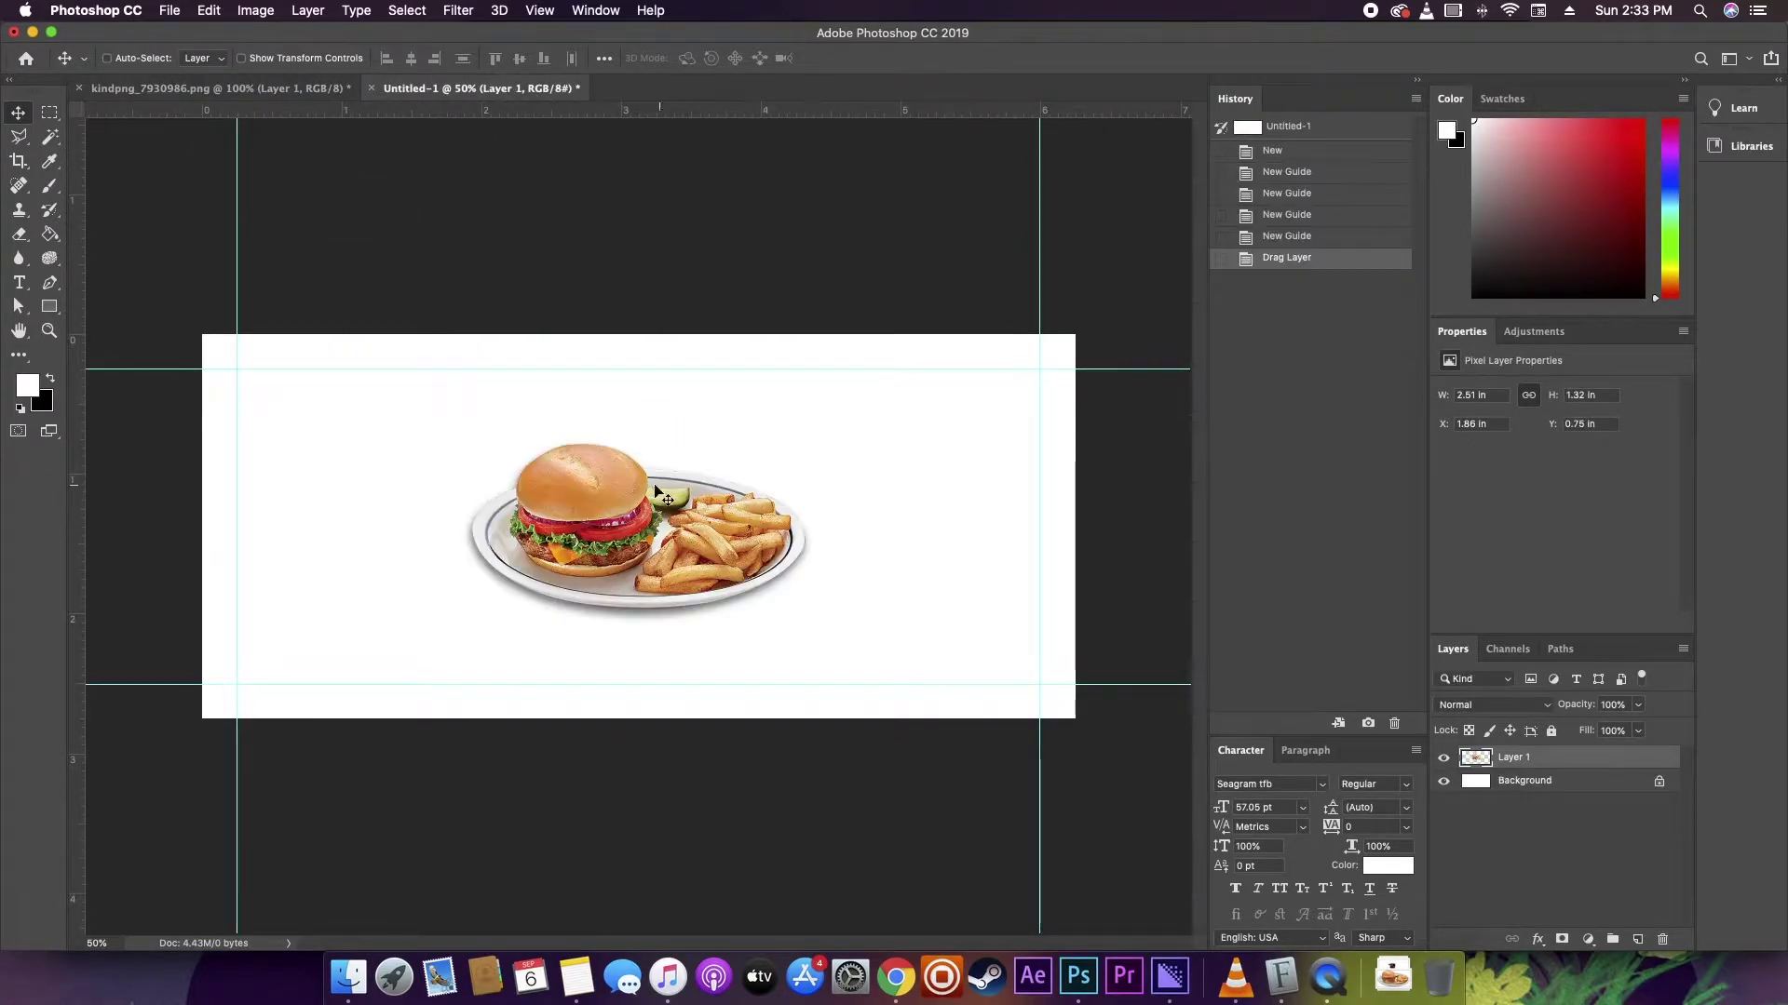
left_click_drag(663, 495, 845, 495)
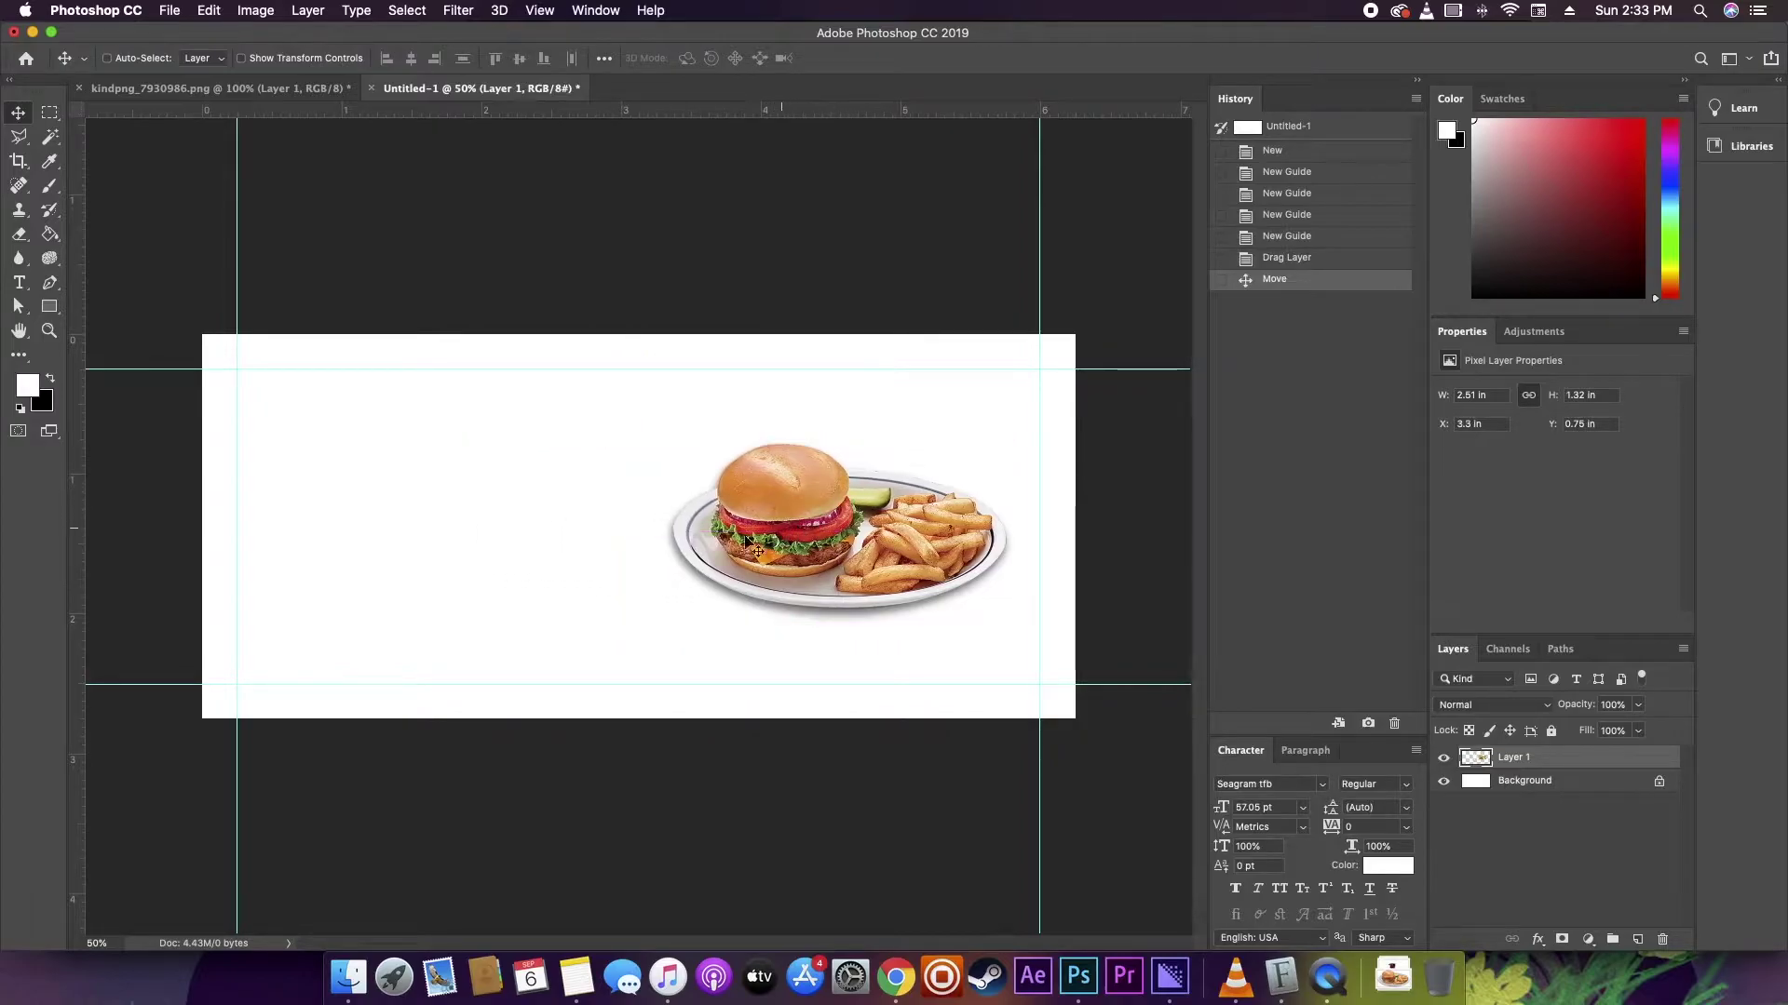
Enlarge the burger image to about 3.29 × 1.73 in and move it to the left guide.
key("ctrl+t")
left_click_drag(663, 622, 577, 668)
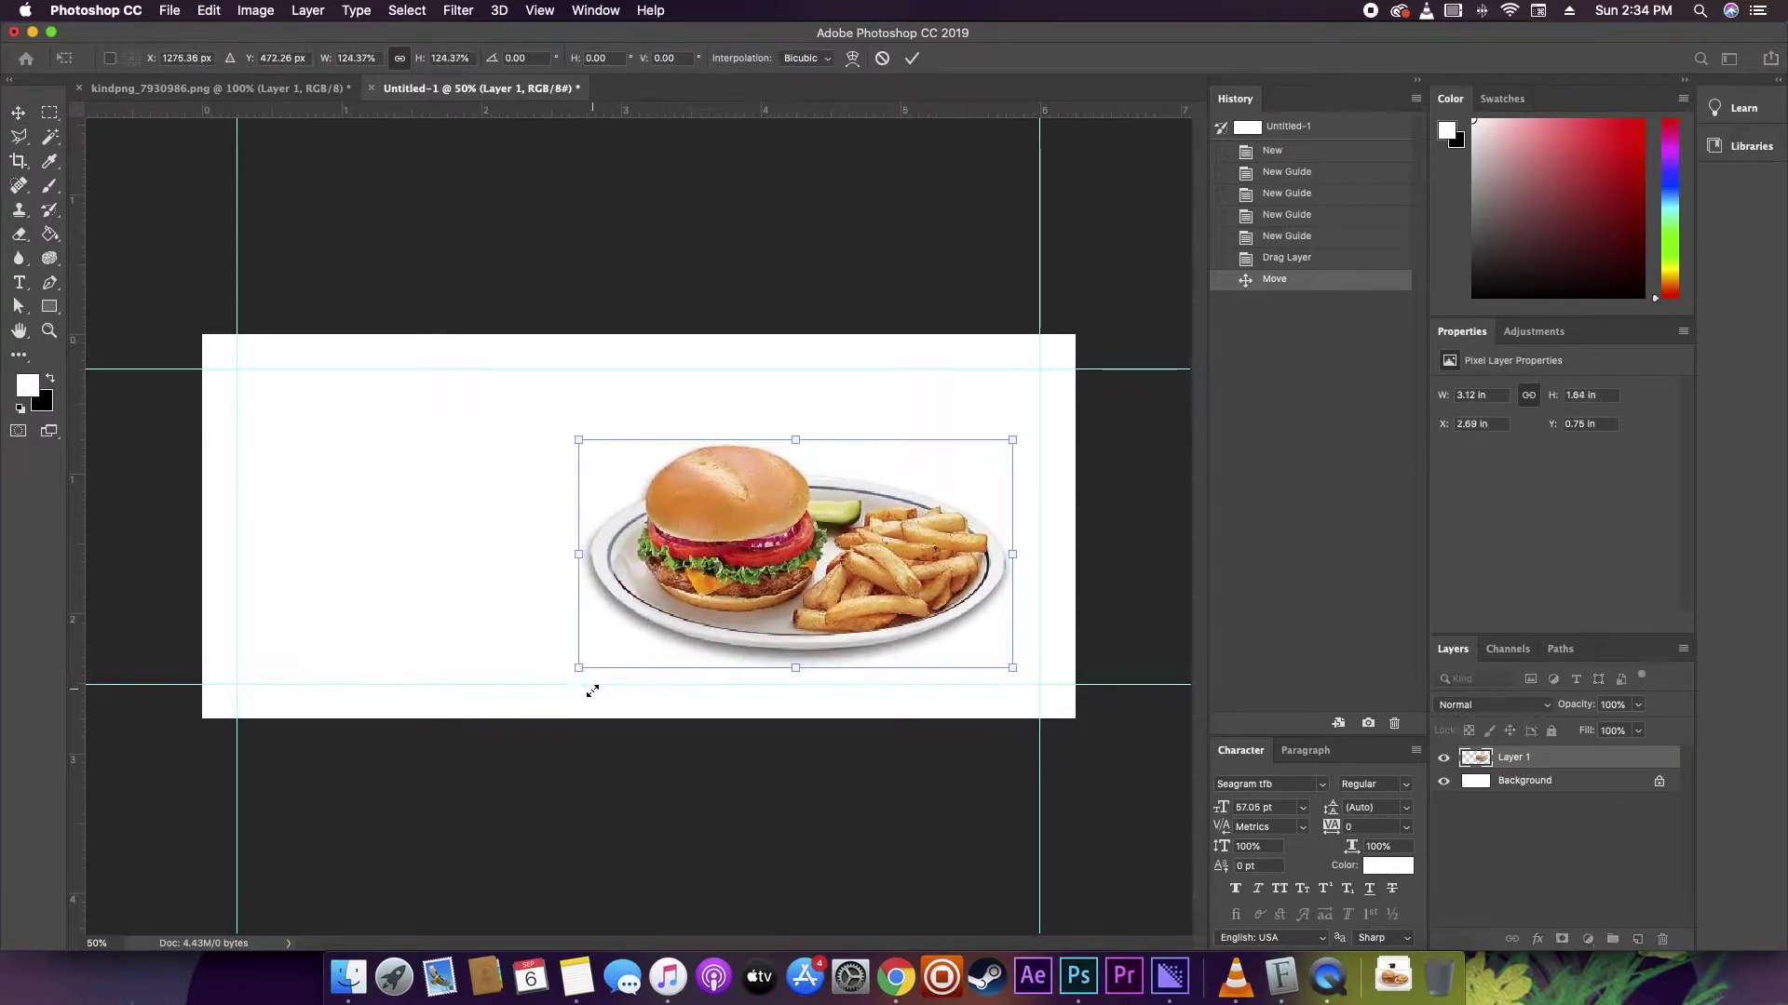
left_click_drag(699, 558, 725, 517)
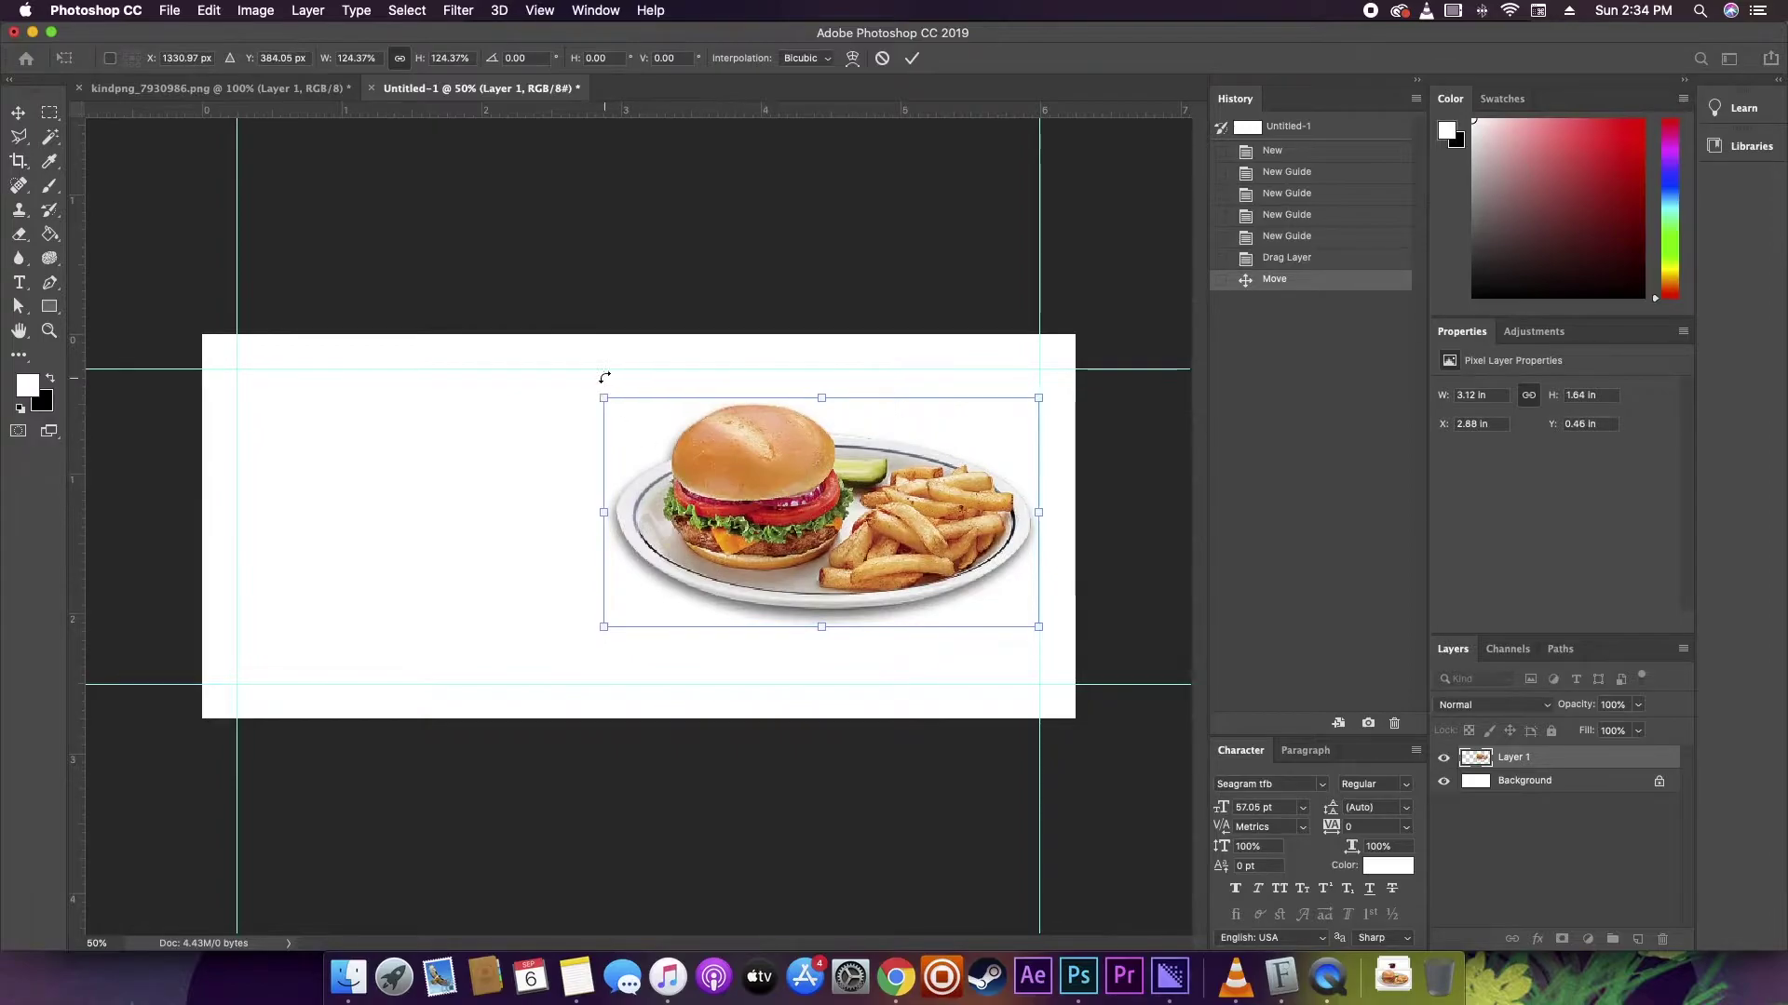
left_click_drag(605, 398, 585, 374)
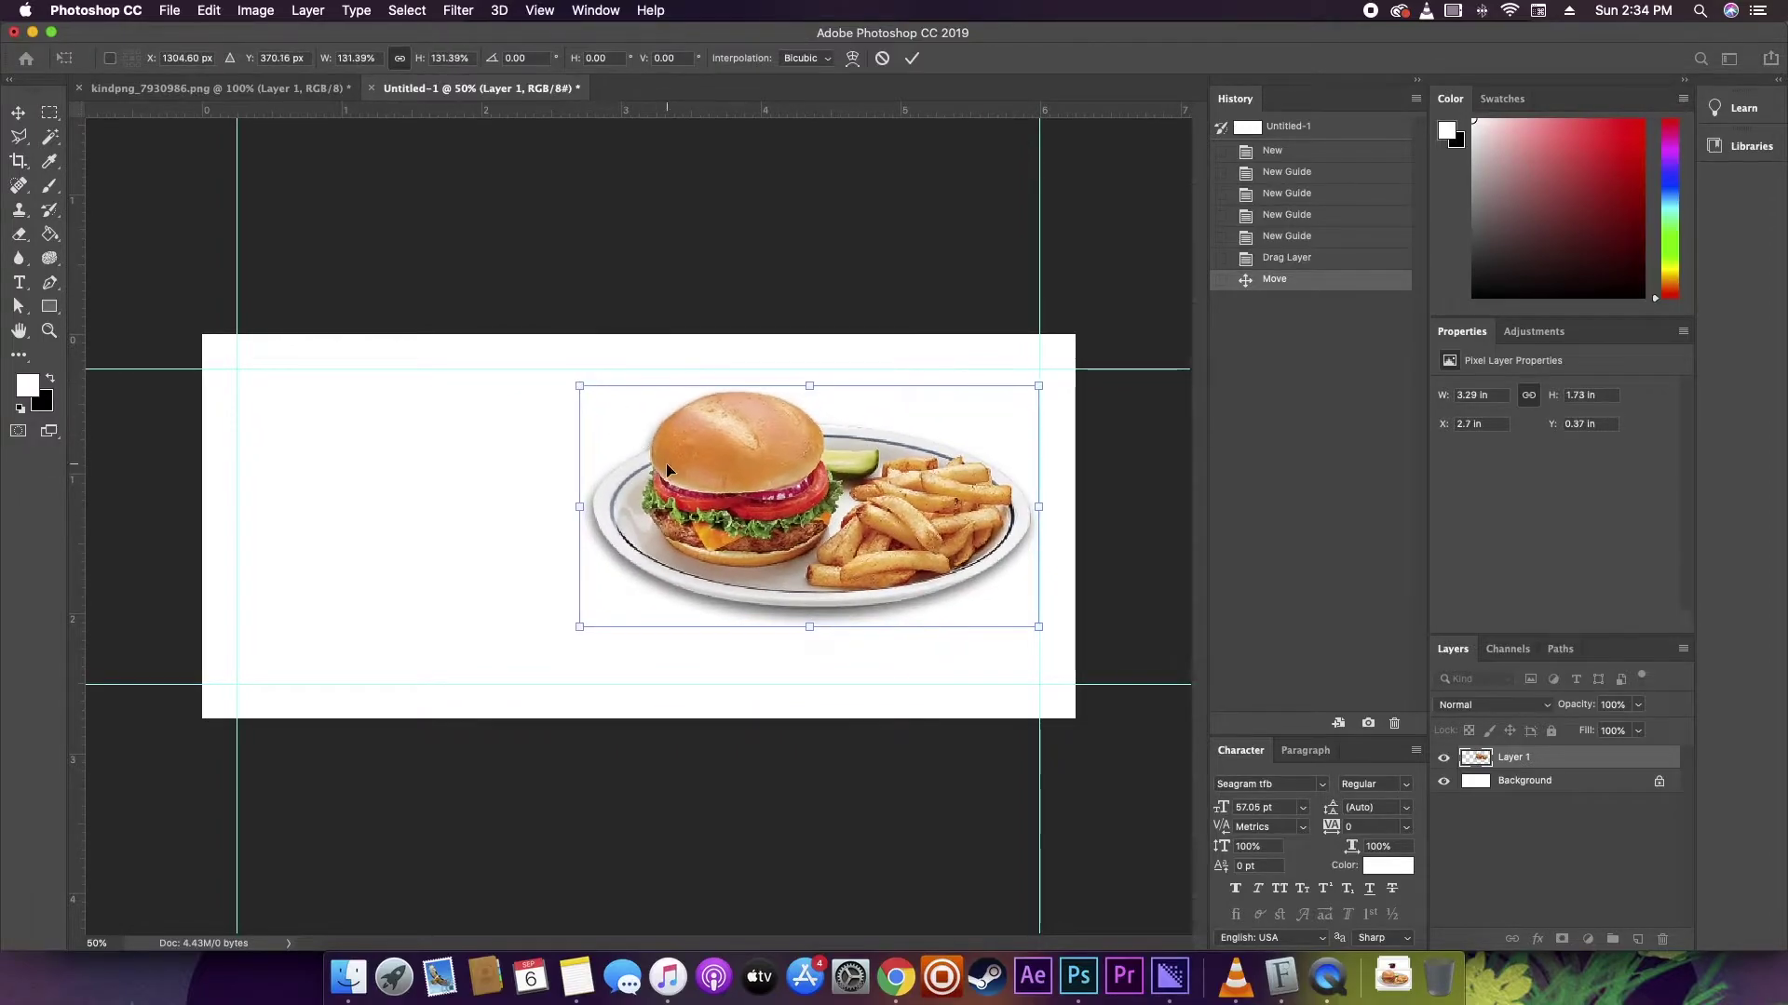
left_click_drag(667, 462, 667, 473)
key("Return")
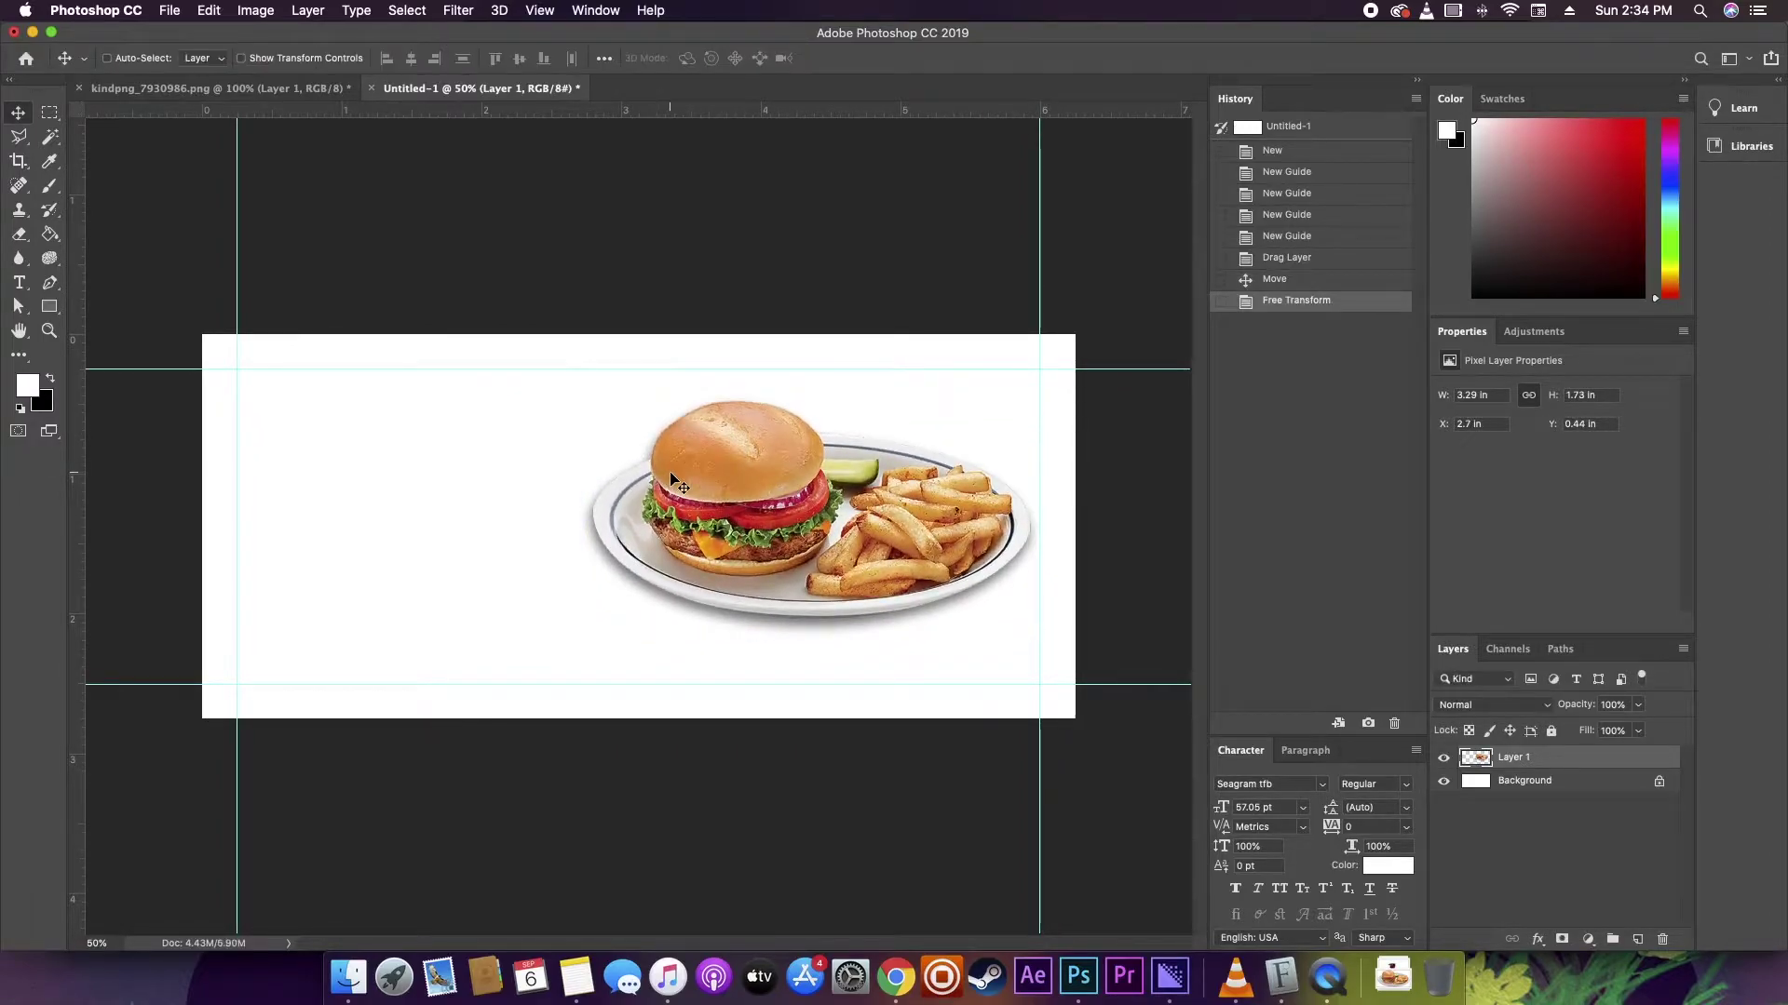
left_click_drag(674, 482, 675, 493)
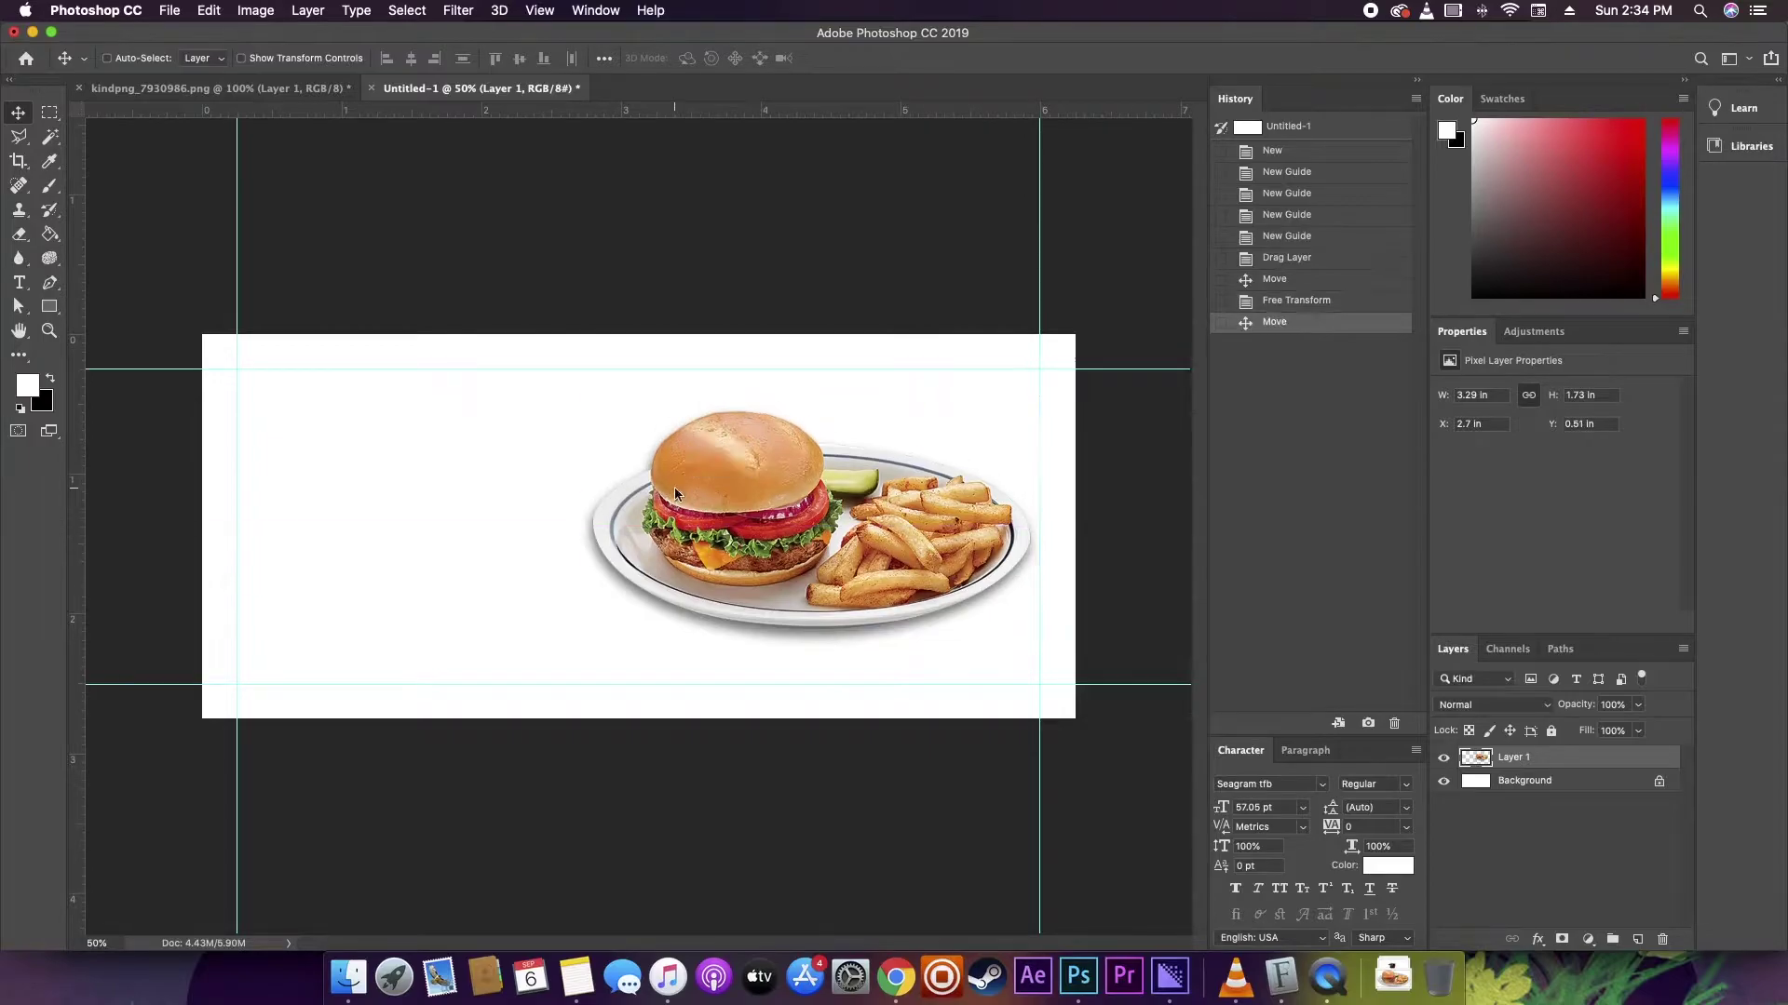
left_click_drag(791, 523, 445, 517)
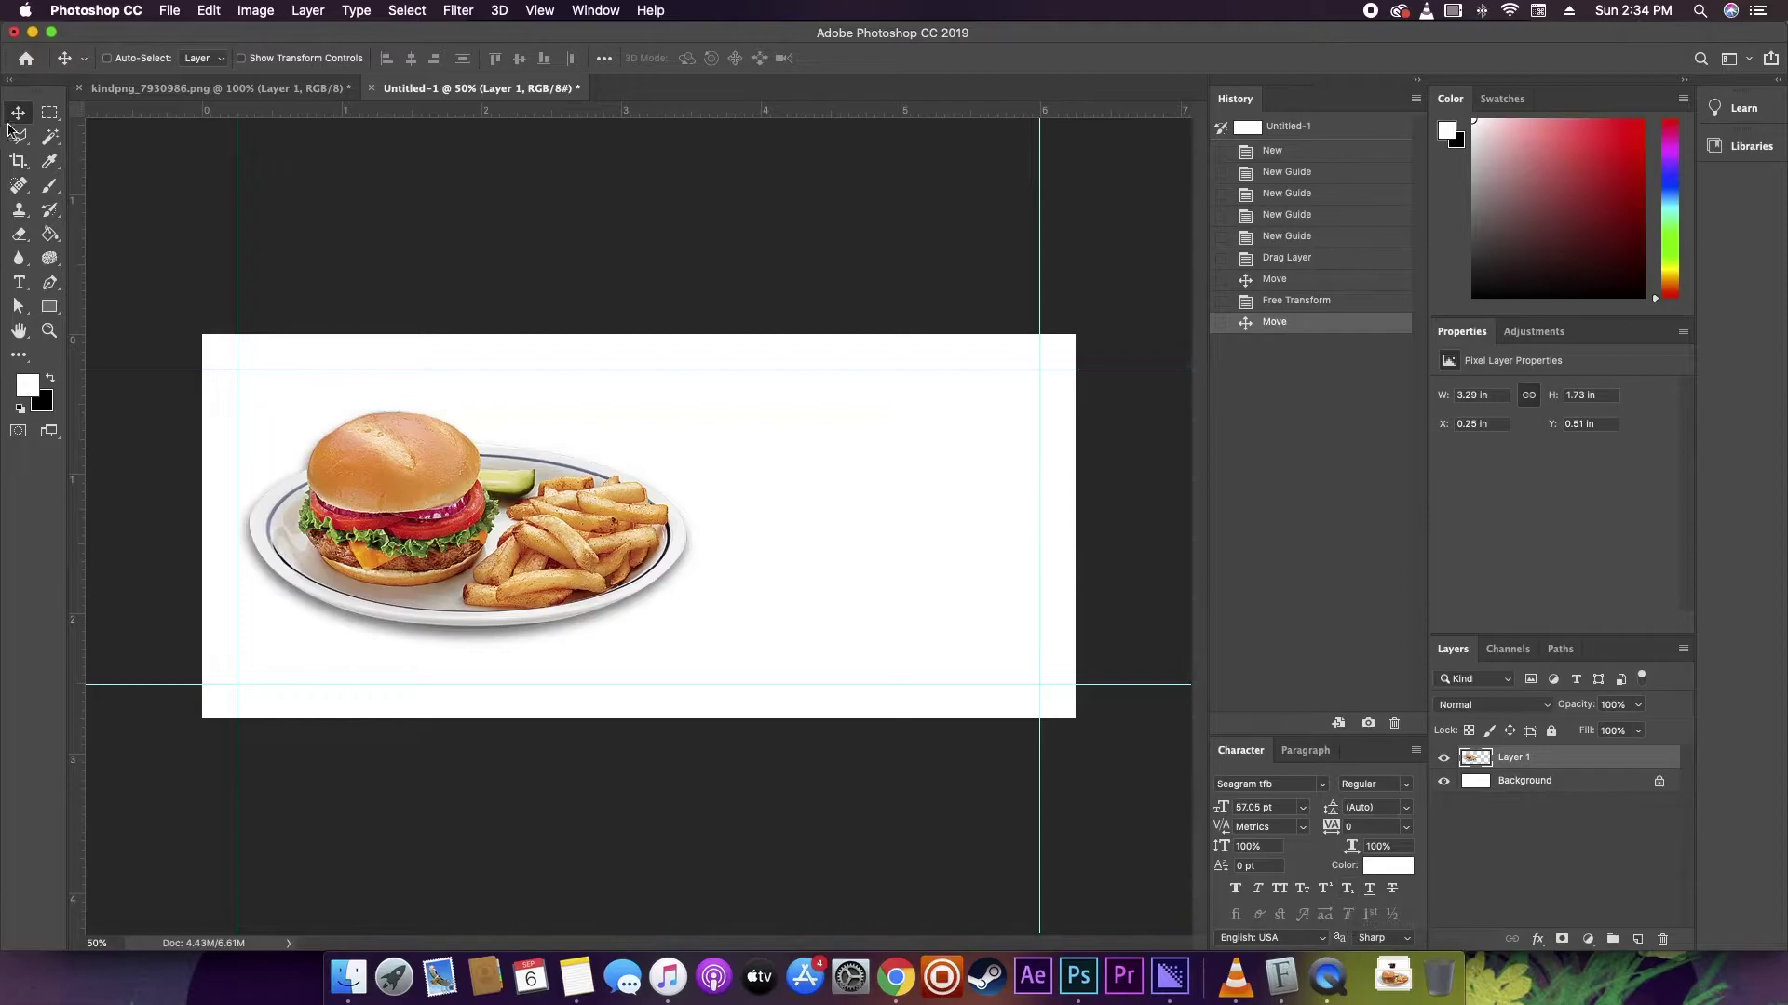
Draw a no-fill rectangle with a 5 px black dashed outline between the guide corners.
left_click(50, 307)
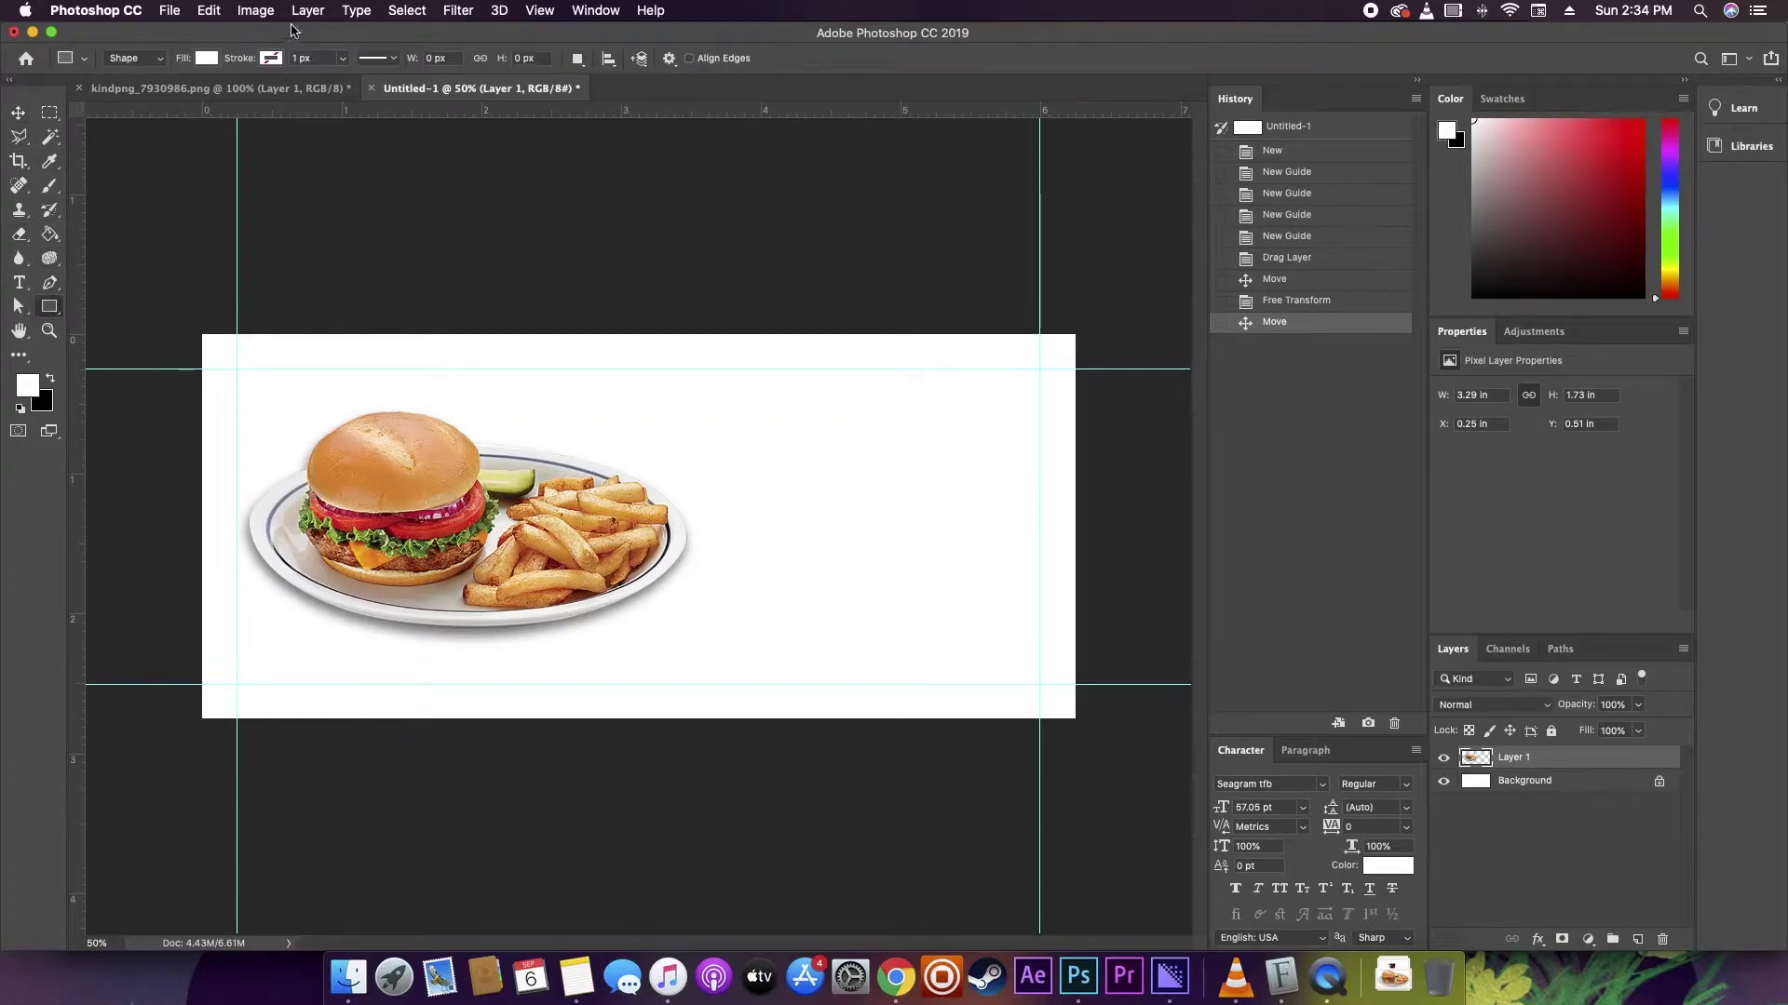
left_click(206, 58)
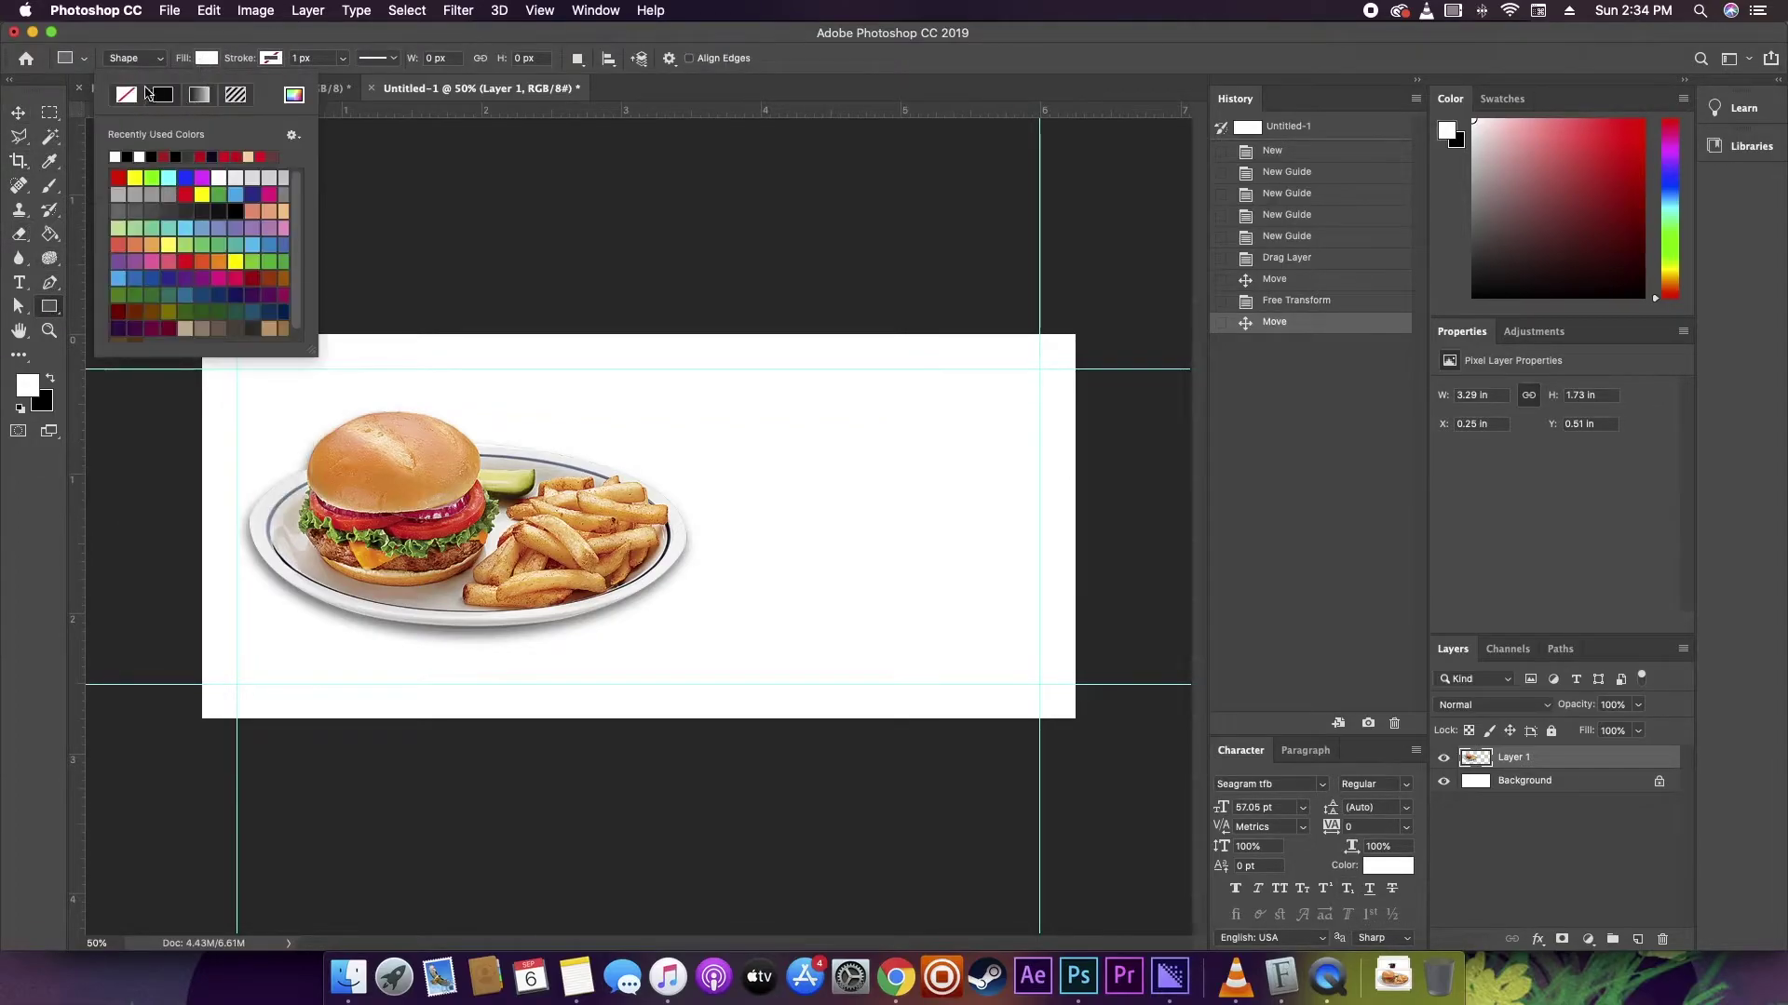
left_click(126, 94)
left_click(271, 57)
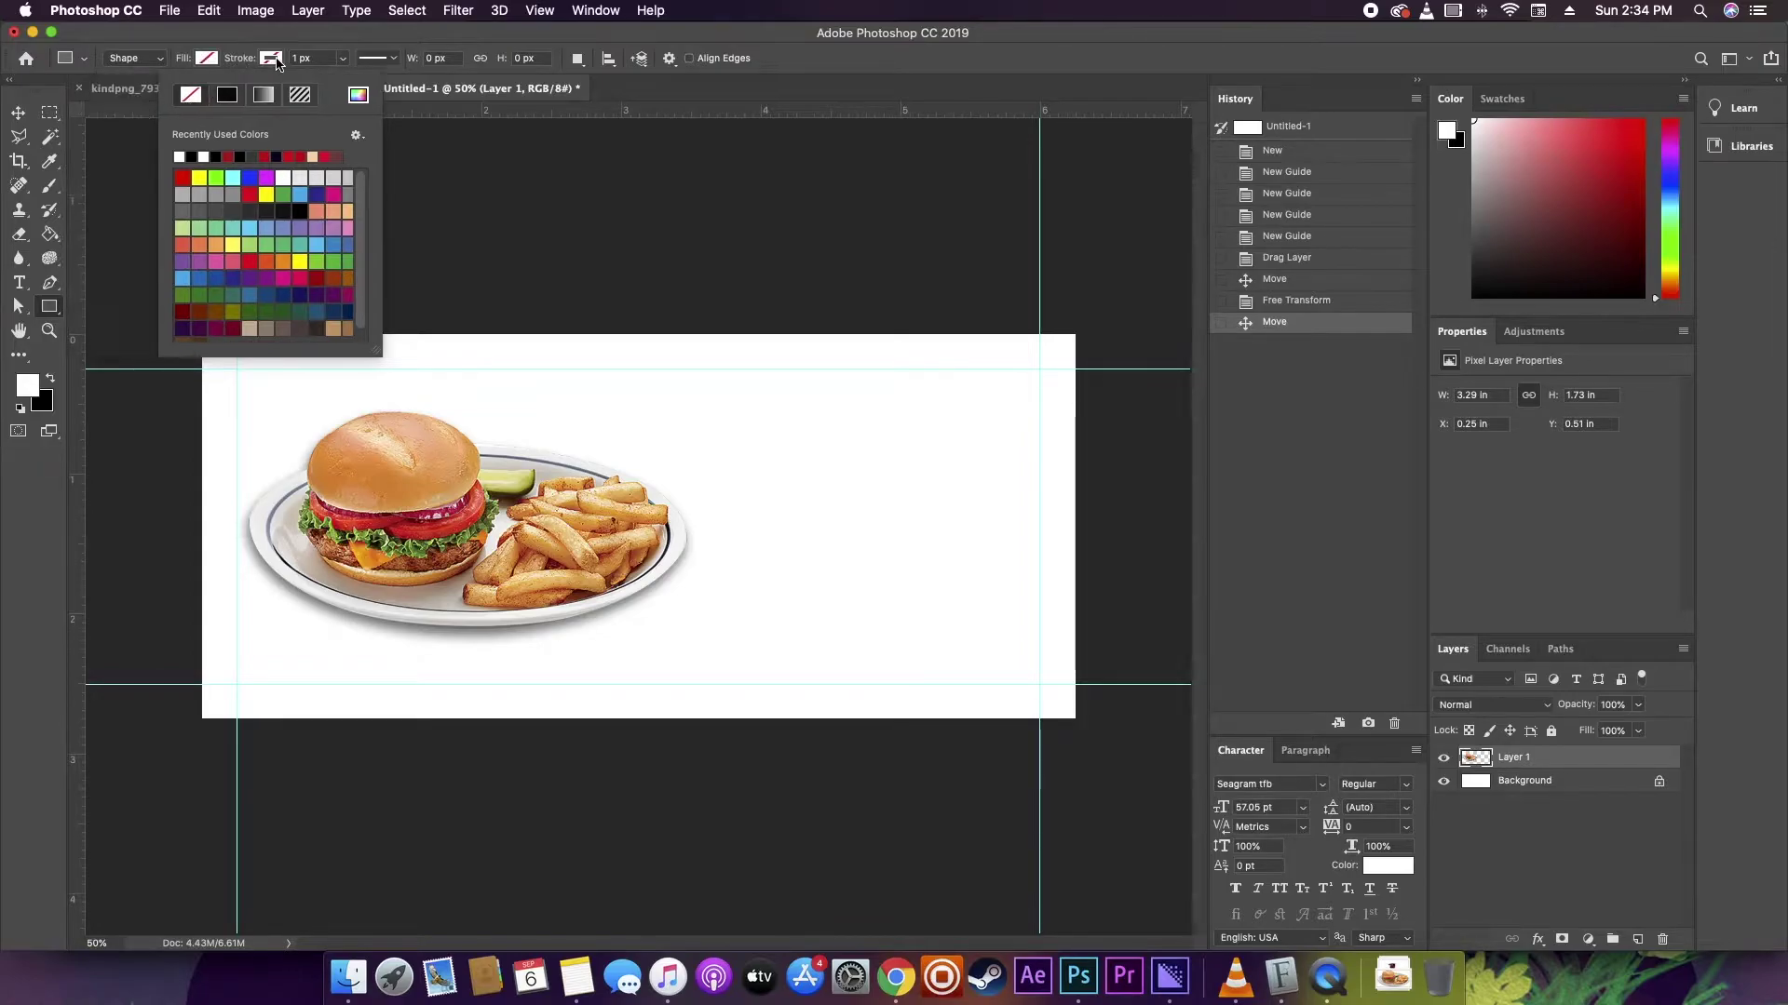
left_click(226, 95)
left_click(344, 62)
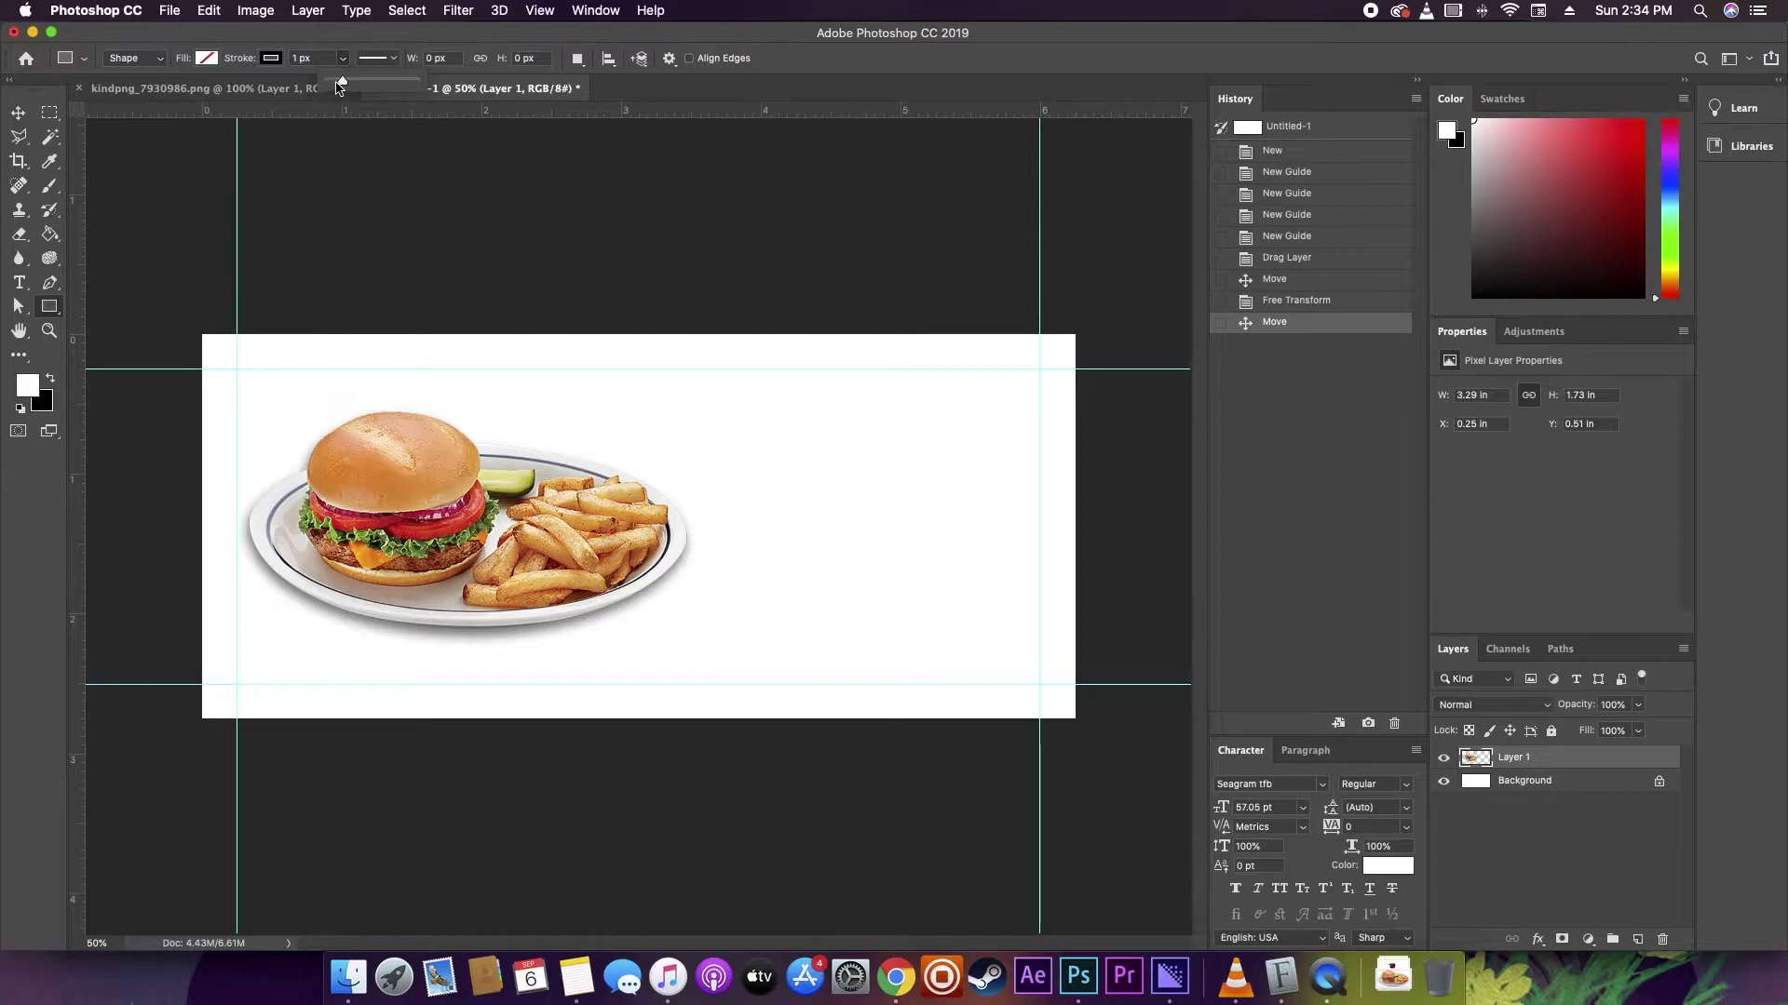
left_click(299, 58)
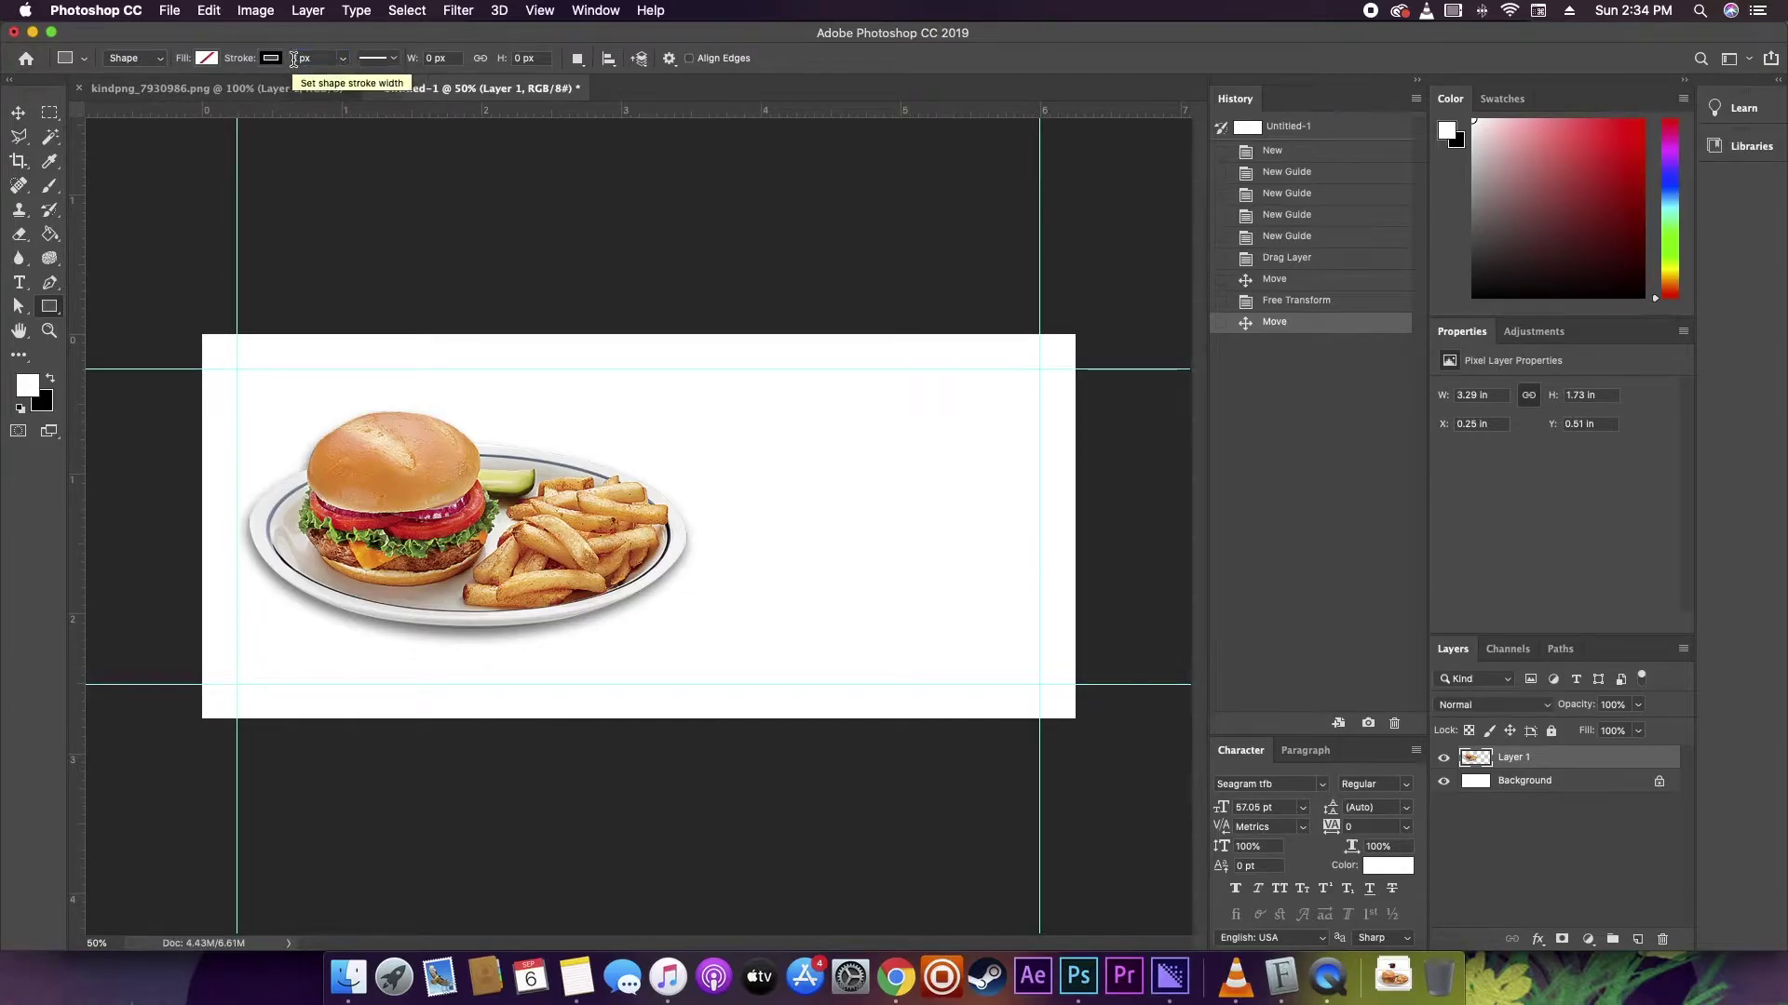
type("5")
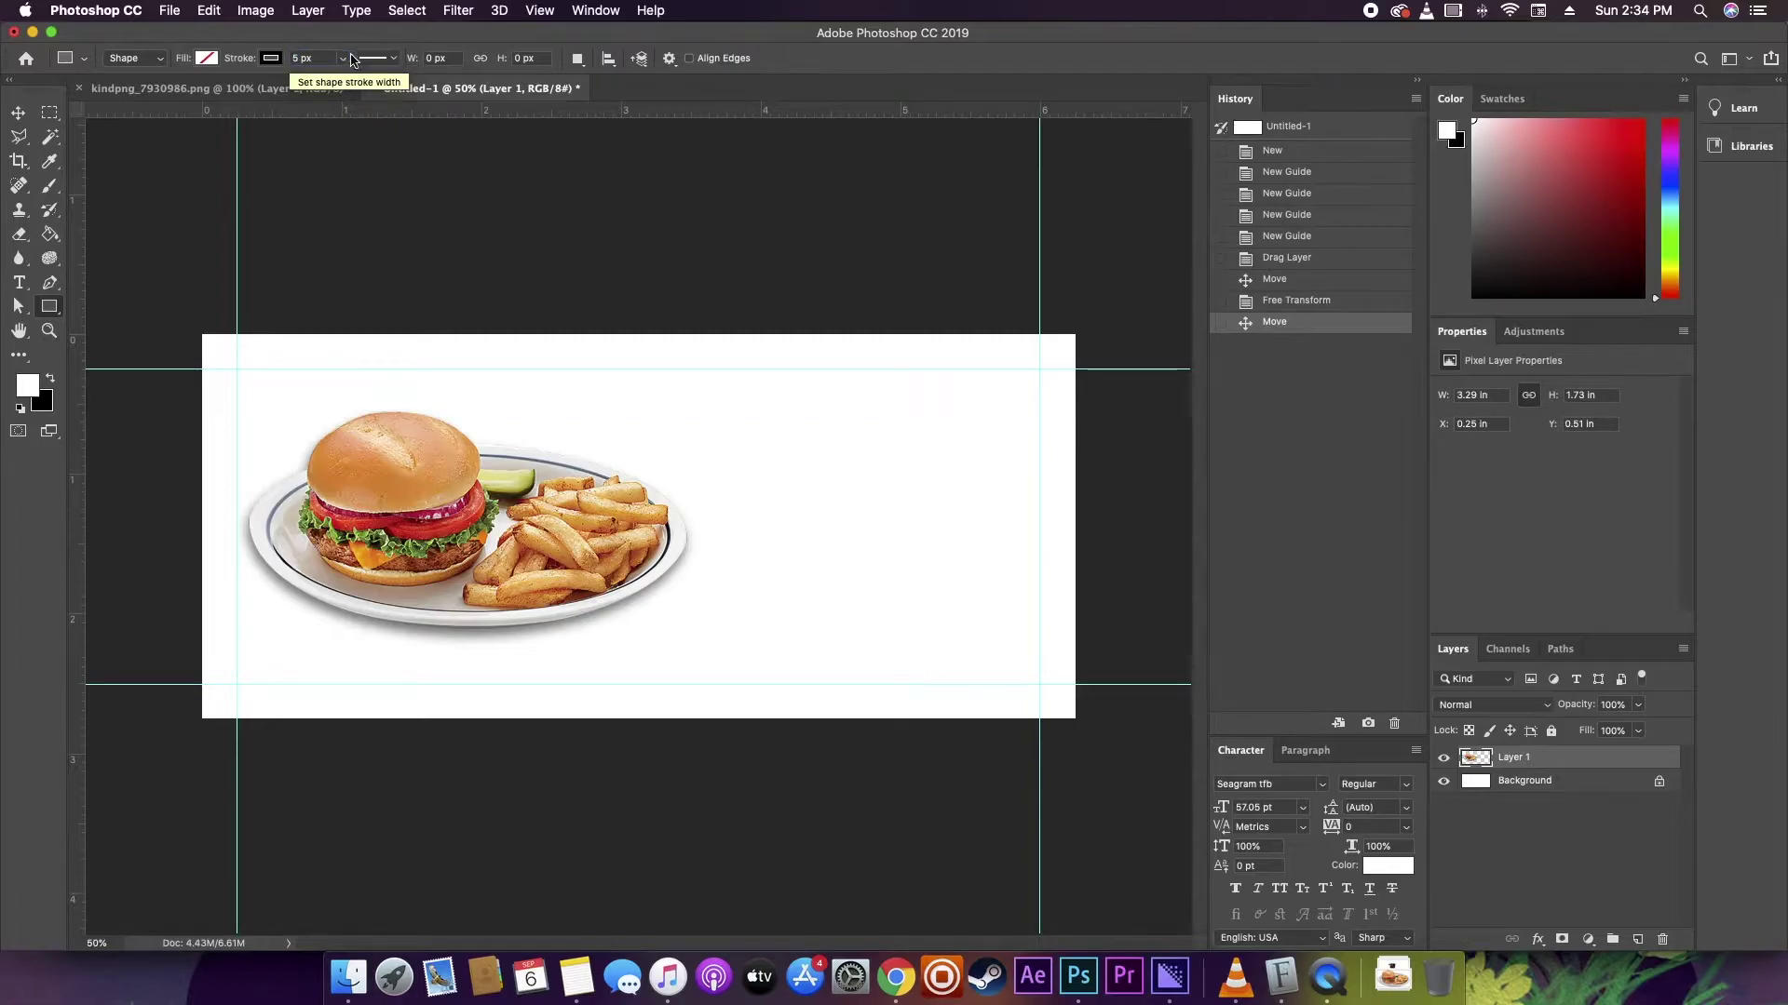
left_click(386, 59)
left_click(387, 147)
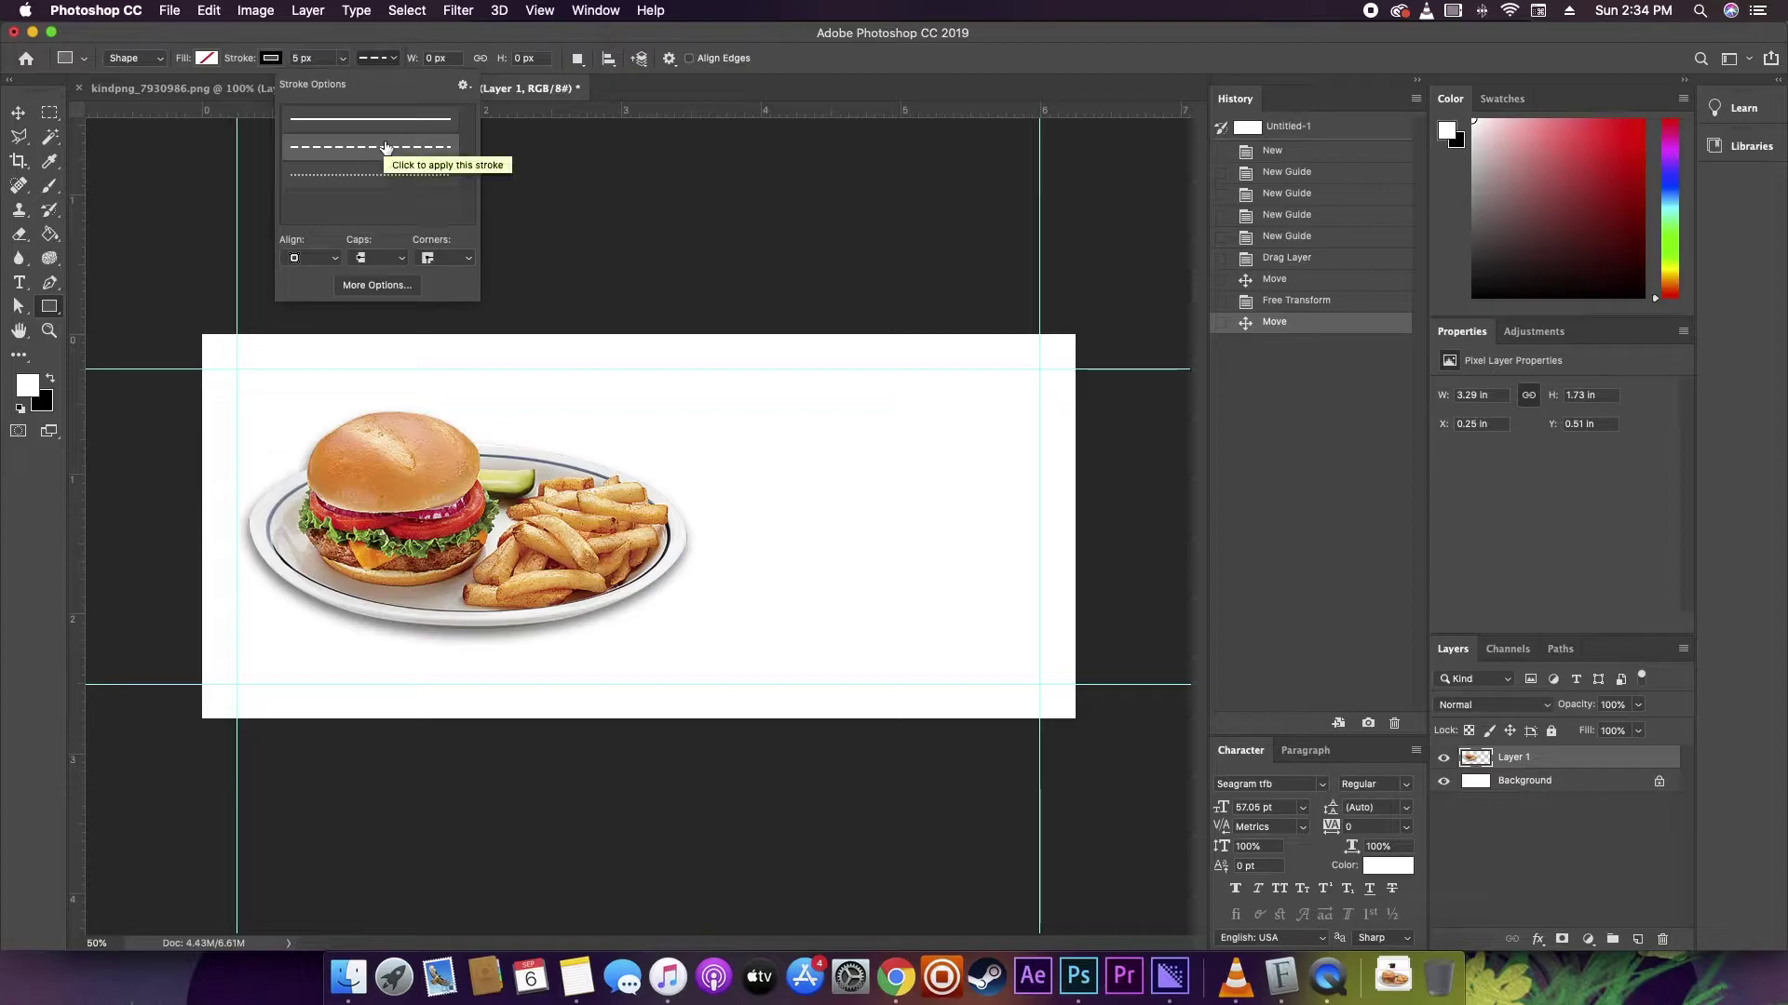
left_click(239, 372)
mouse_move(242, 375)
left_mouse_down()
mouse_move(885, 671)
mouse_move(1045, 663)
mouse_move(1040, 685)
left_mouse_up()
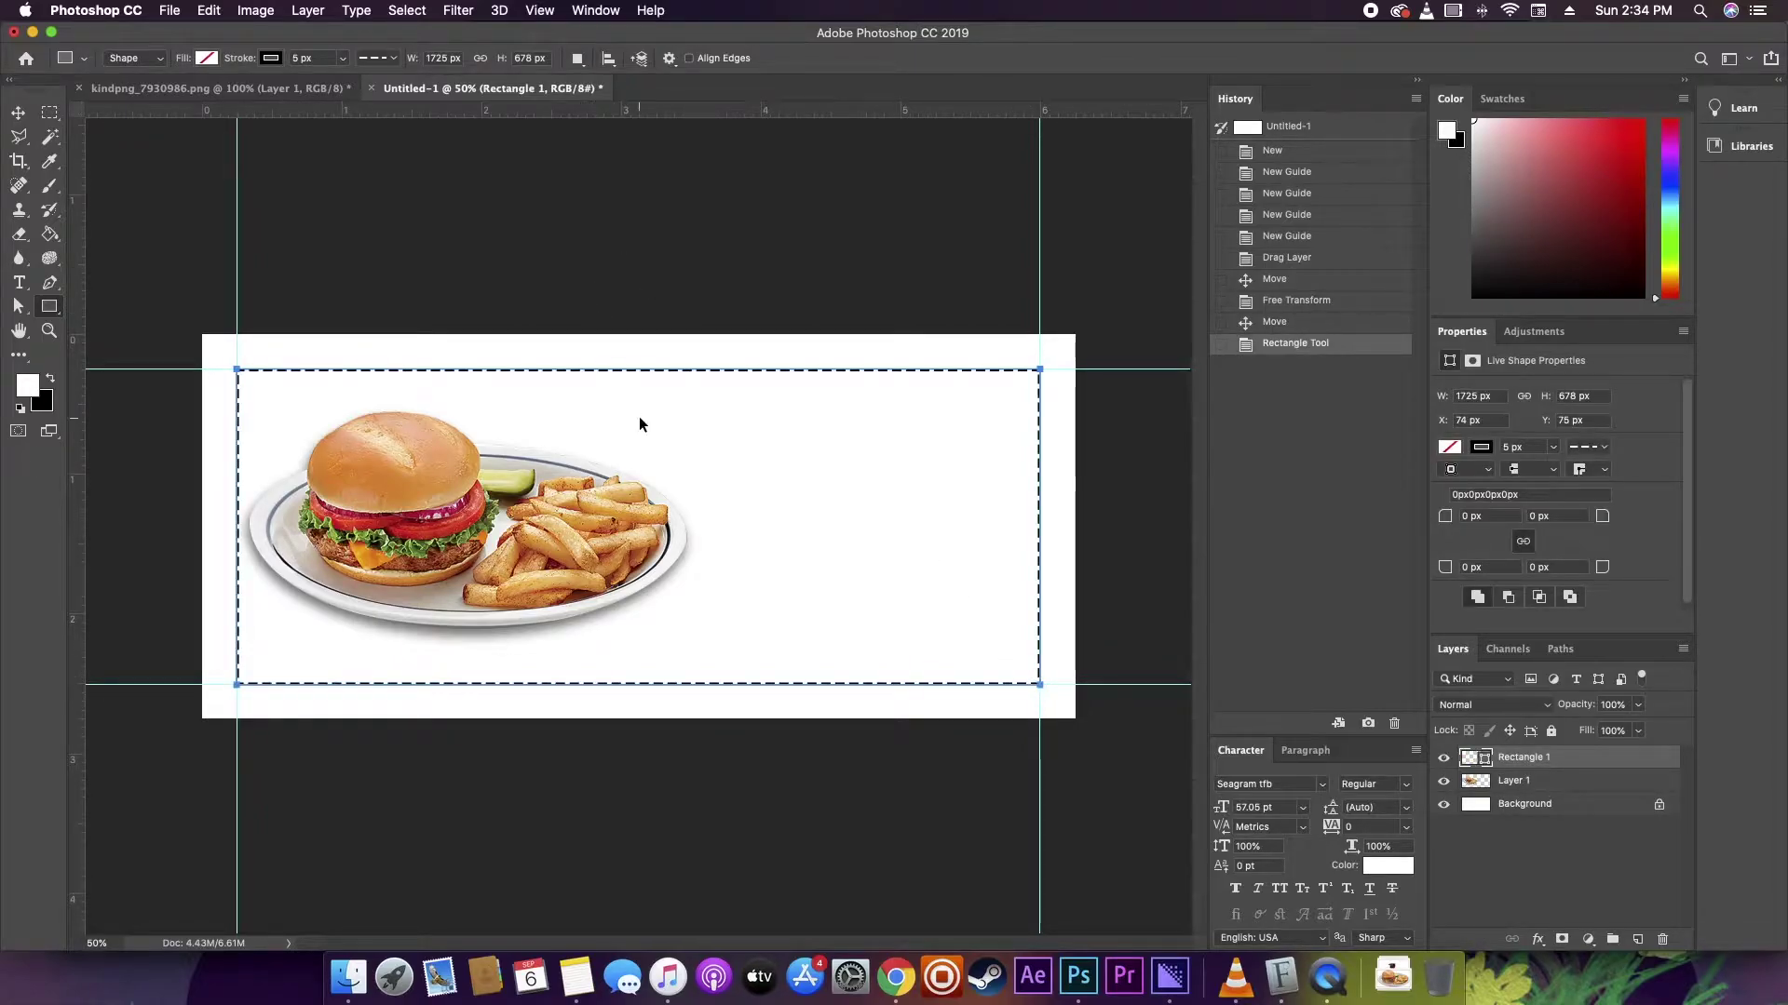
Hide the guides, make the border 10 px dotted, and shift the burger slightly right.
key("super+h")
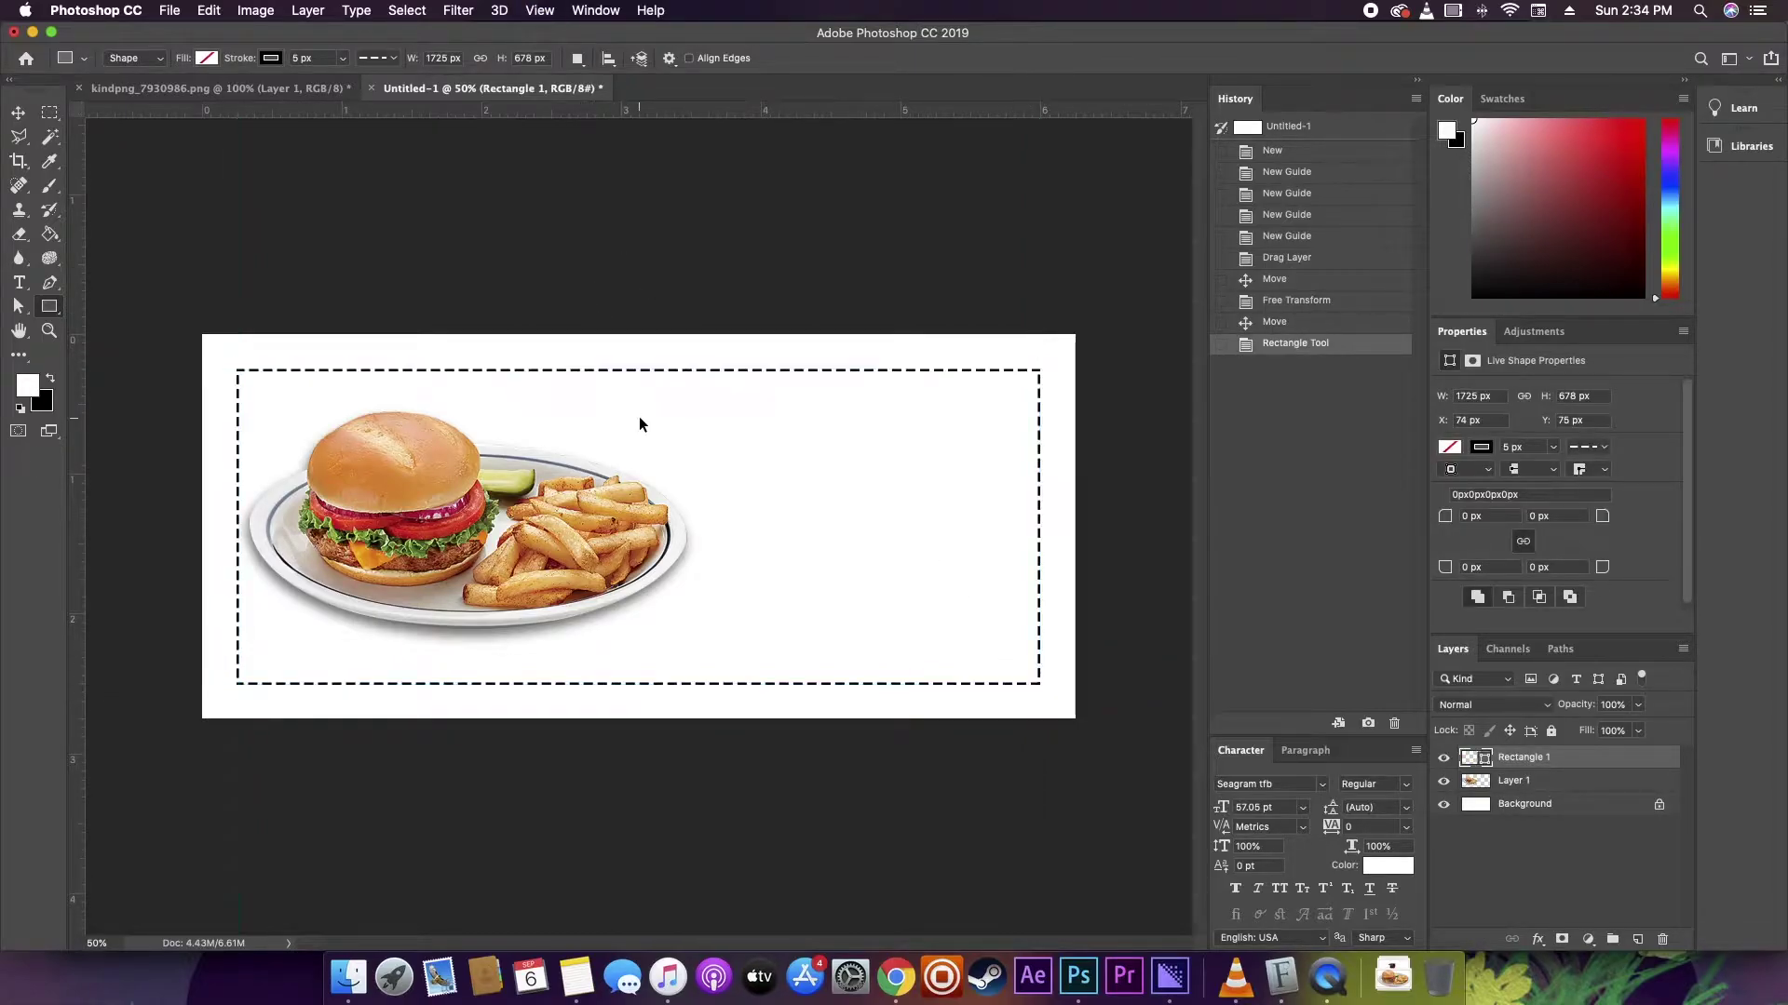
left_click(301, 57)
type("10")
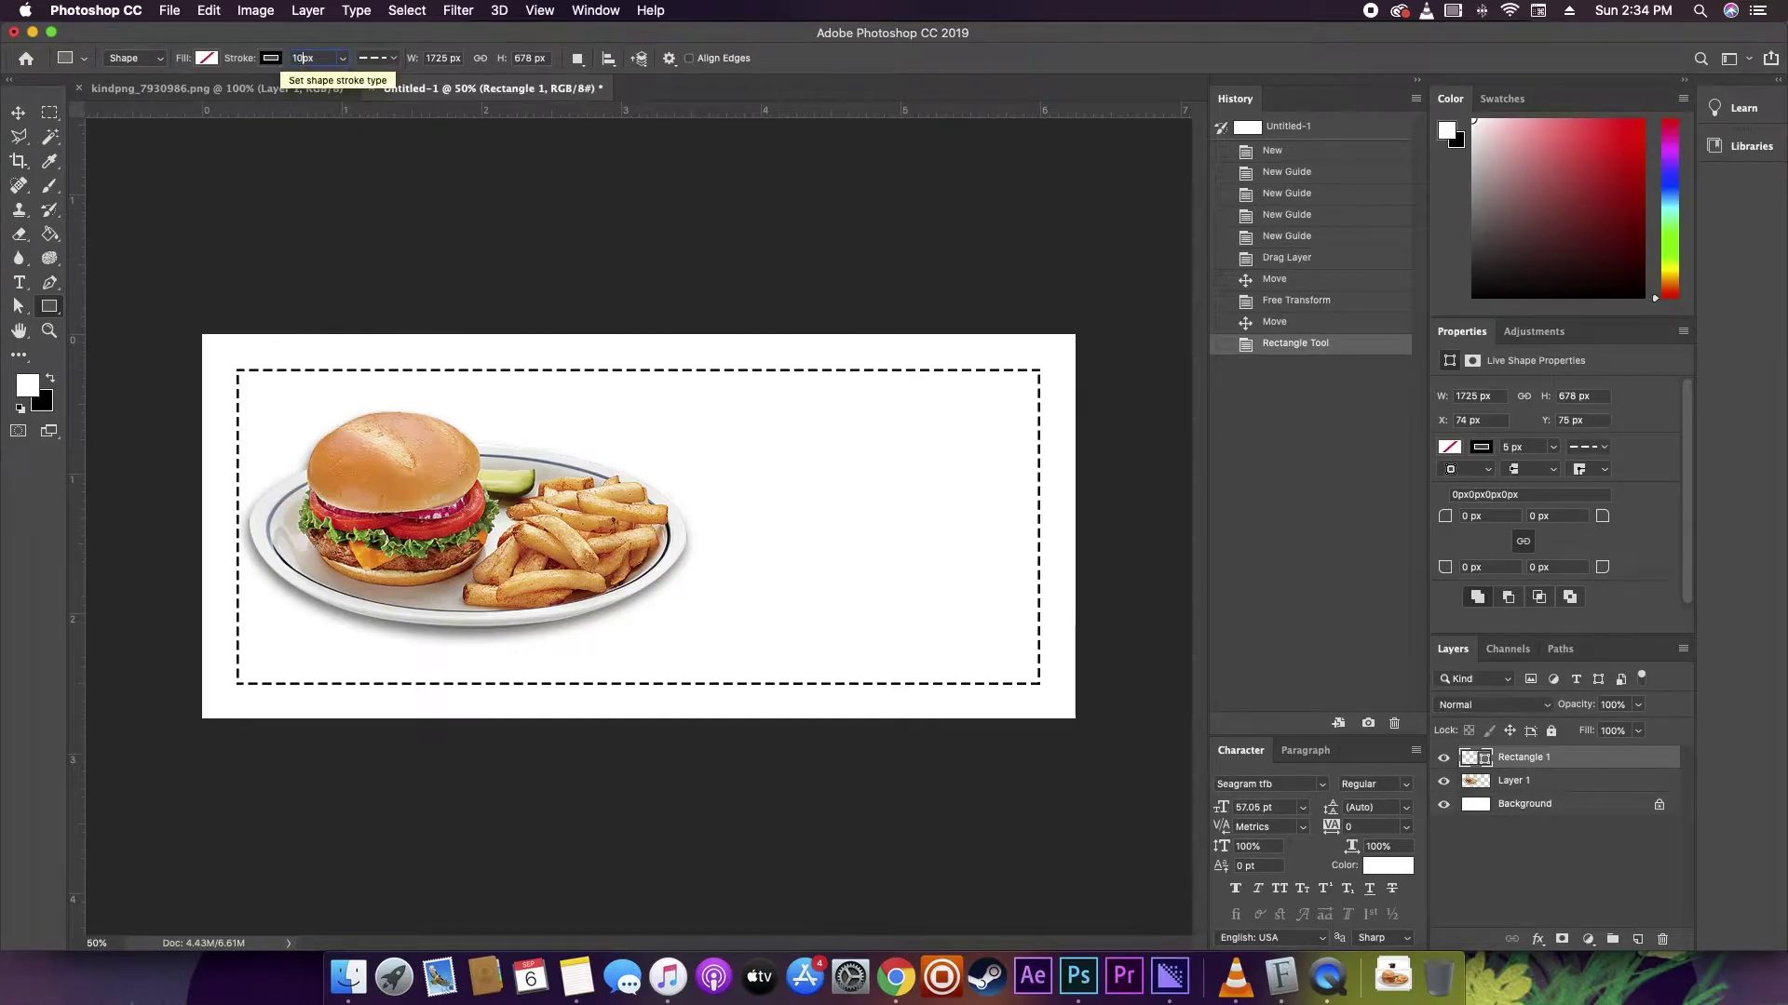
key("Return")
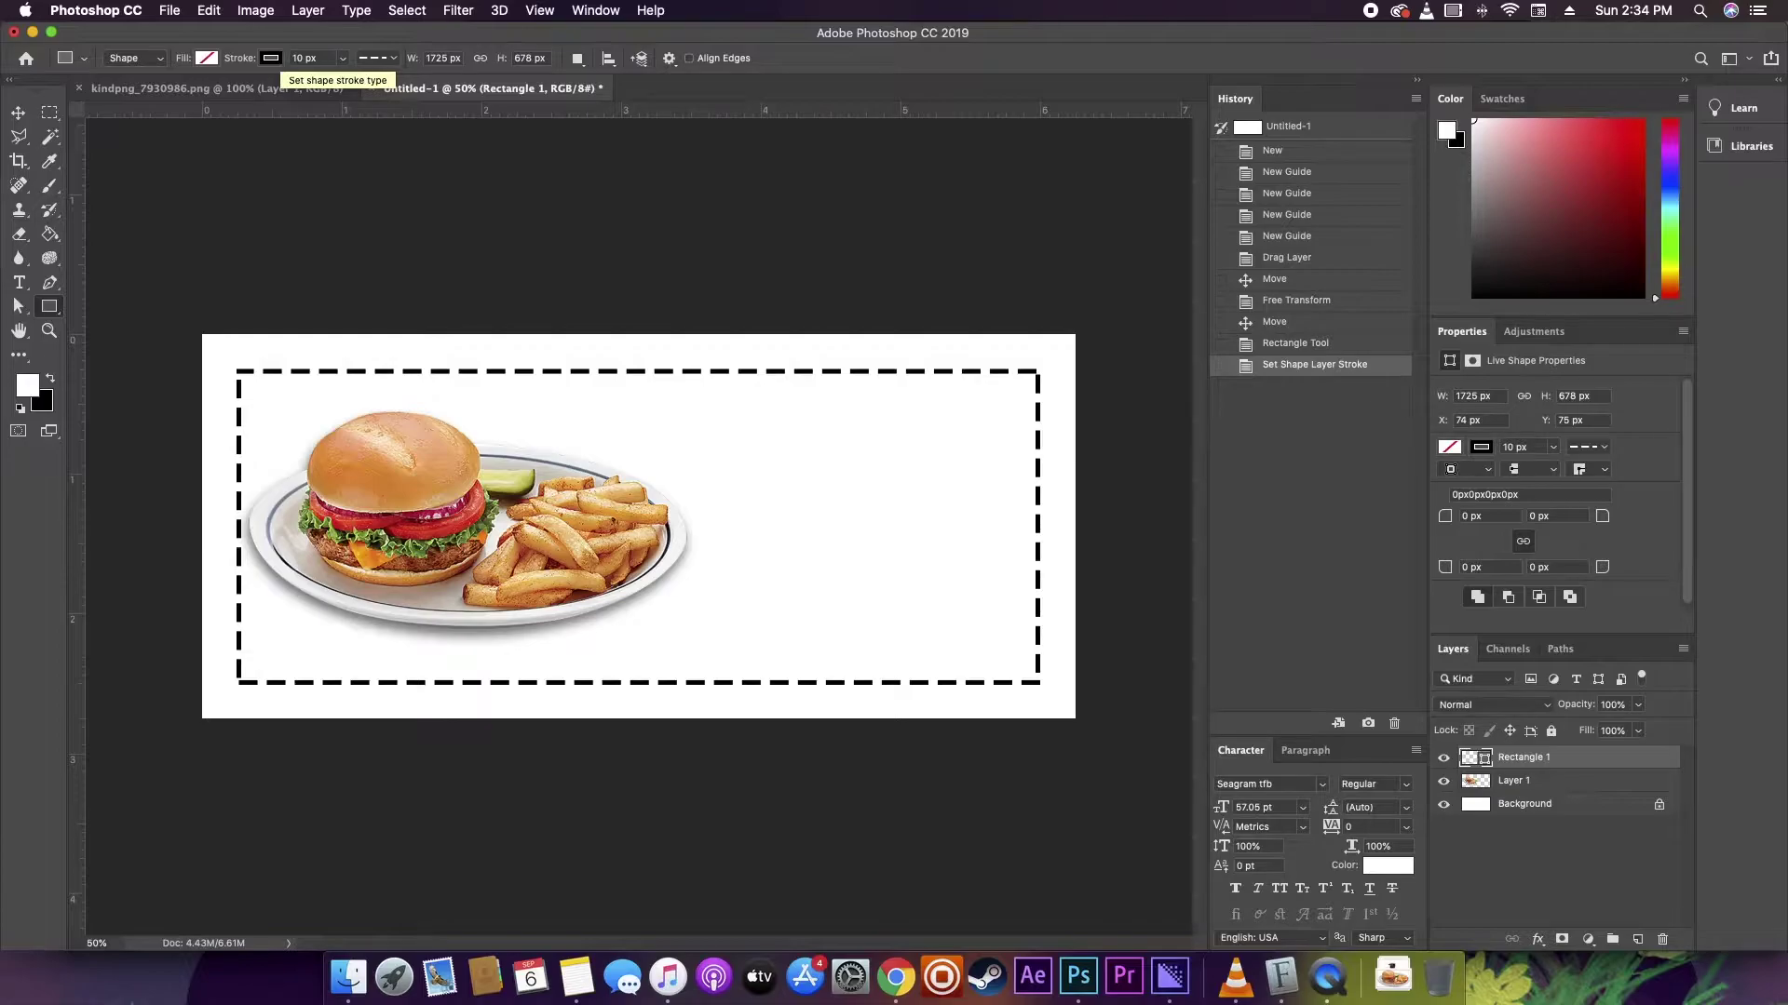
left_click(363, 59)
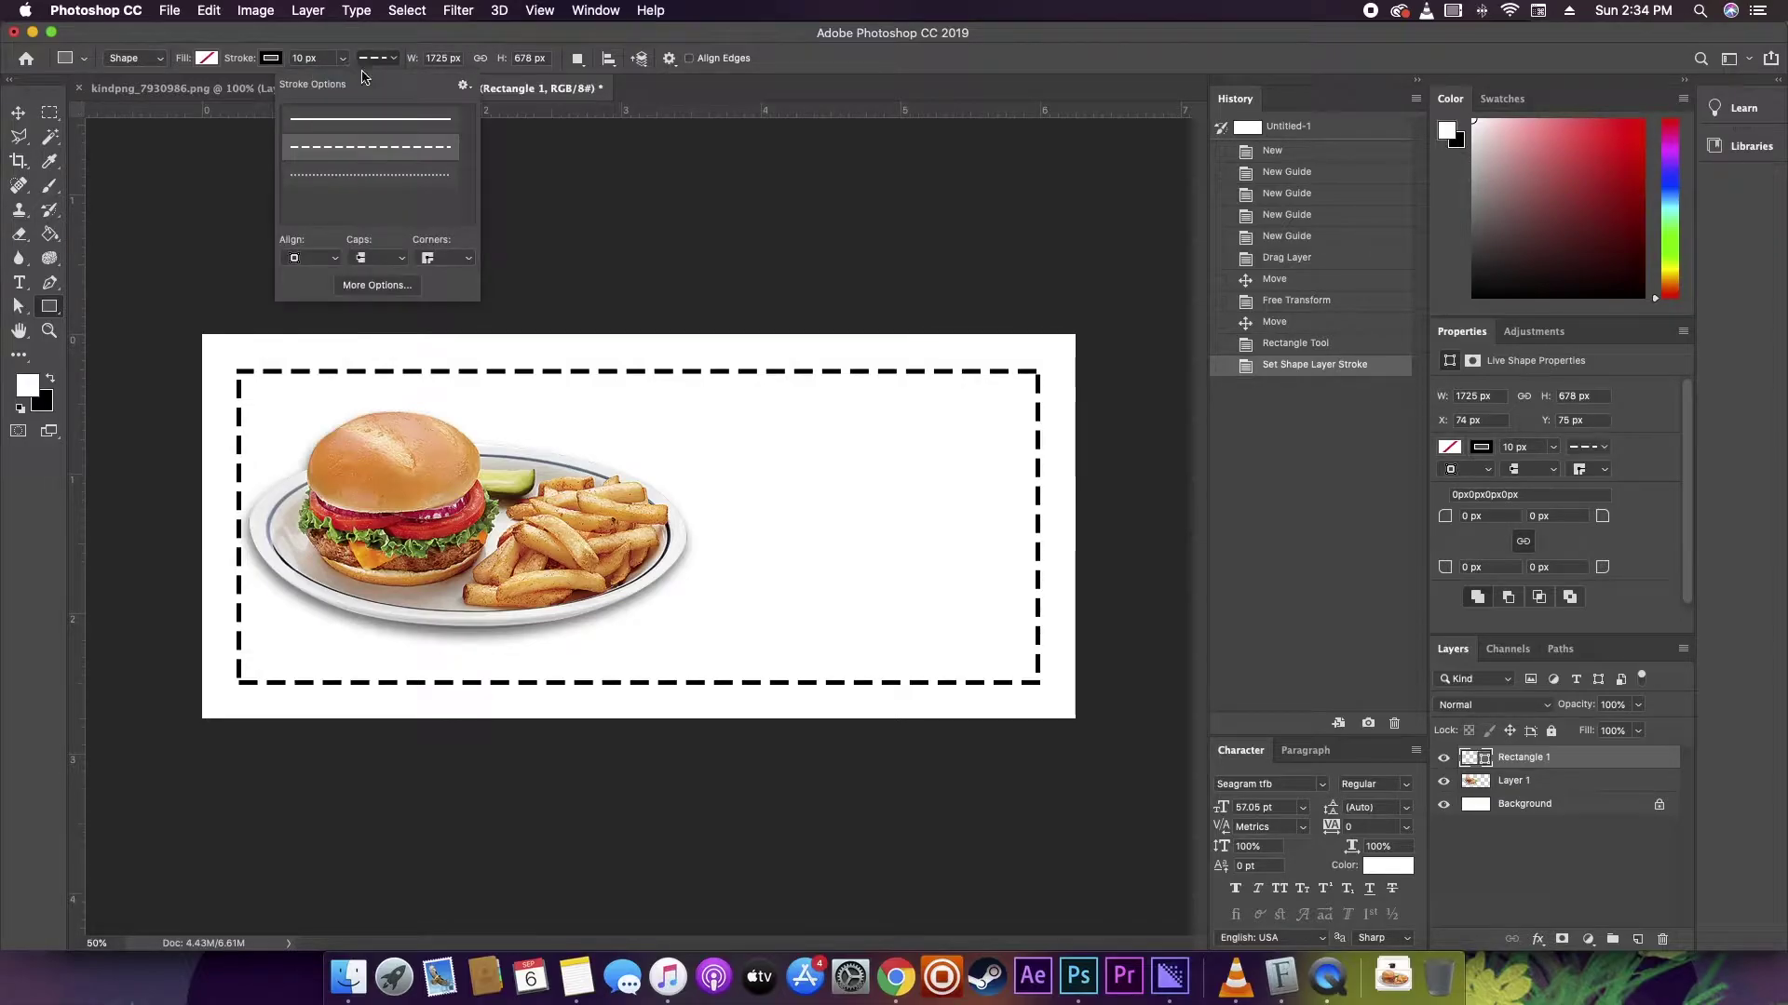
left_click(361, 173)
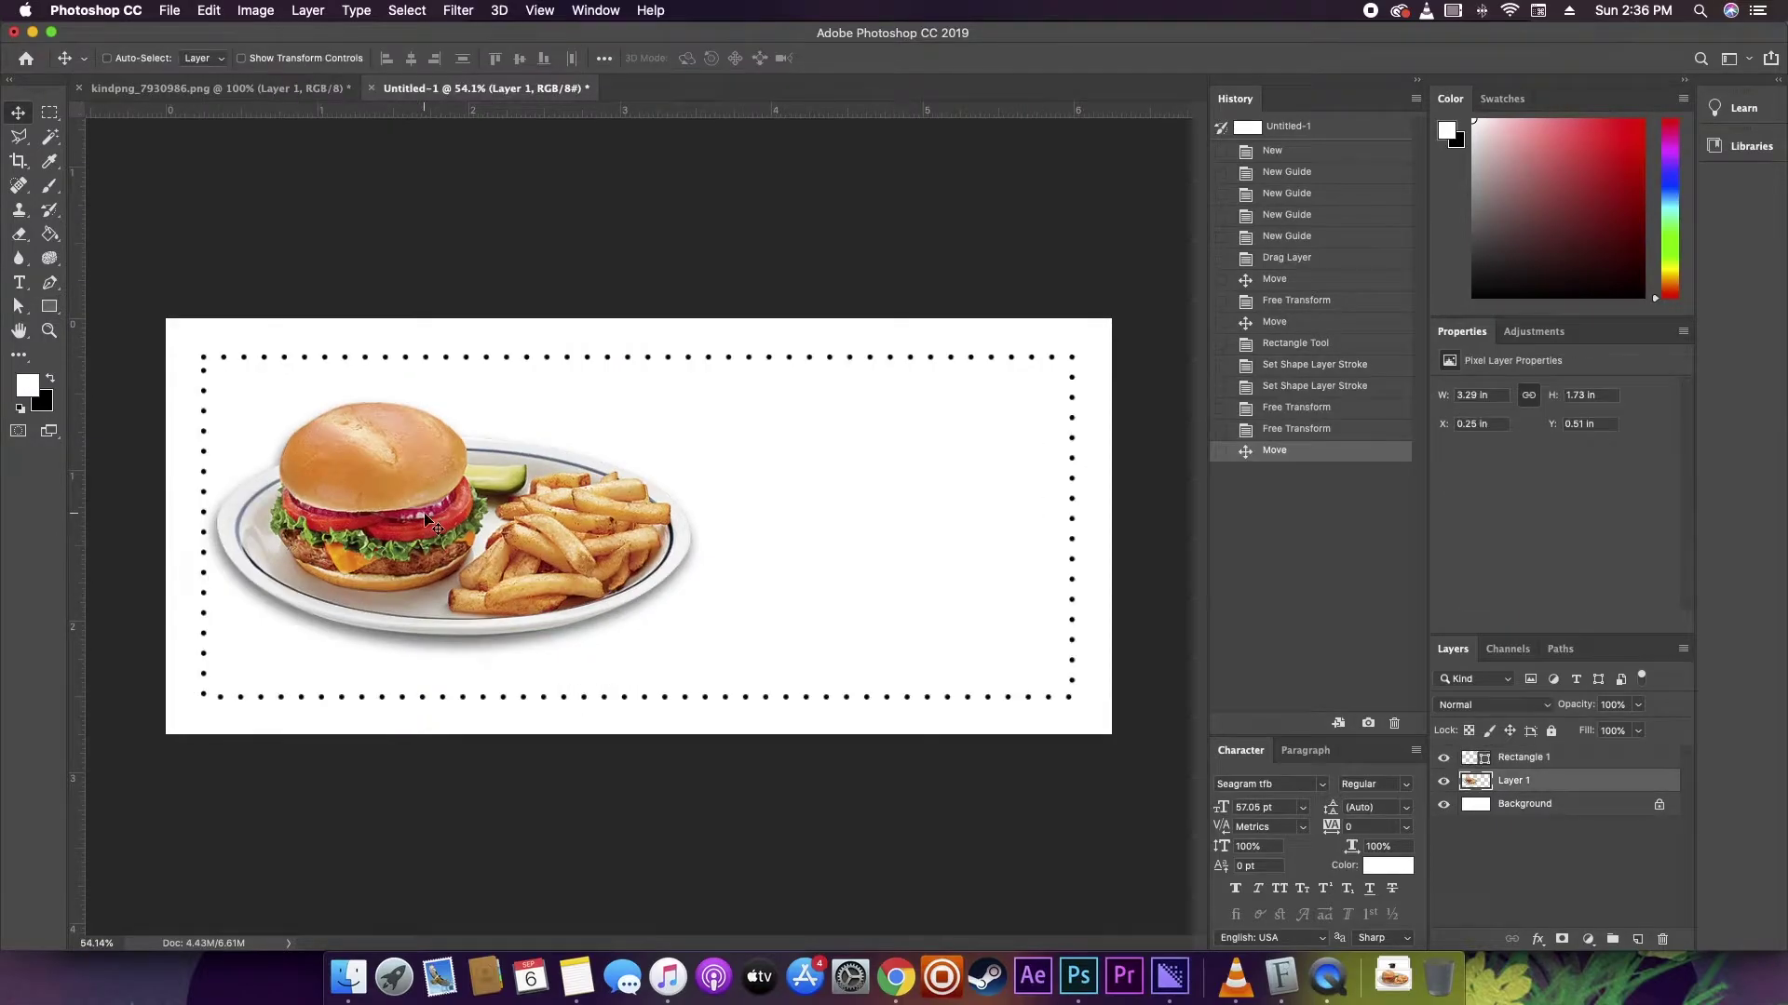
left_click_drag(426, 517, 451, 516)
Add a red '$3 off' text layer at the coupon's top right and select its text.
key("t")
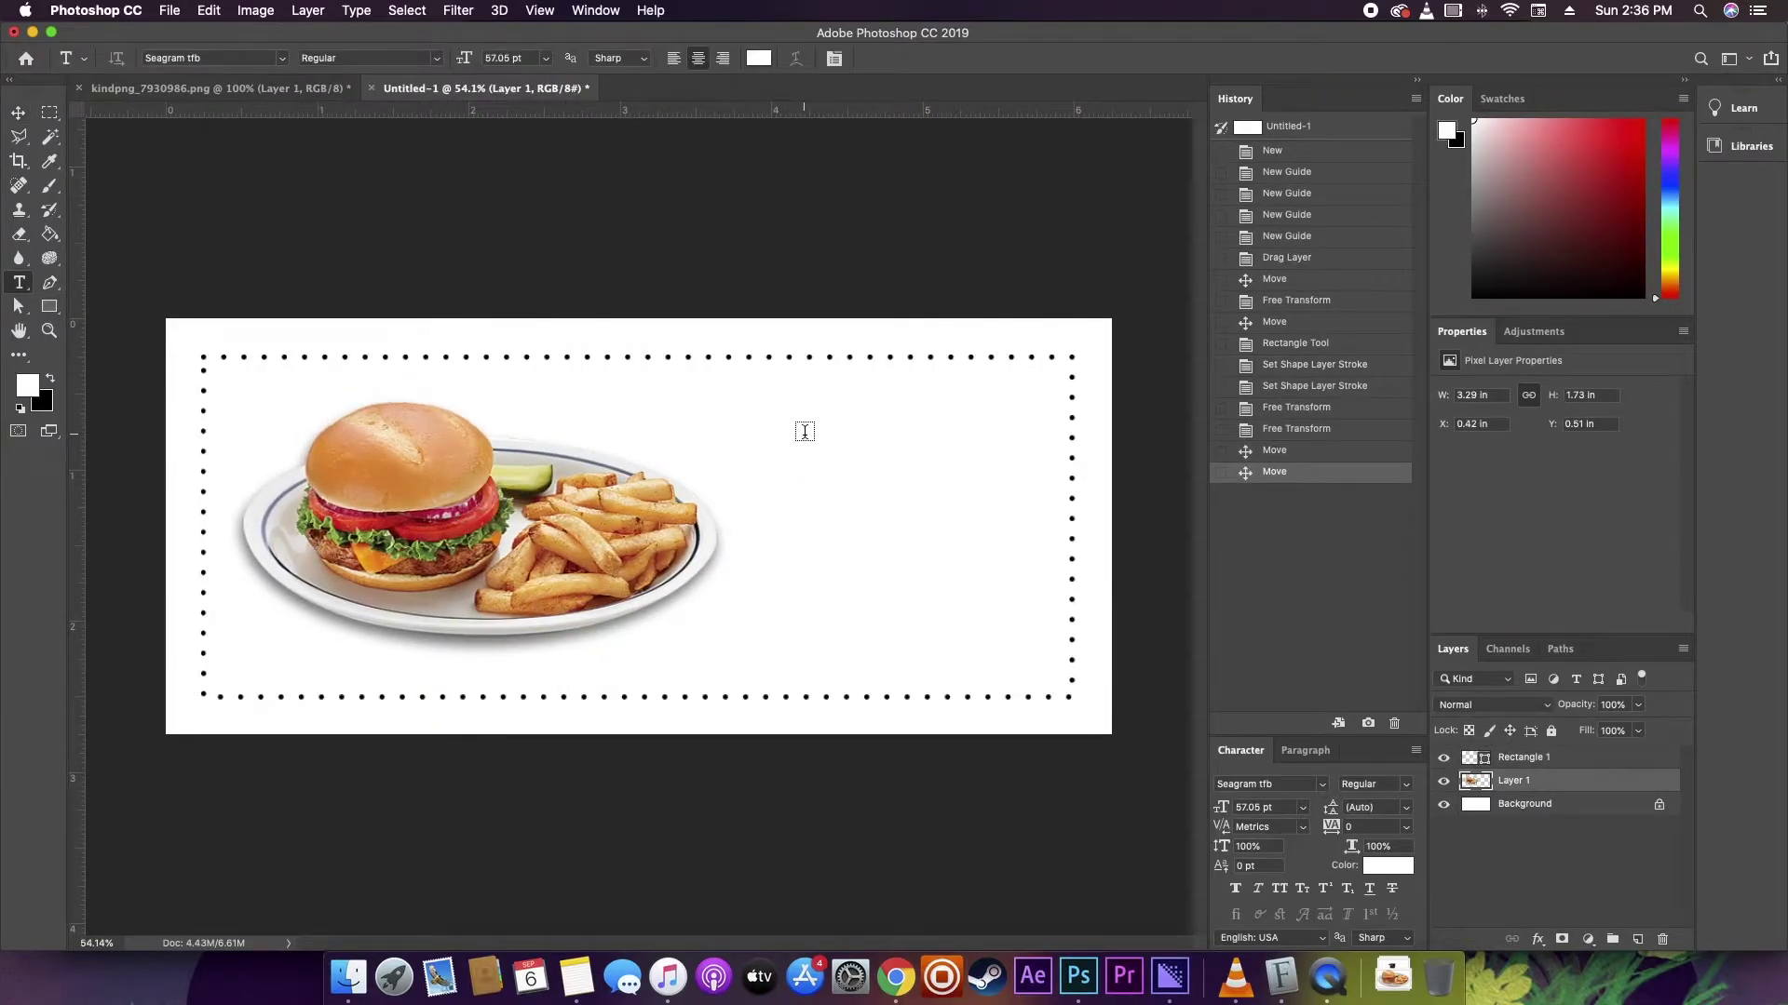
left_click(805, 431)
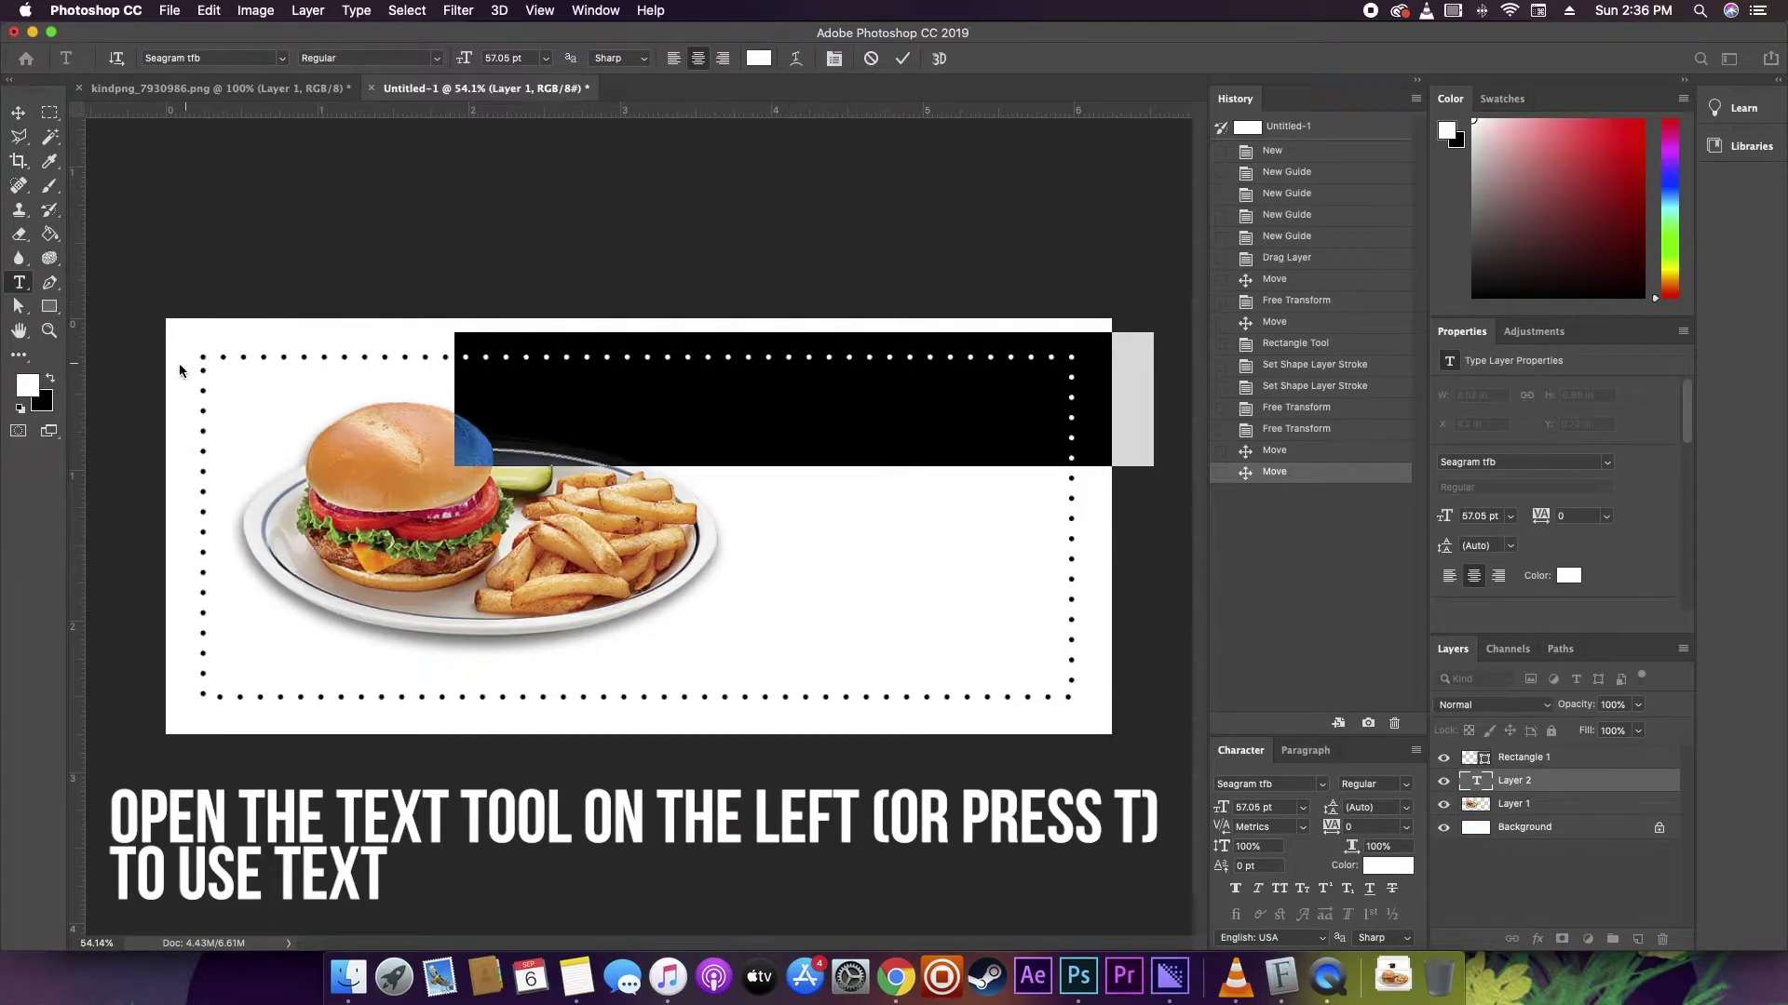
left_click(48, 383)
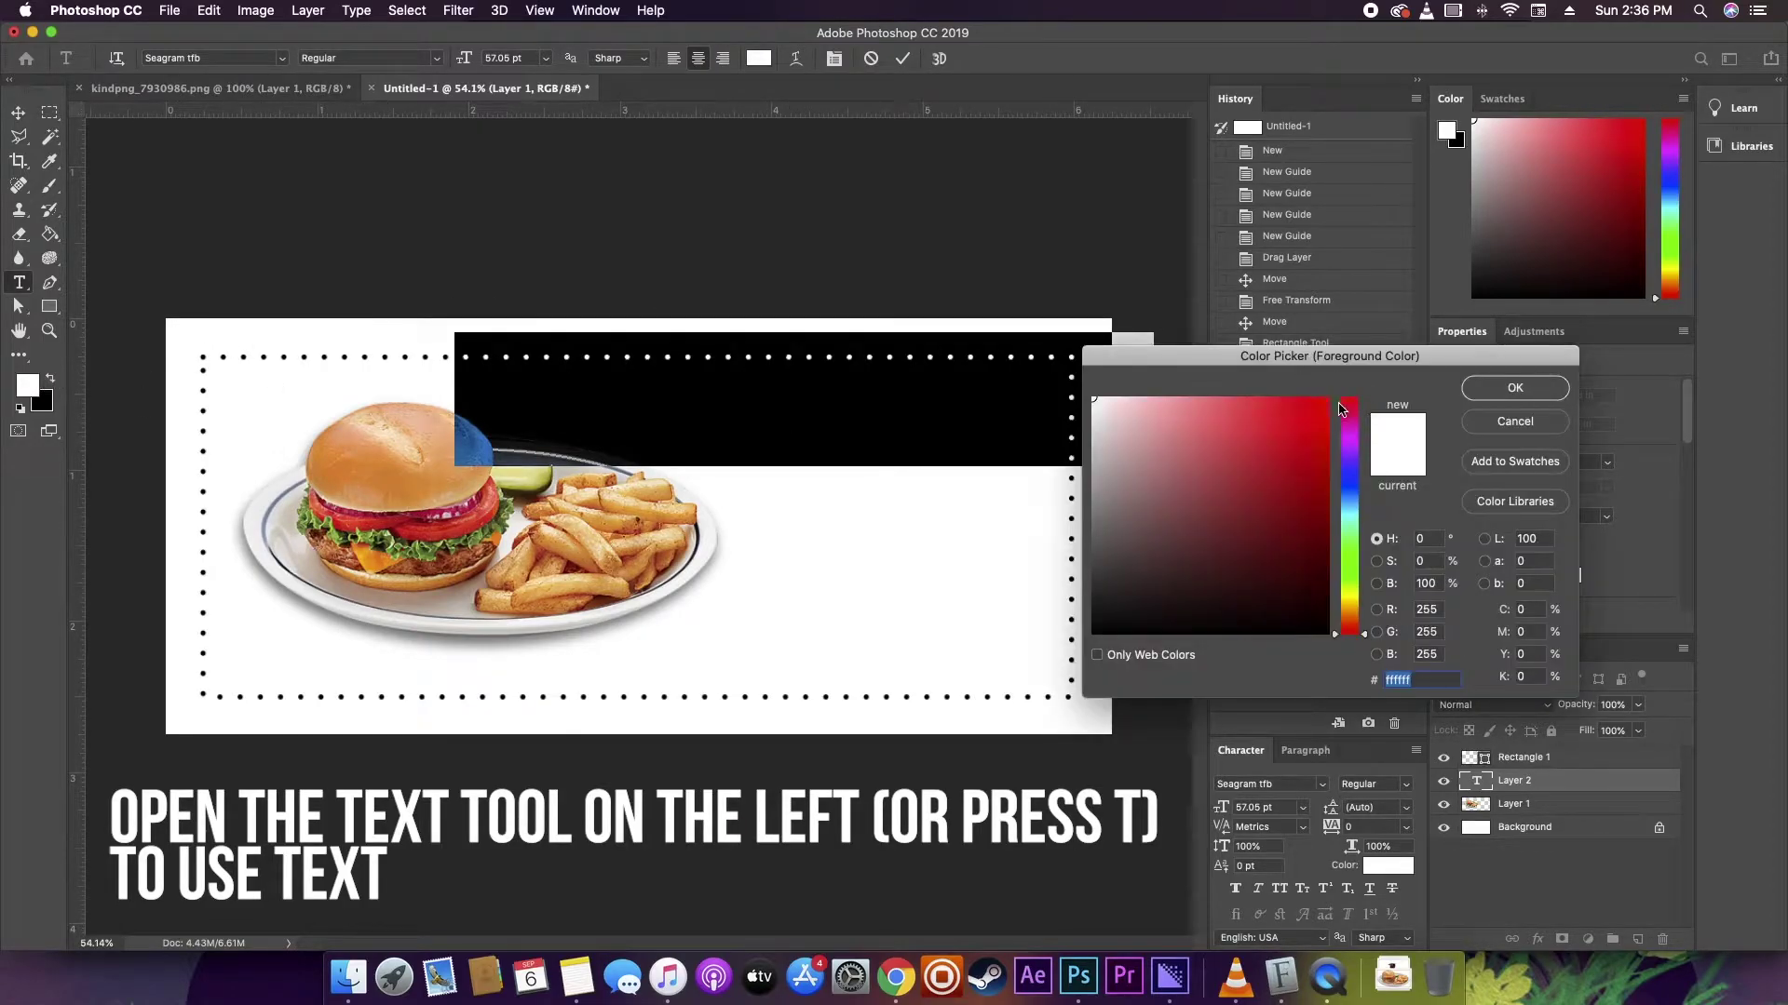
left_click_drag(1318, 492, 1357, 427)
left_click(1524, 387)
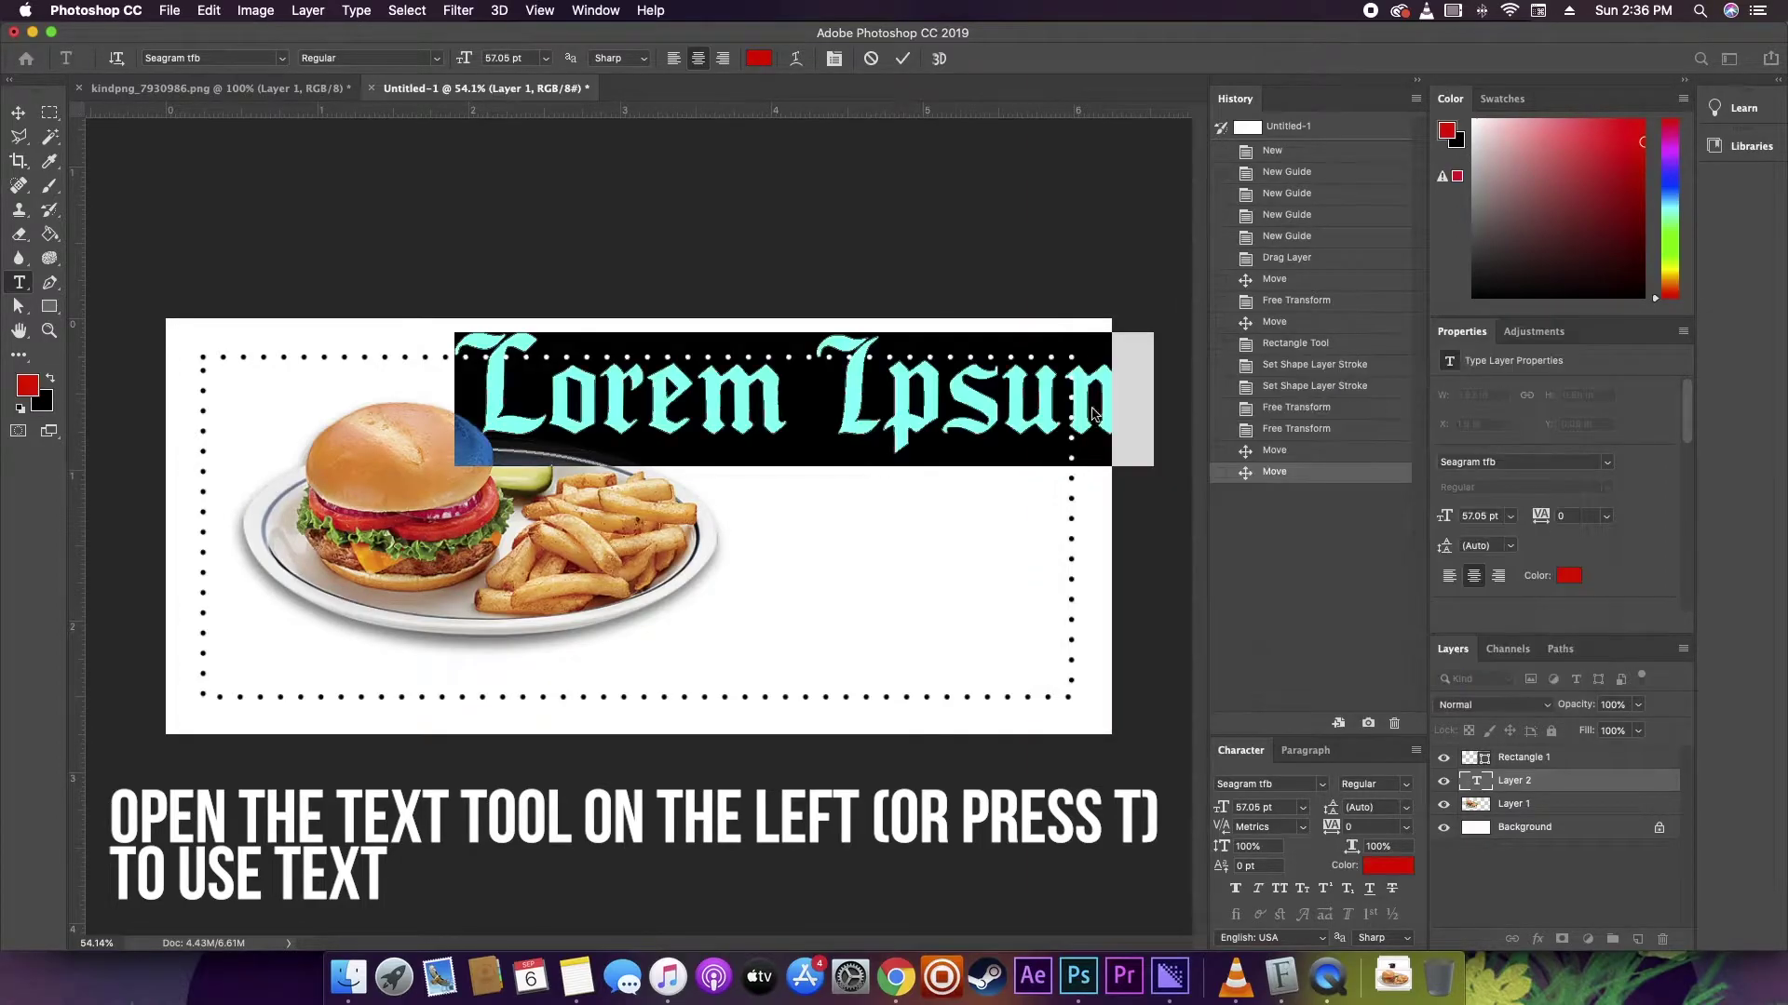
type("S")
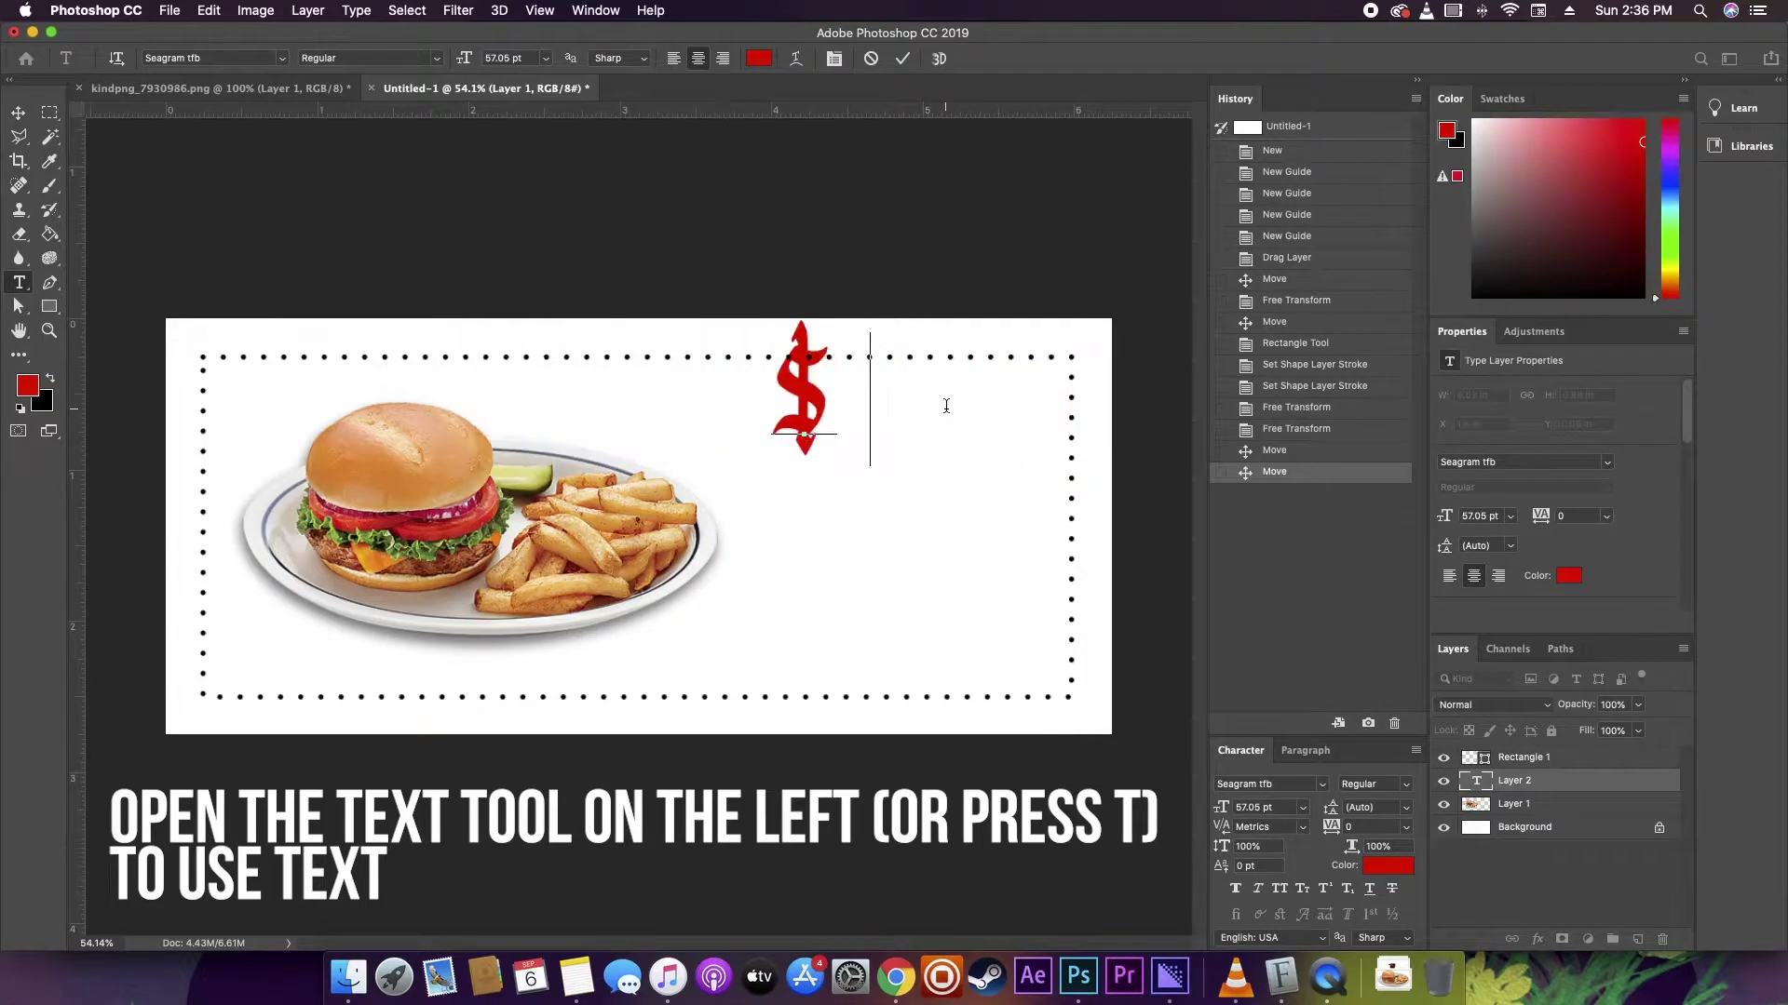
type("3 off")
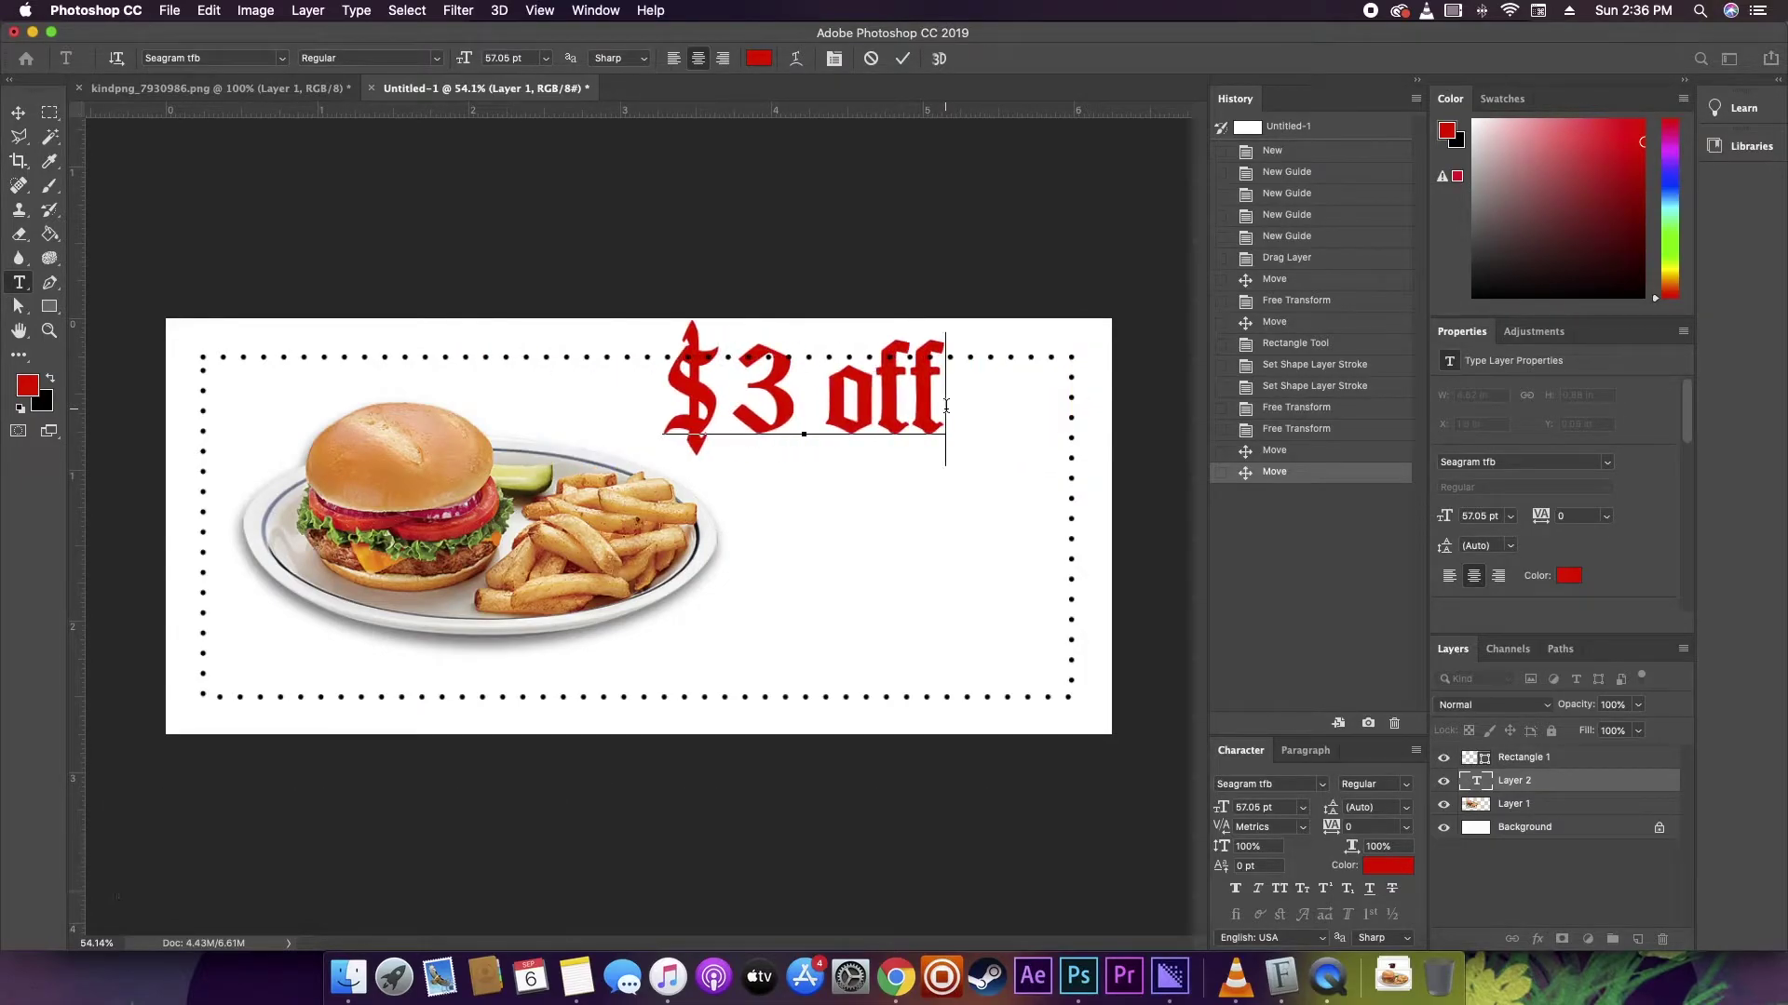
key("super+a")
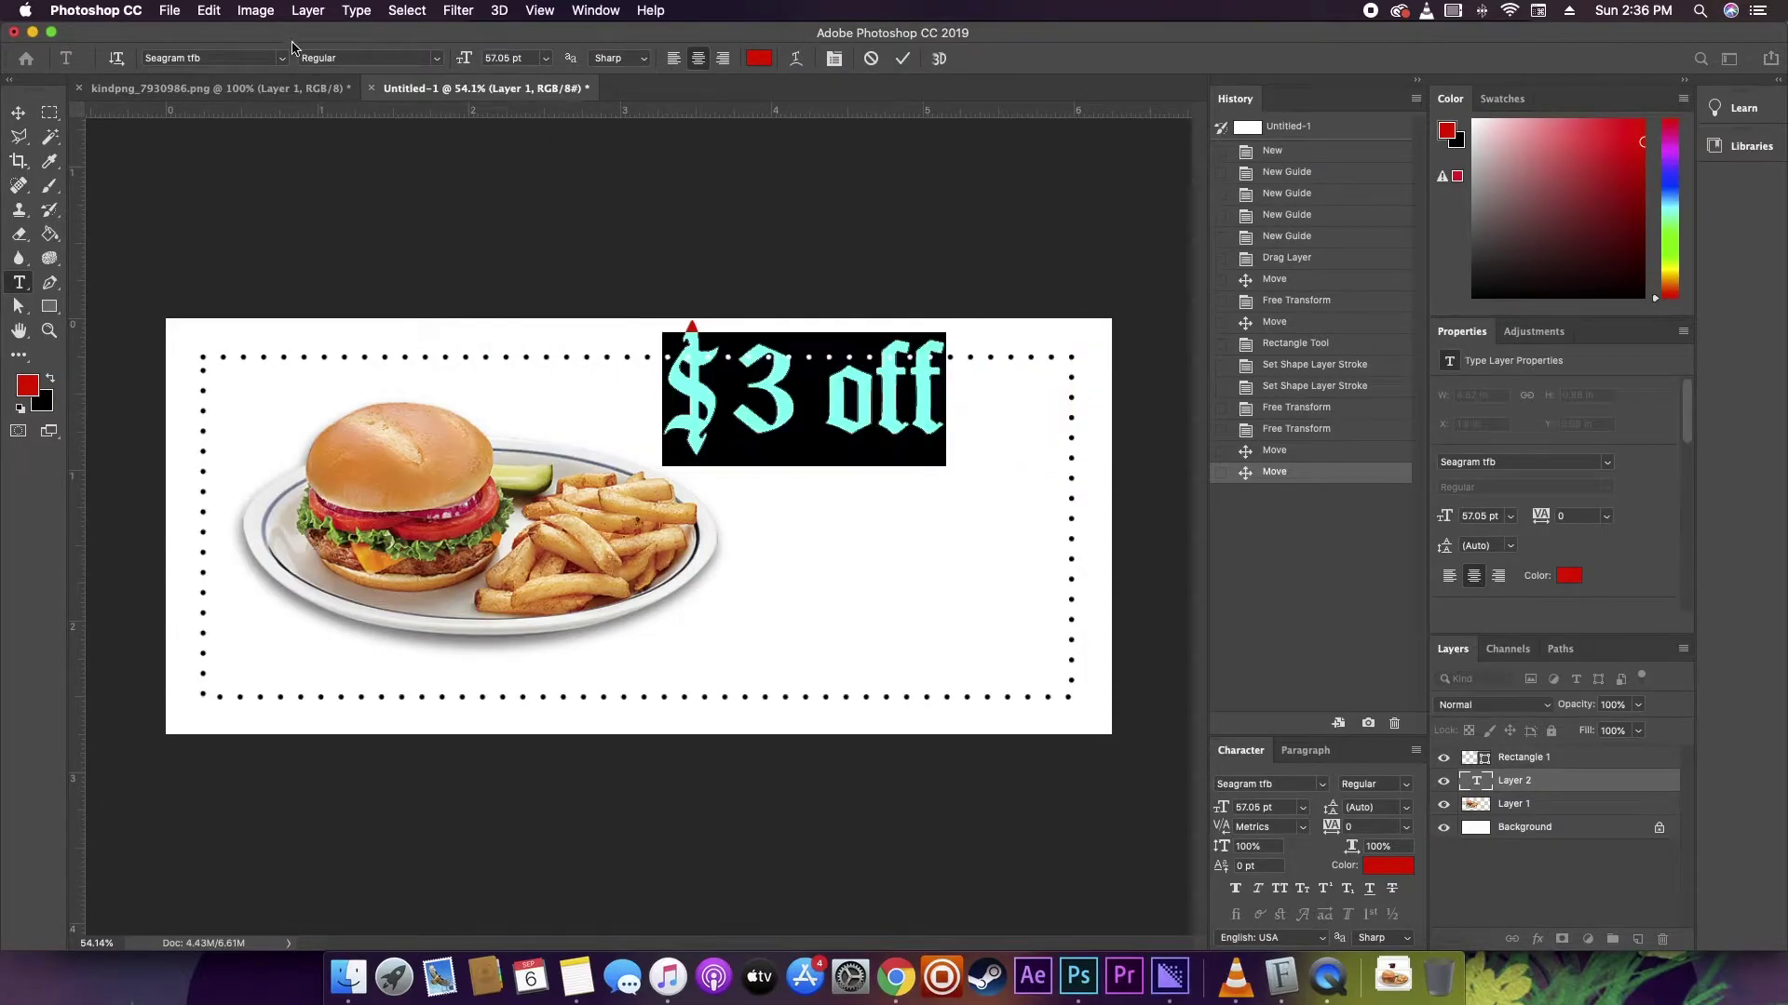
Set the text to Clarendon-Bold, make the $ superscript and 'off' all caps.
left_click(284, 59)
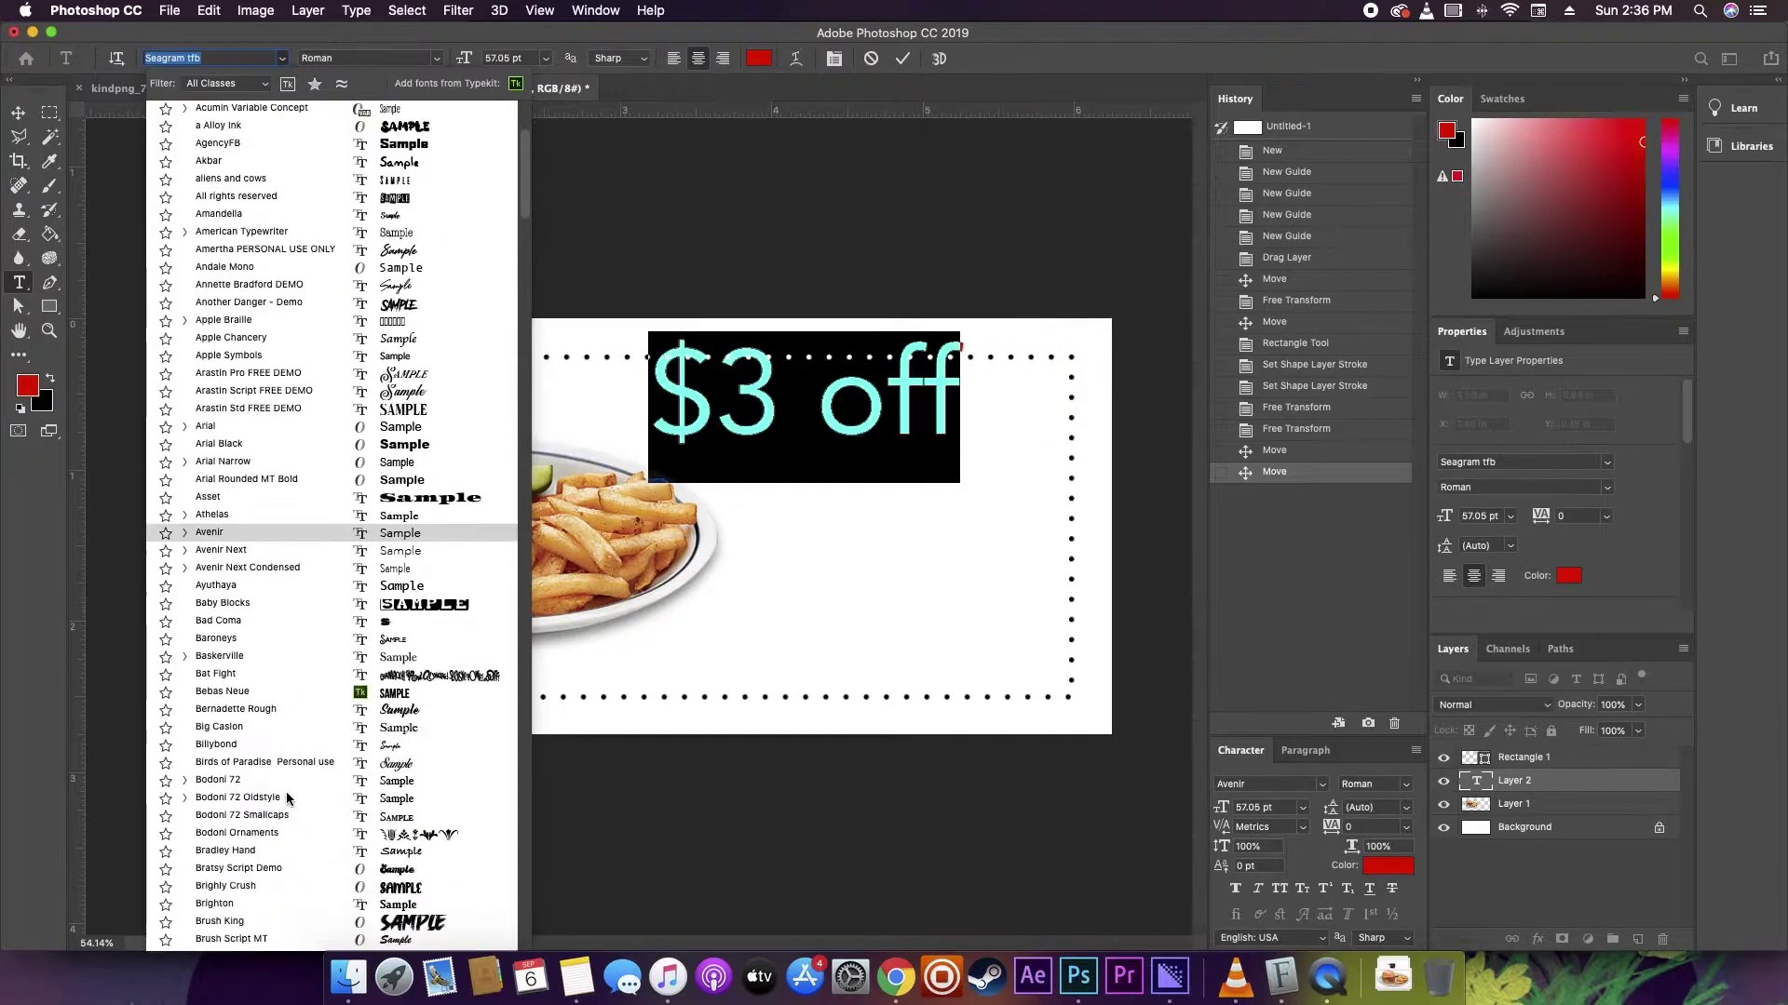
scroll(287, 797, "down", 10)
scroll(288, 798, "down", 2)
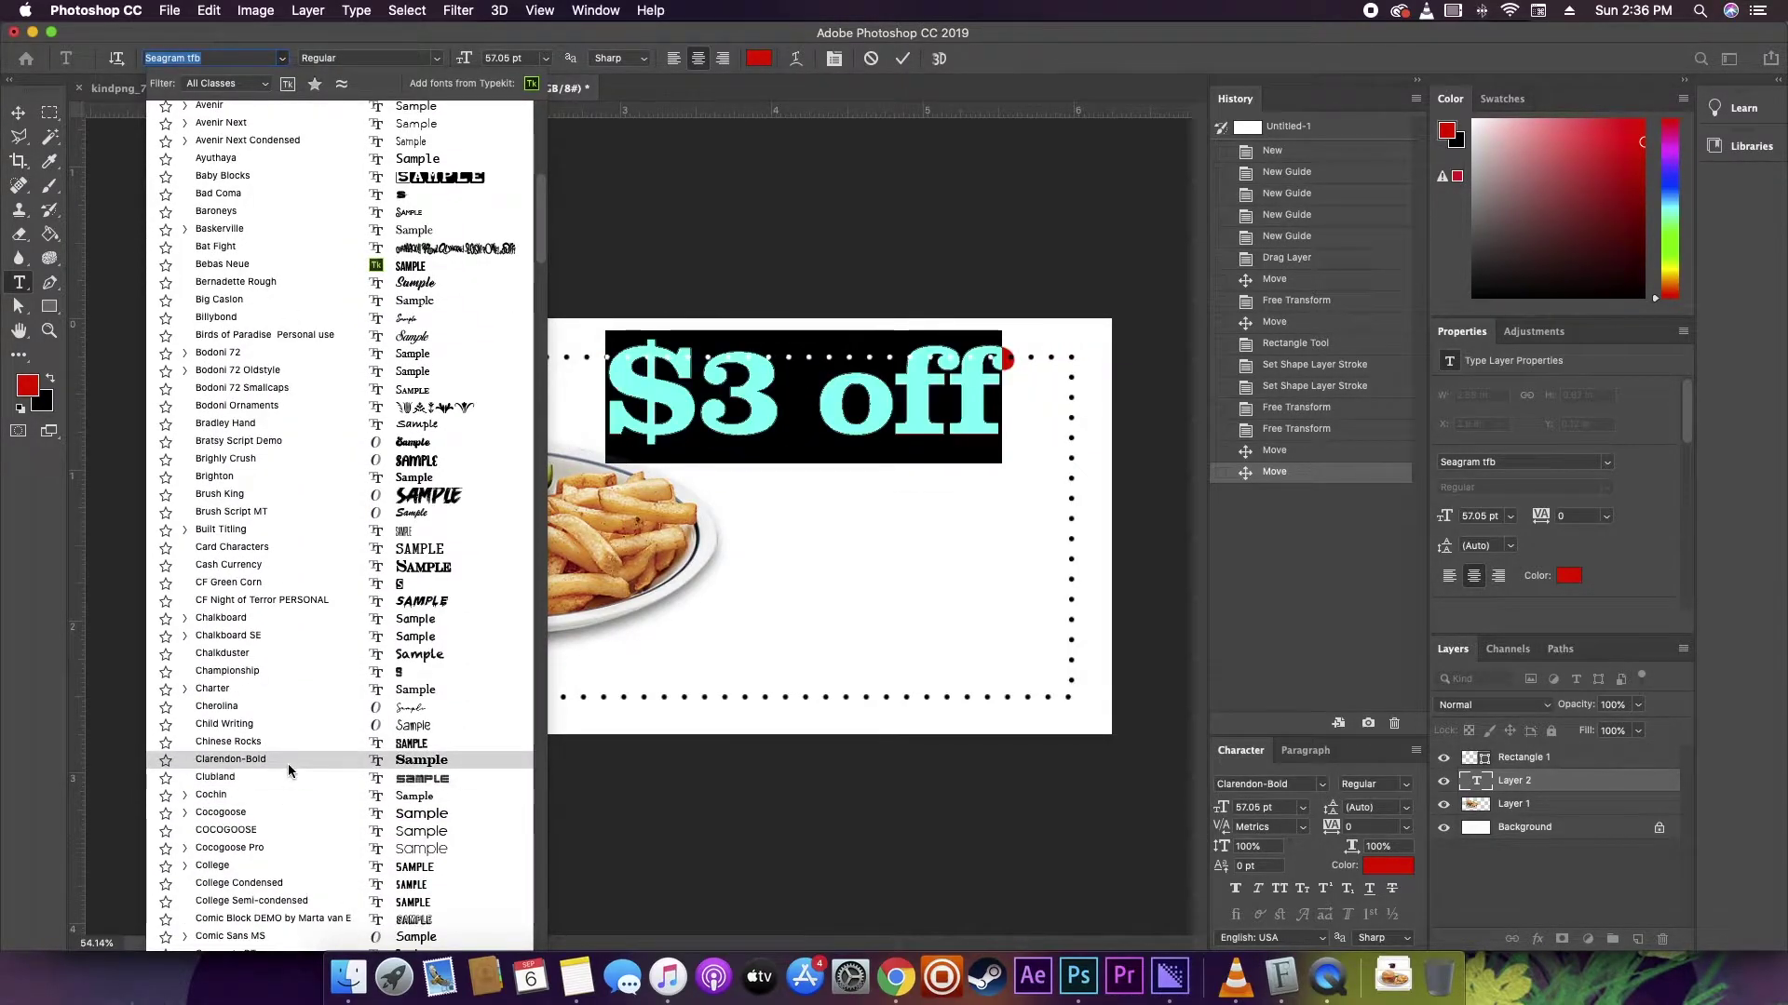
left_click(288, 764)
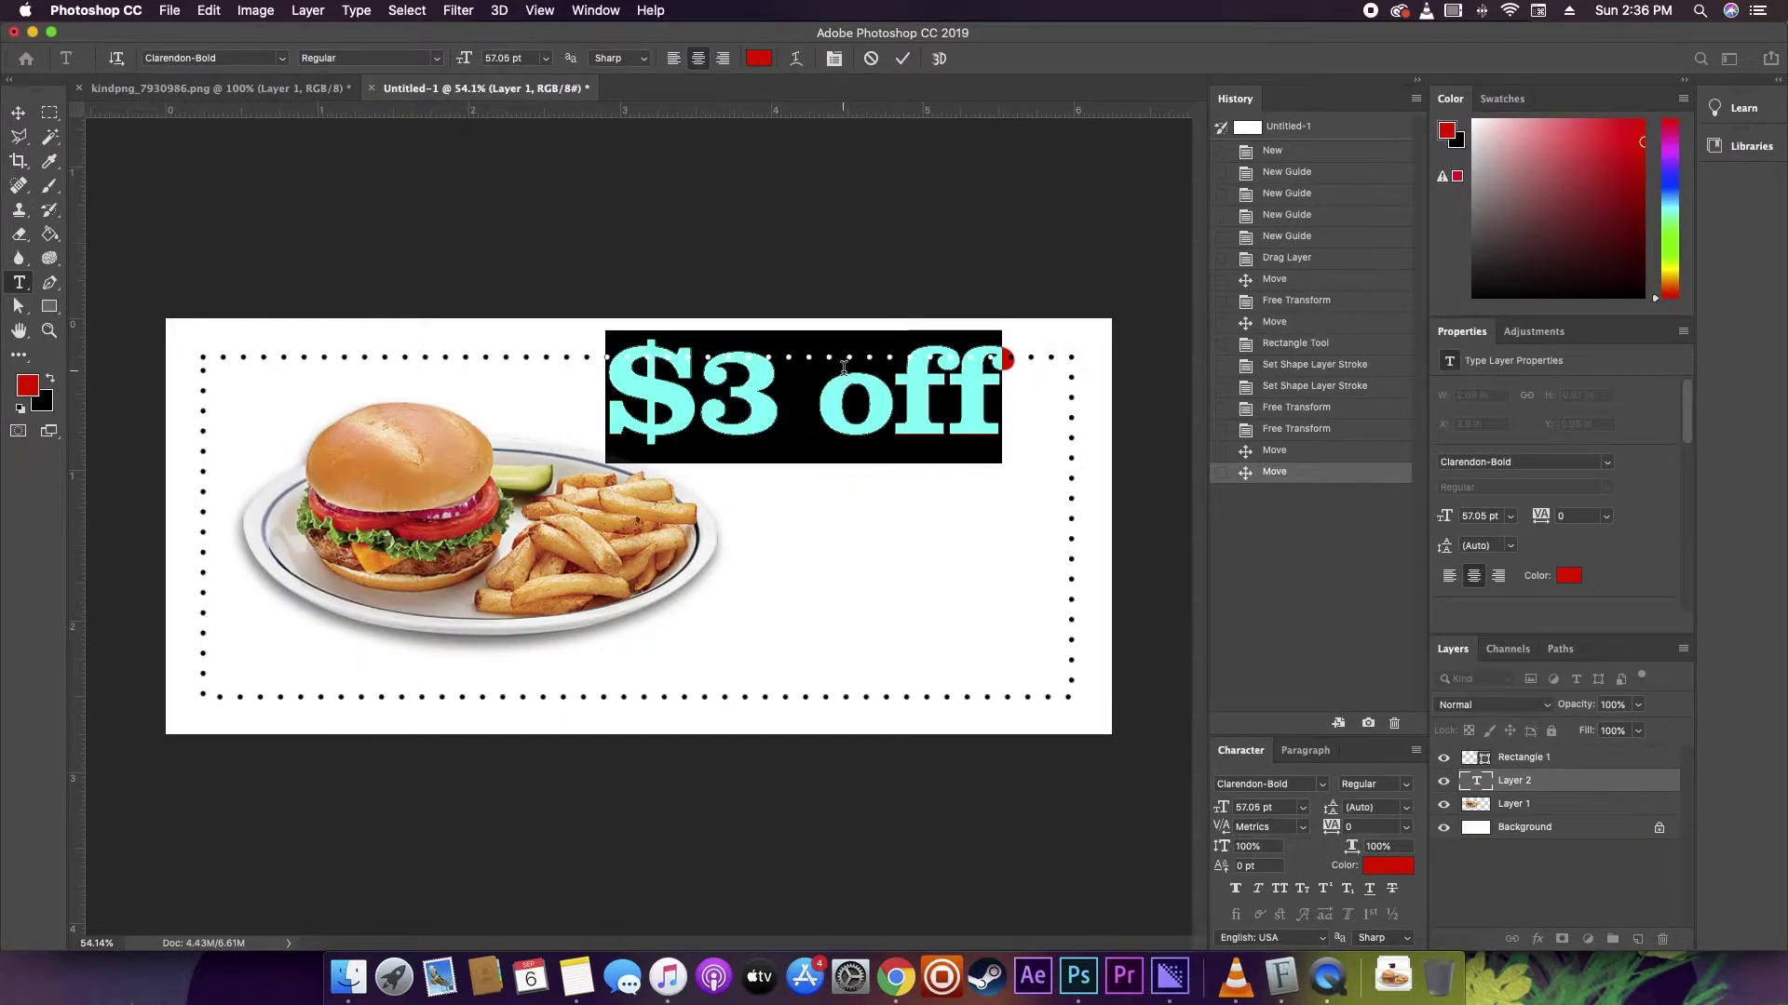
left_click_drag(699, 391, 590, 393)
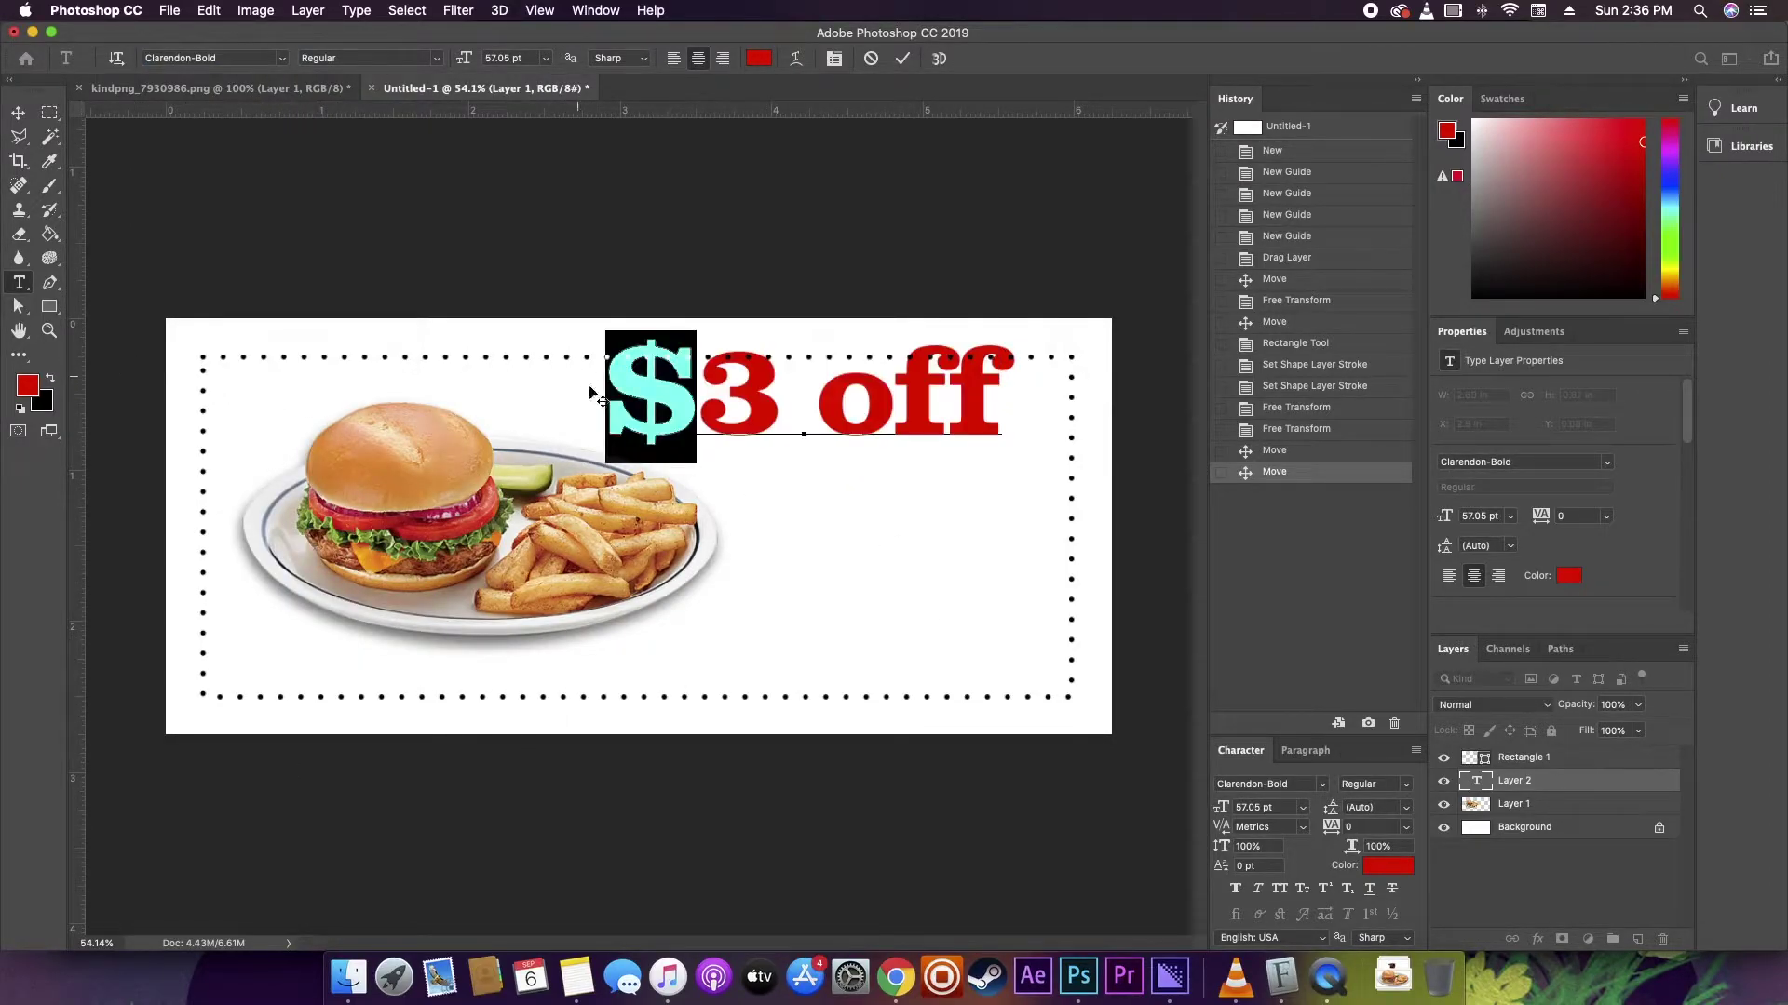
left_click(1323, 890)
left_click_drag(798, 400, 1177, 708)
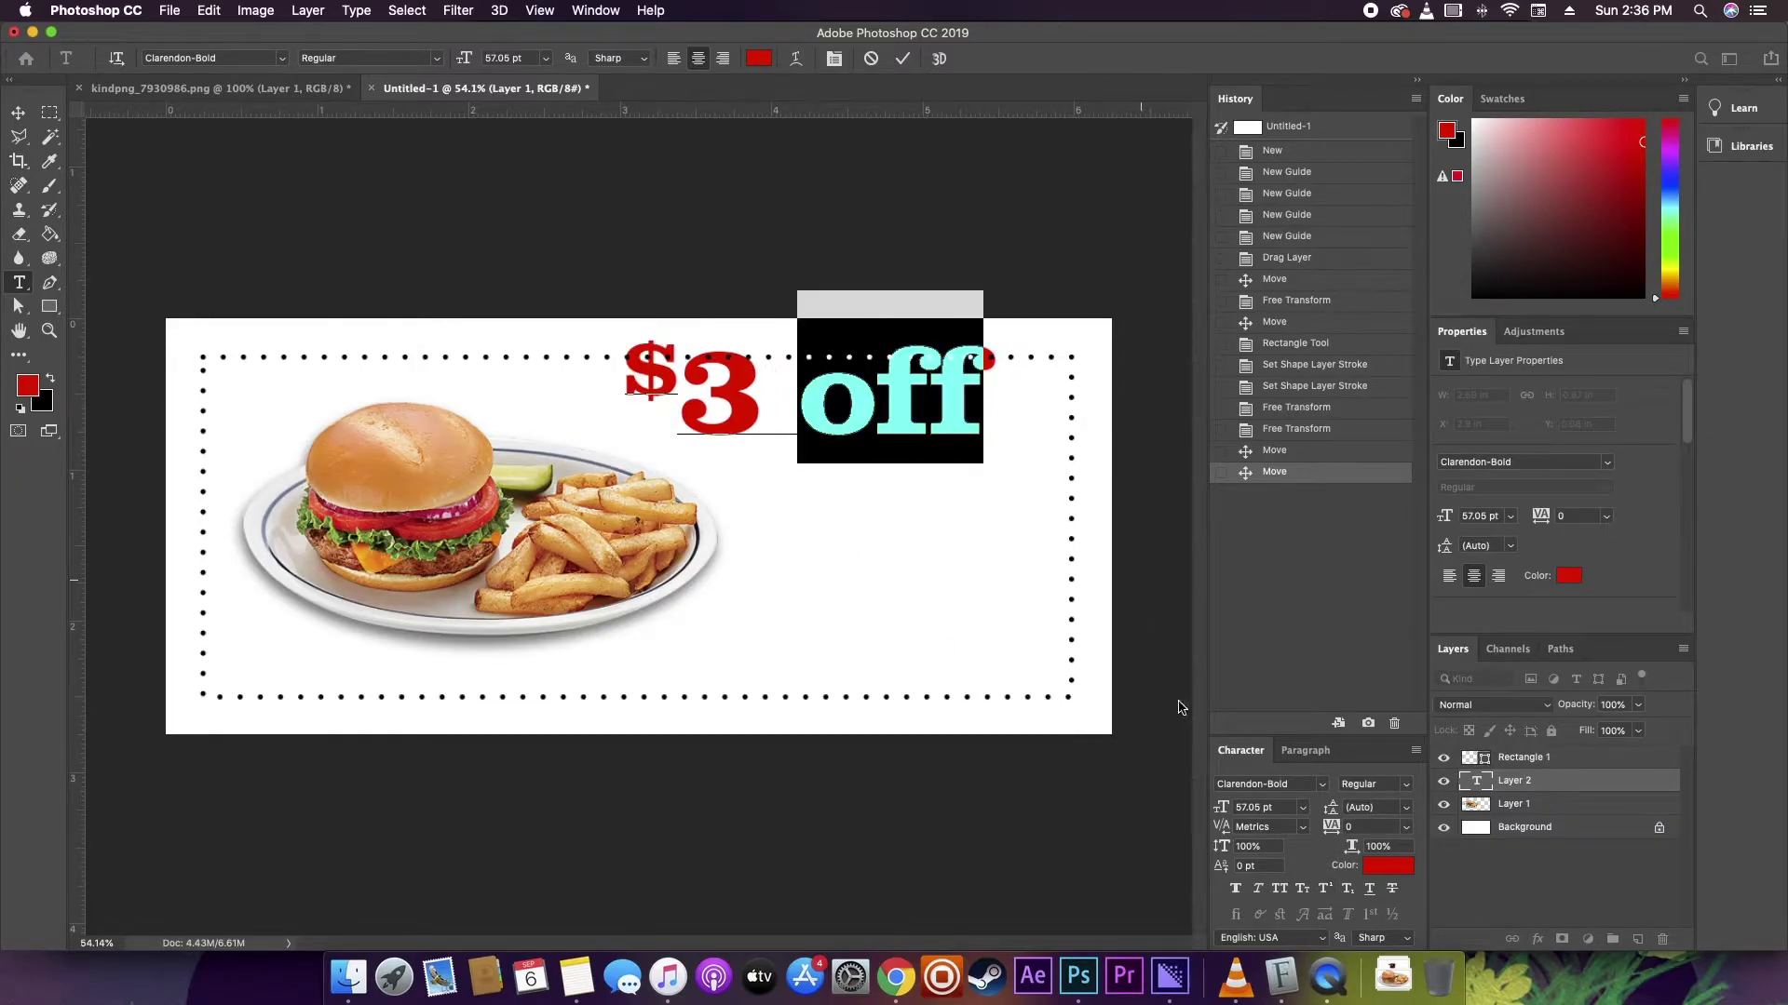
left_click(1282, 891)
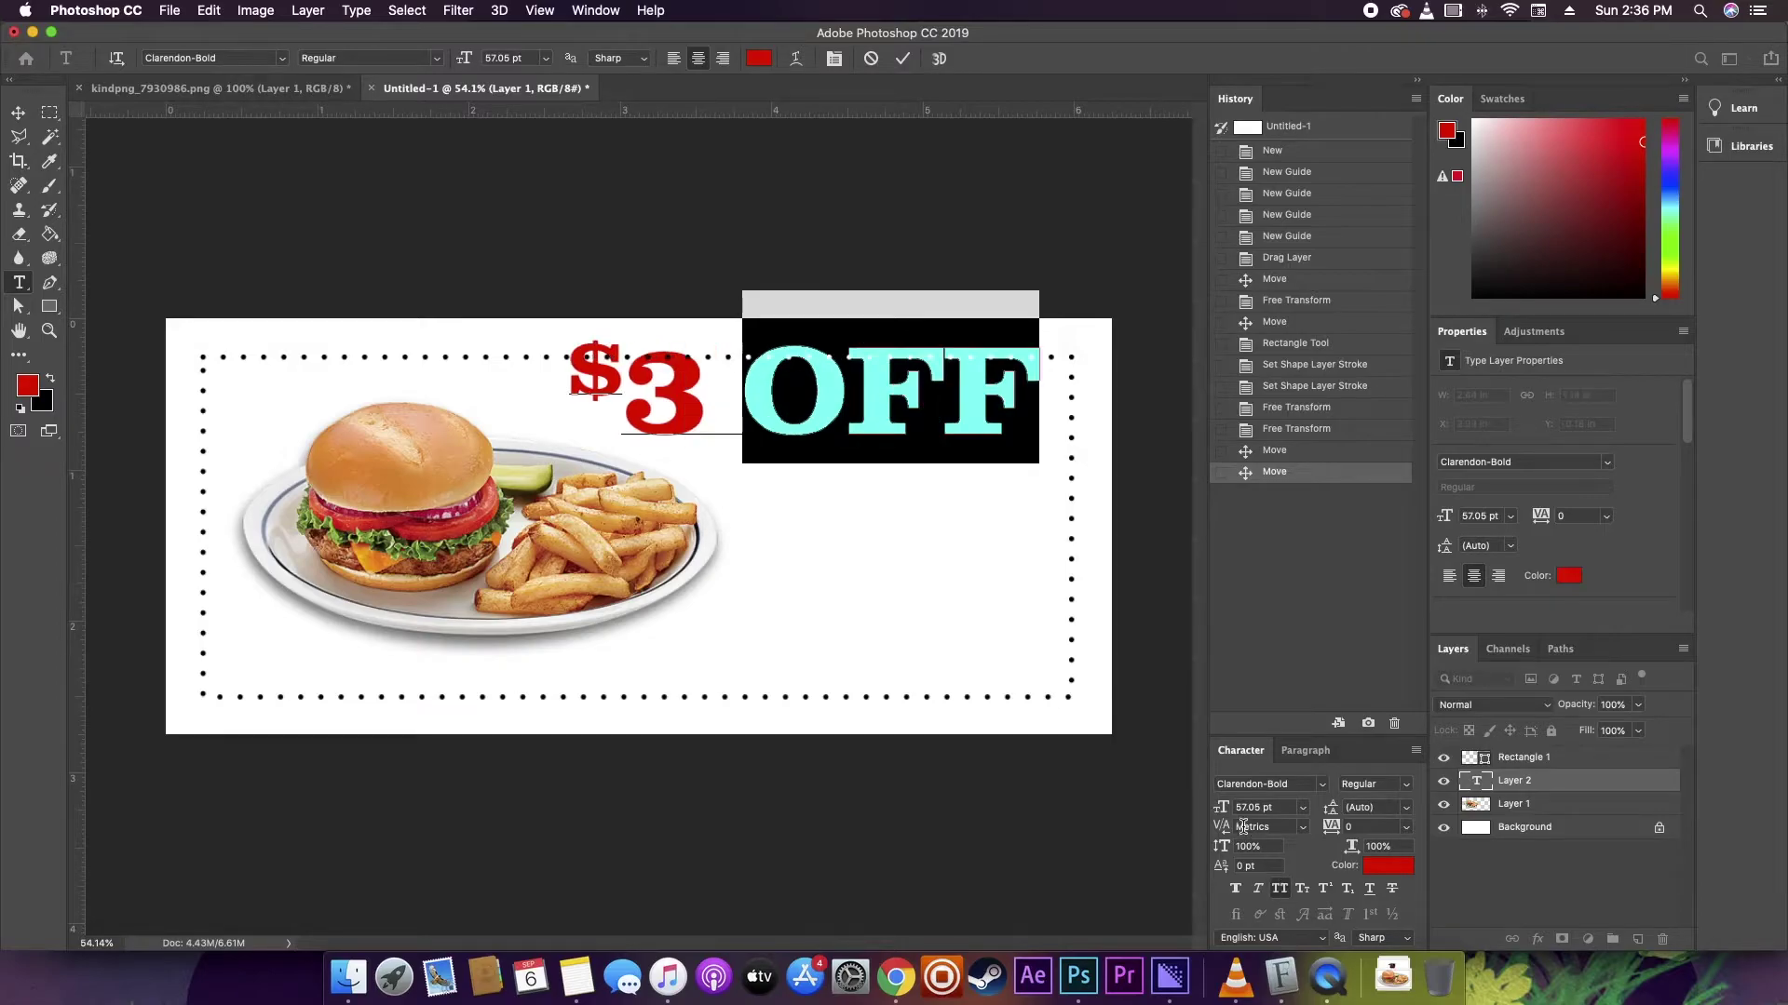
left_click(1469, 786)
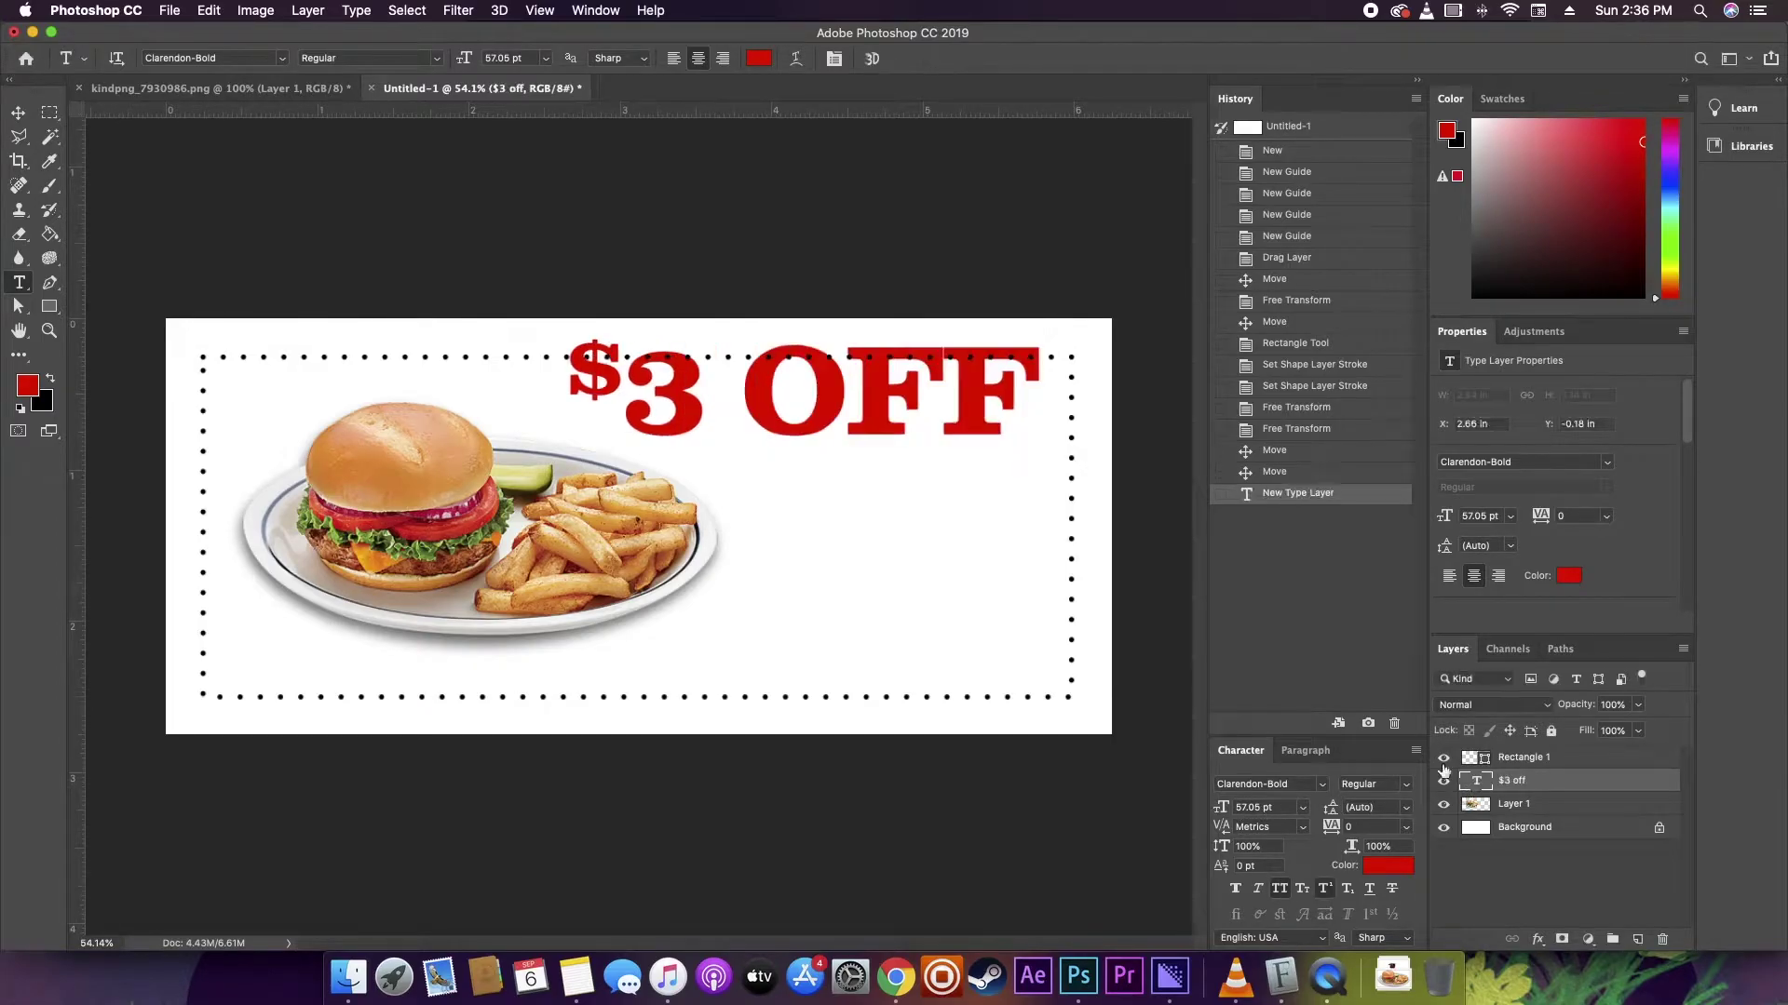
Scale the $3 OFF text down to about 75% and move it toward the right border.
key("ctrl+t")
left_click_drag(567, 290, 684, 337)
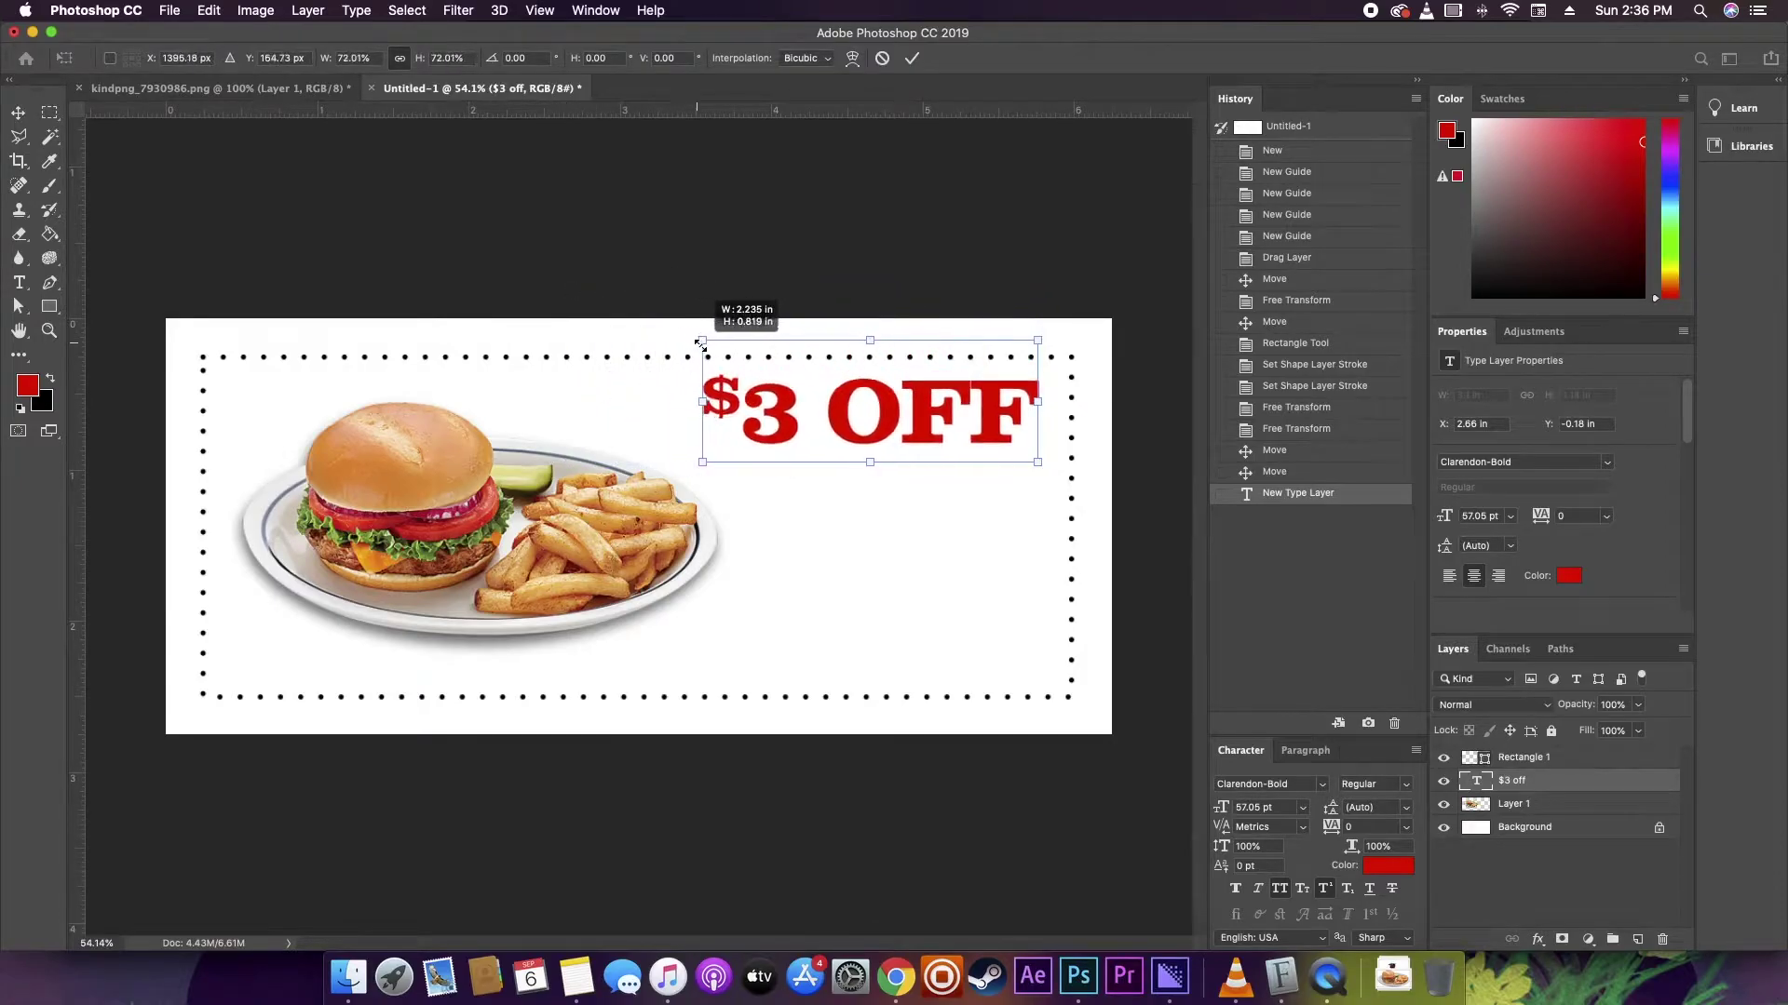
left_click_drag(701, 345, 703, 346)
key("Return")
left_click_drag(823, 400, 835, 401)
Shift the dollar sign's baseline to -4 pt and nudge the headline slightly left.
double_click(754, 405)
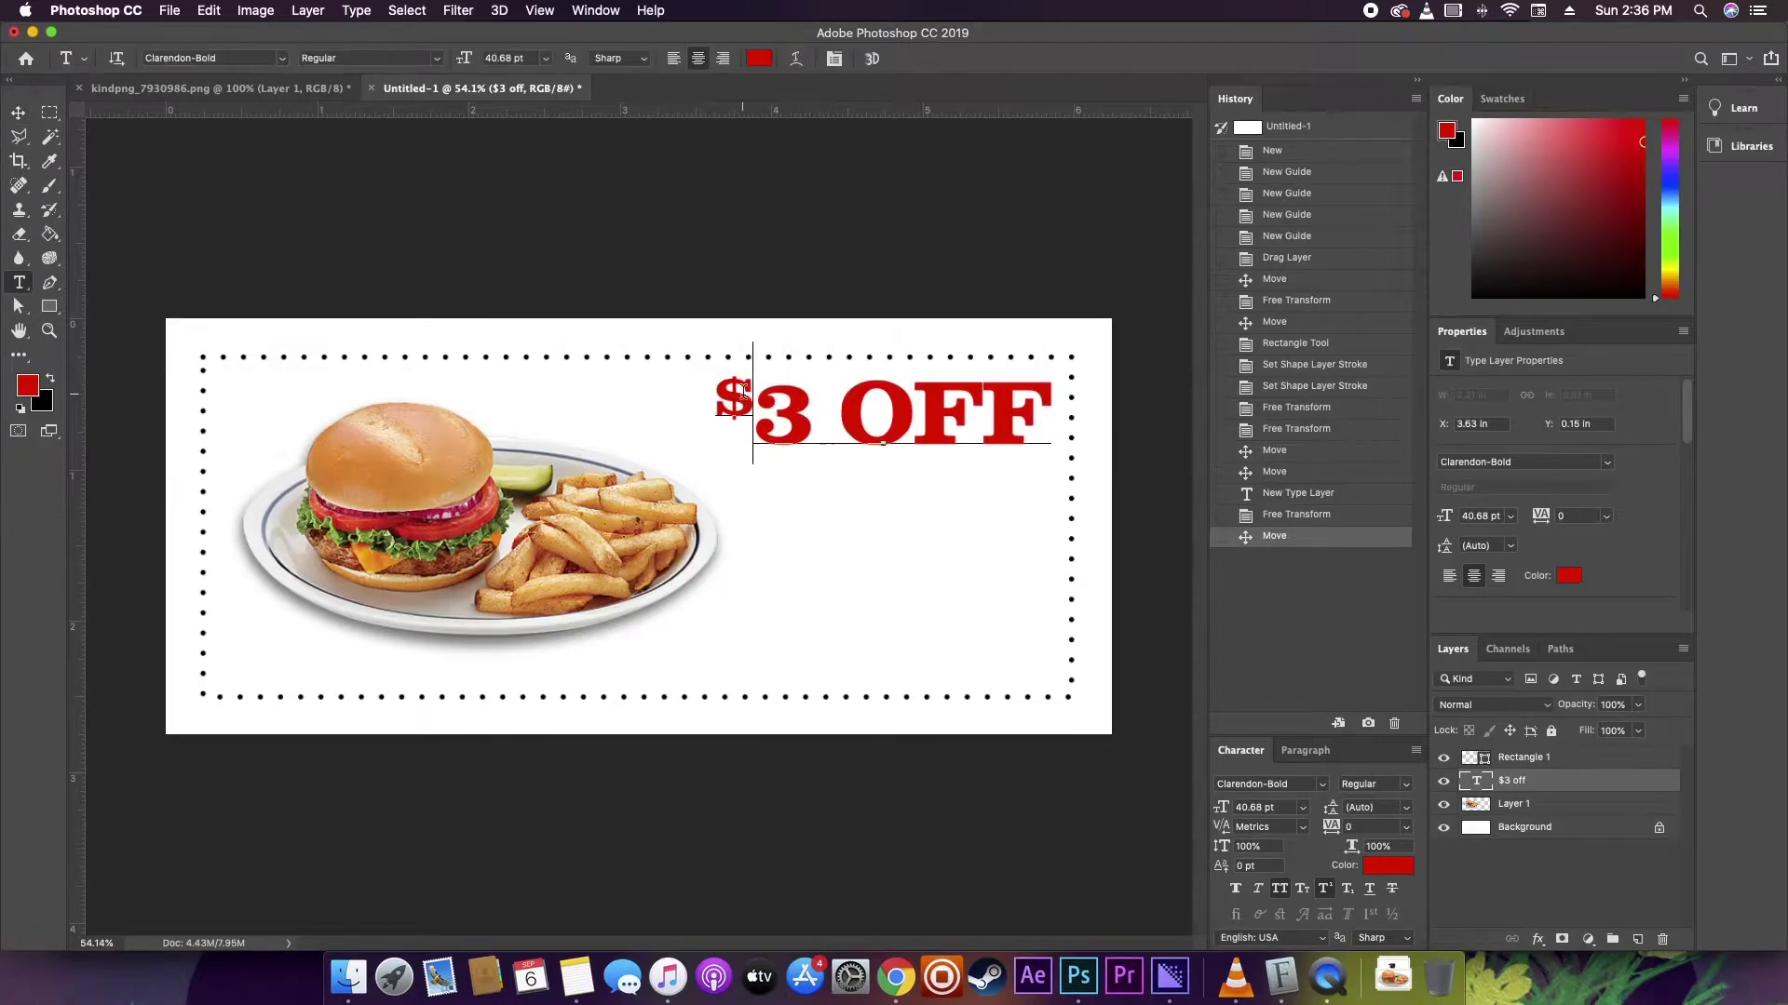
key("shift+Left")
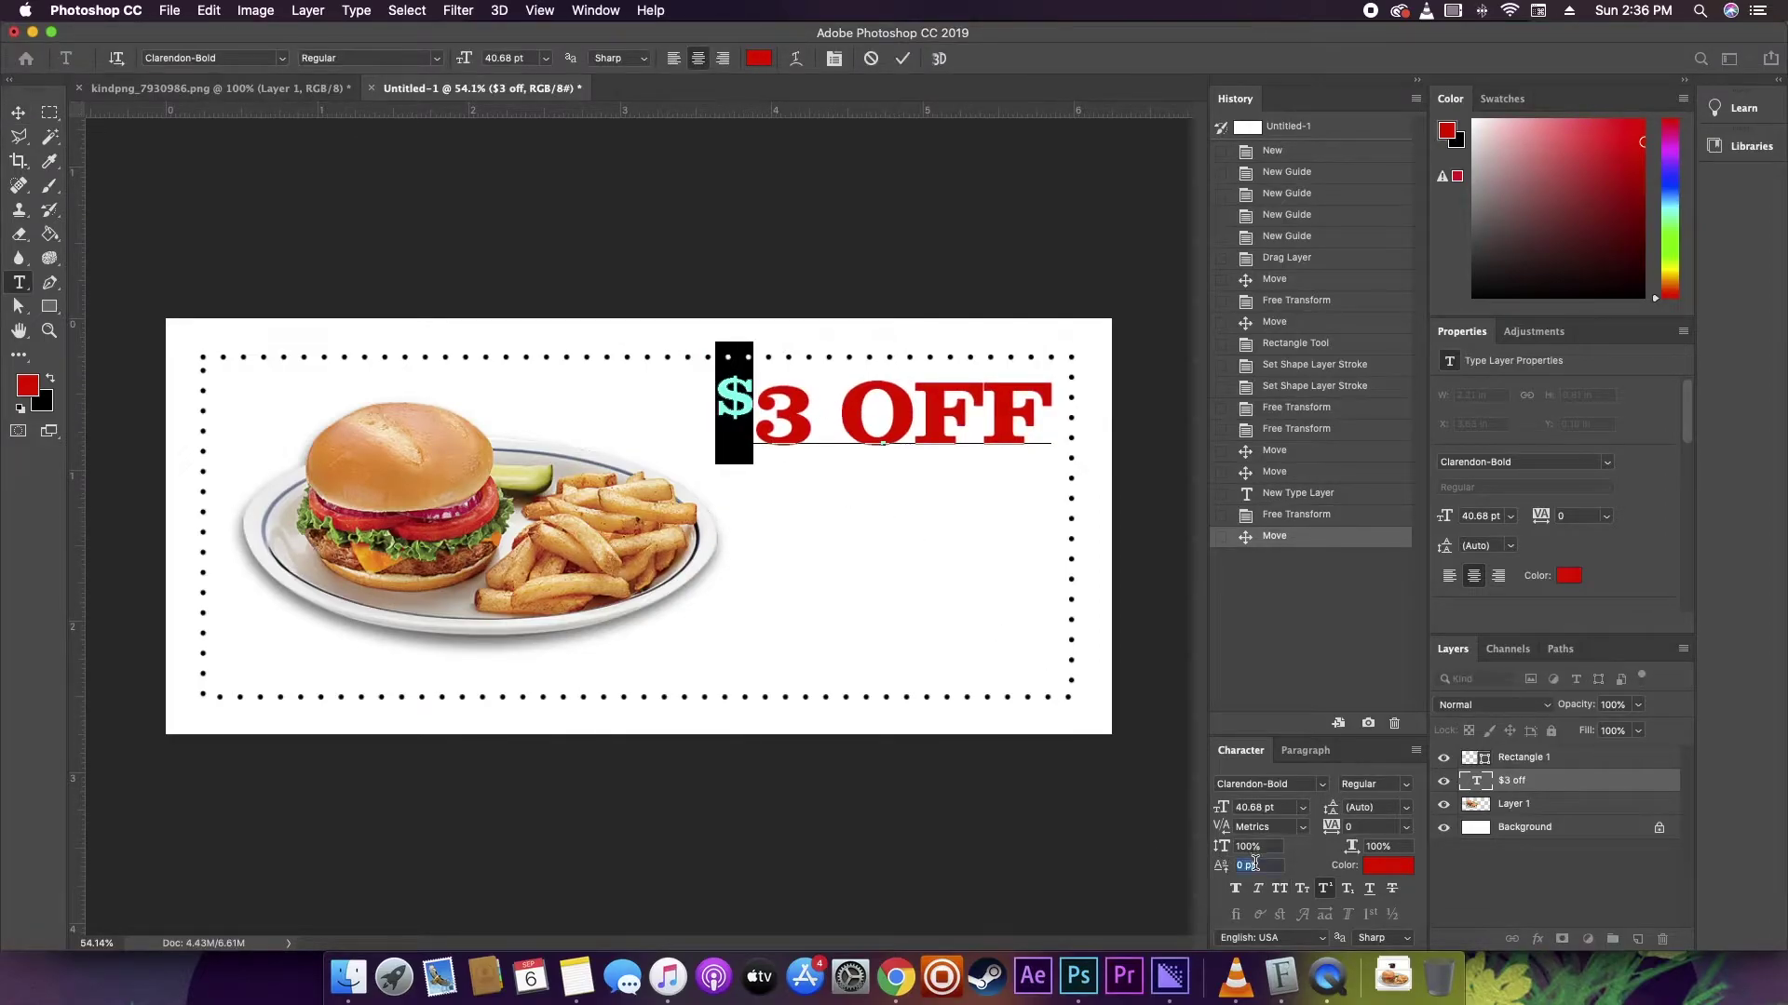
key("Down")
key("Down")
key("Down")
key("Down")
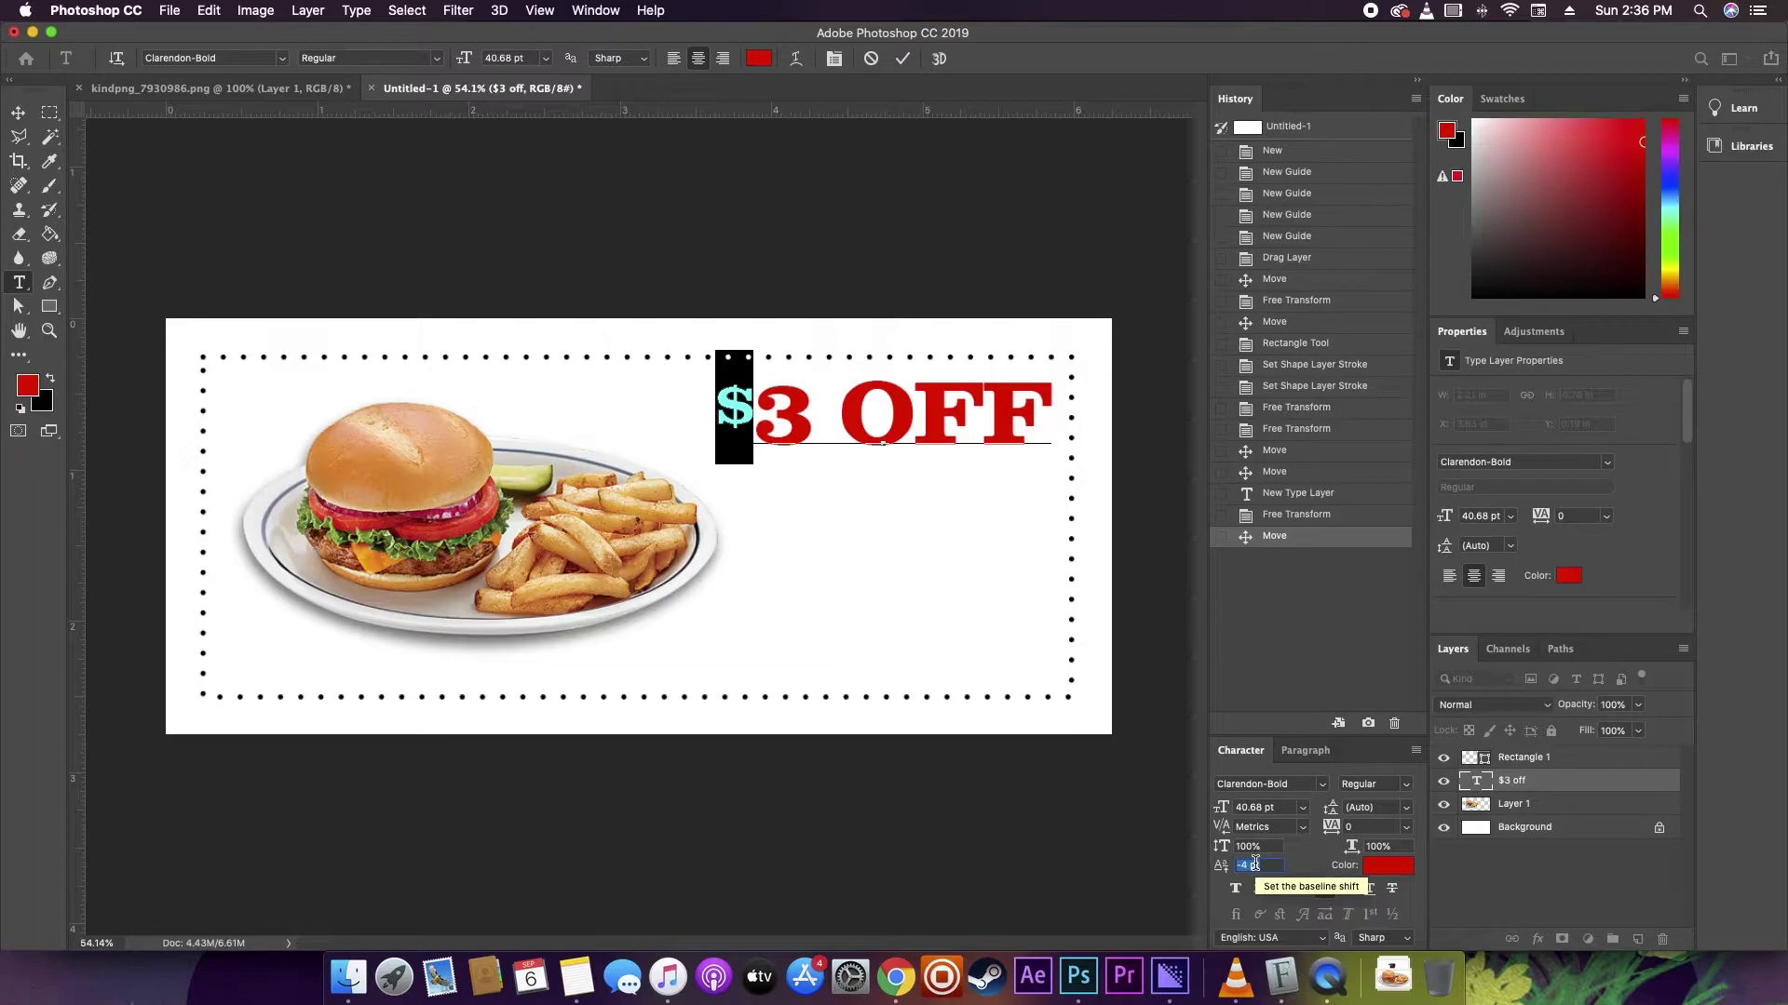
key("super+Return")
key("v")
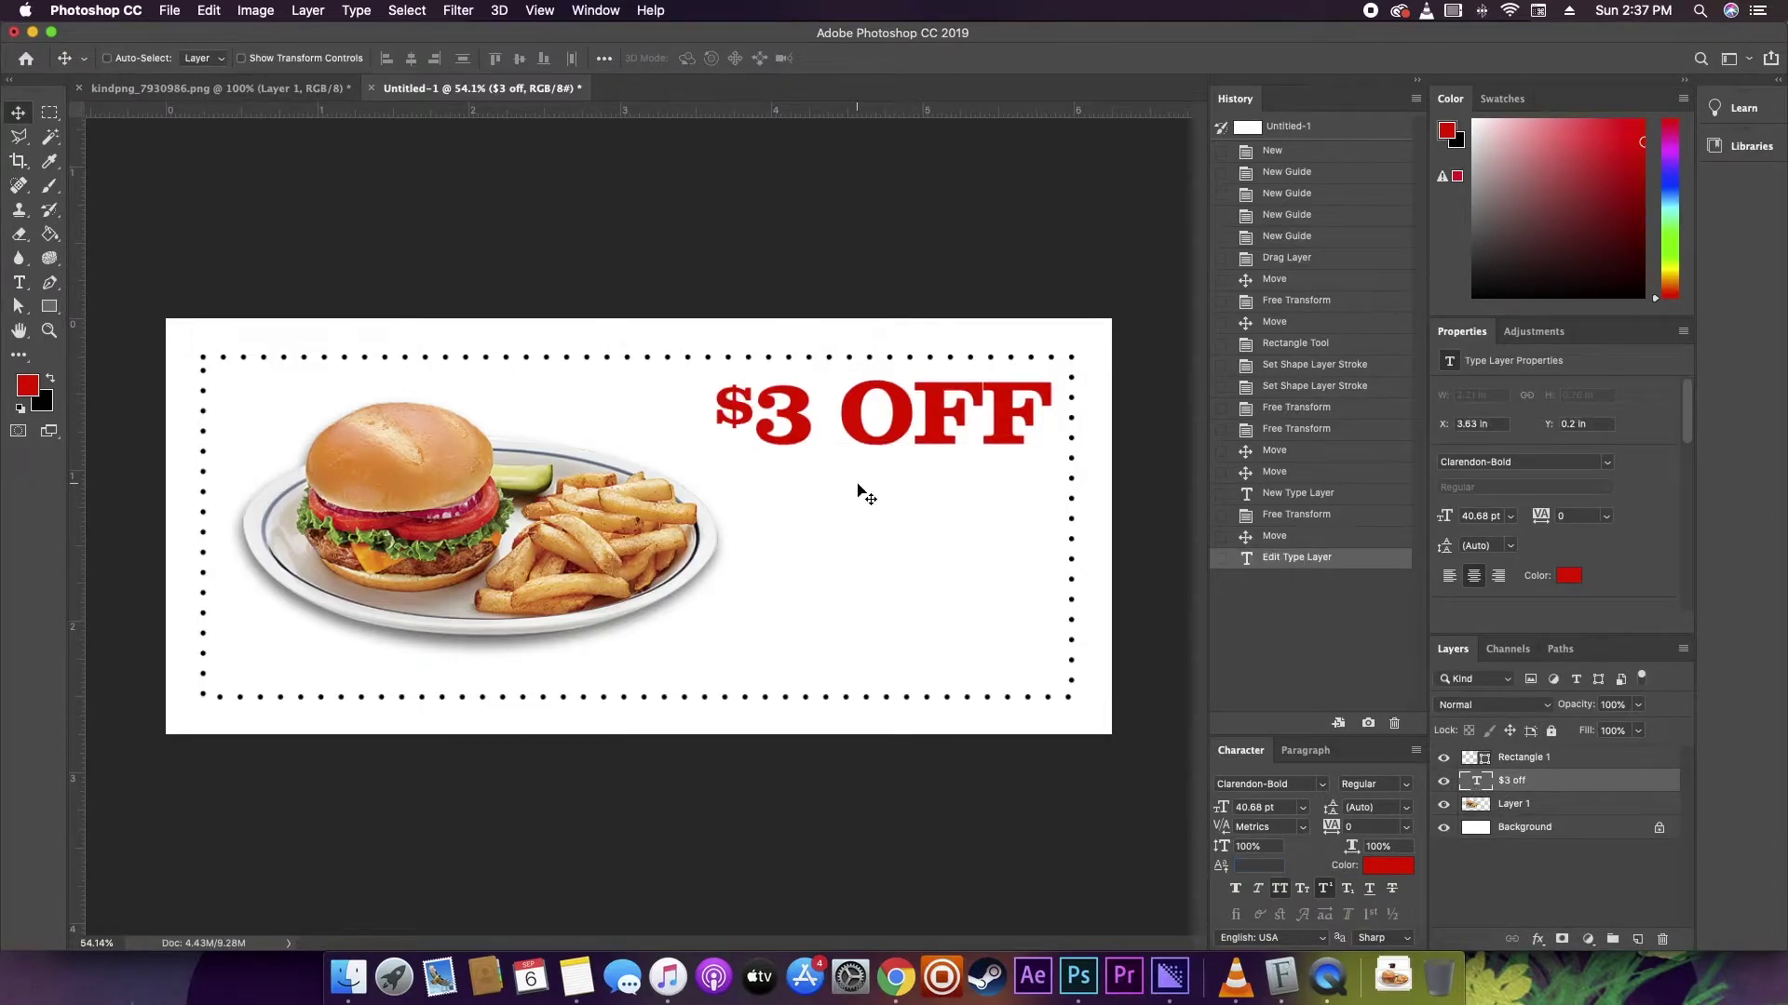
left_click_drag(907, 432, 895, 432)
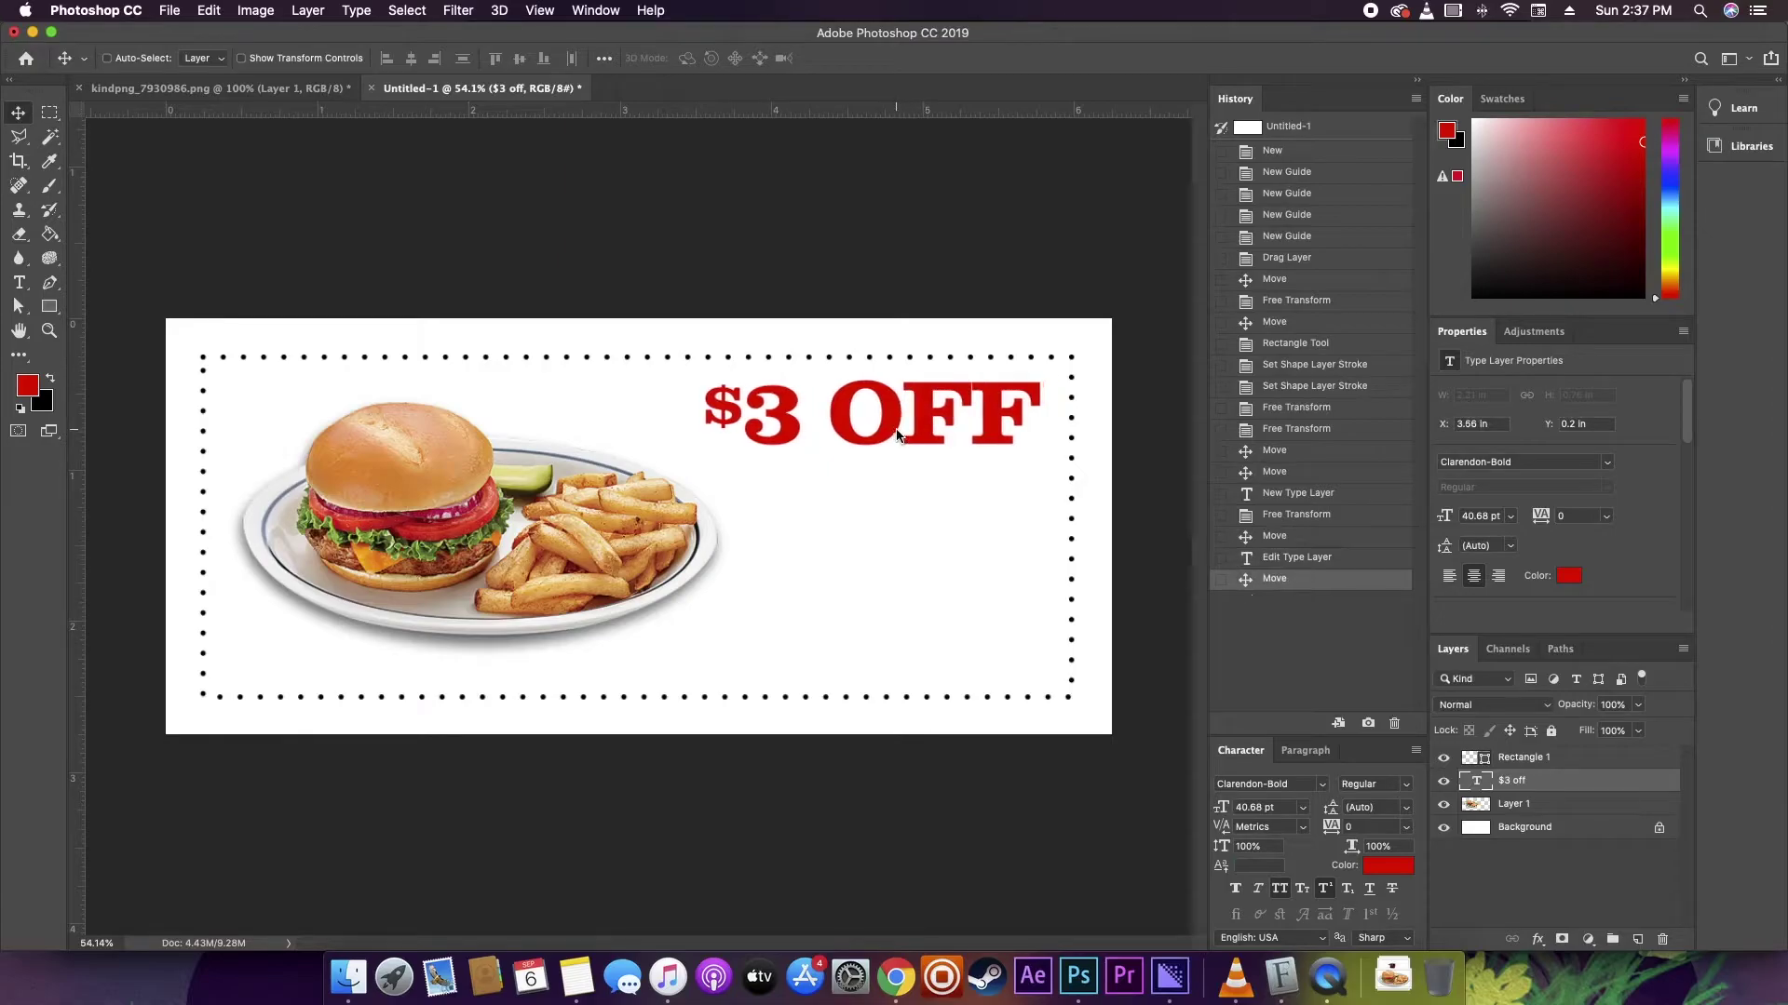
Add a text layer '1/3 LB BURGER &' / 'FRY MEAL' below $3 OFF with 28.64 pt leading.
key("t")
left_click(798, 515)
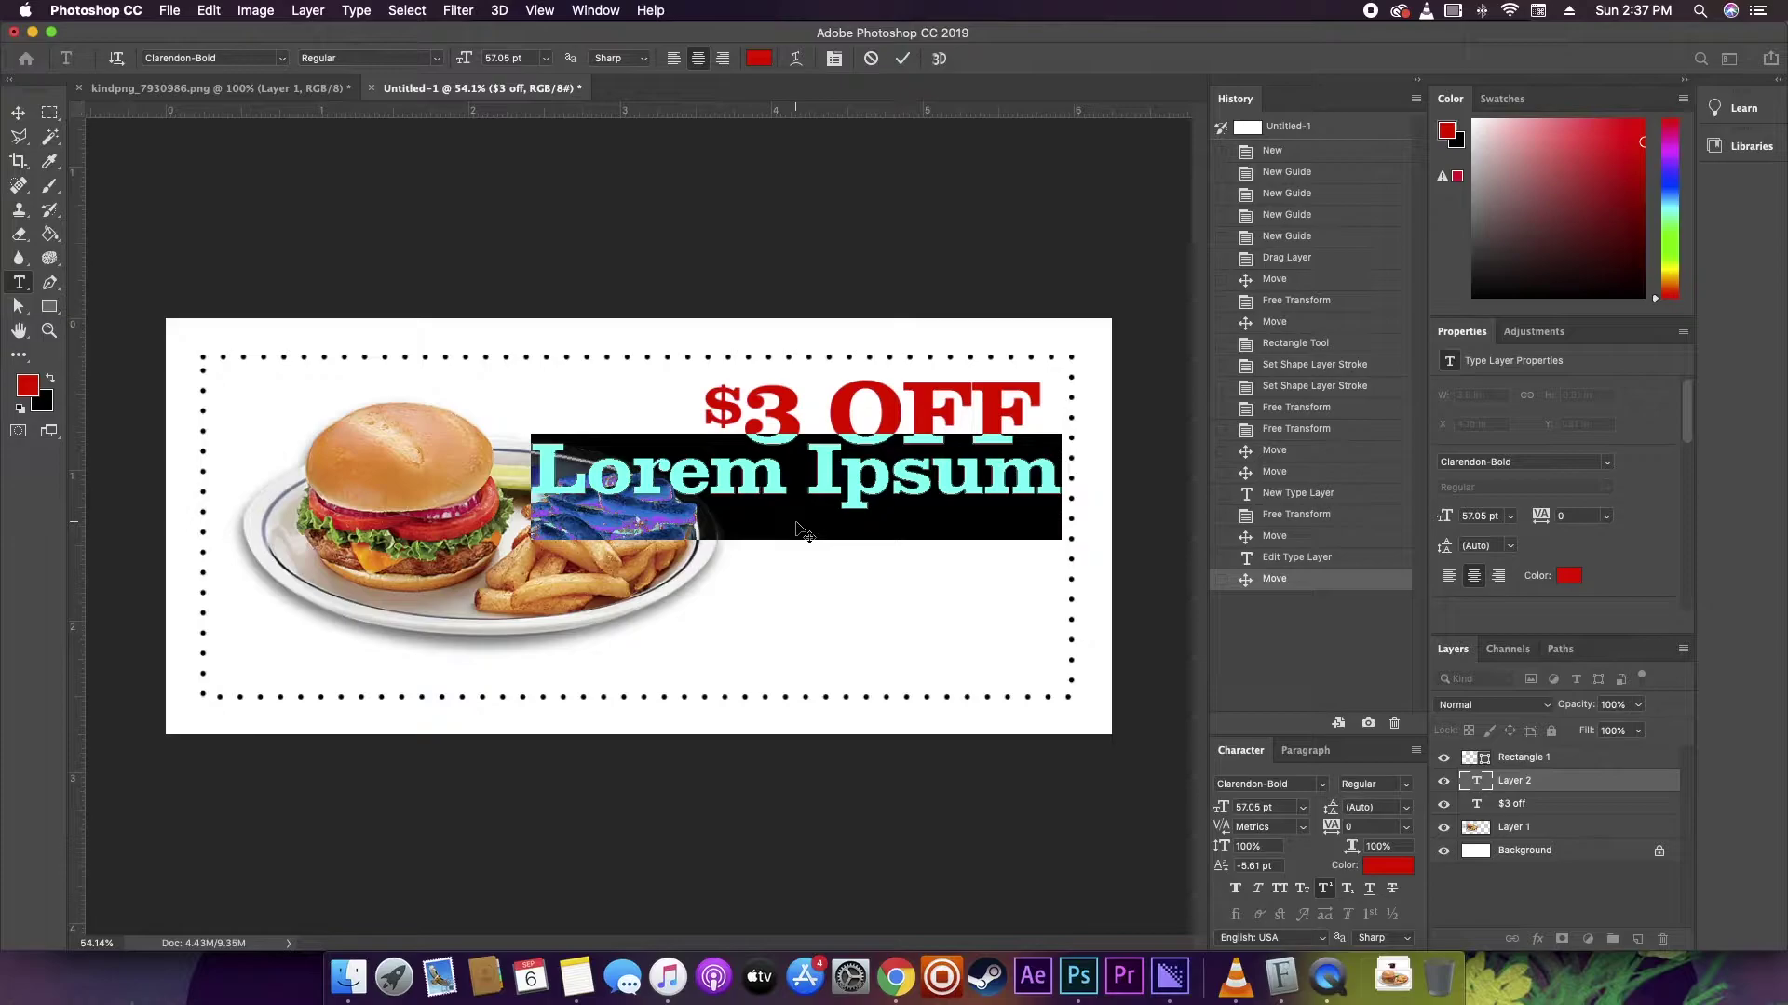
type("1")
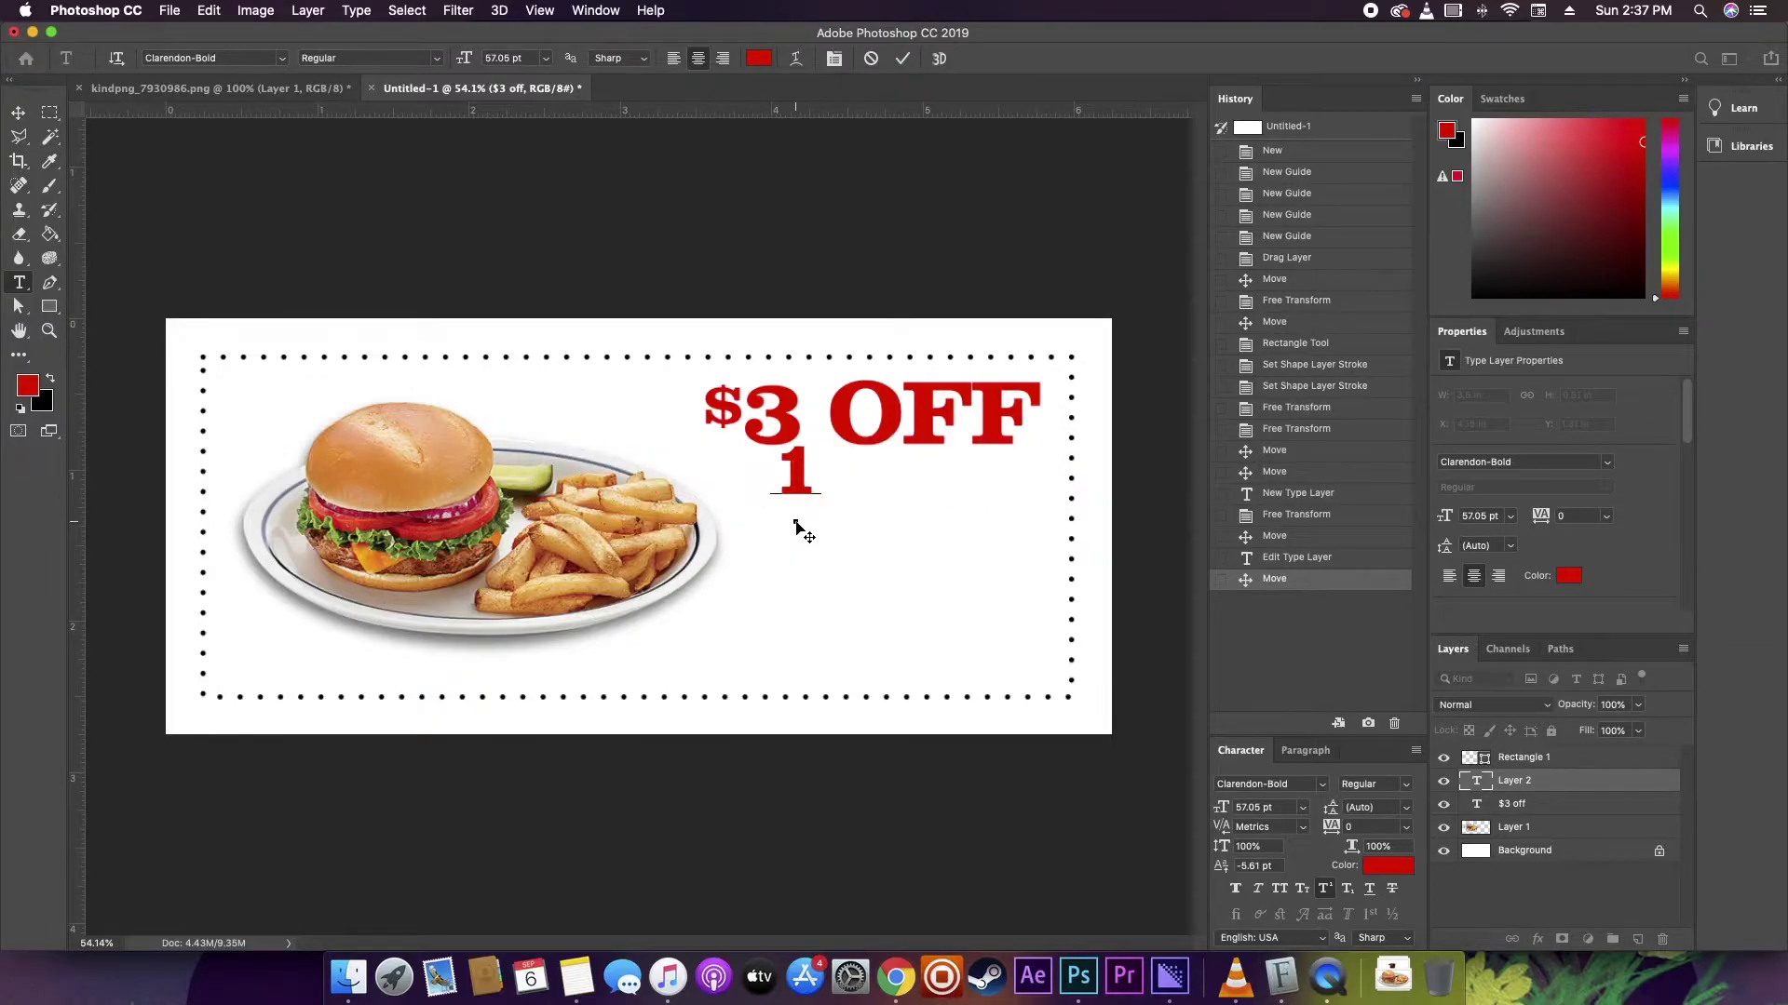
type("/3 LB ")
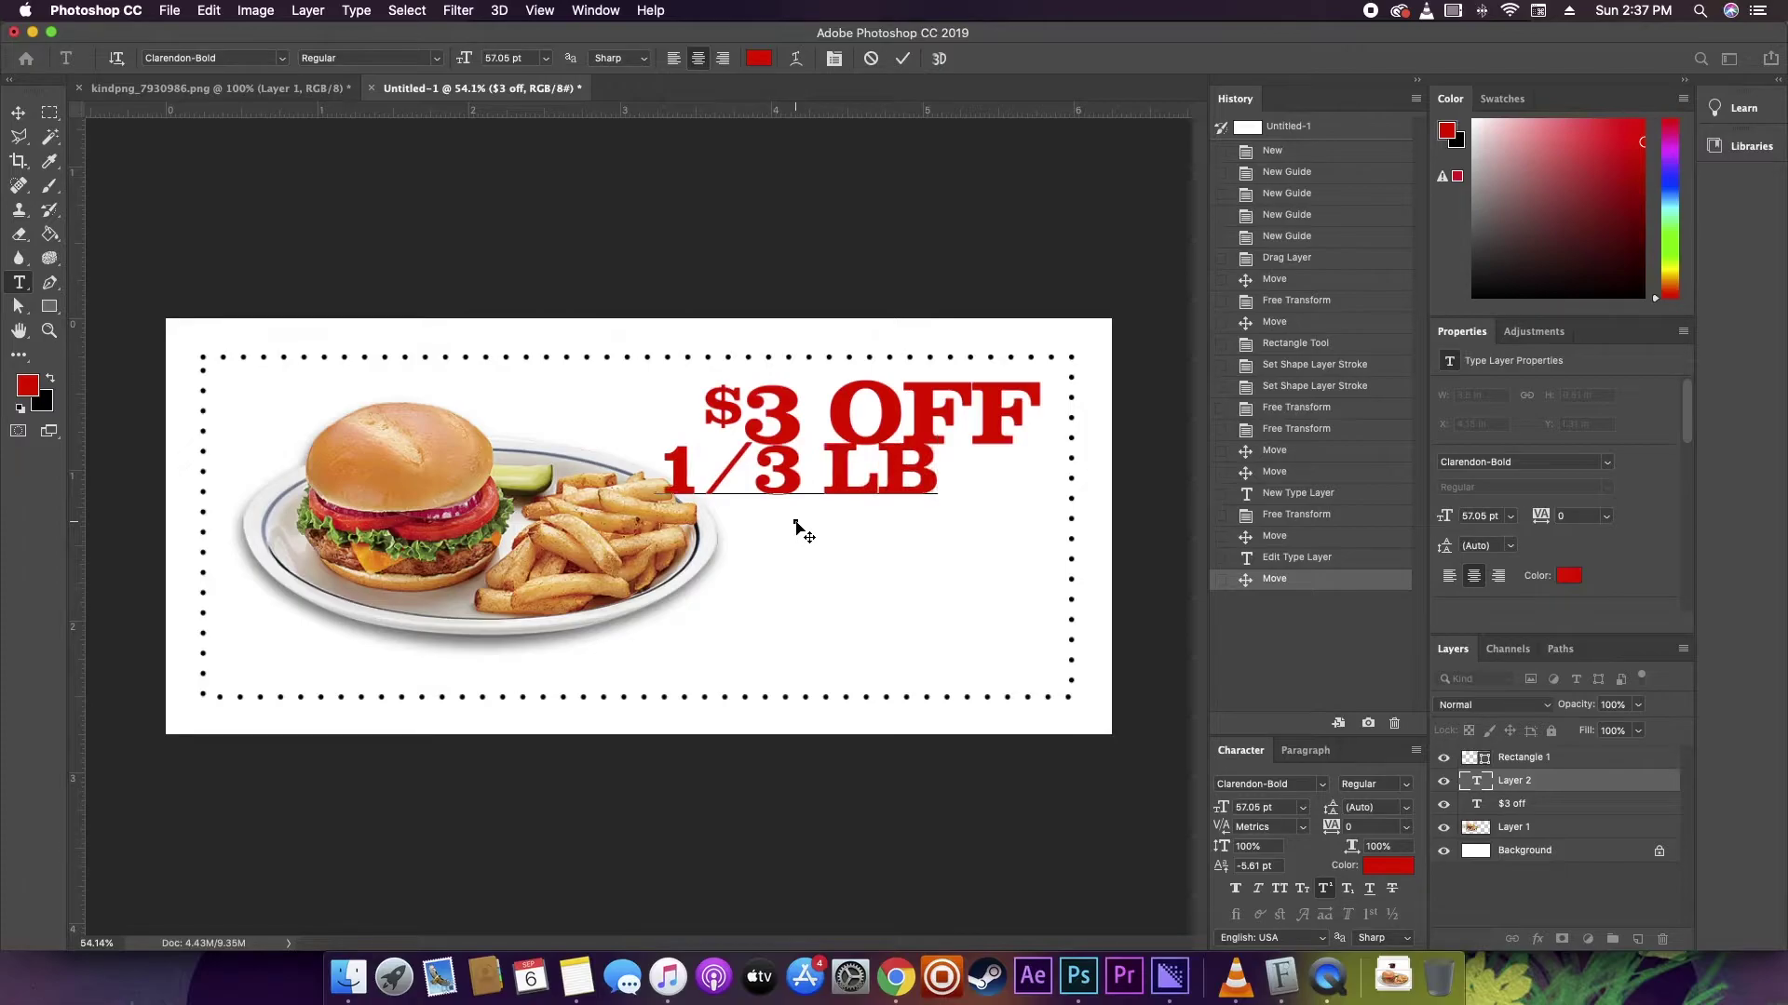
type("BUR")
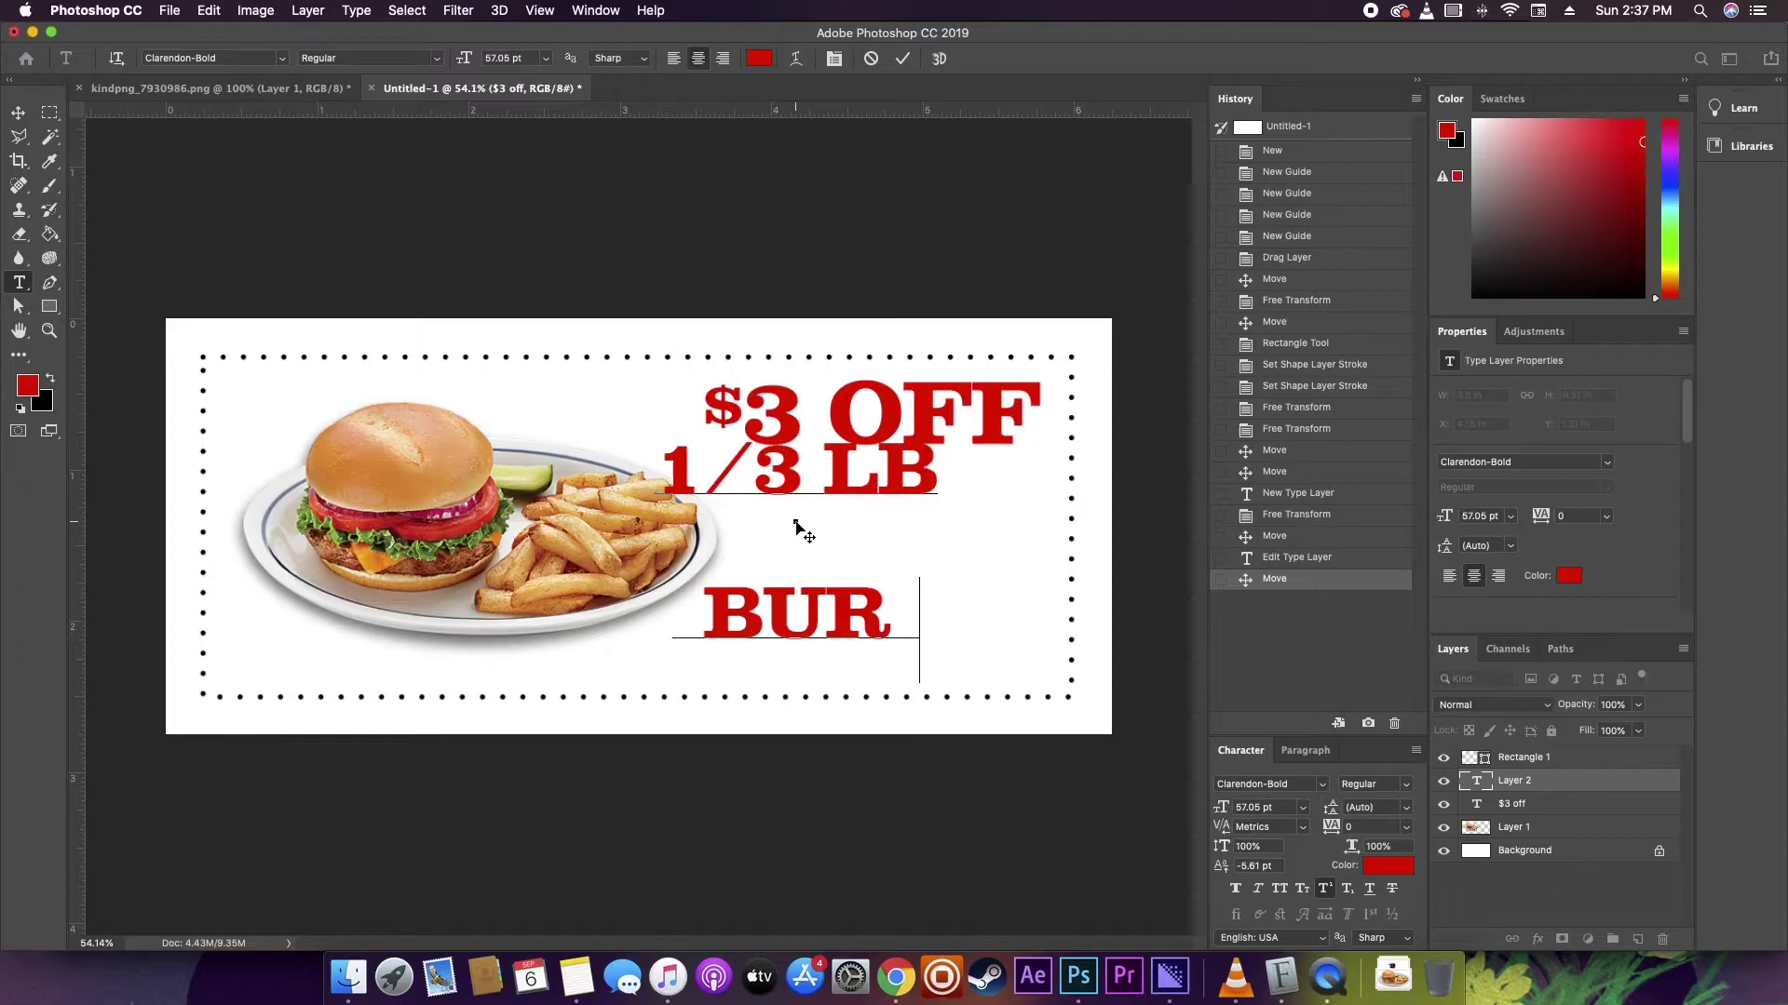
type("GER &")
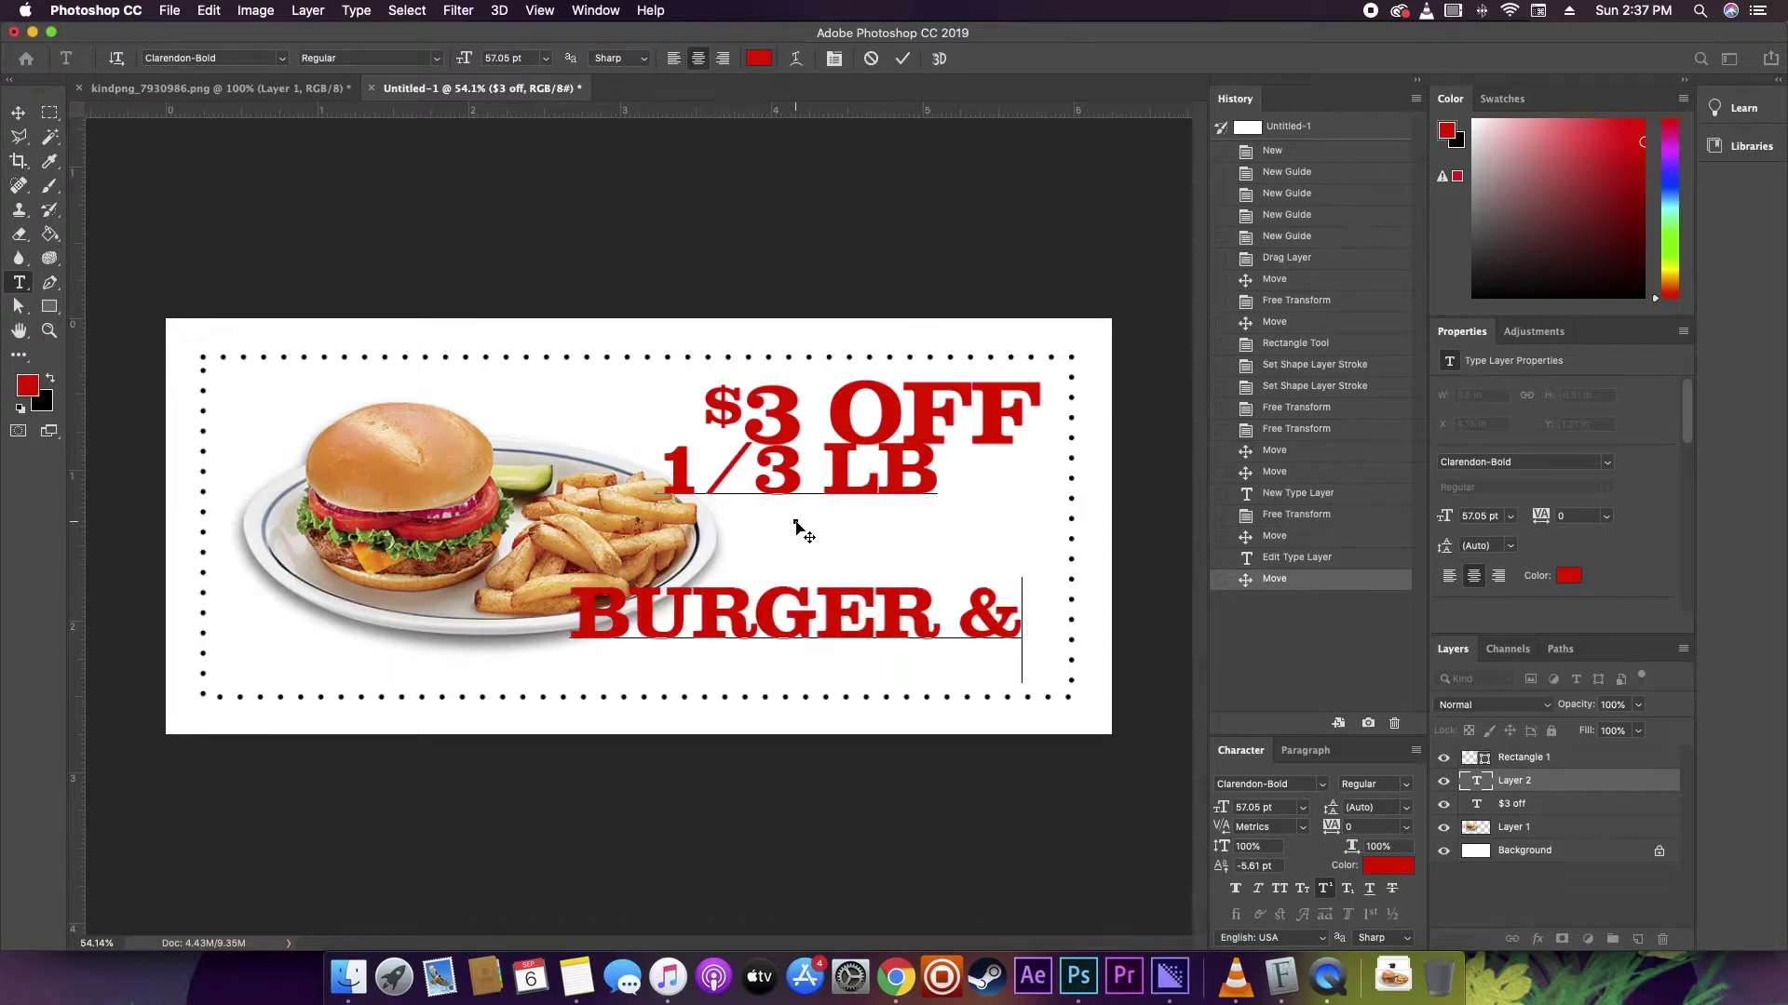
key("Return")
type("FRI")
key("super+a")
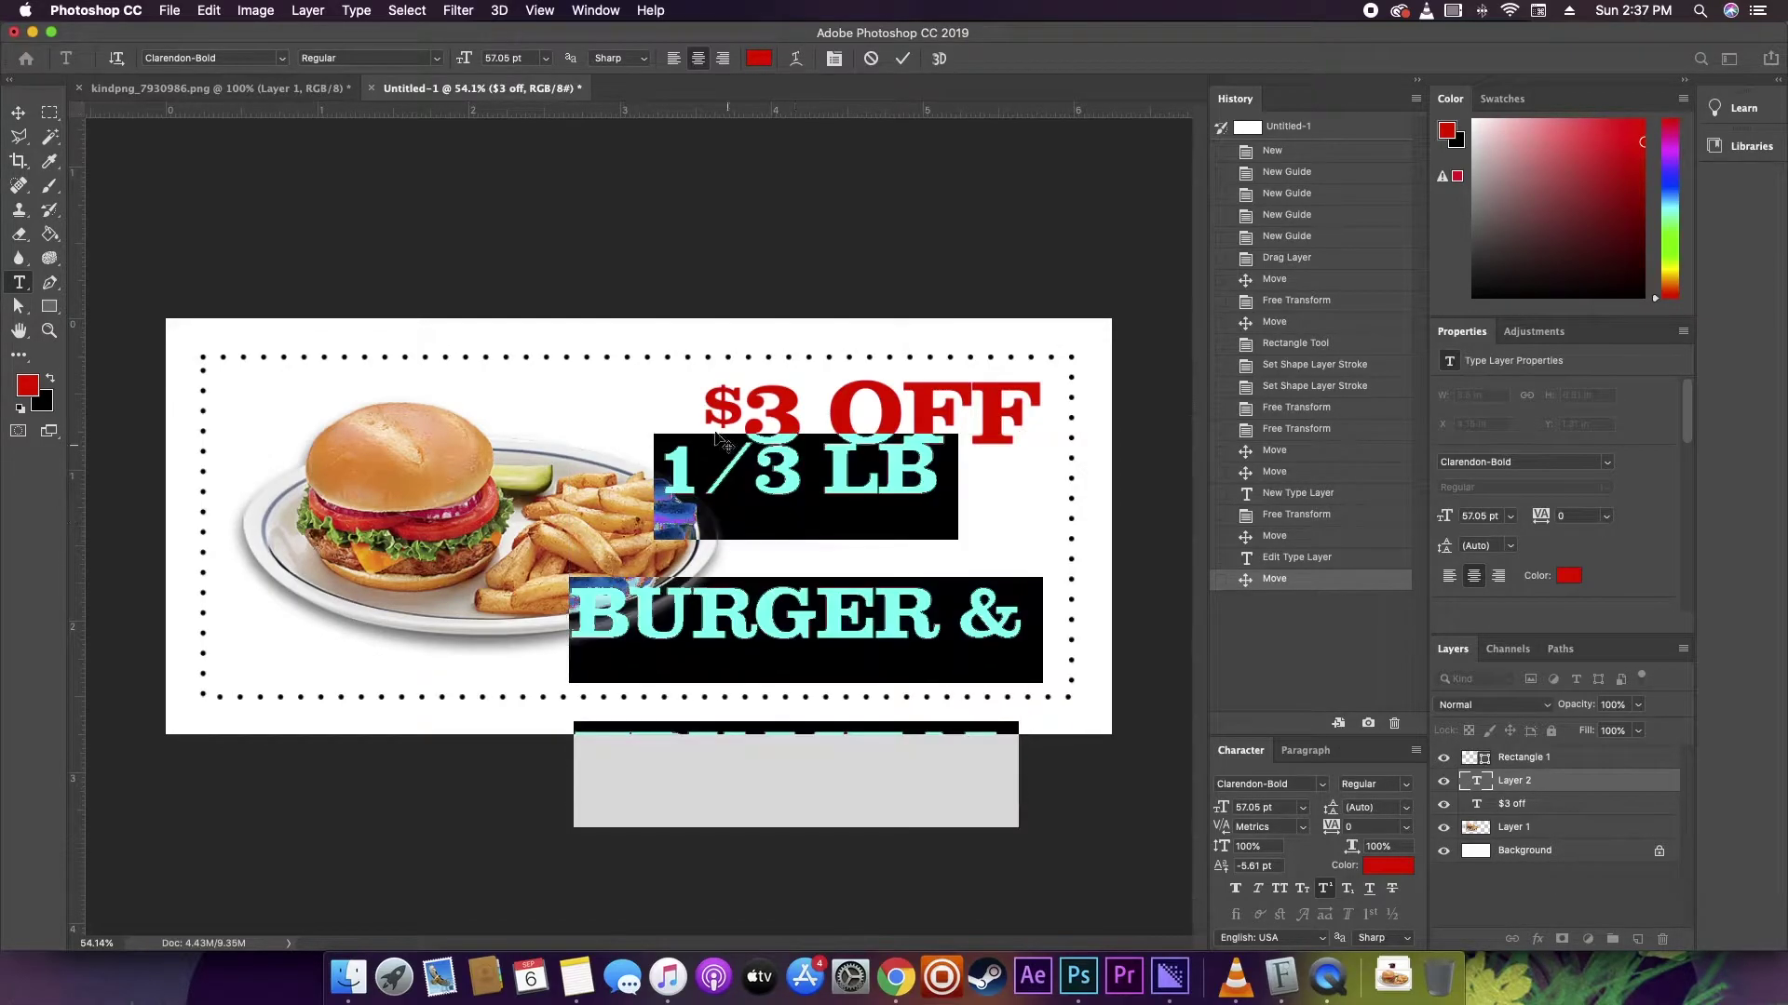
left_click_drag(1335, 812, 1293, 808)
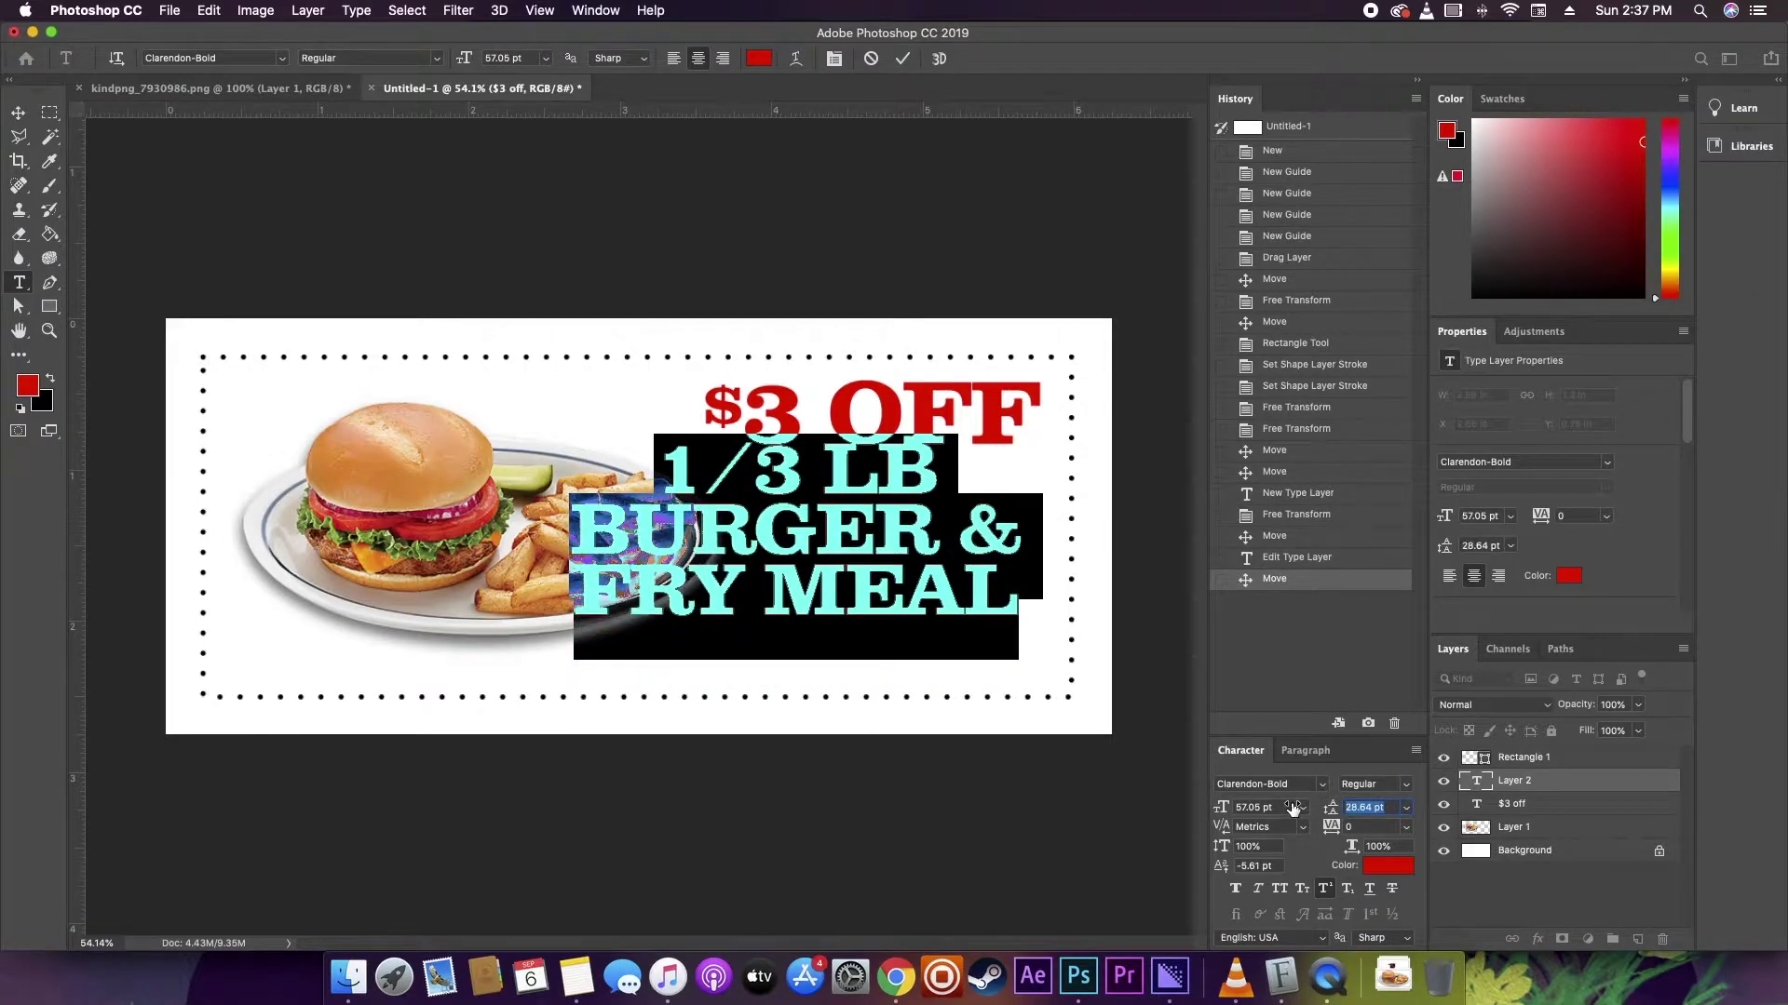
Enlarge '1/3 LB' to 91.05 pt and tighten BURGER & FRY MEAL leading to 14.64 pt.
triple_click(833, 453)
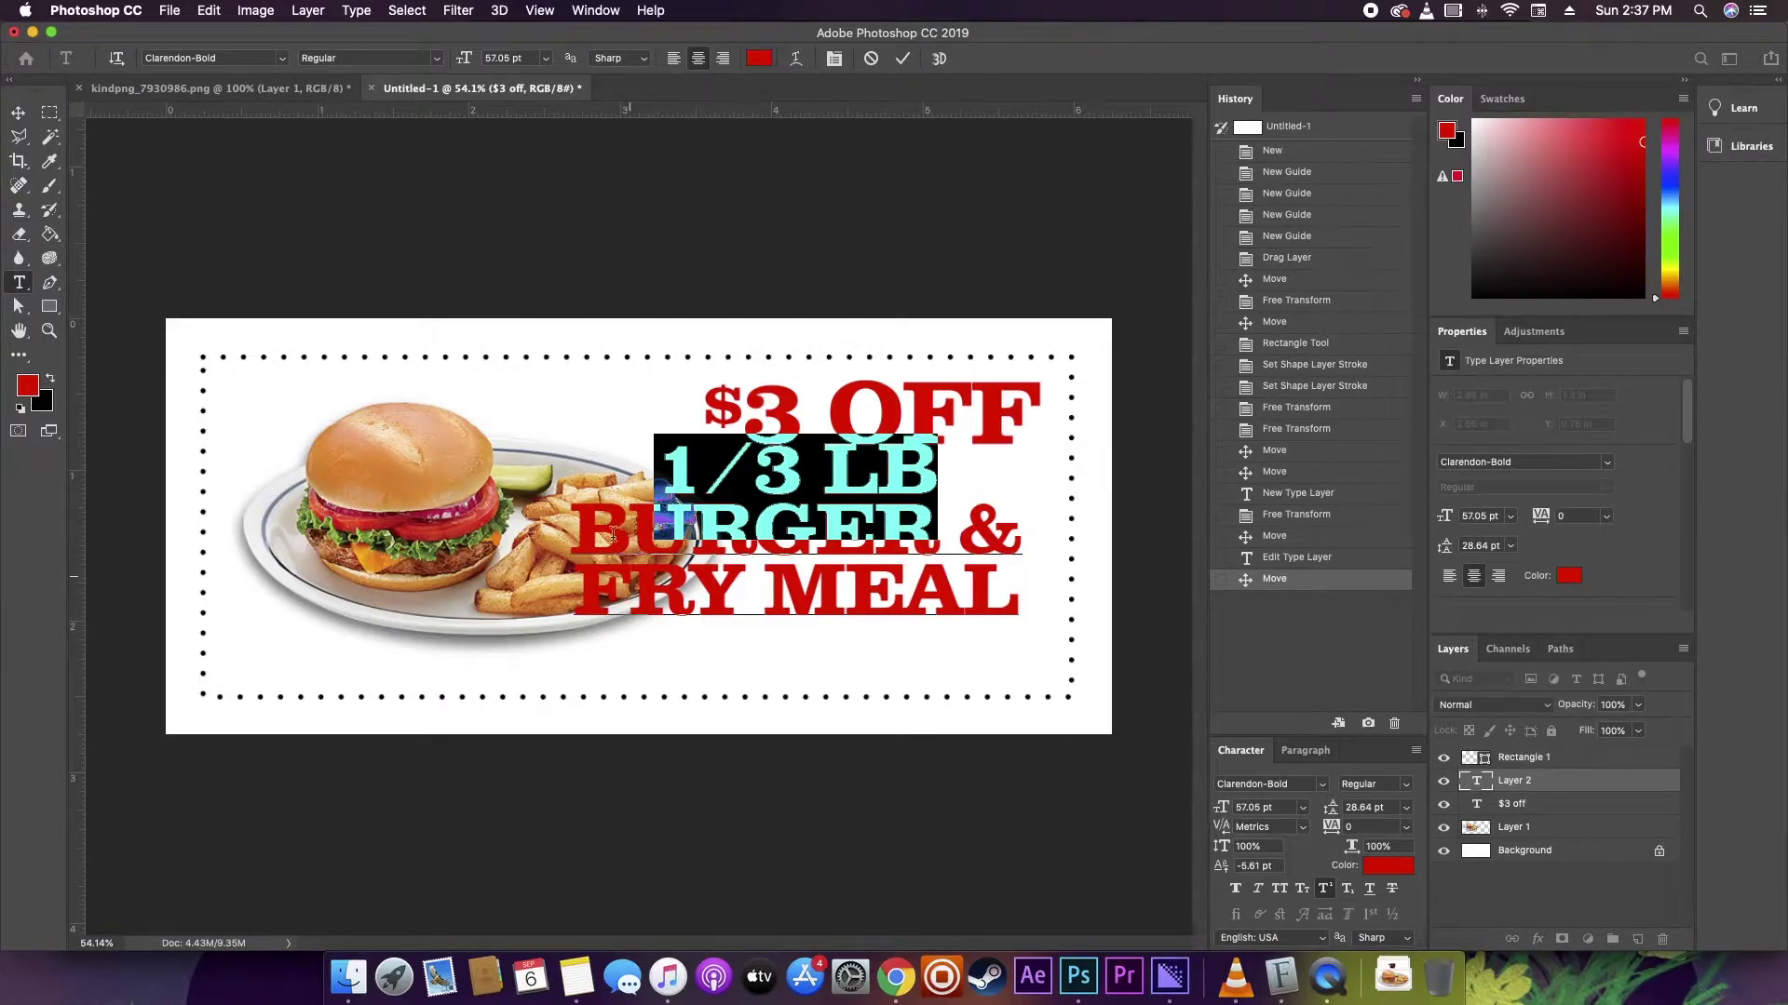
key("Left")
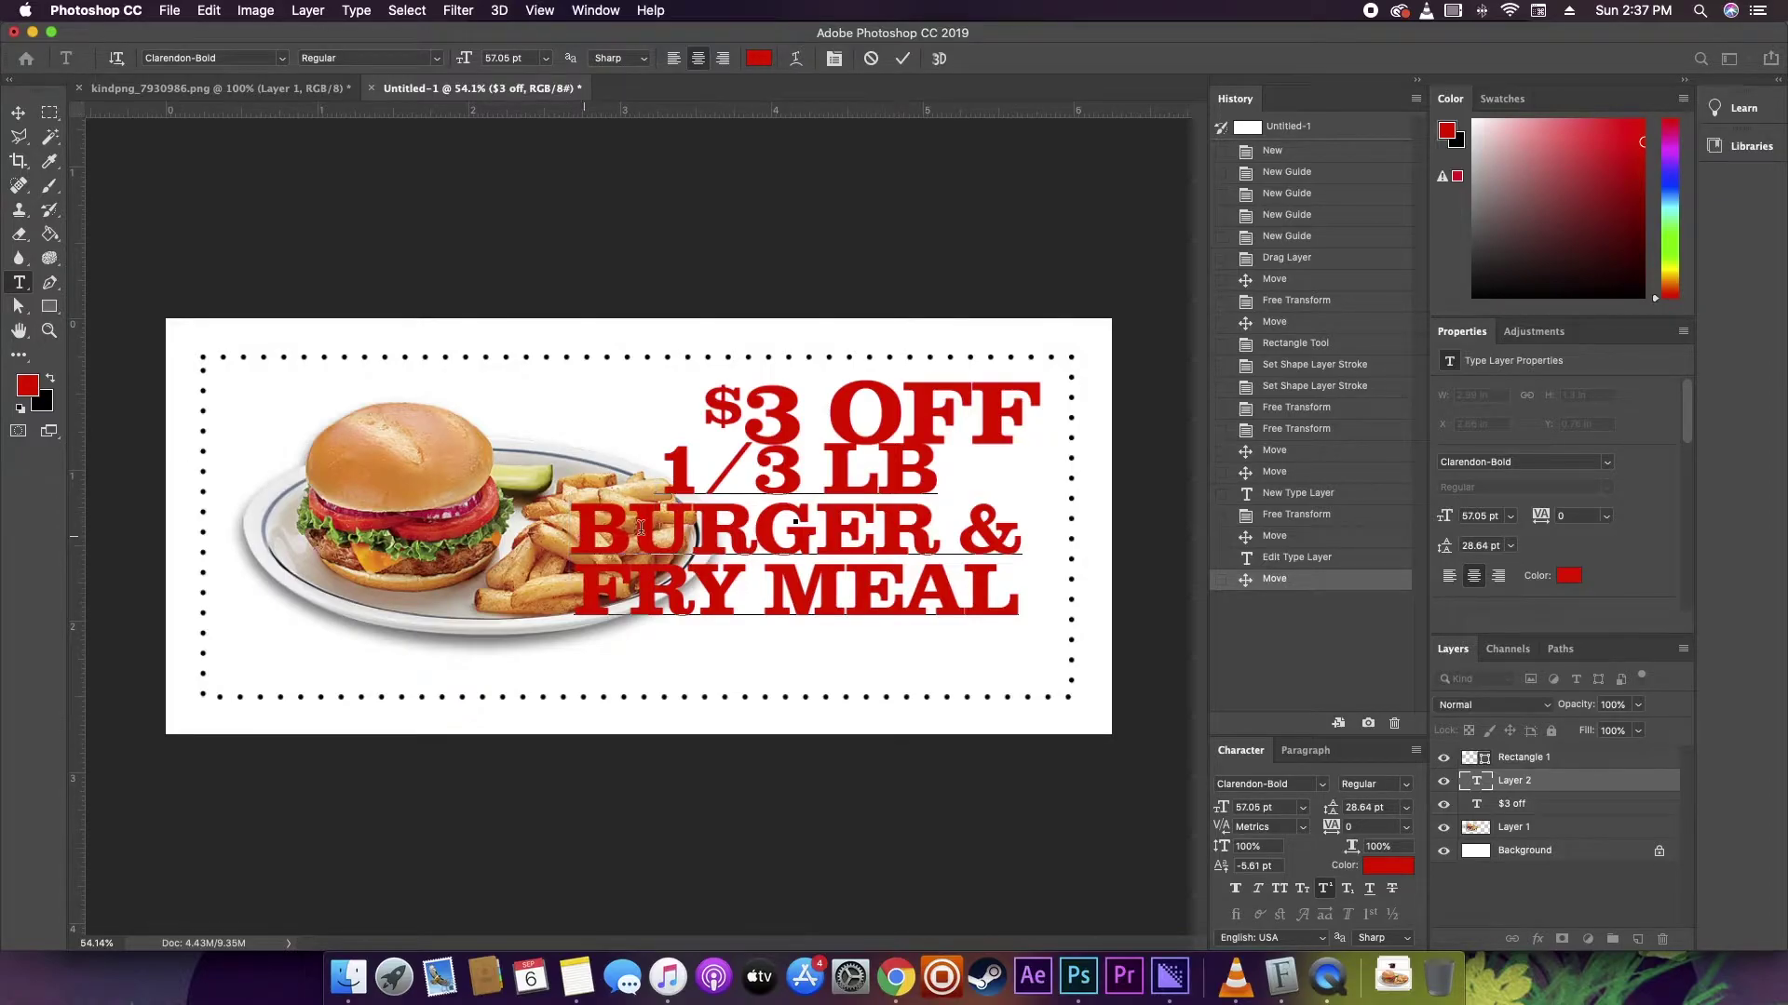
triple_click(821, 463)
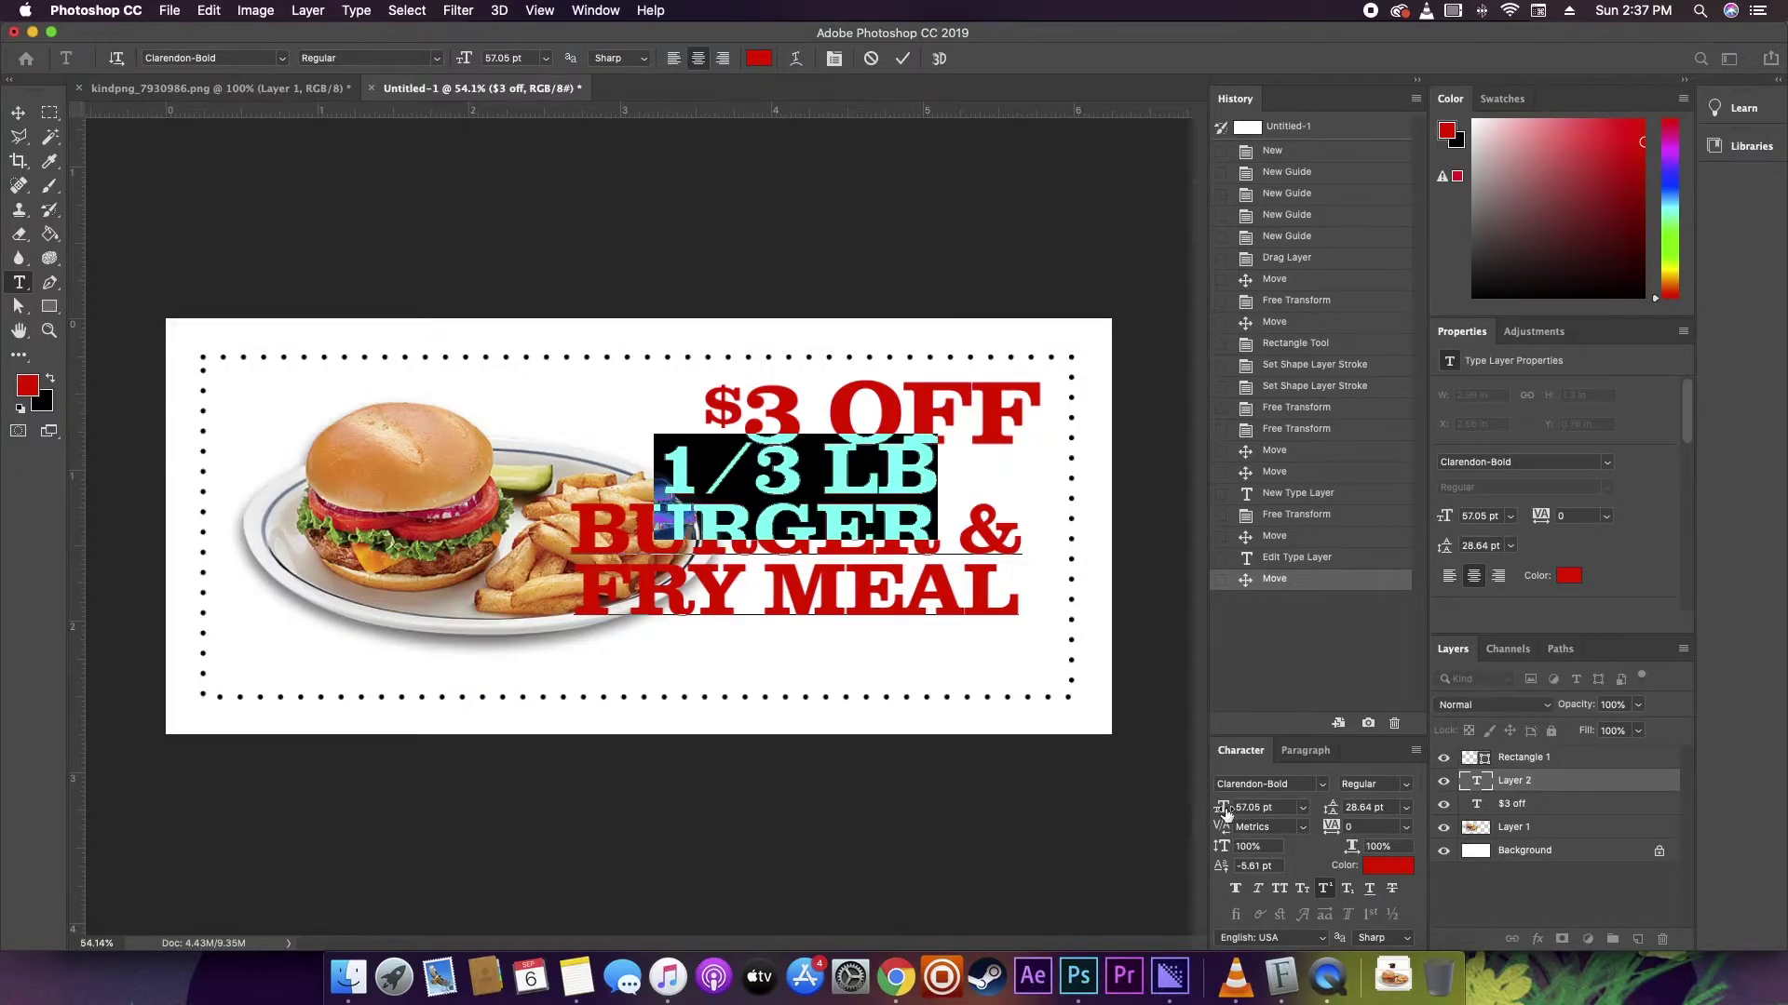
left_click_drag(1225, 813, 1256, 808)
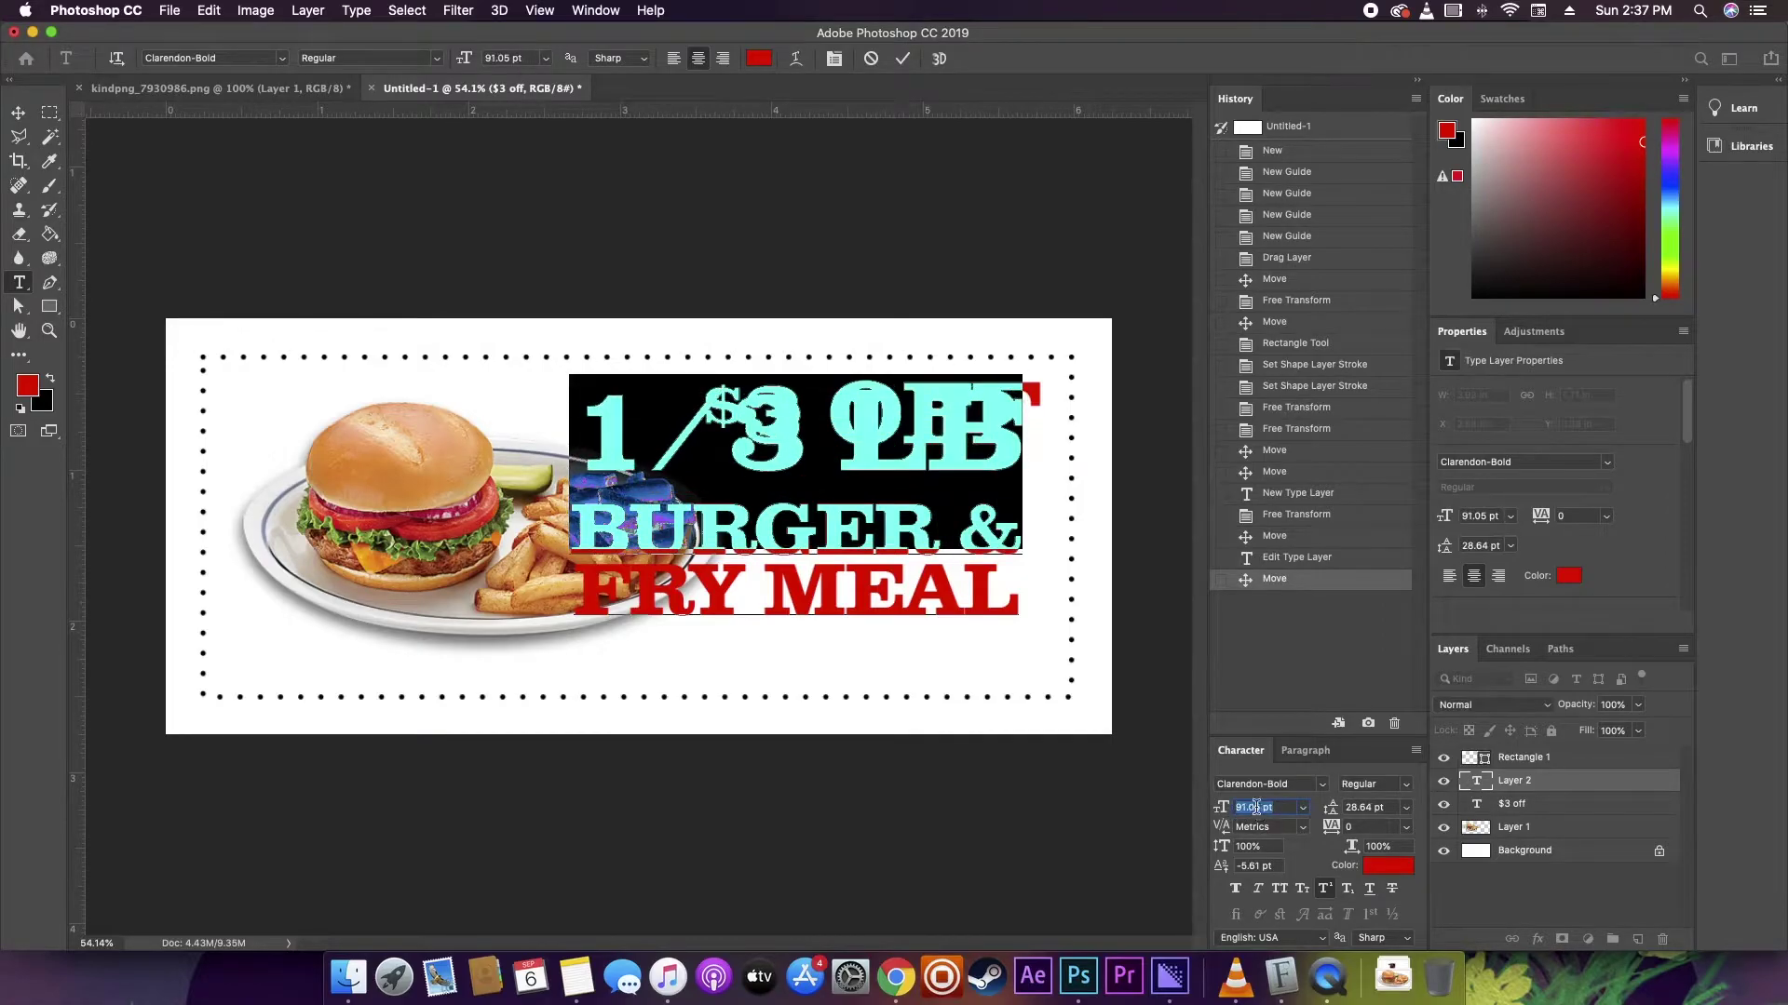
left_click(871, 547)
triple_click(870, 529)
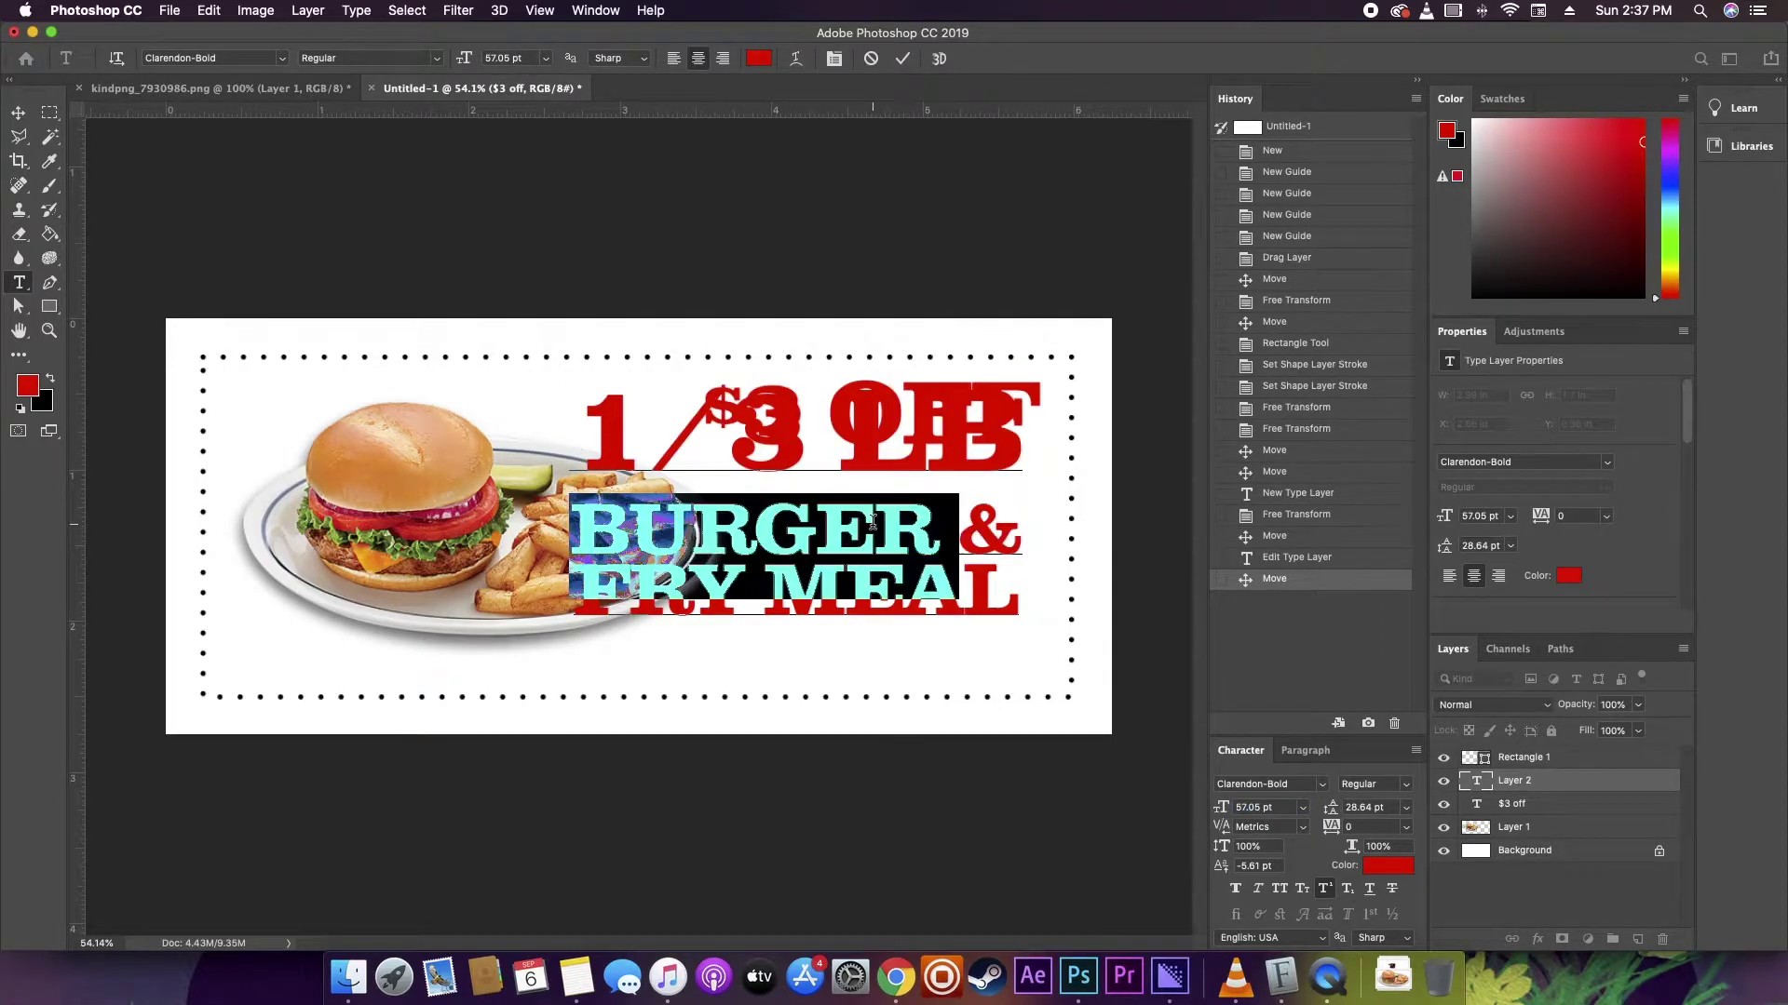
left_click_drag(1331, 809, 1304, 806)
left_click(968, 495)
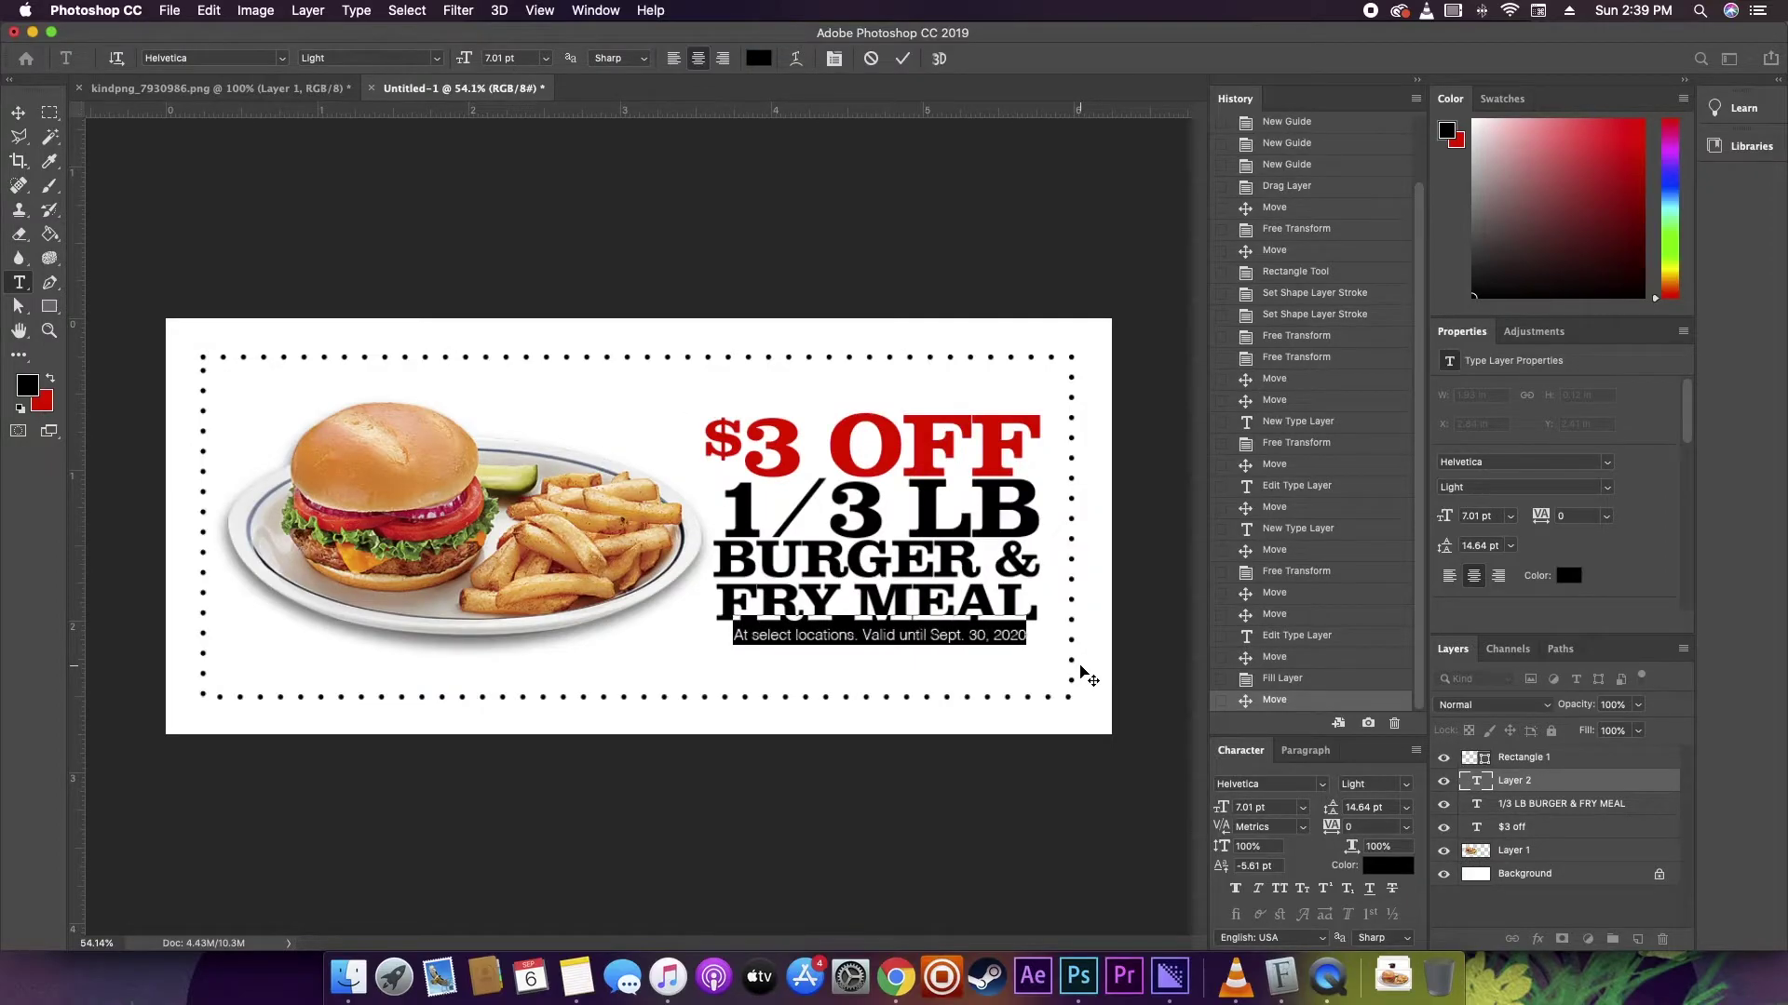
Commit the 'At select locations. Valid until Sept. 30, 2020' fine print, undoing a trial move down.
left_click(1148, 706)
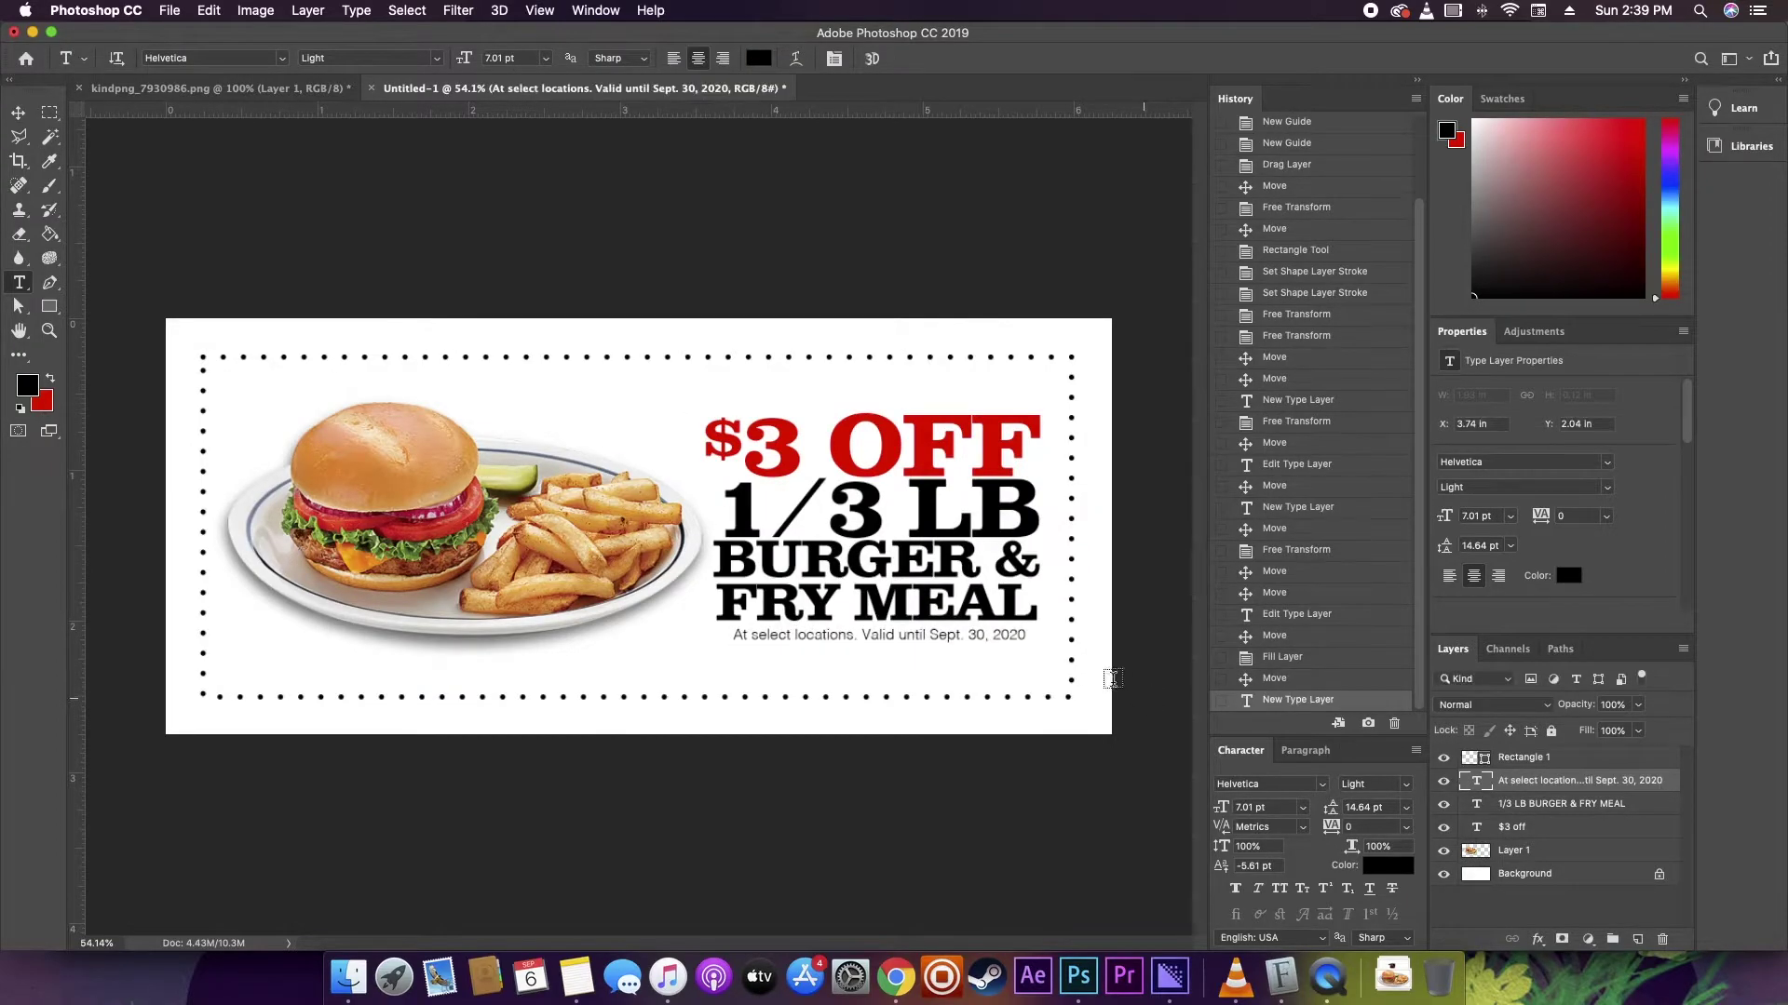
key("v")
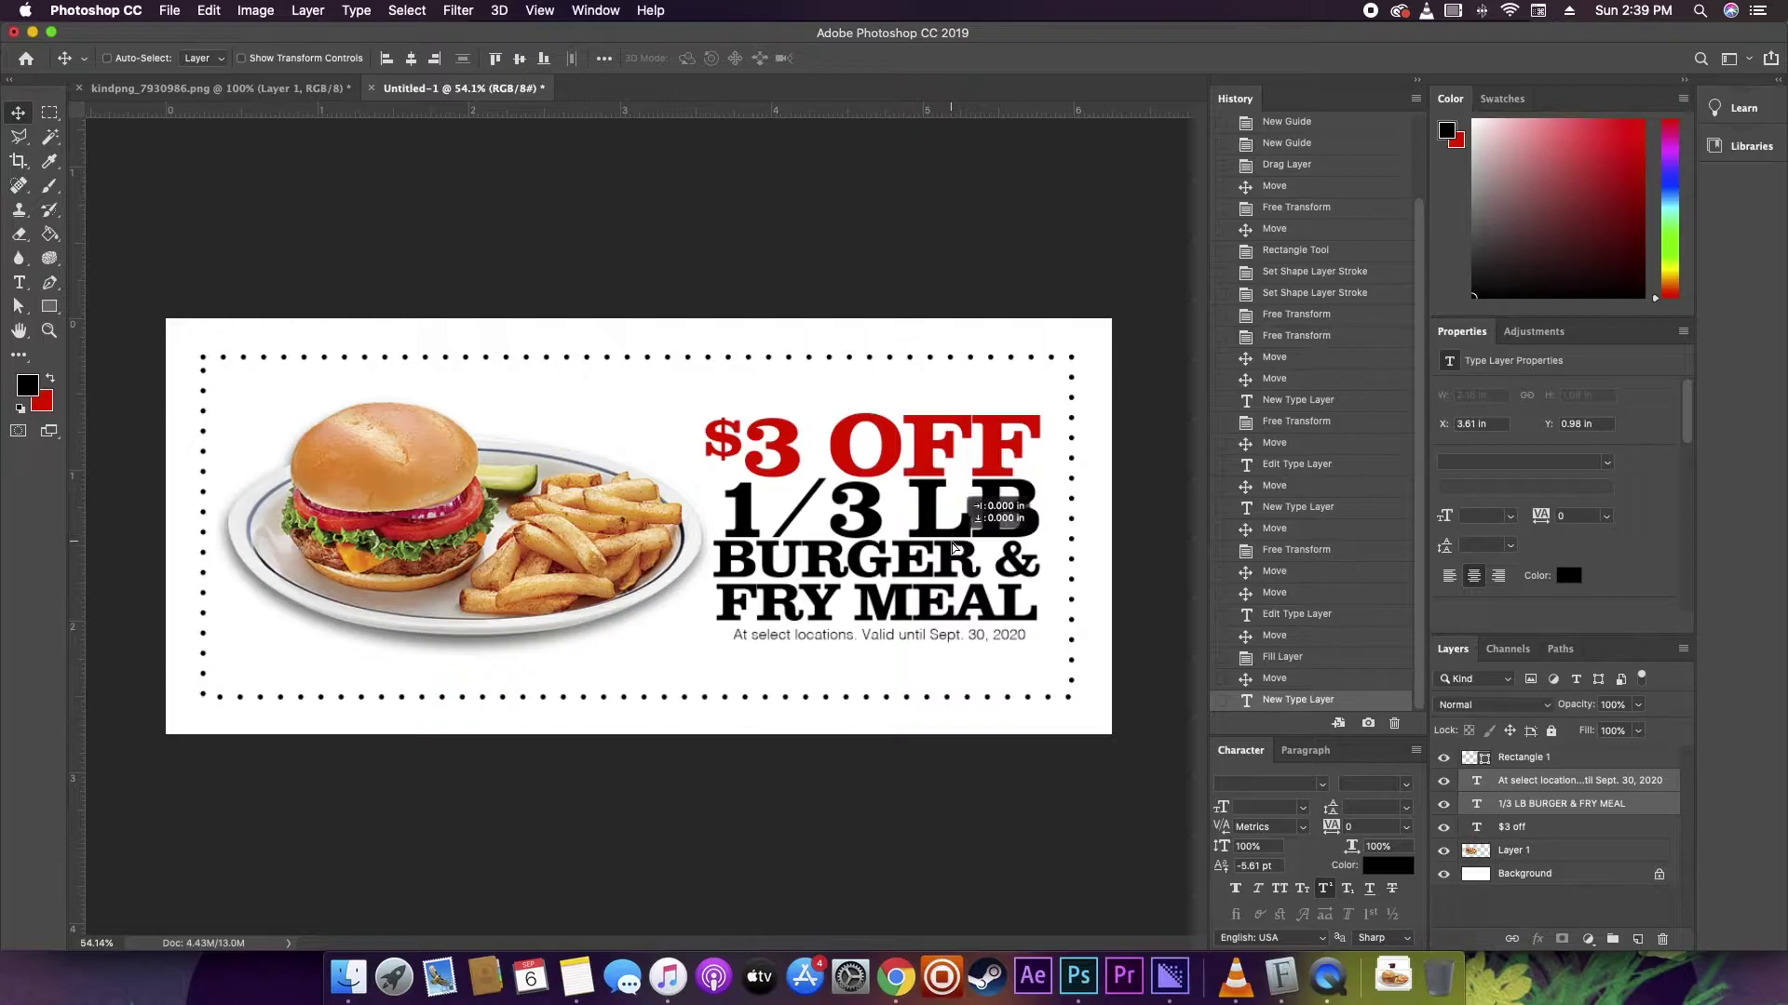
left_click_drag(959, 545, 959, 557)
key("super+z")
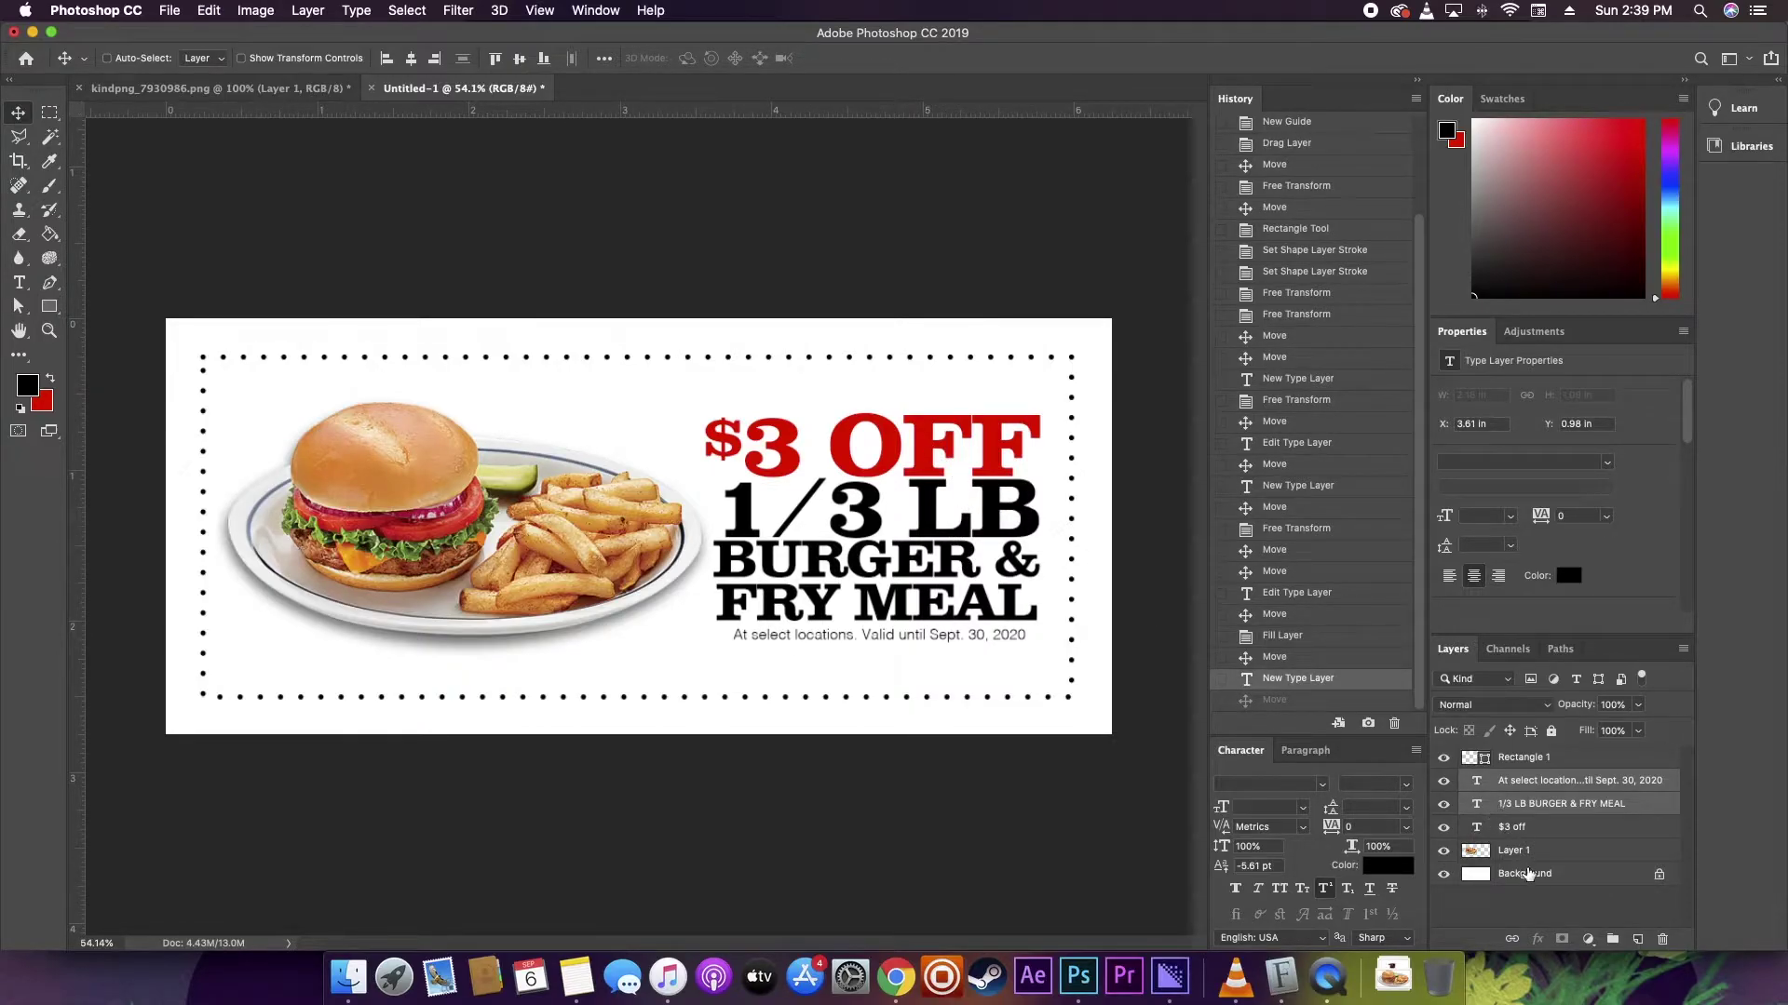
Mix a bright saturated yellow and fill the Background layer with it, leaving Background selected.
left_click(1528, 874)
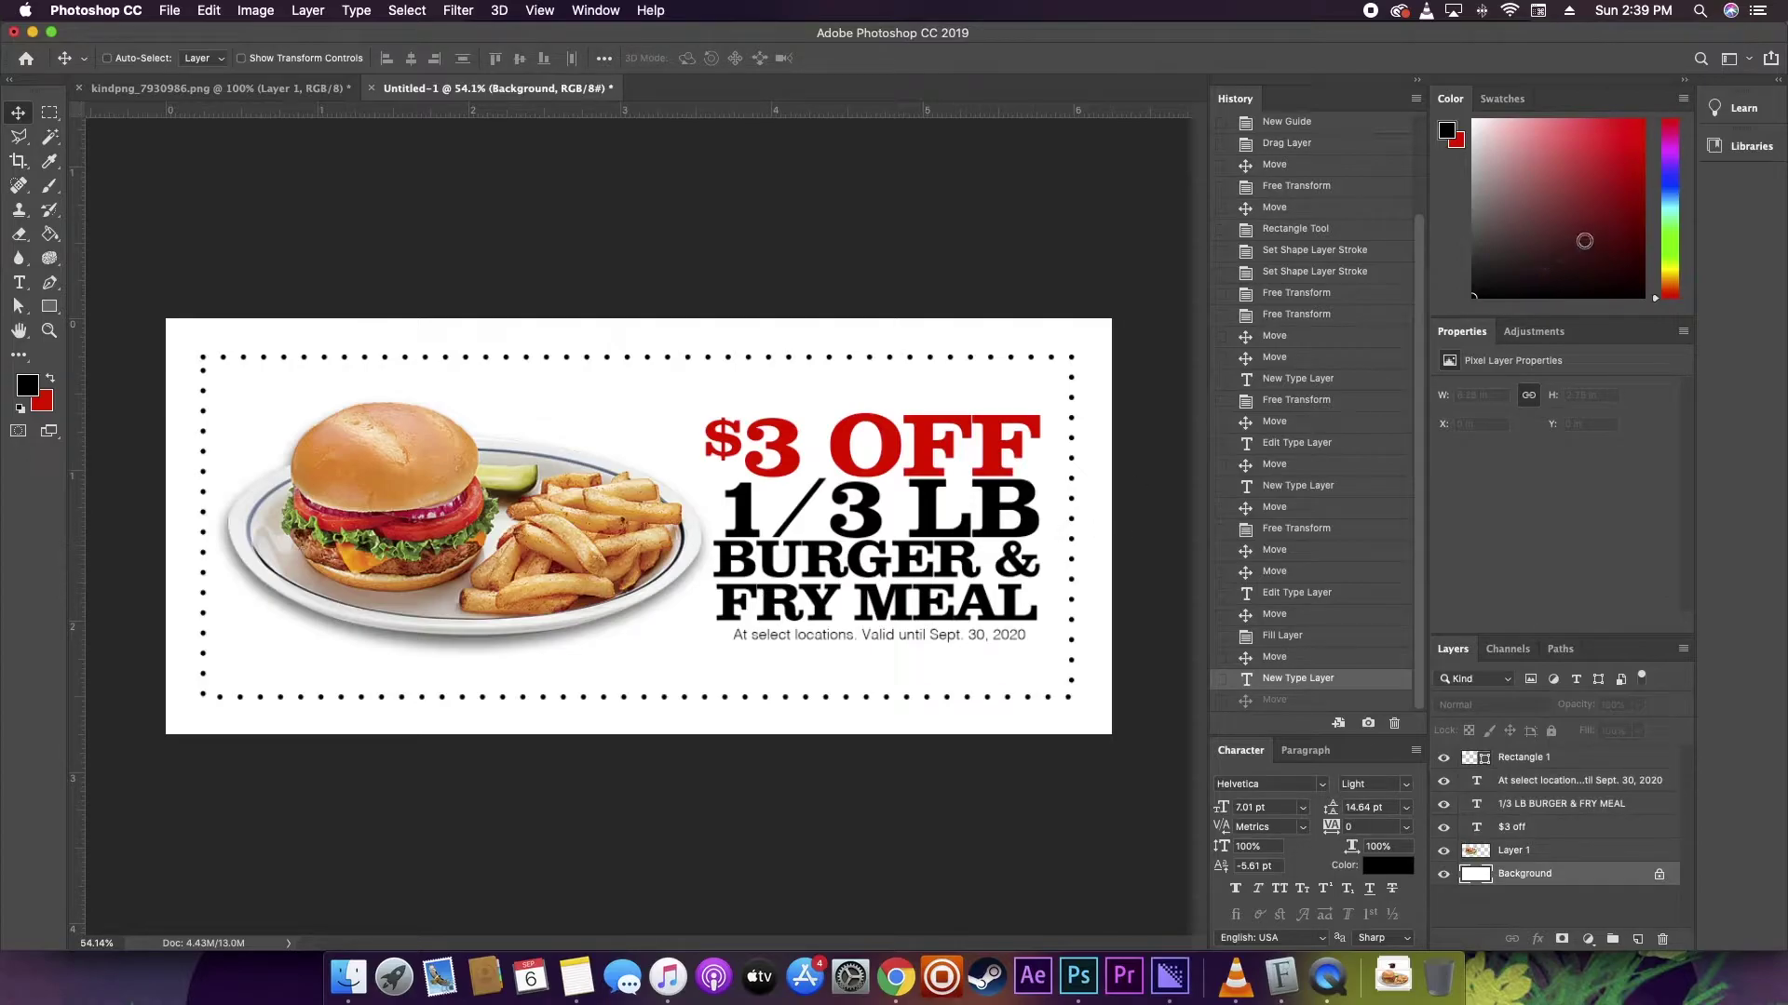
left_click_drag(1673, 282, 1673, 274)
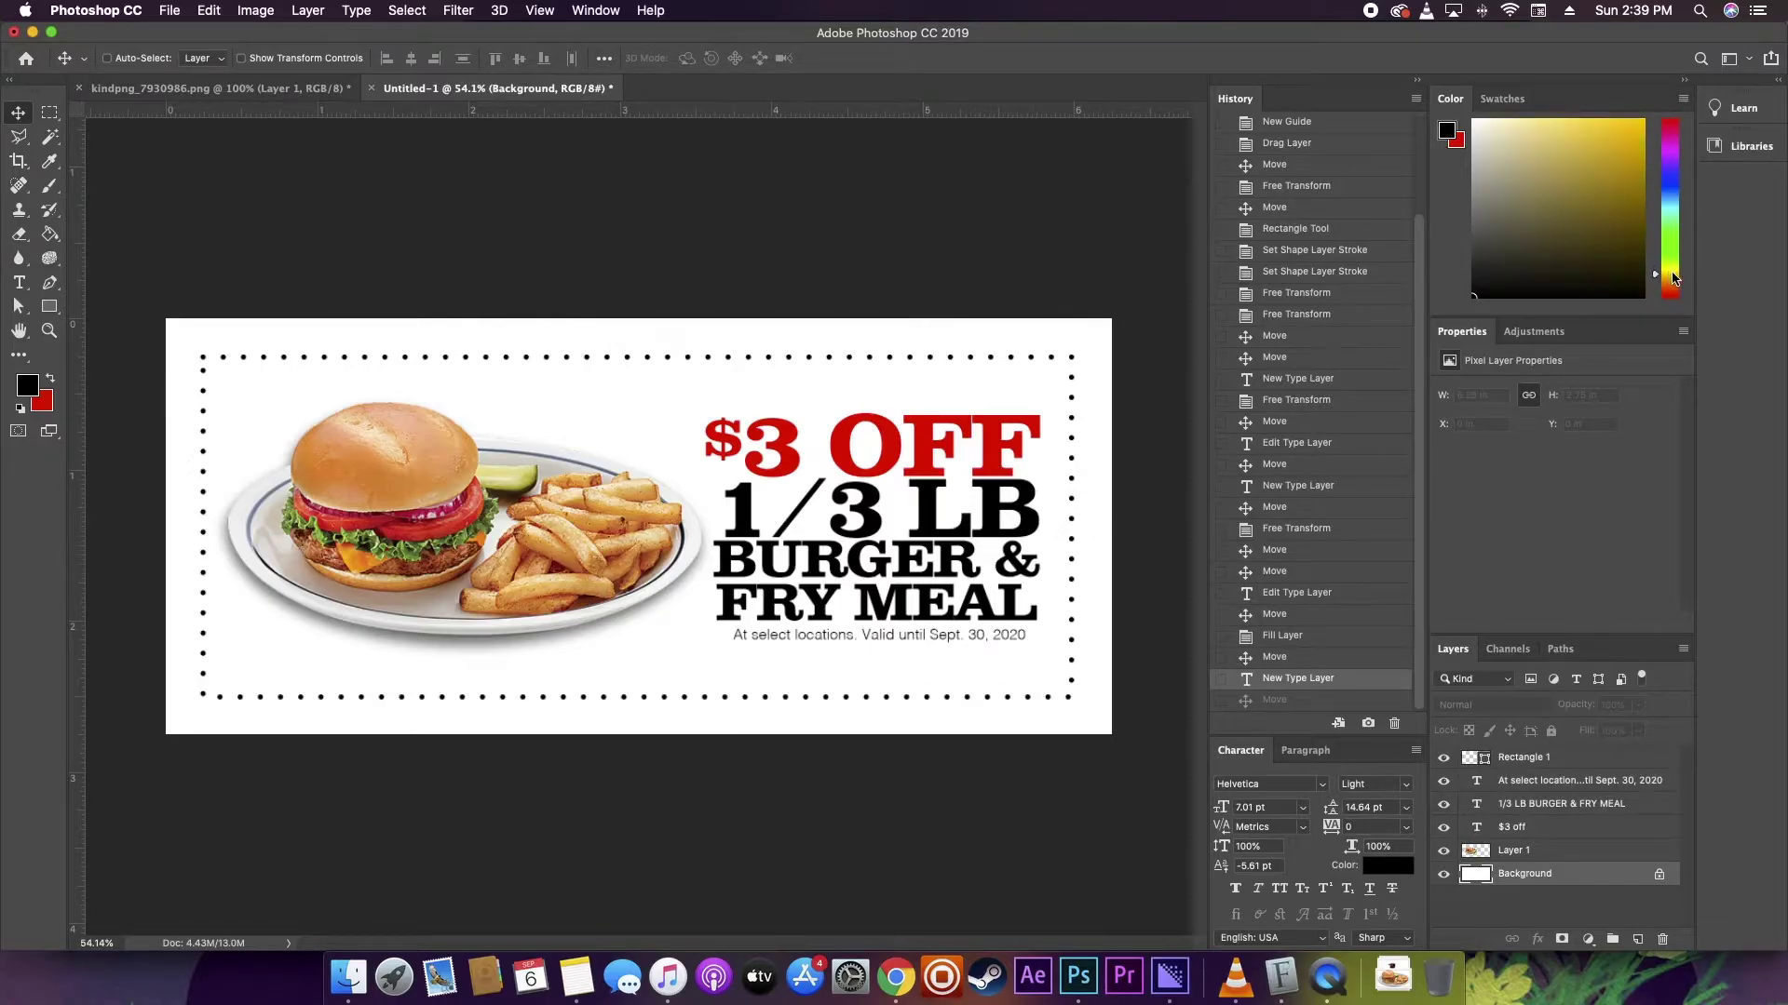
left_click(1573, 167)
left_click_drag(1573, 167, 1733, 93)
left_click_drag(1677, 277, 1676, 273)
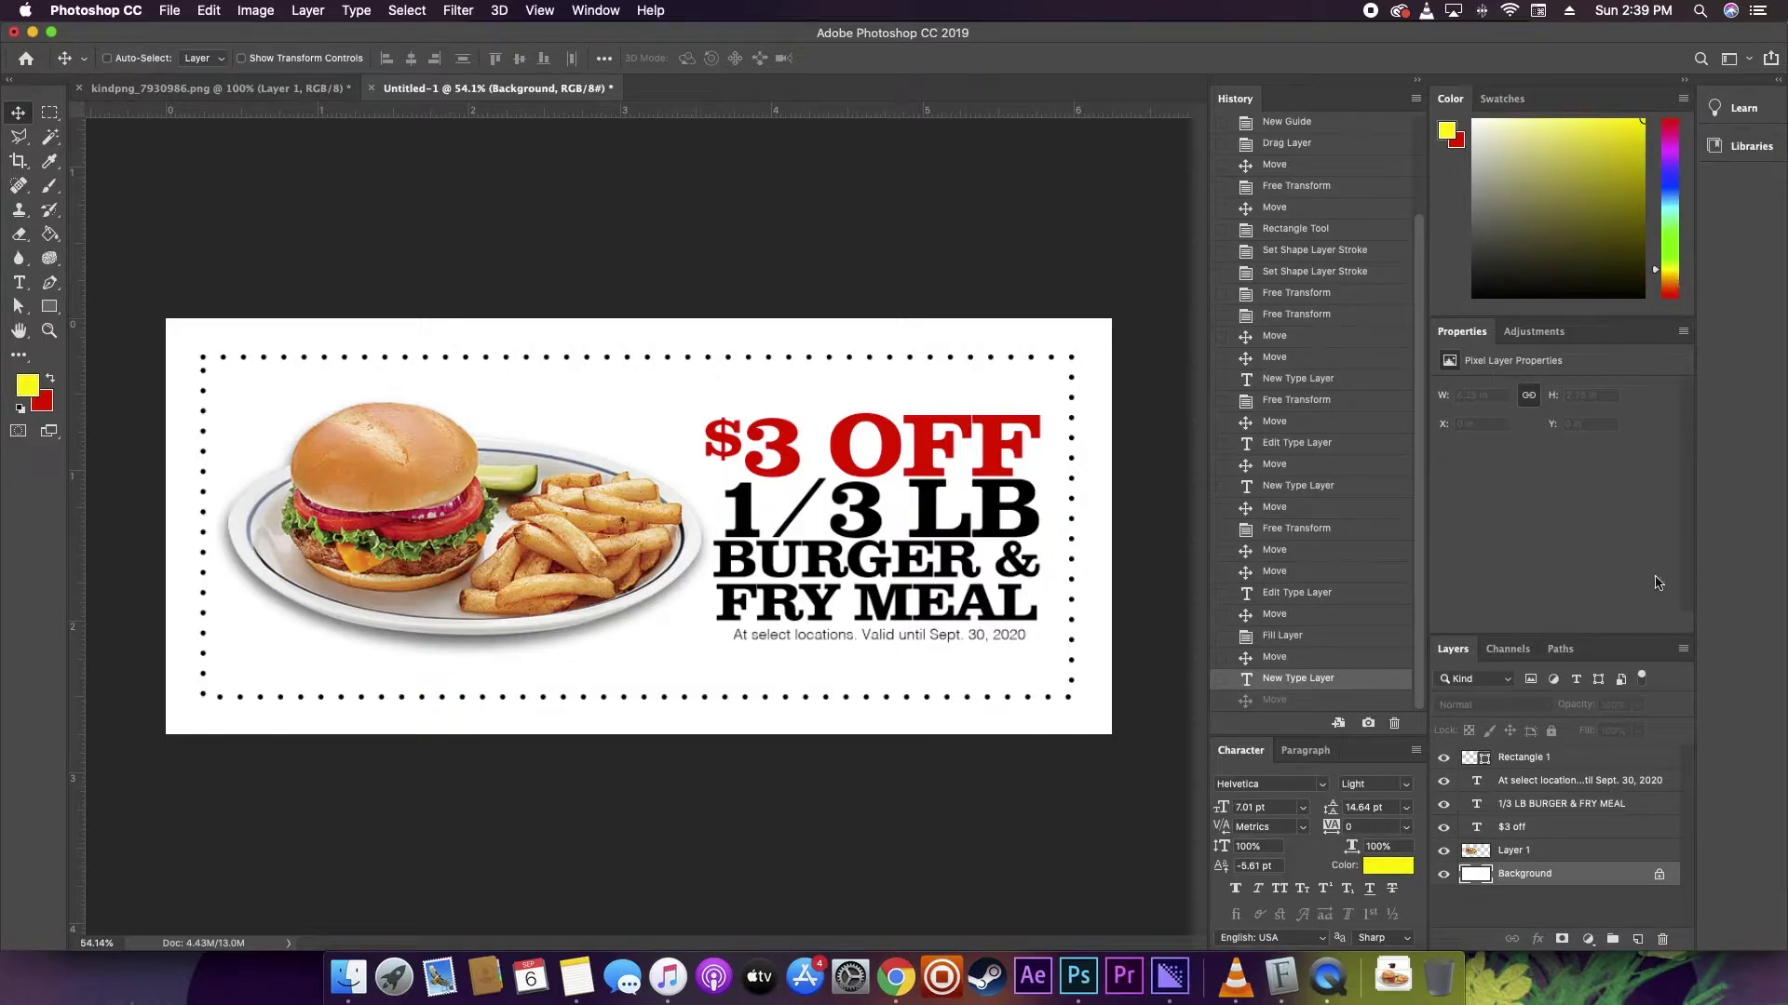
key("x")
key("super+BackSpace")
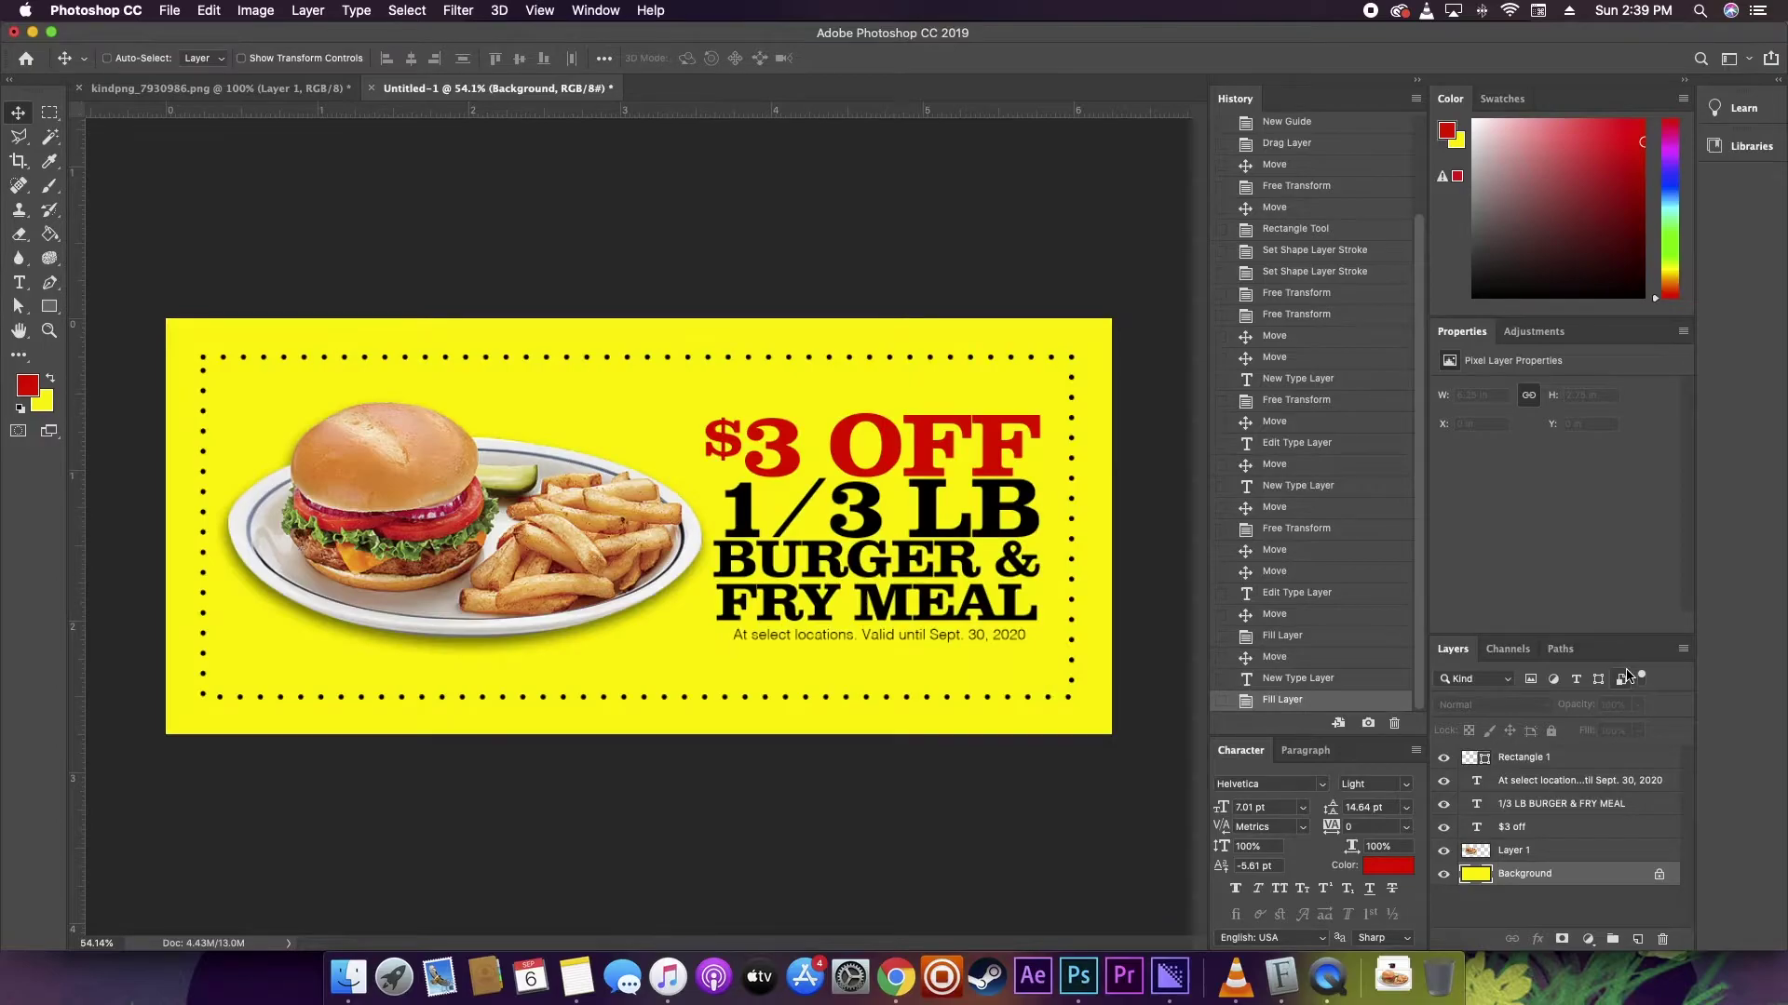
left_click(936, 449, "super")
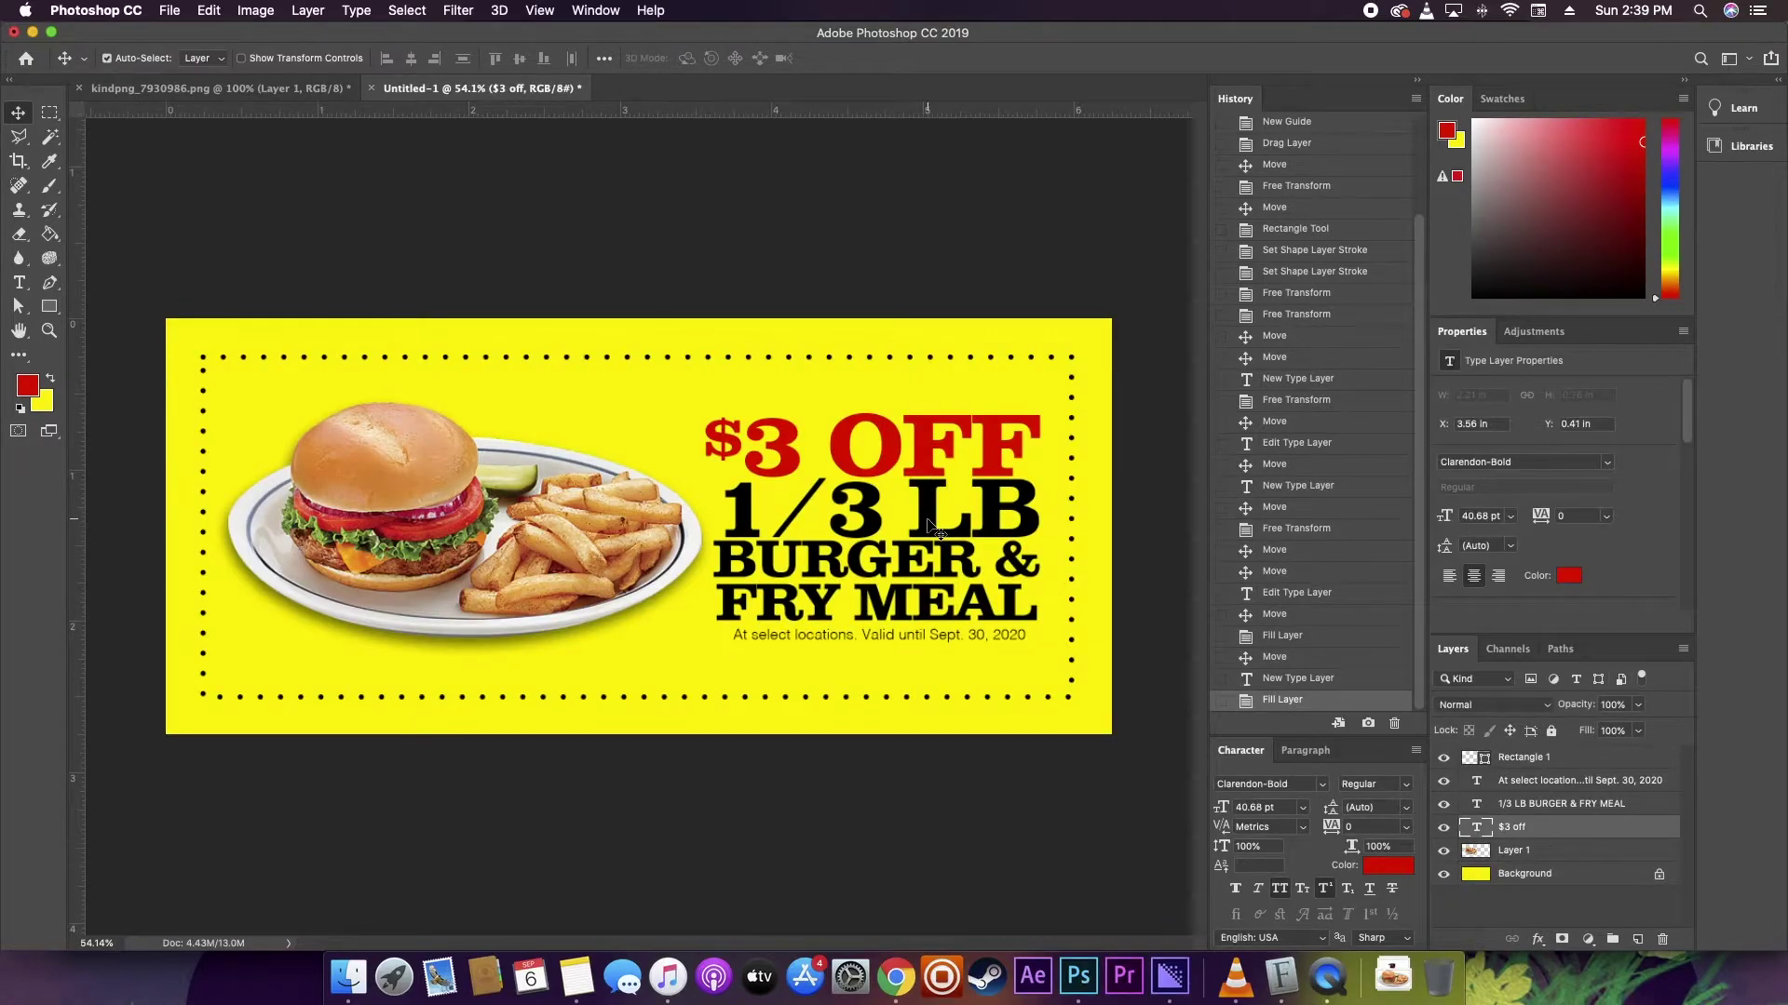
left_click(1555, 876)
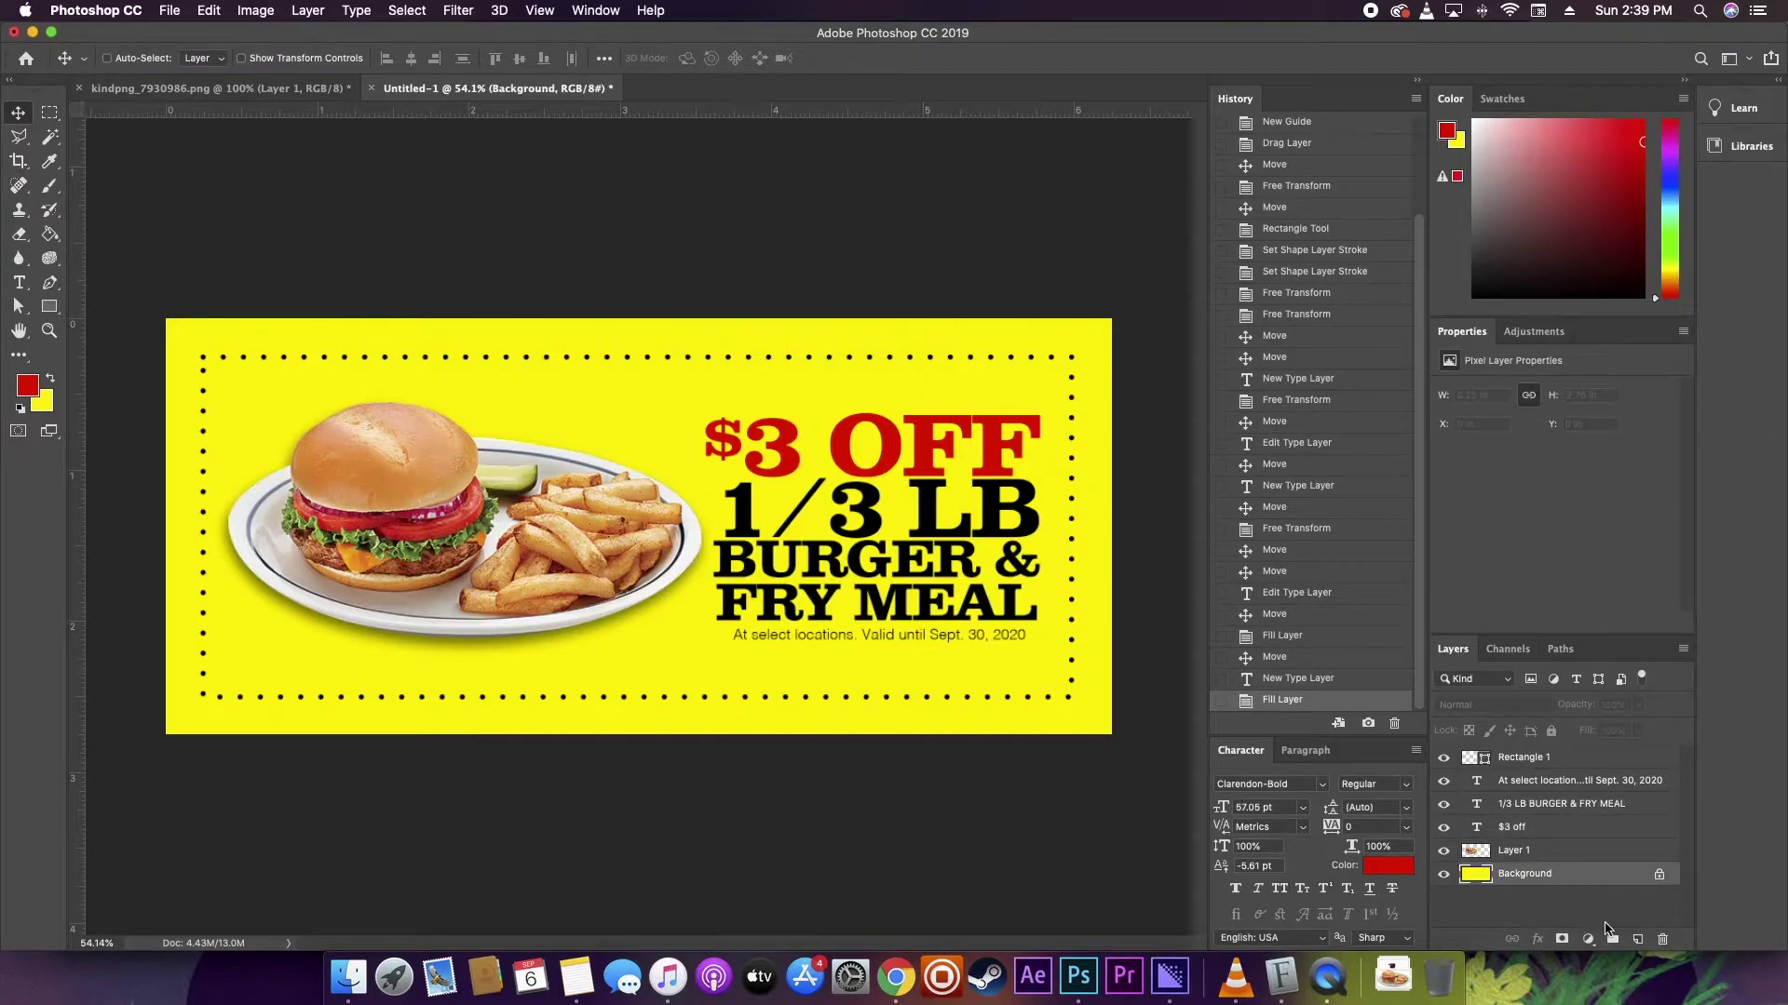
On a new layer, paint a red stroke down the left side with a ~428 px, 0%-hardness brush.
left_click(1636, 940)
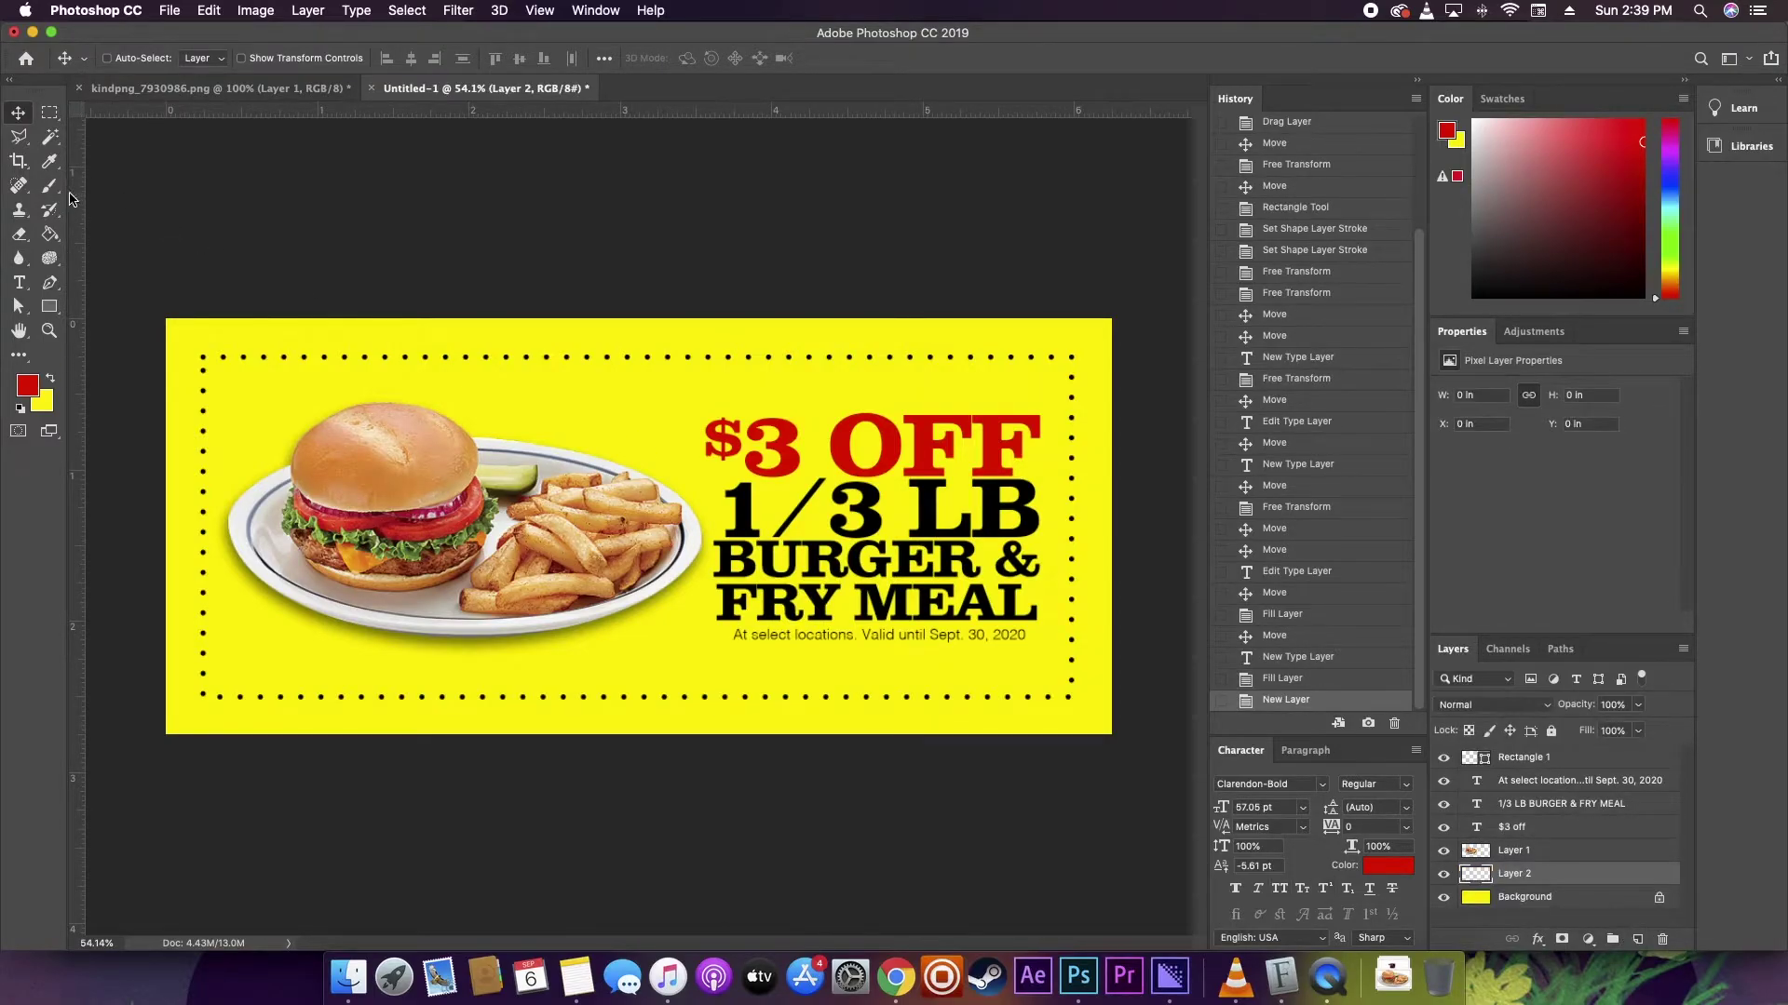
left_click(50, 187)
right_click(151, 328)
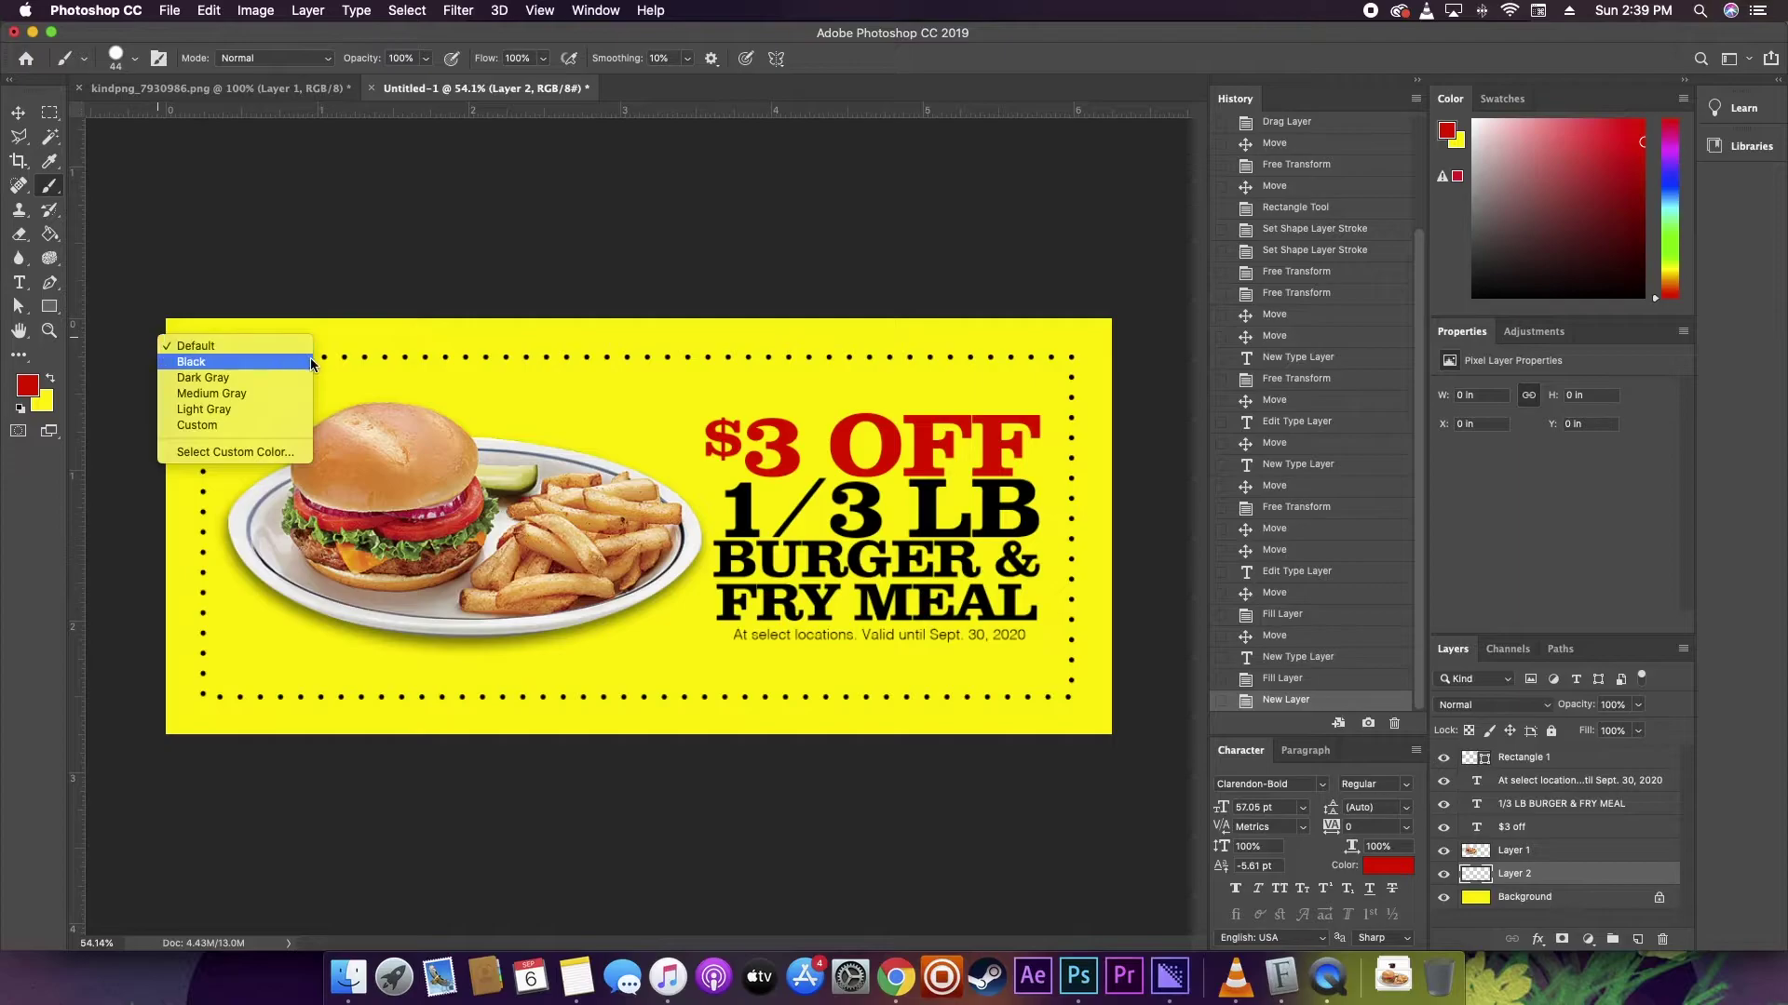
right_click(455, 419)
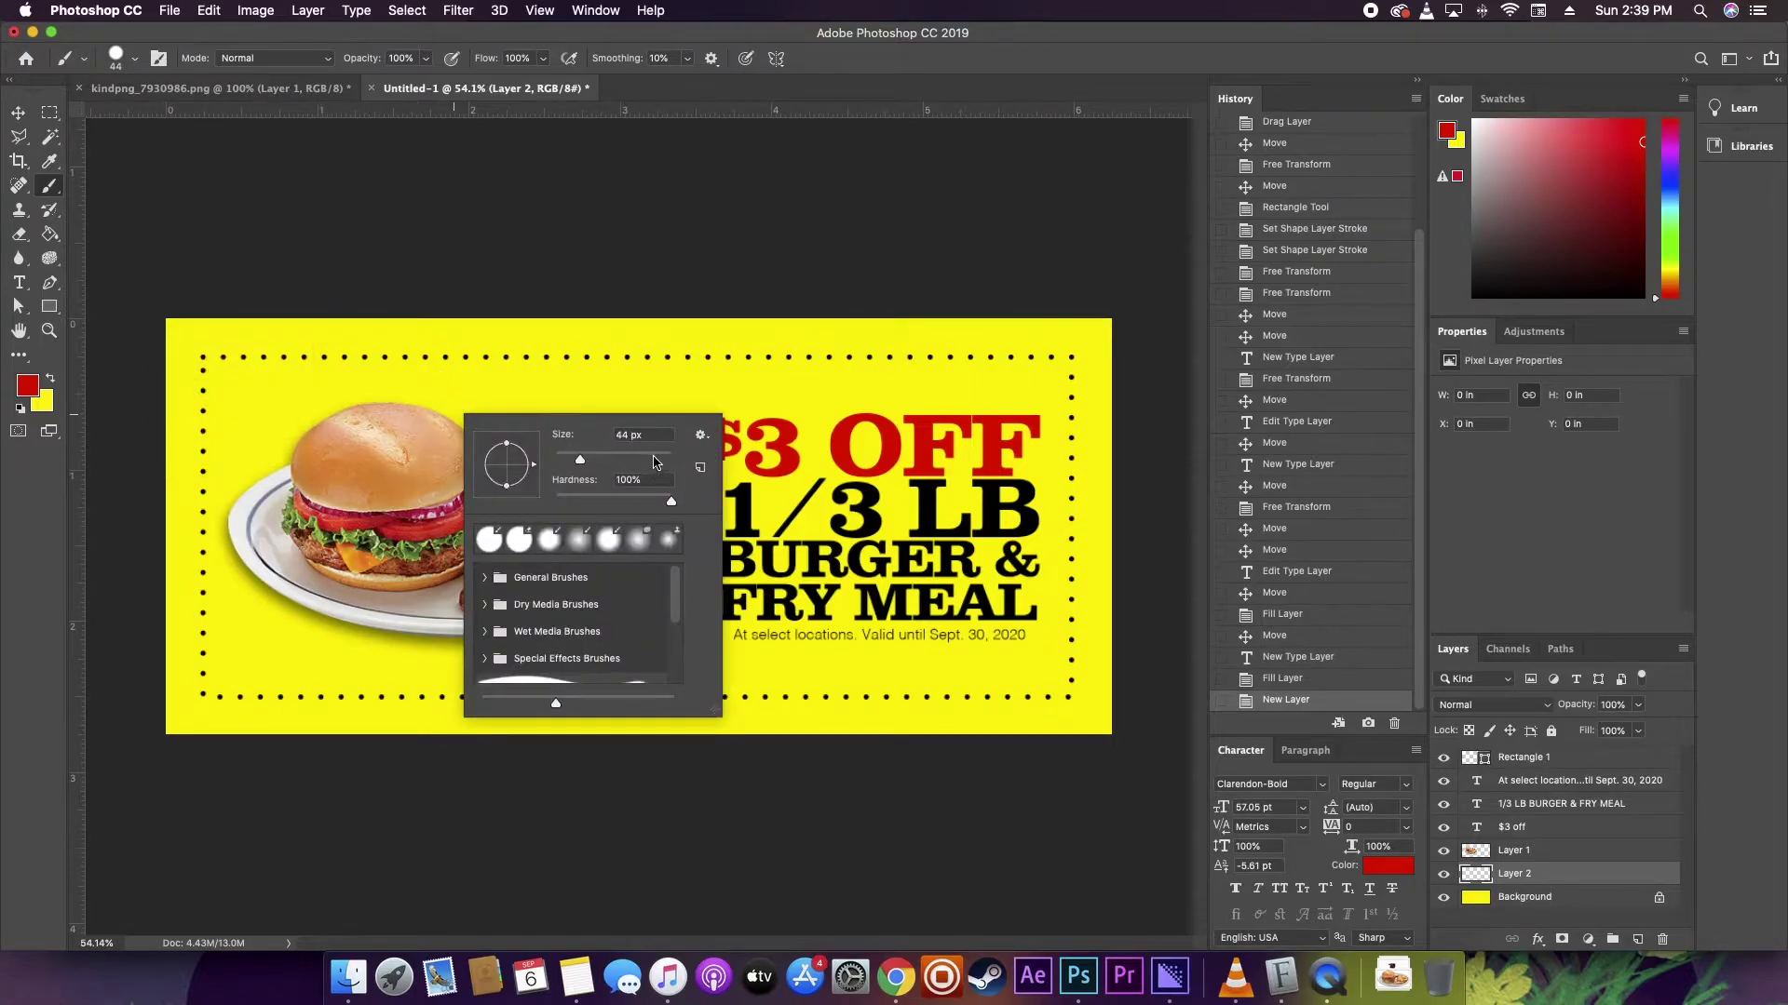
left_click(655, 459)
left_click_drag(576, 498, 555, 498)
left_click_drag(654, 462, 663, 462)
mouse_move(539, 260)
left_mouse_down()
mouse_move(311, 360)
mouse_move(189, 345)
mouse_move(140, 558)
mouse_move(571, 311)
mouse_move(652, 326)
mouse_move(134, 696)
left_mouse_up()
Apply a Motion Blur with angle 0 and distance 2000 pixels to the red paint.
key("v")
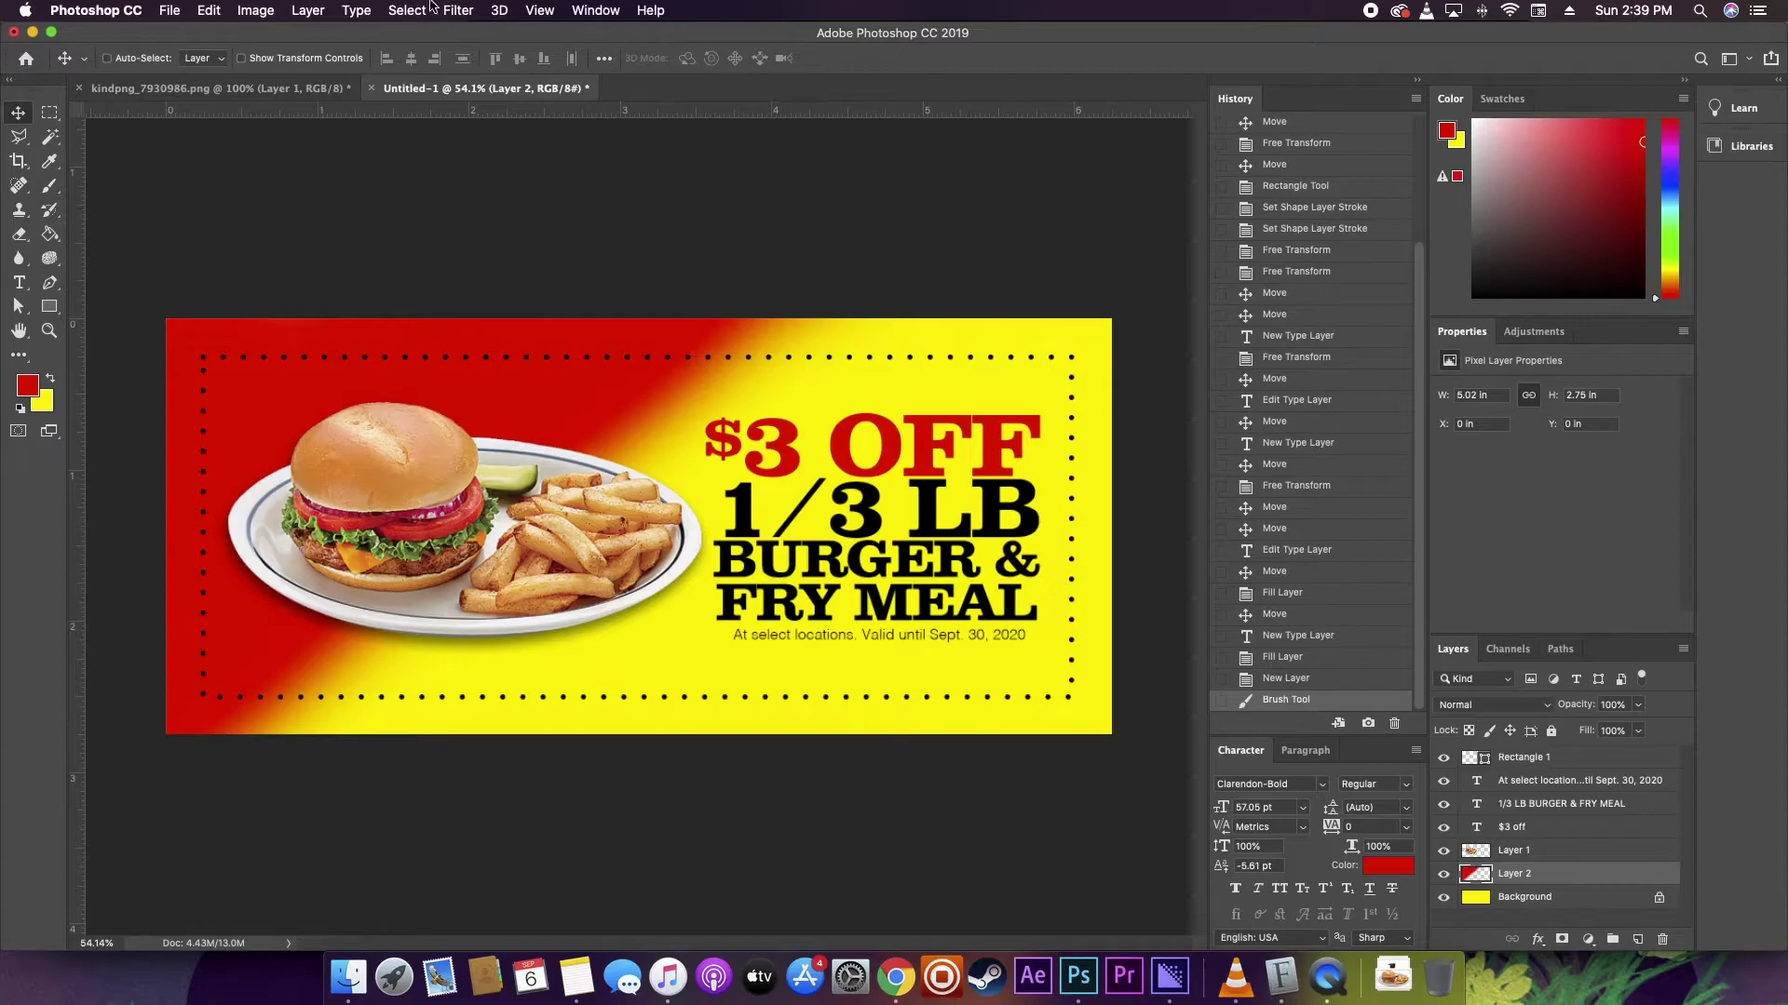
left_click(458, 10)
mouse_move(707, 230)
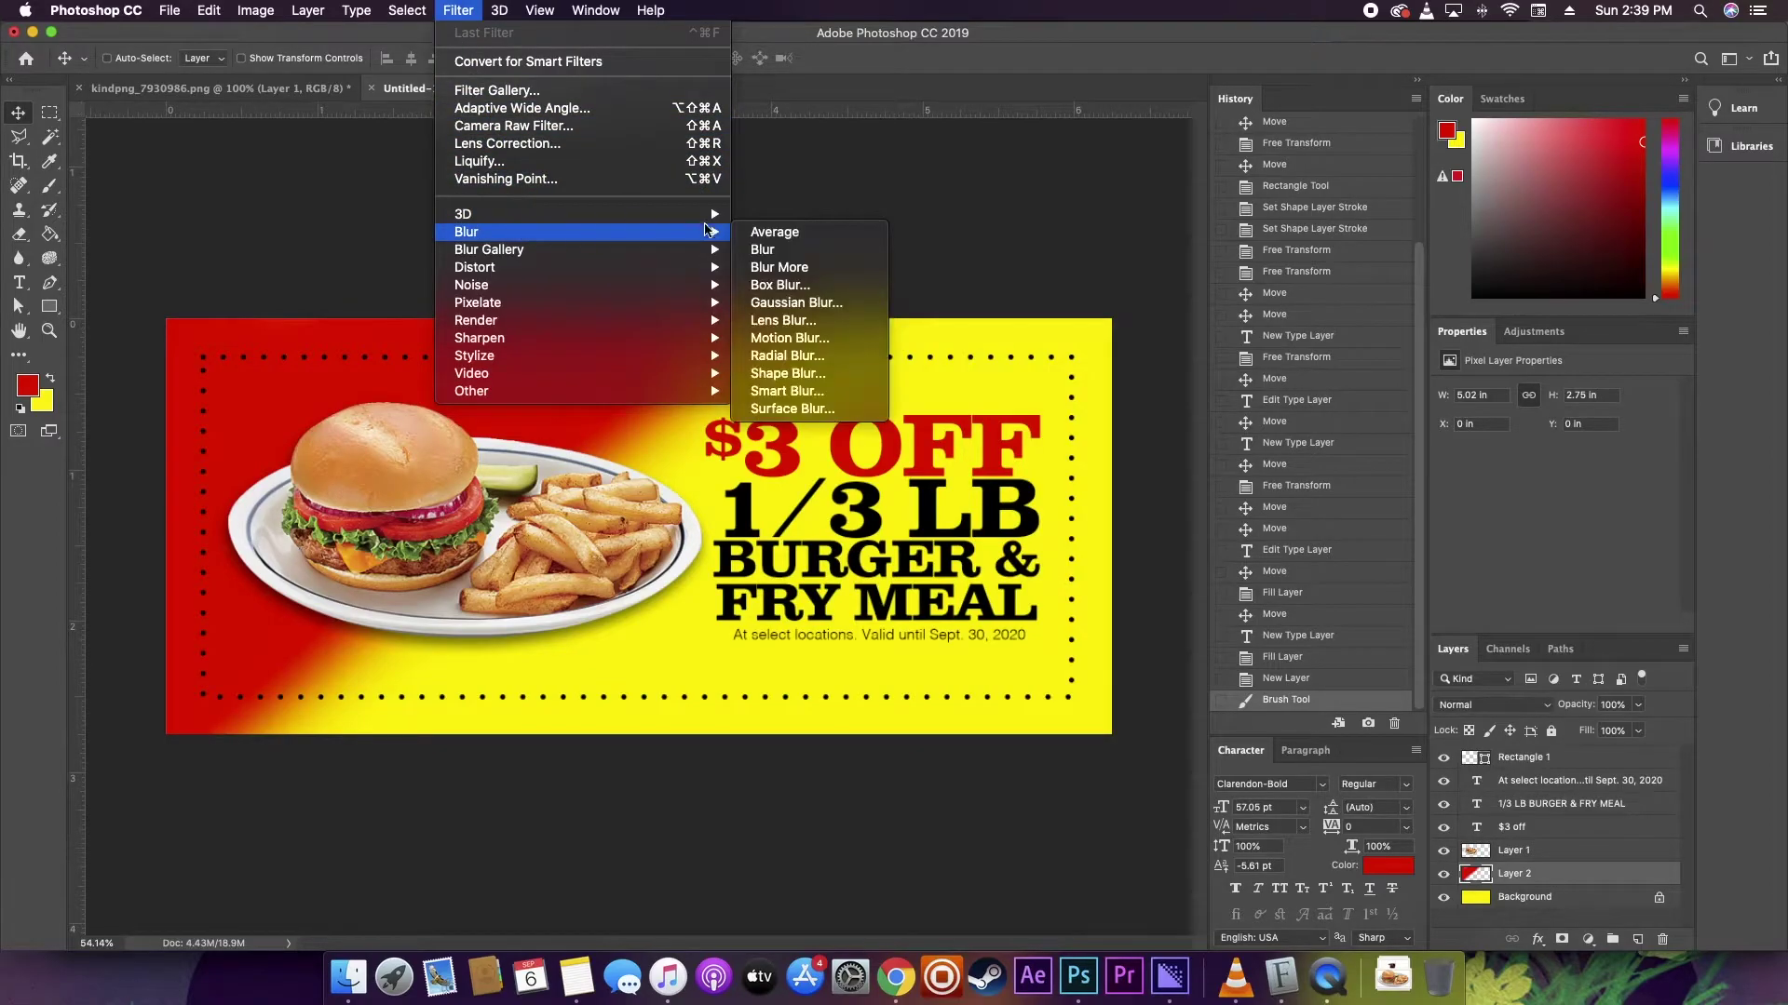
left_click(839, 338)
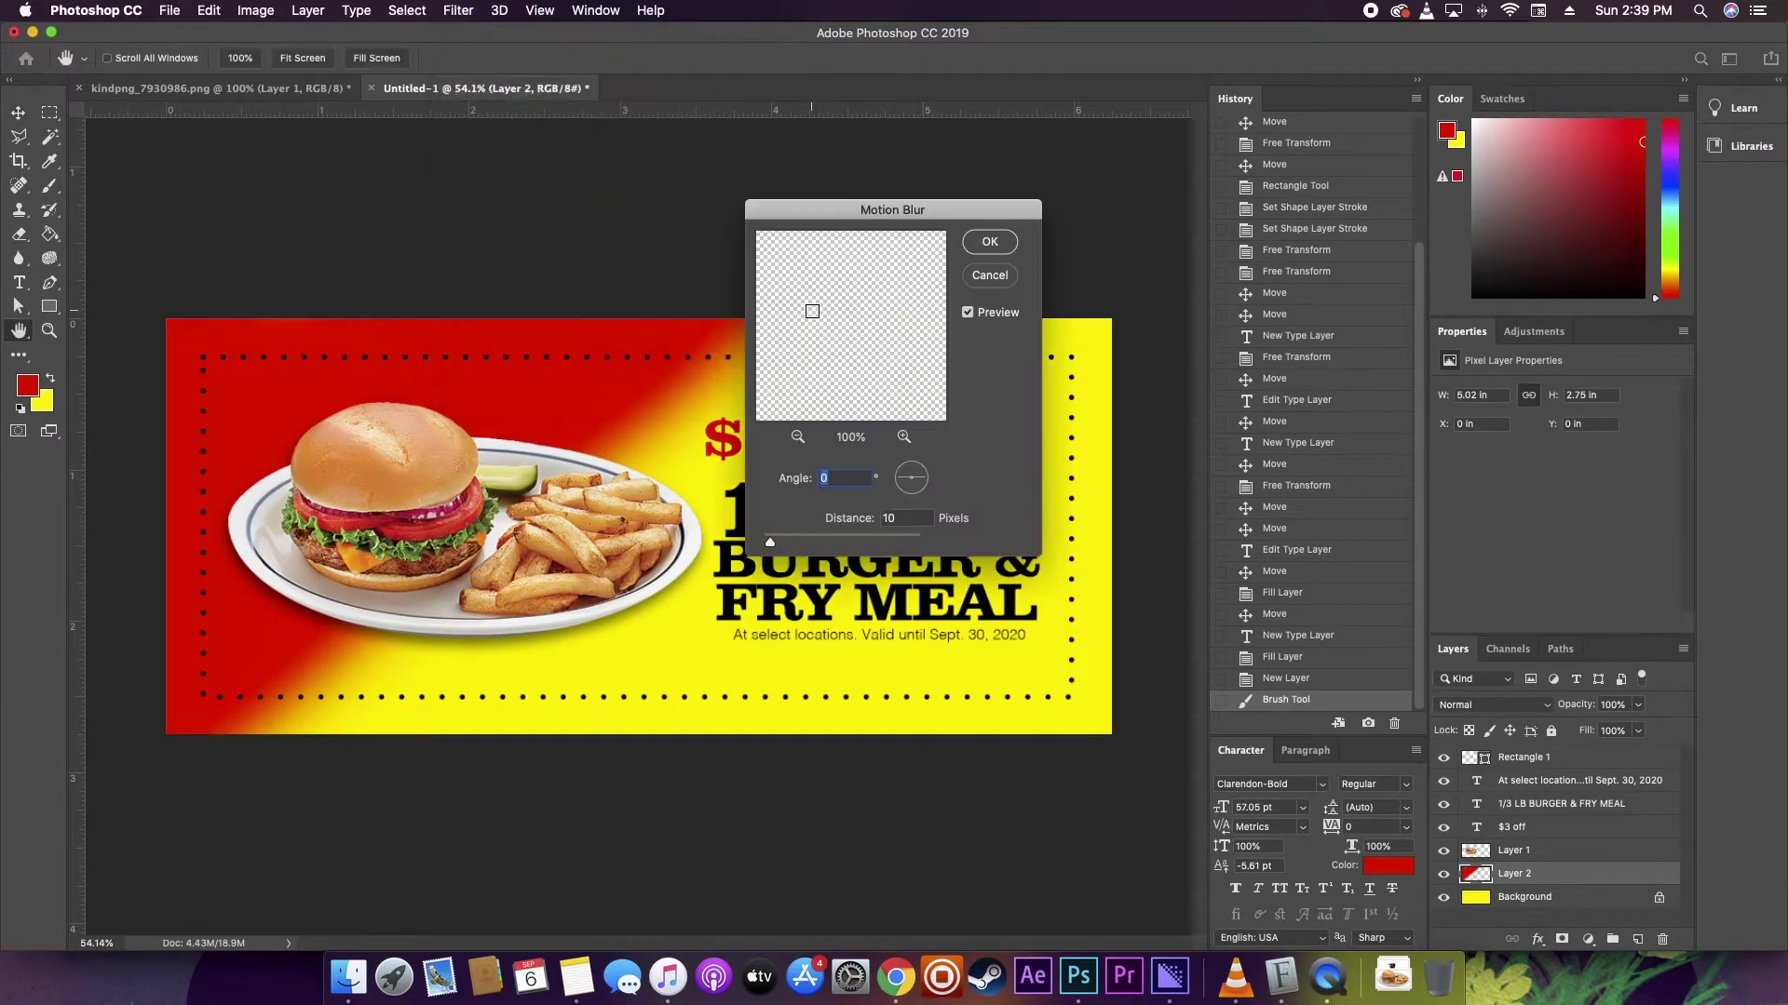
left_click_drag(913, 493, 913, 500)
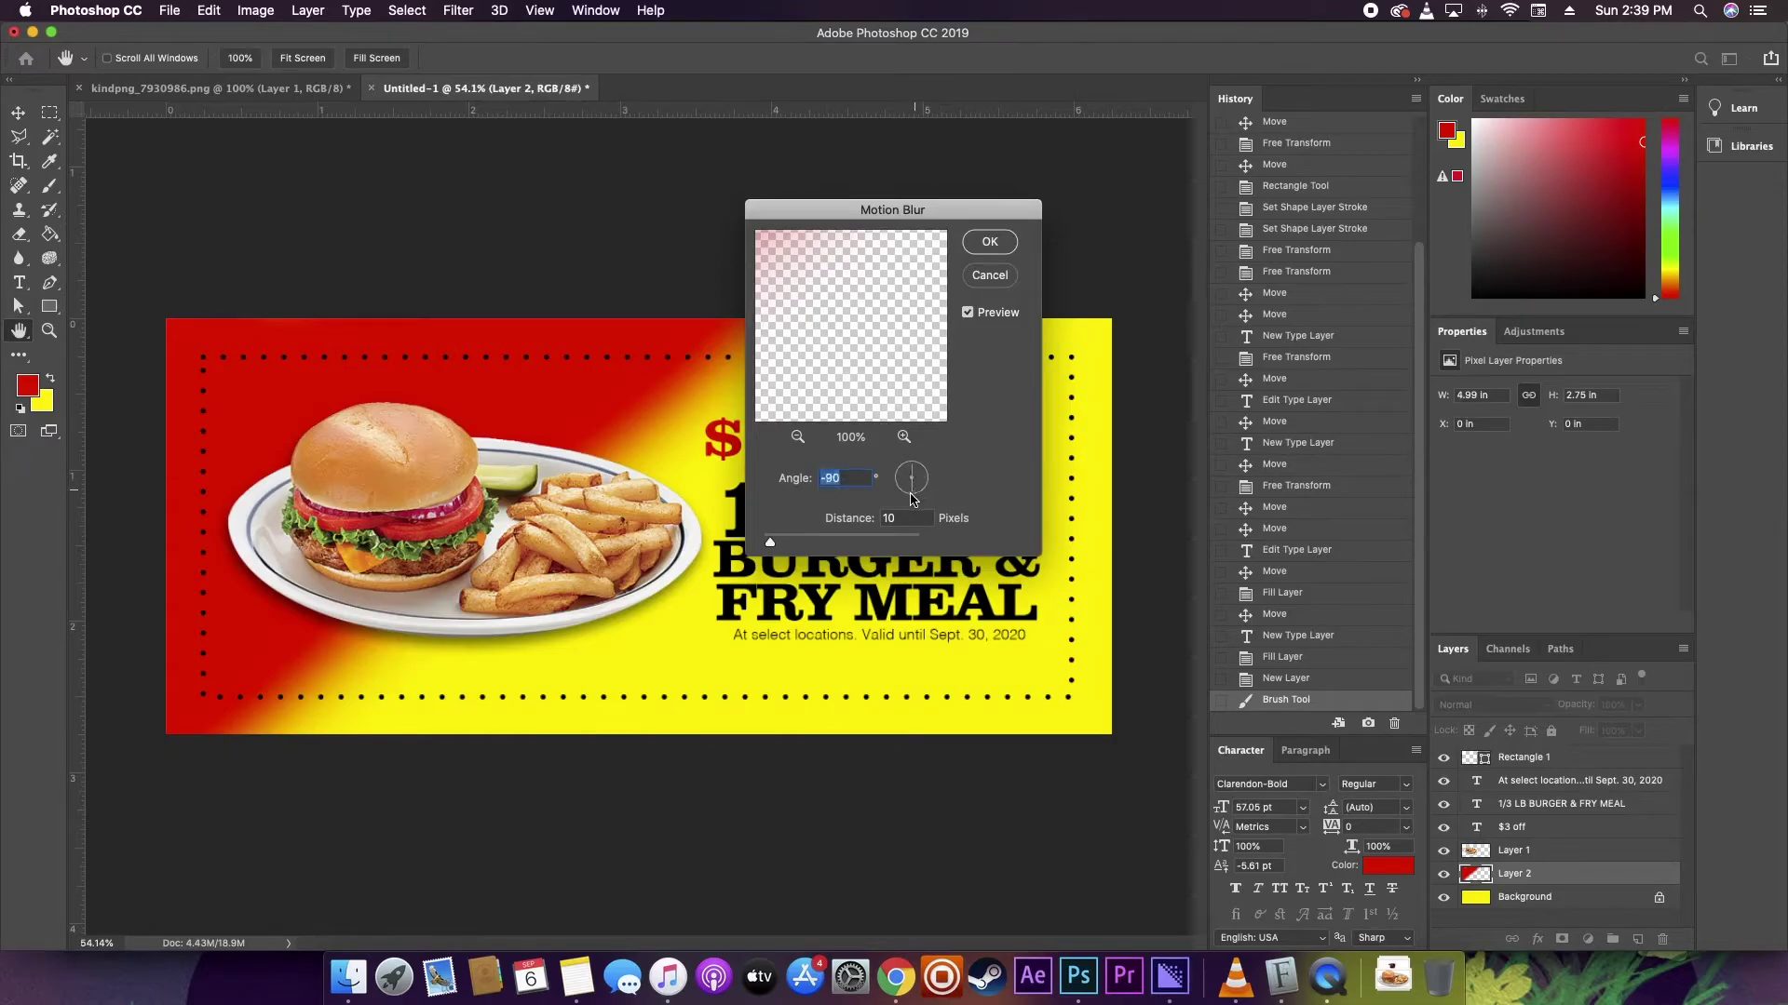
type("0")
left_click_drag(789, 551, 924, 545)
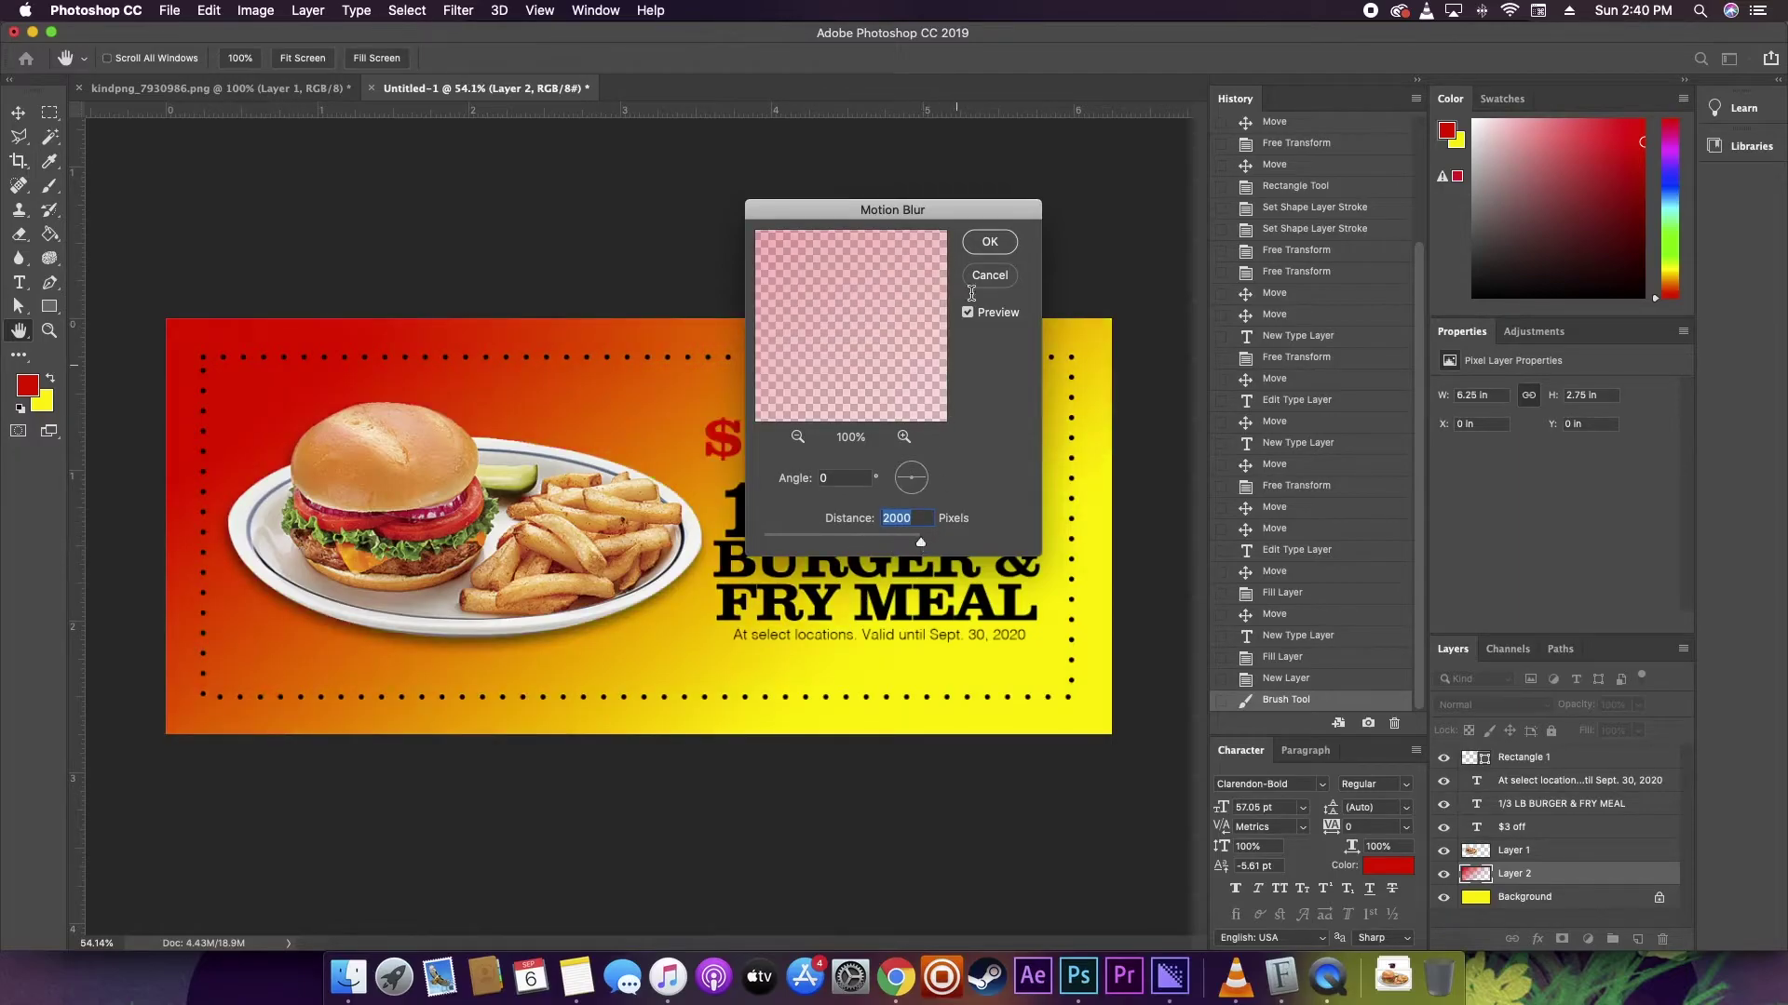
left_click(985, 245)
Stretch the blurred red-to-yellow gradient layer wider to the right.
key("ctrl+t")
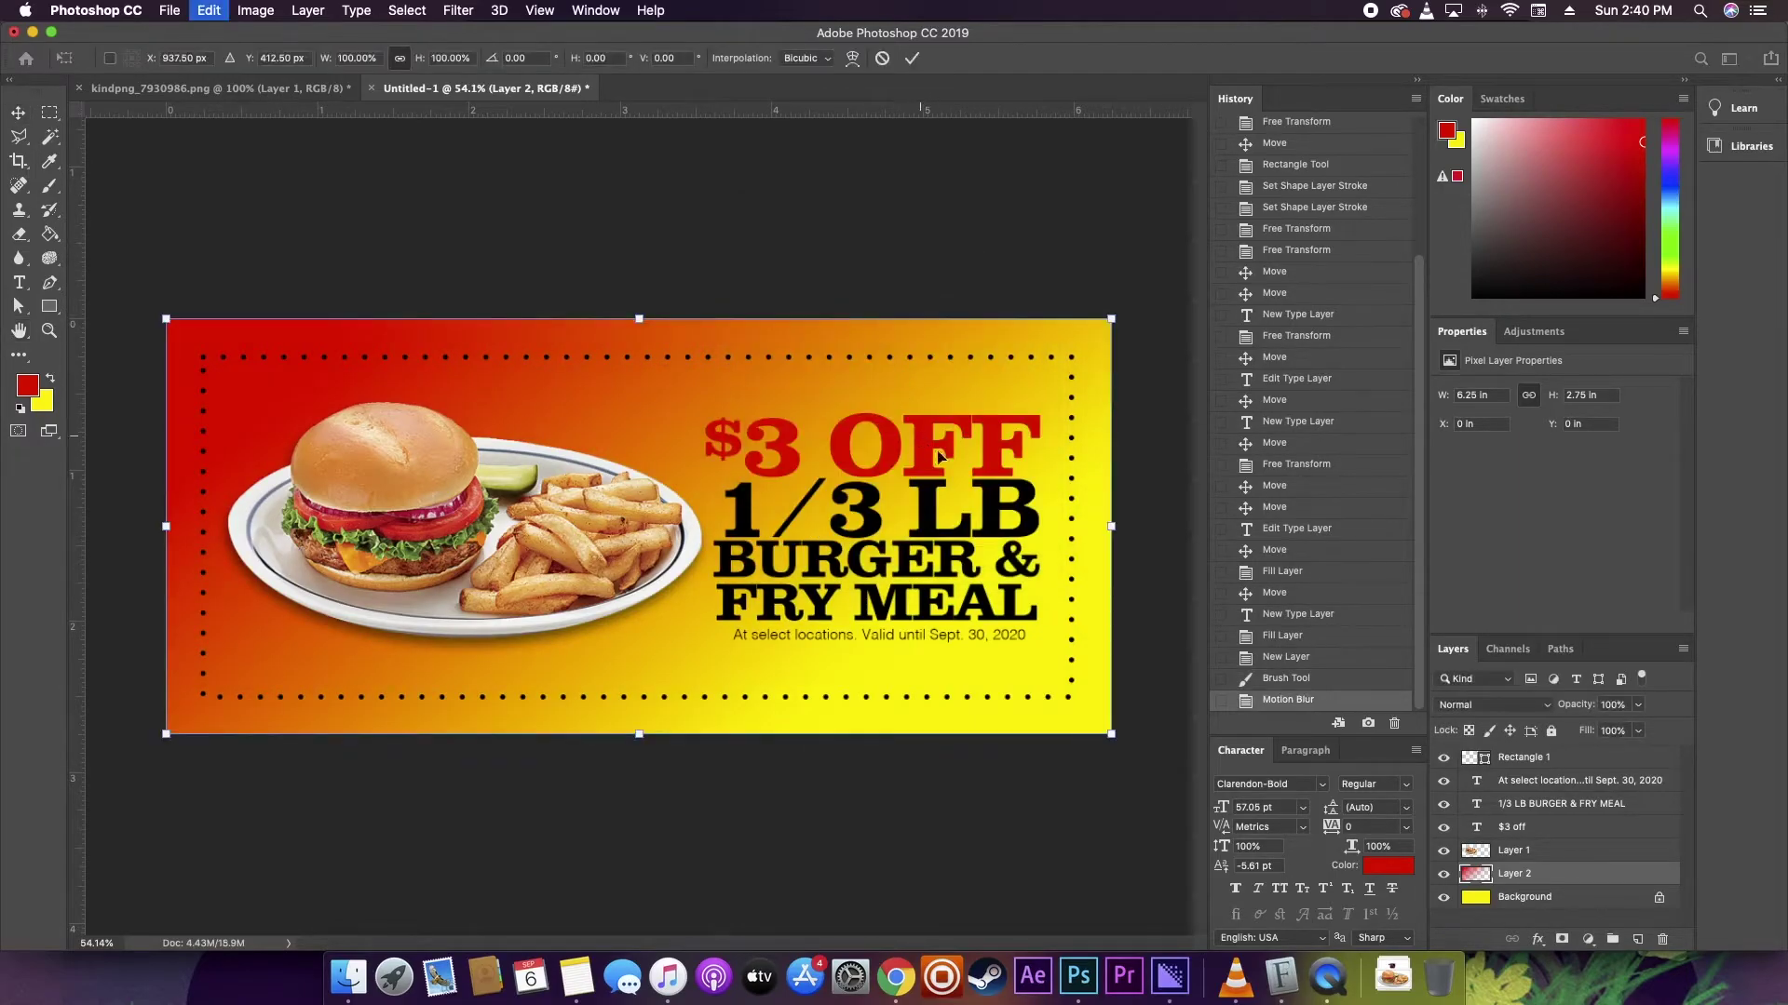
left_click_drag(1112, 526, 1404, 512)
key("Return")
left_click(948, 450, "super")
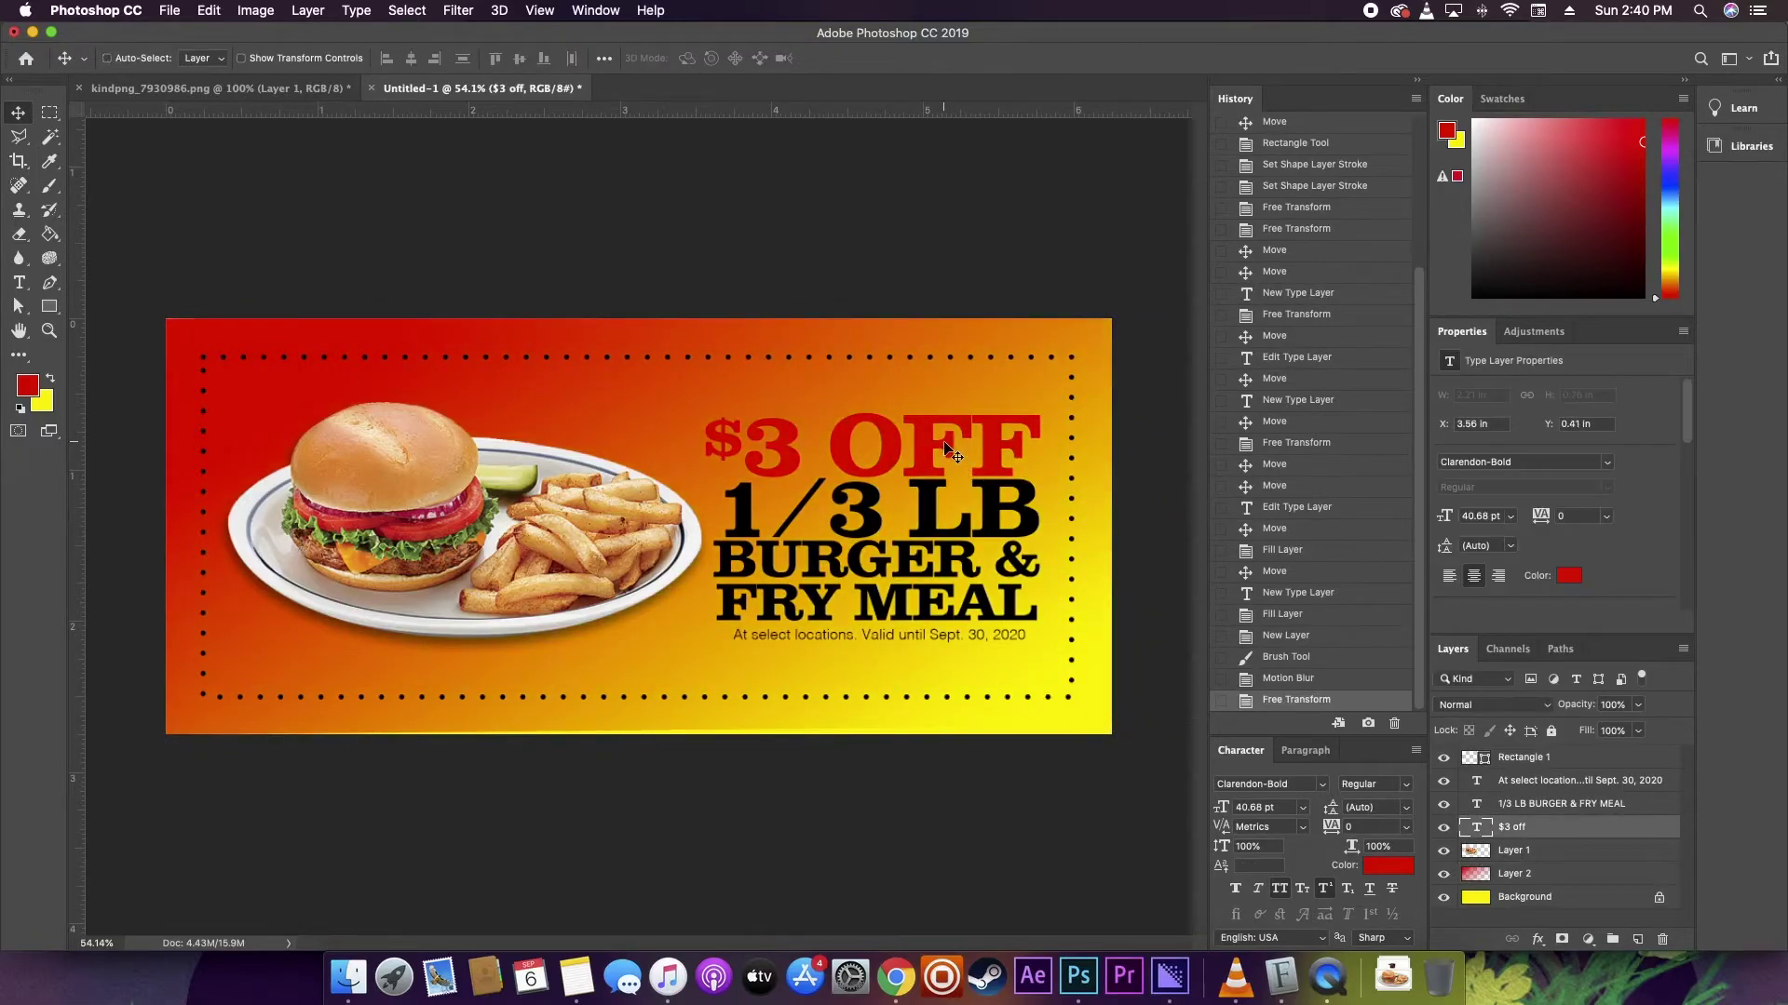
Fill $3 OFF with white, then move it up and enlarge it with the 1/3 LB headline.
key("super+BackSpace")
key("d")
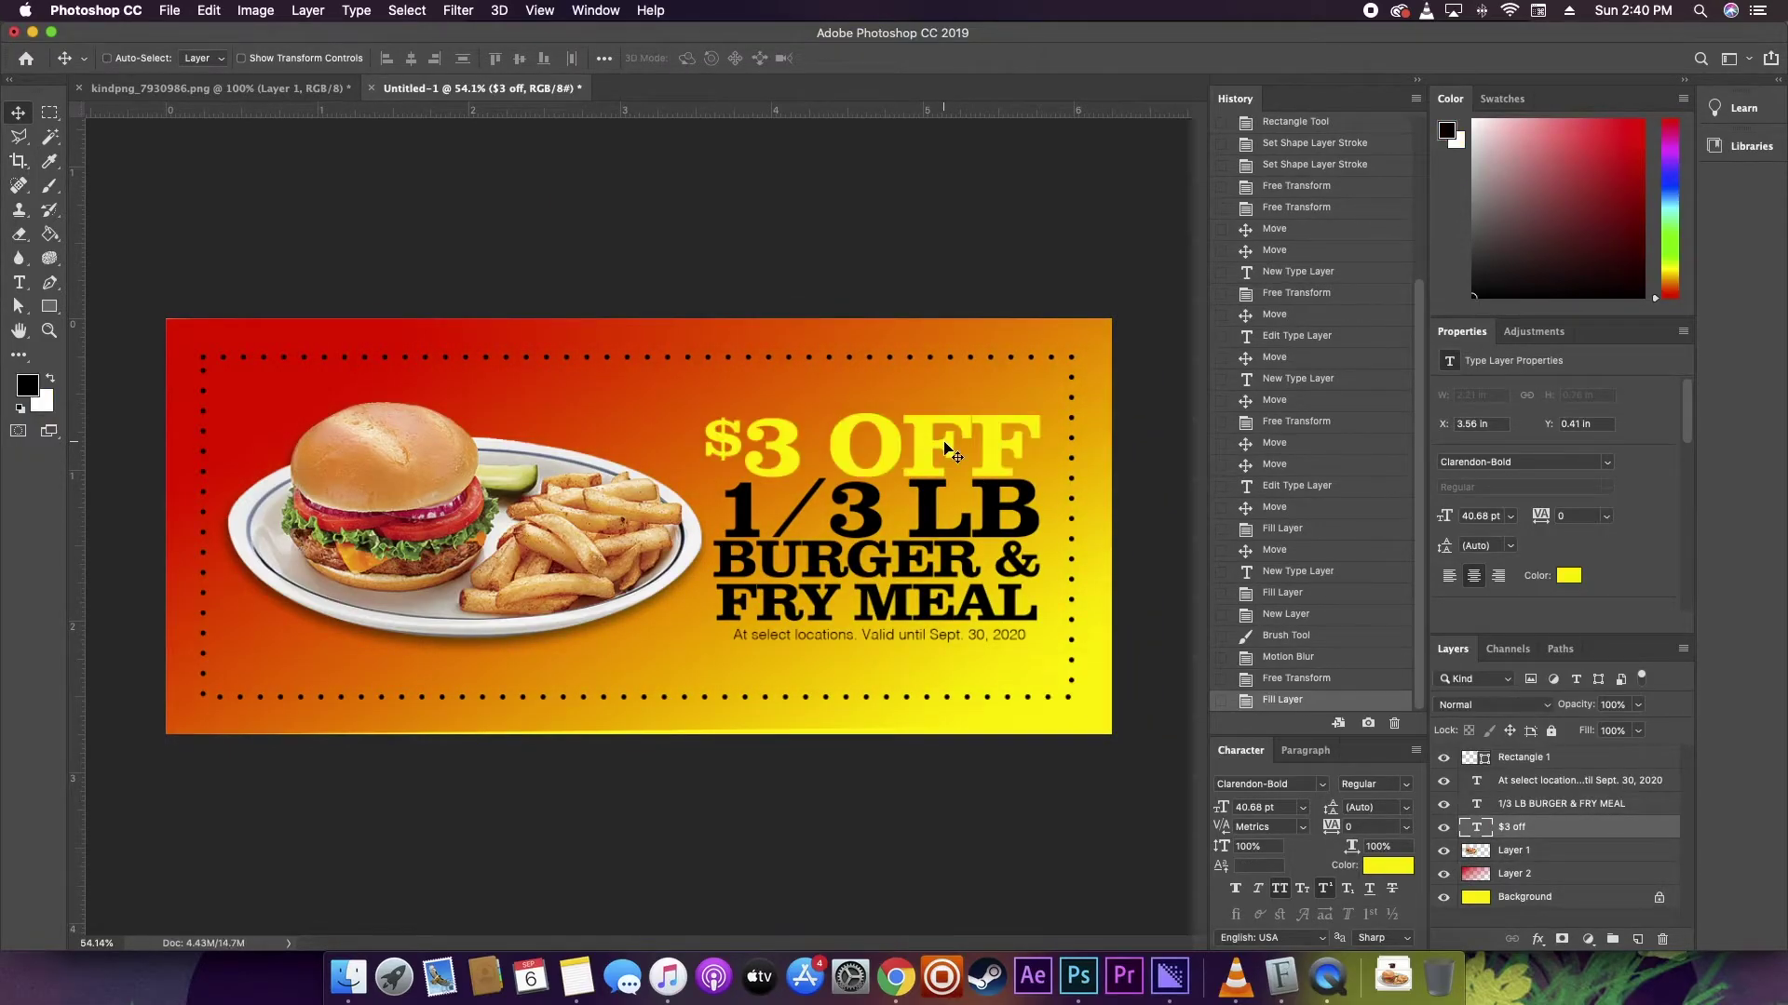
key("super+BackSpace")
scroll(942, 440, "down", 2)
left_click(886, 525, "shift+super")
left_click_drag(885, 525, 890, 500)
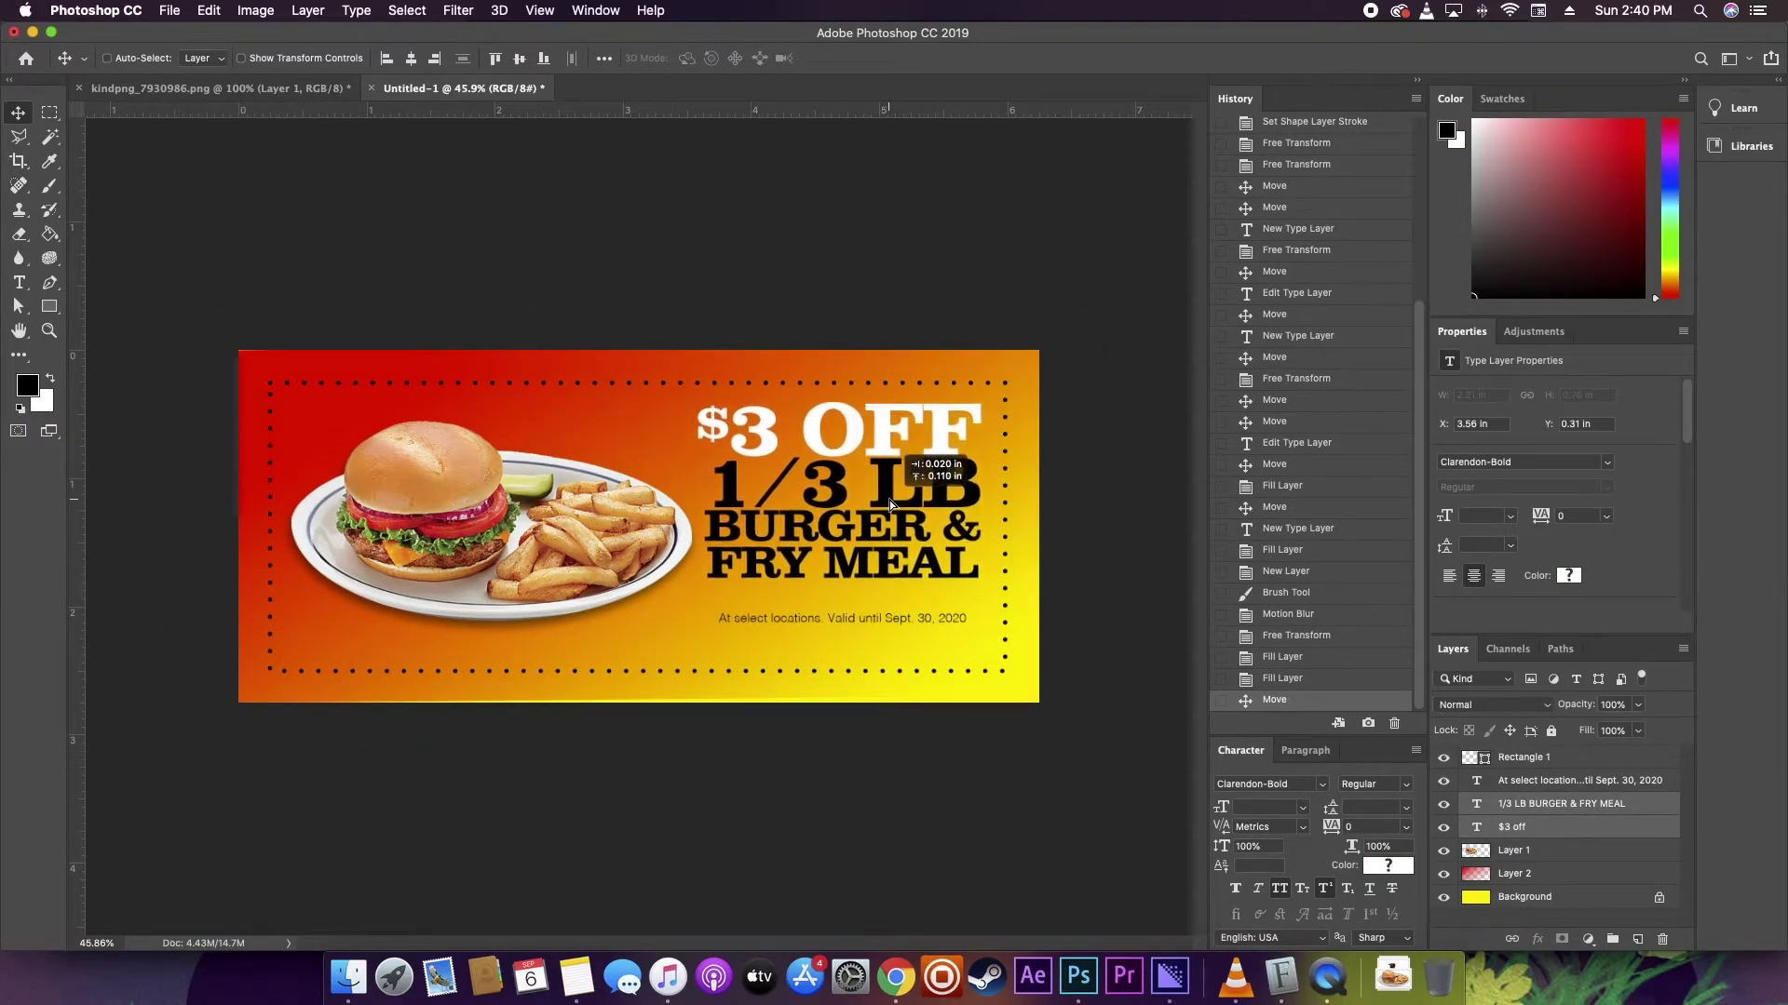
key("super+t")
left_click_drag(698, 581, 612, 667)
key("Return")
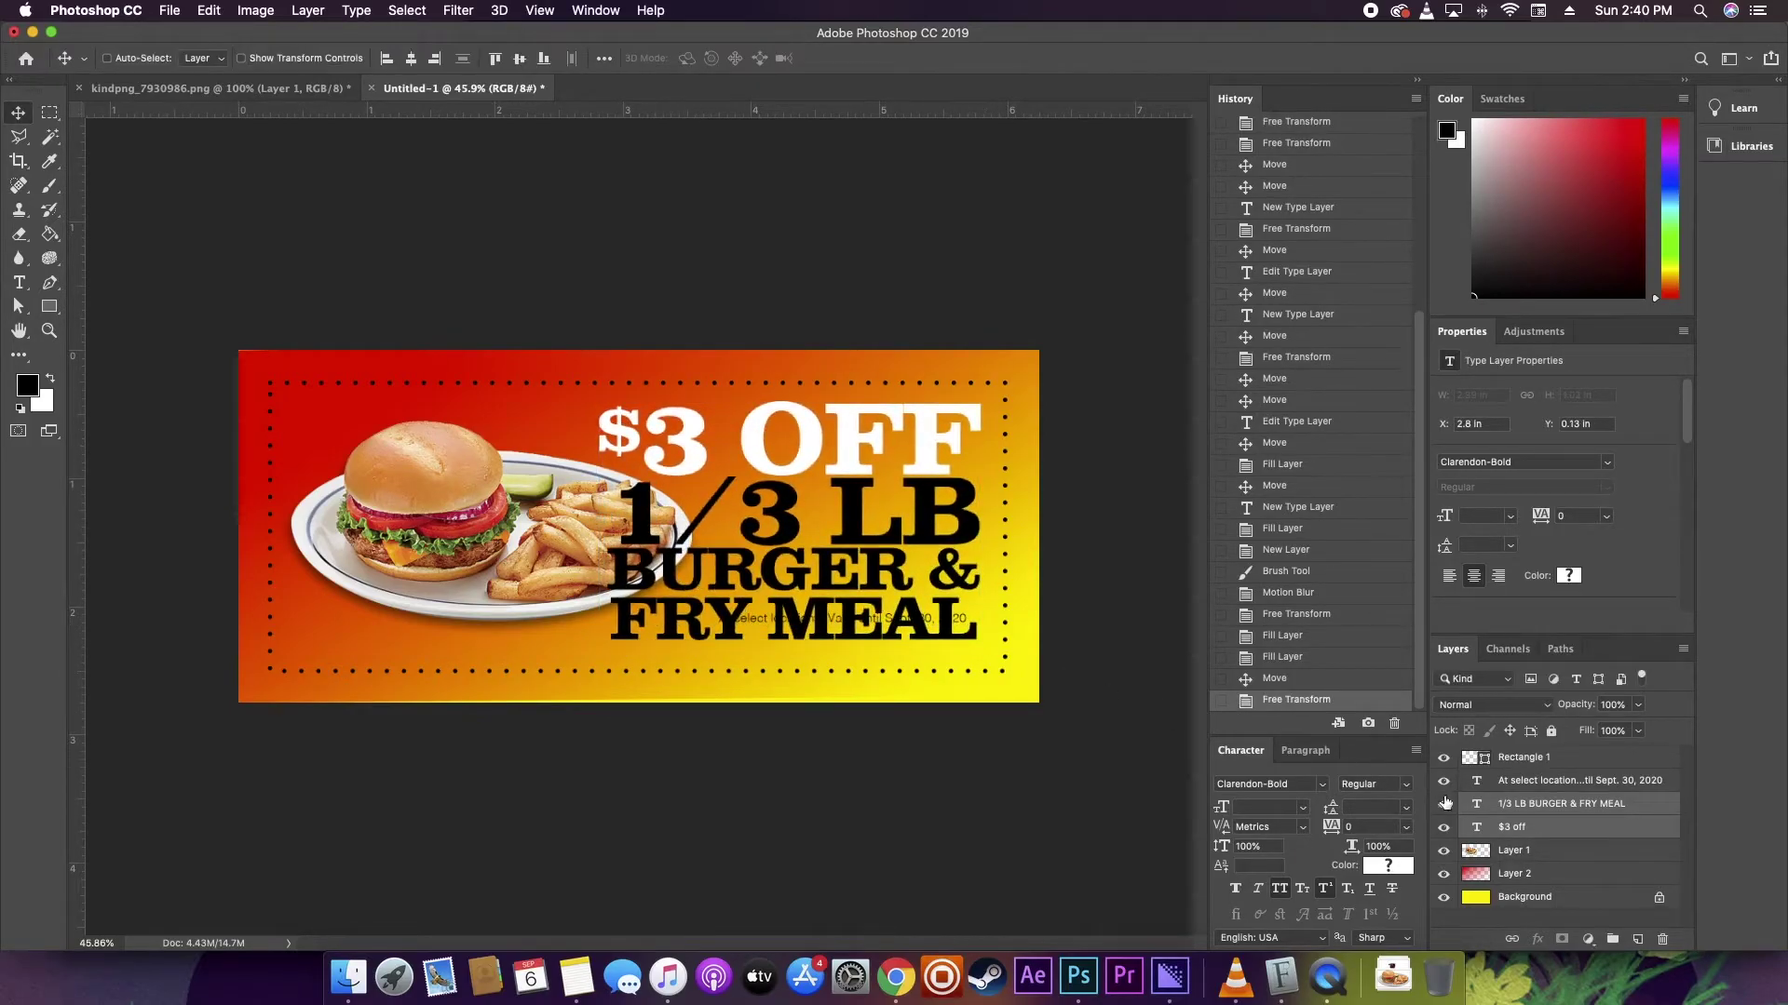
Move the disclaimer text lower and enlarge the $3 OFF text further.
left_click(1535, 788)
left_click_drag(864, 569, 829, 601)
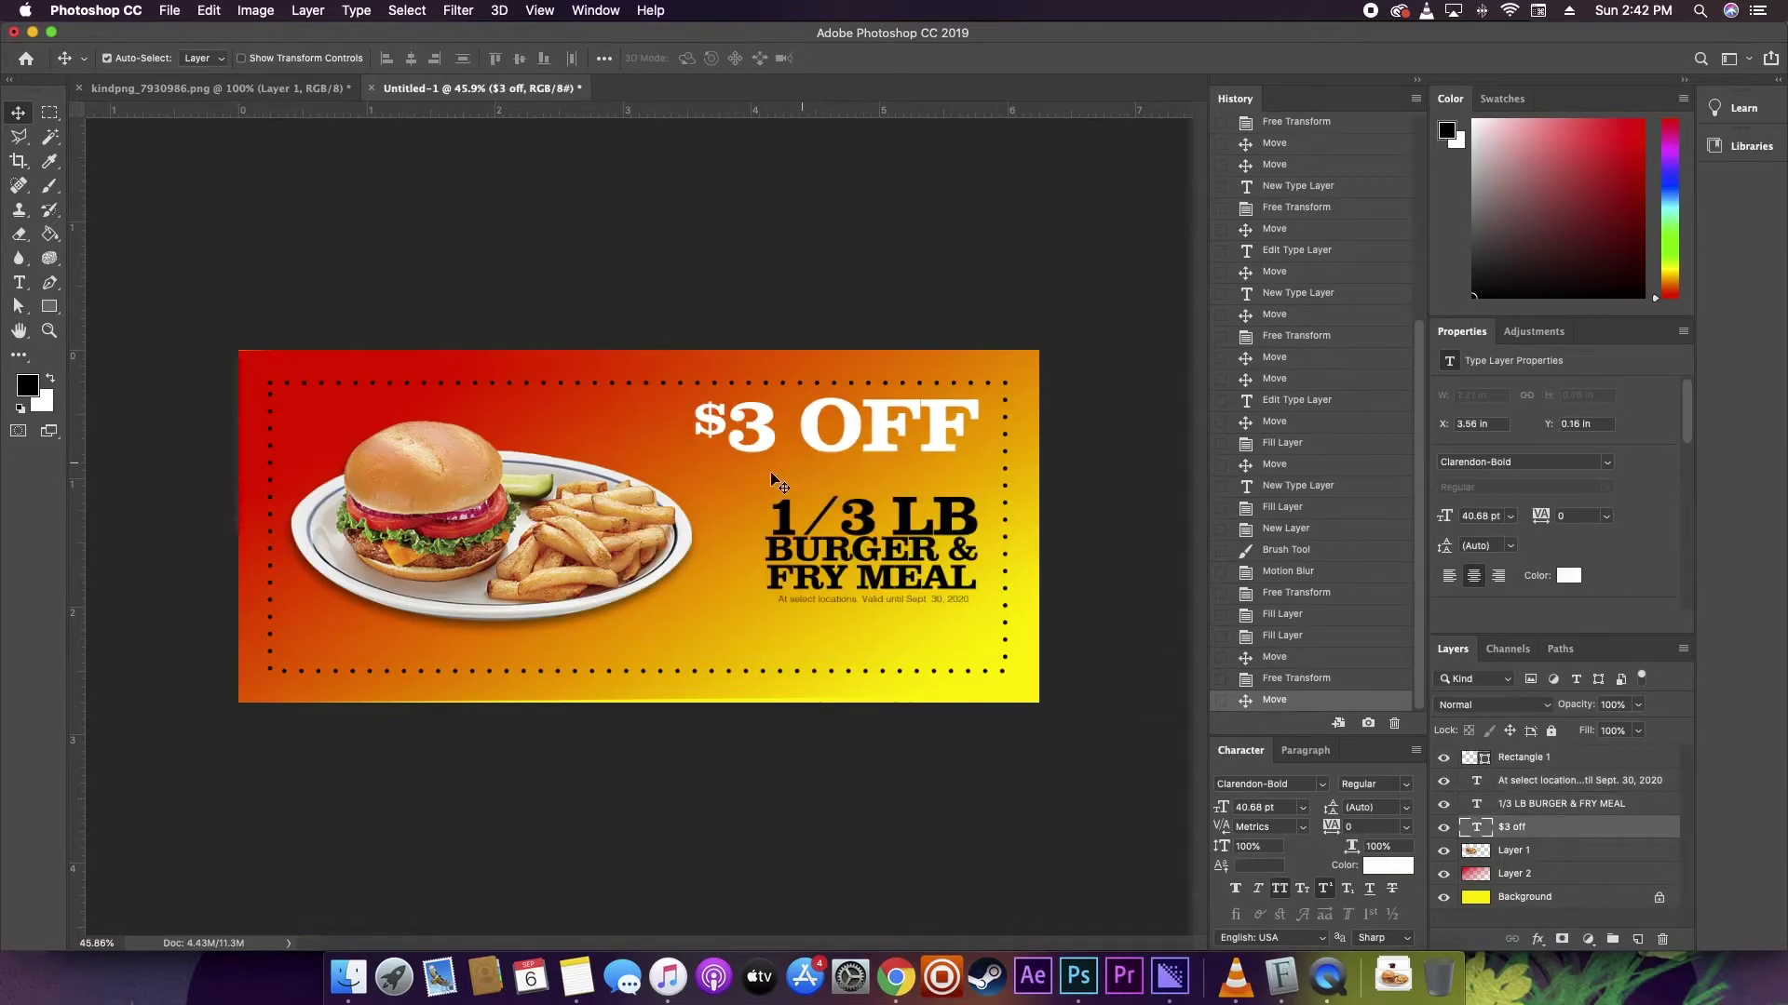
key("super+t")
left_click_drag(693, 466, 620, 505)
key("Return")
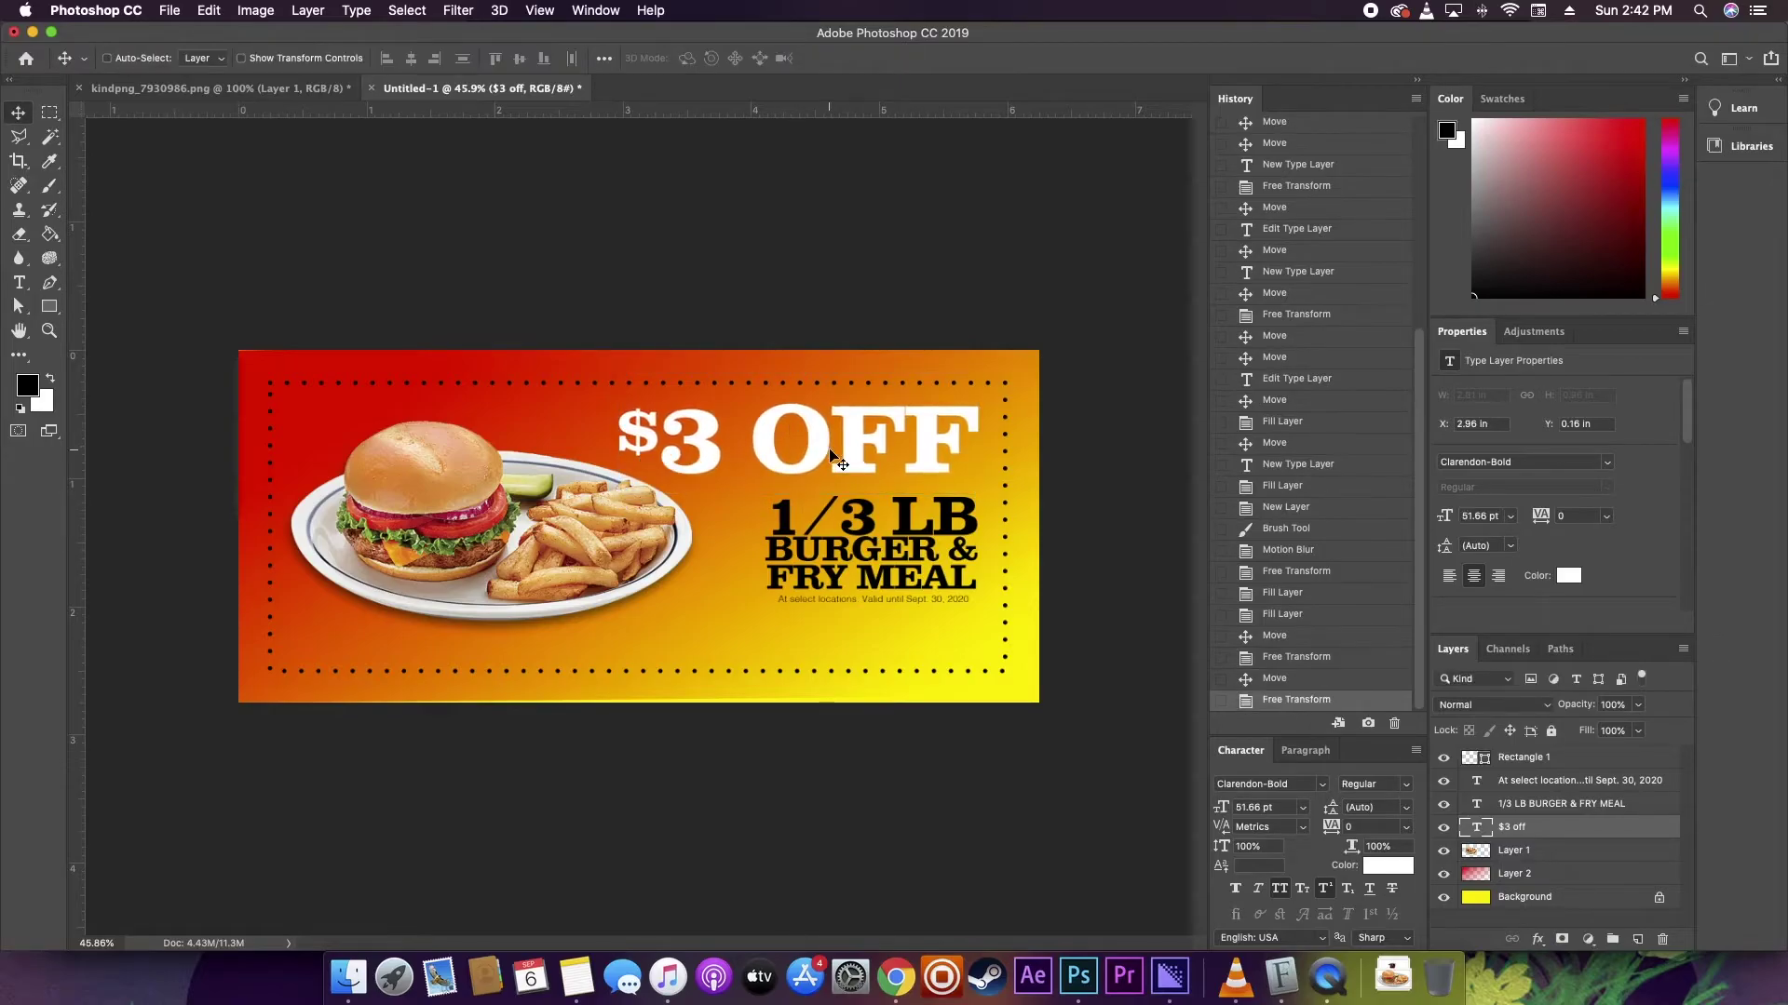
Scale up the burger-meal headline and disclaimer together, nudge them up, and lower the burger plate.
left_click(837, 522, "super")
left_click(842, 602, "shift+super")
key("super+t")
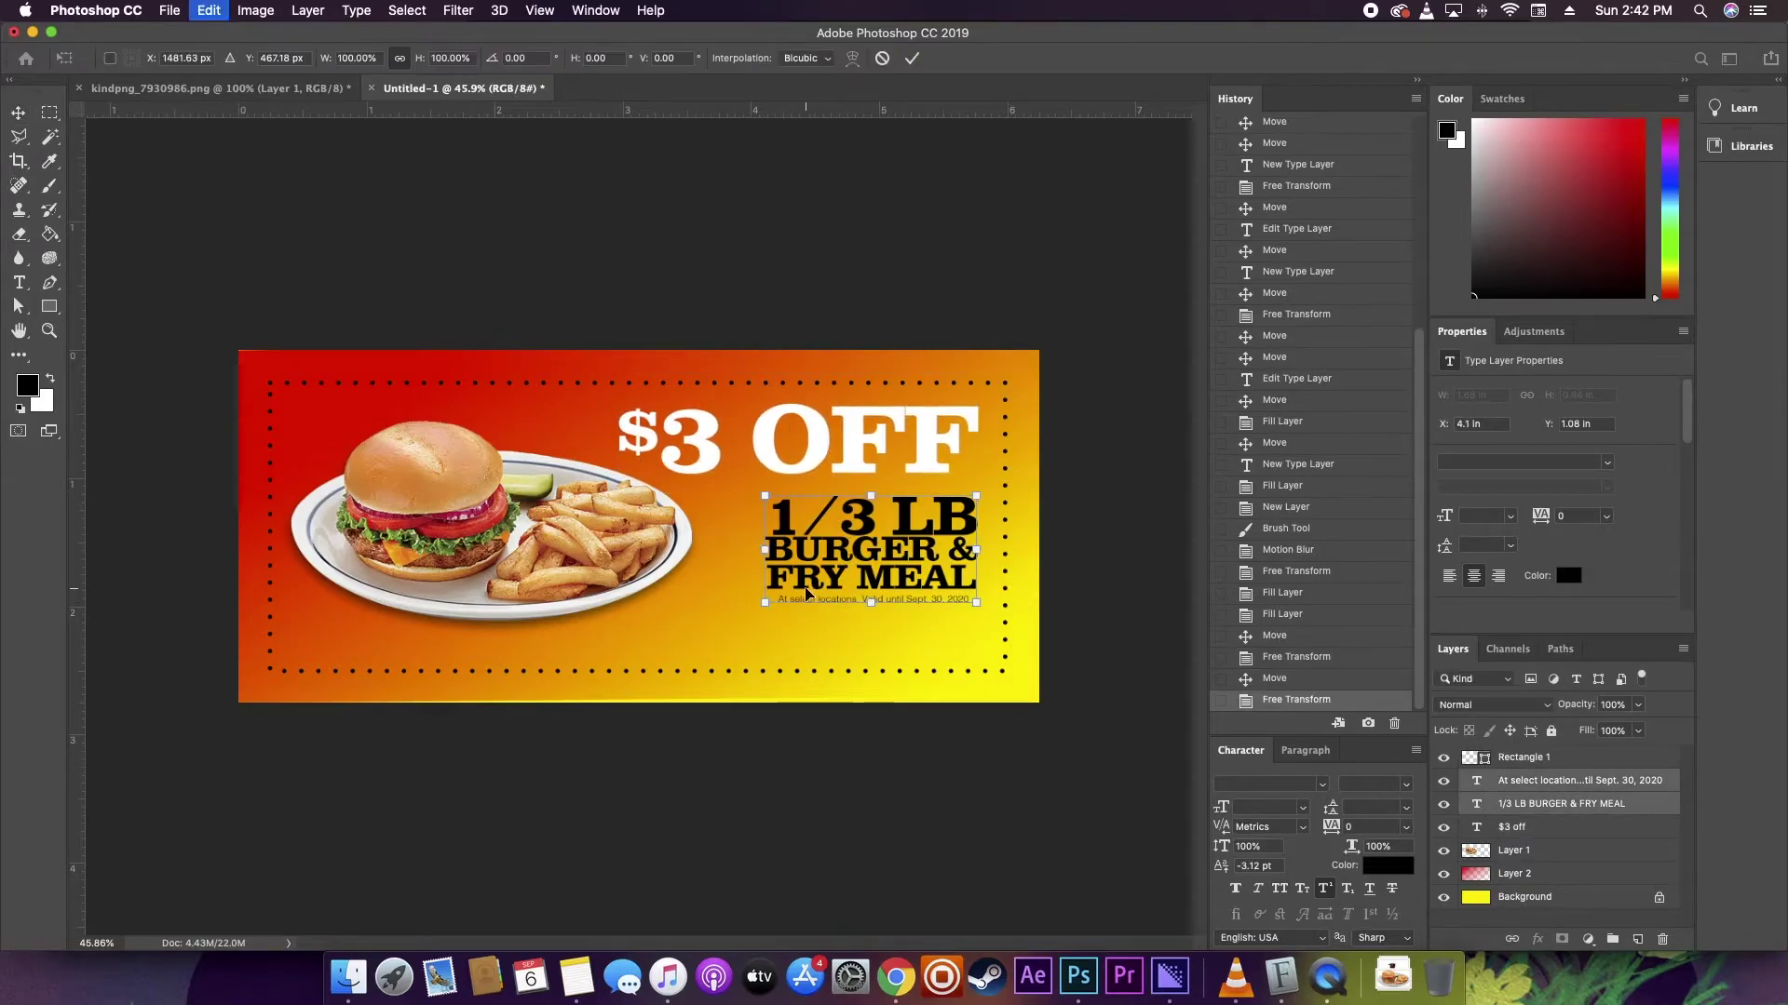
left_click_drag(765, 602, 724, 624)
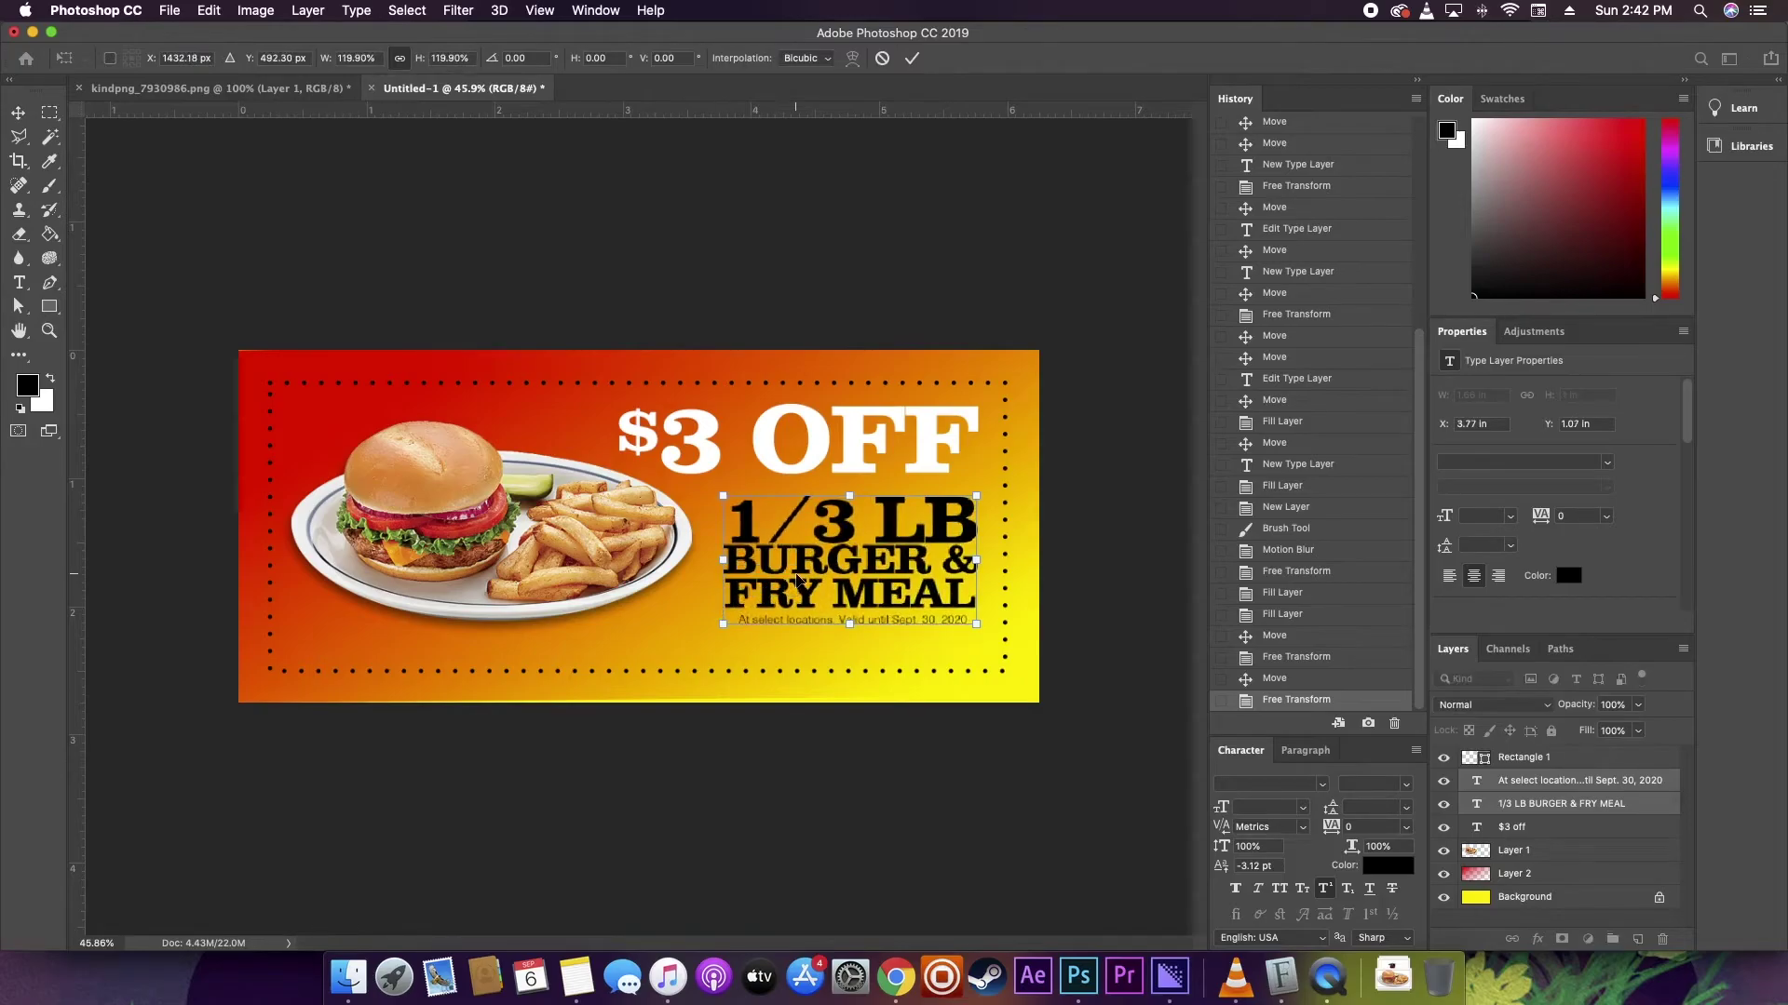
left_click_drag(798, 579, 799, 564)
key("Return")
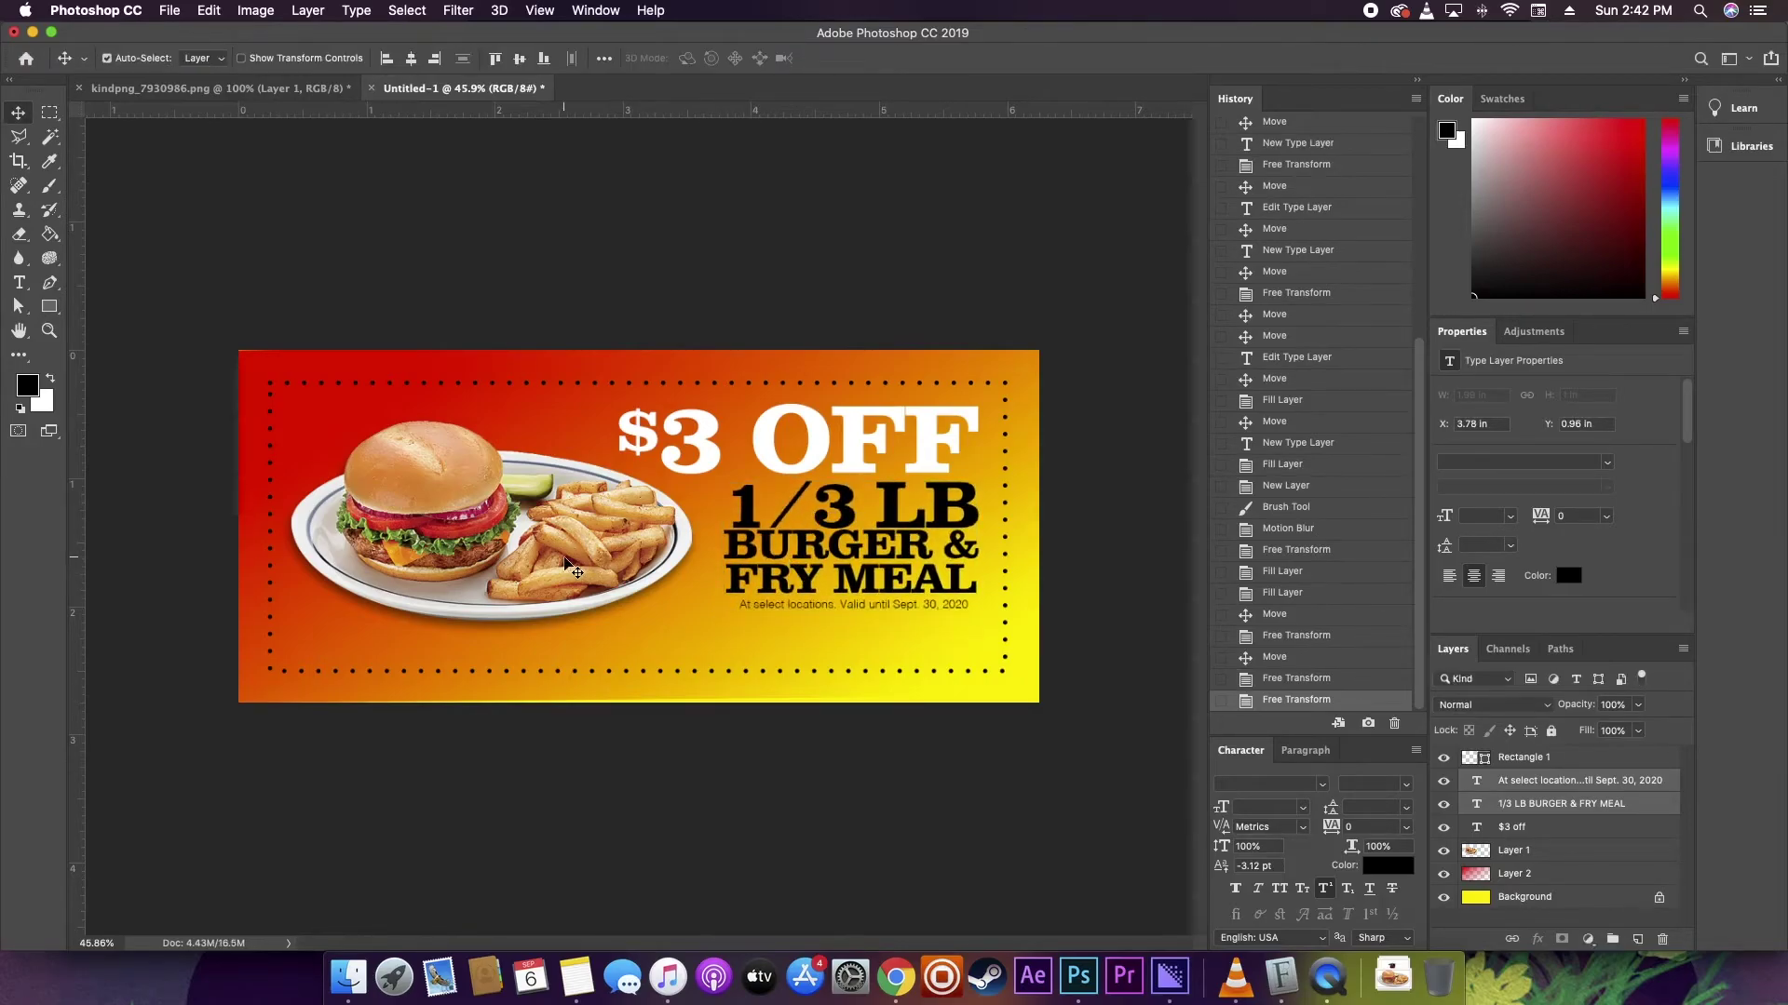
left_click_drag(564, 557, 563, 583)
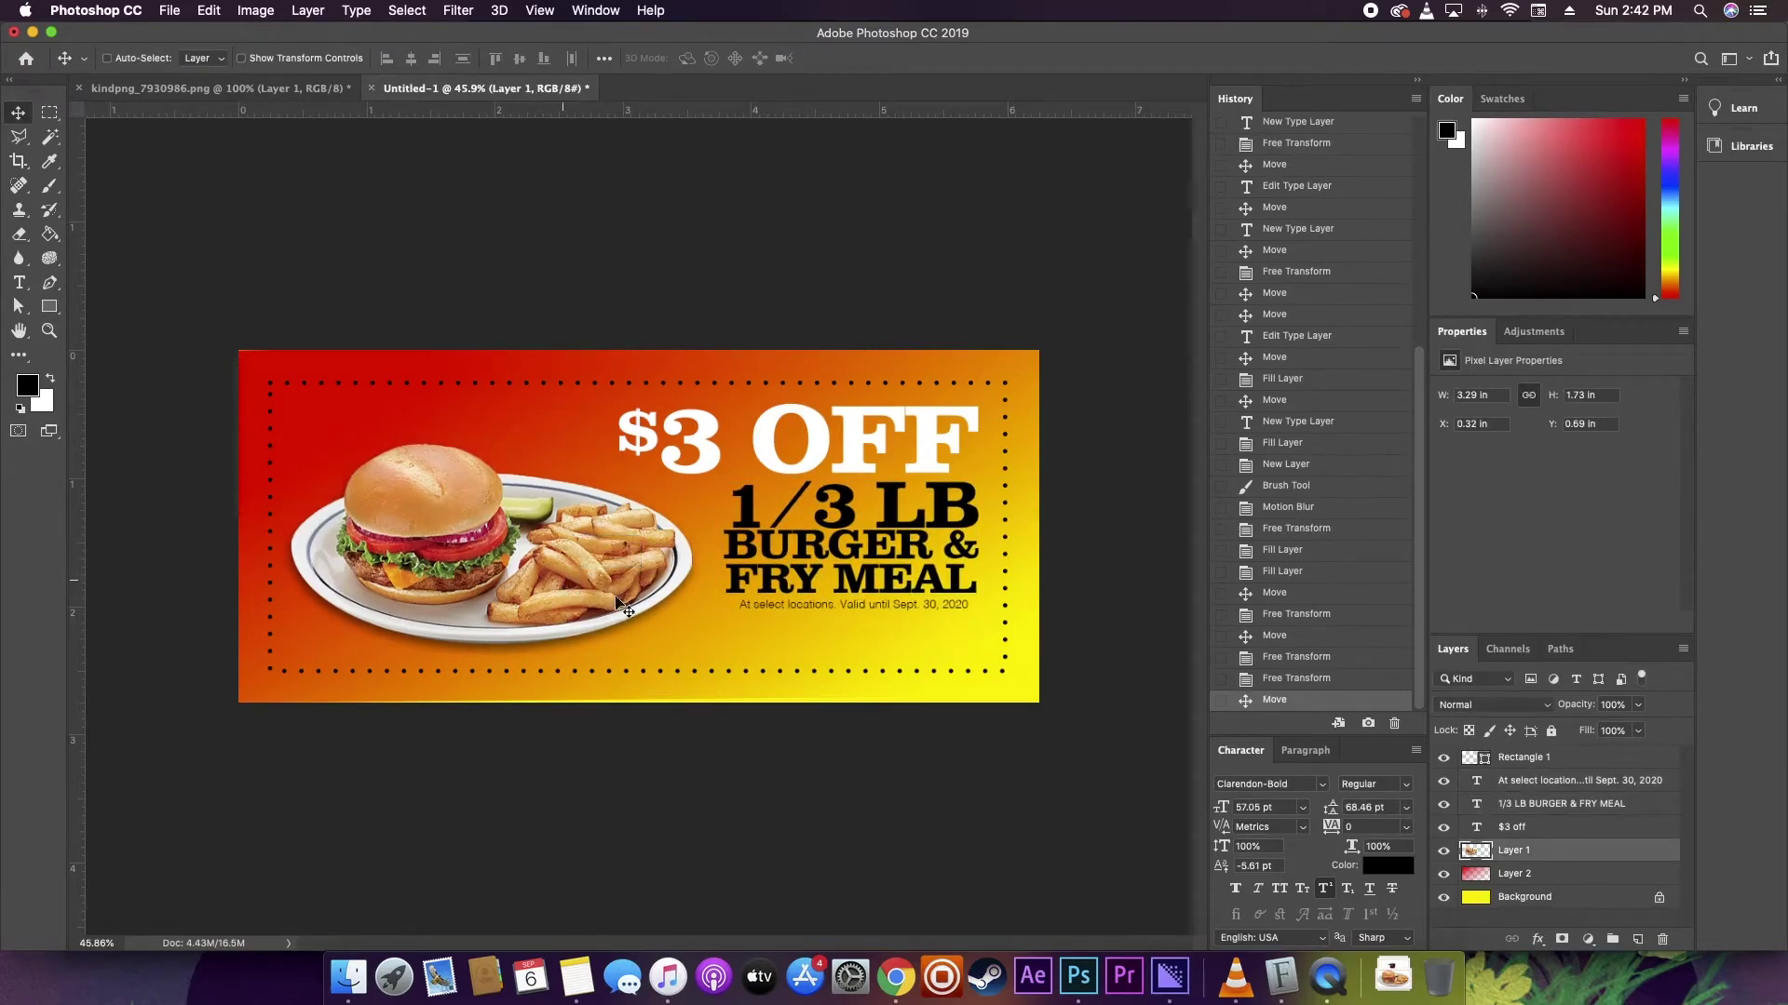
Create a paragraph text box and paste the disclaimer text at about 17 pt.
key("t")
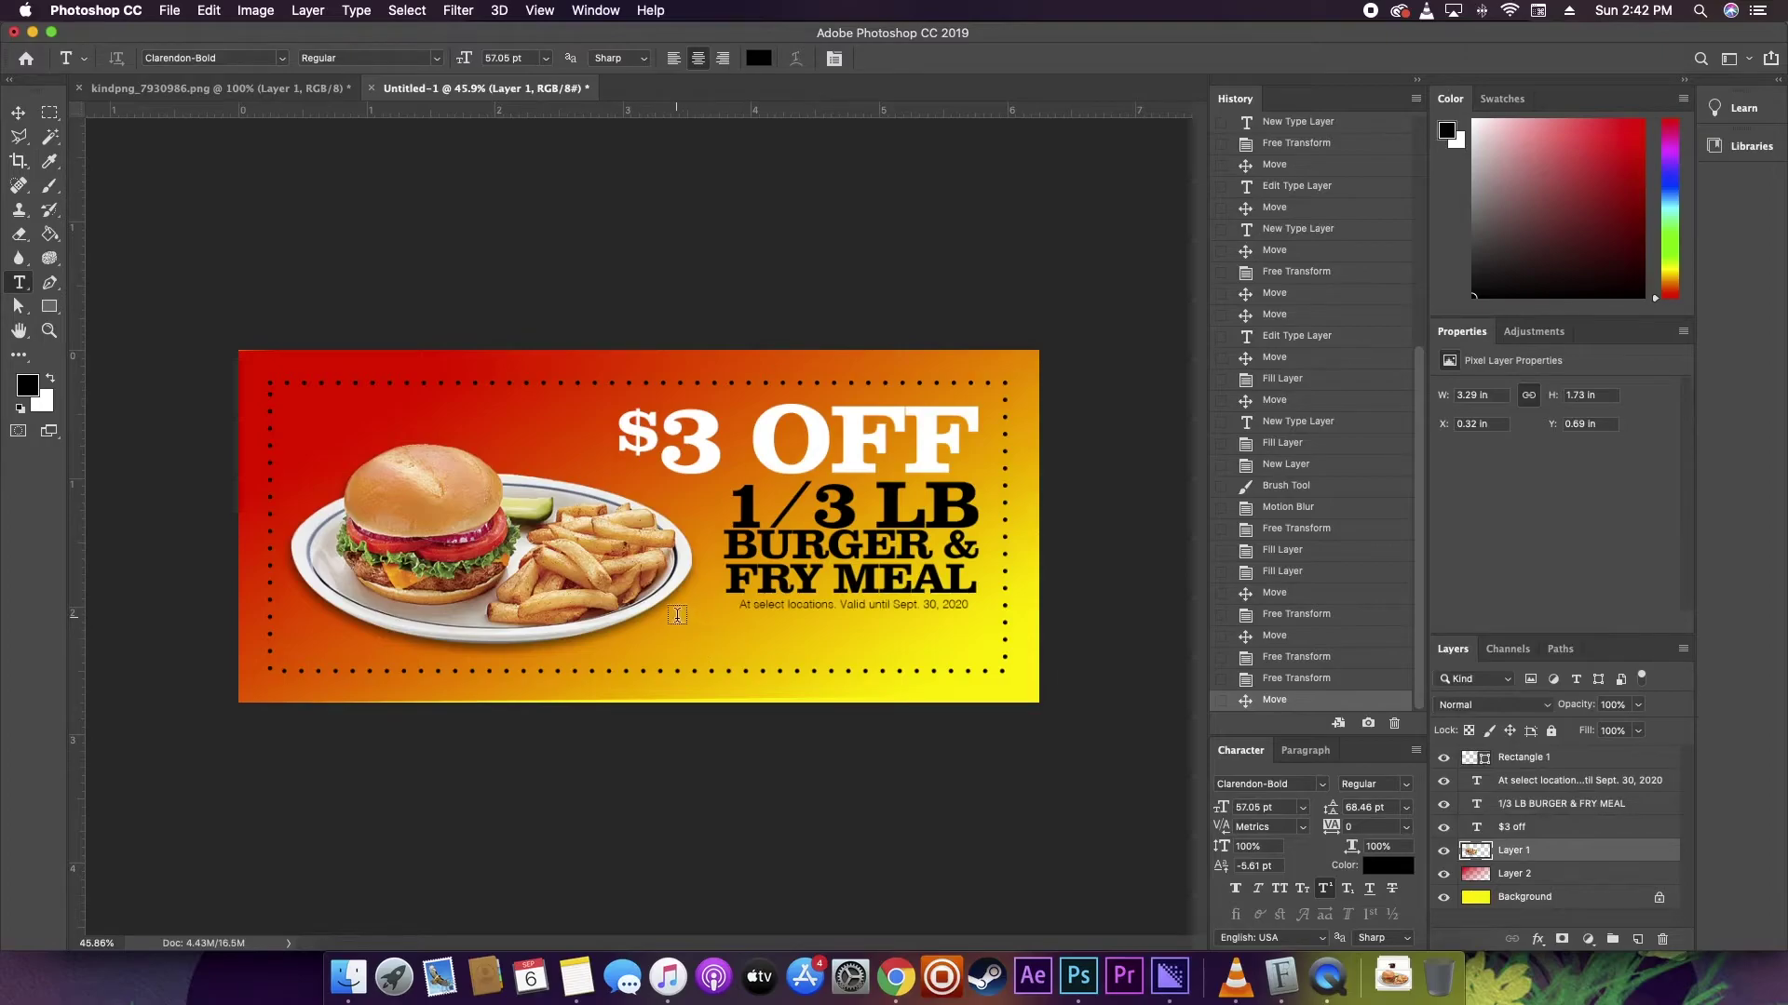
left_click_drag(677, 615, 1004, 670)
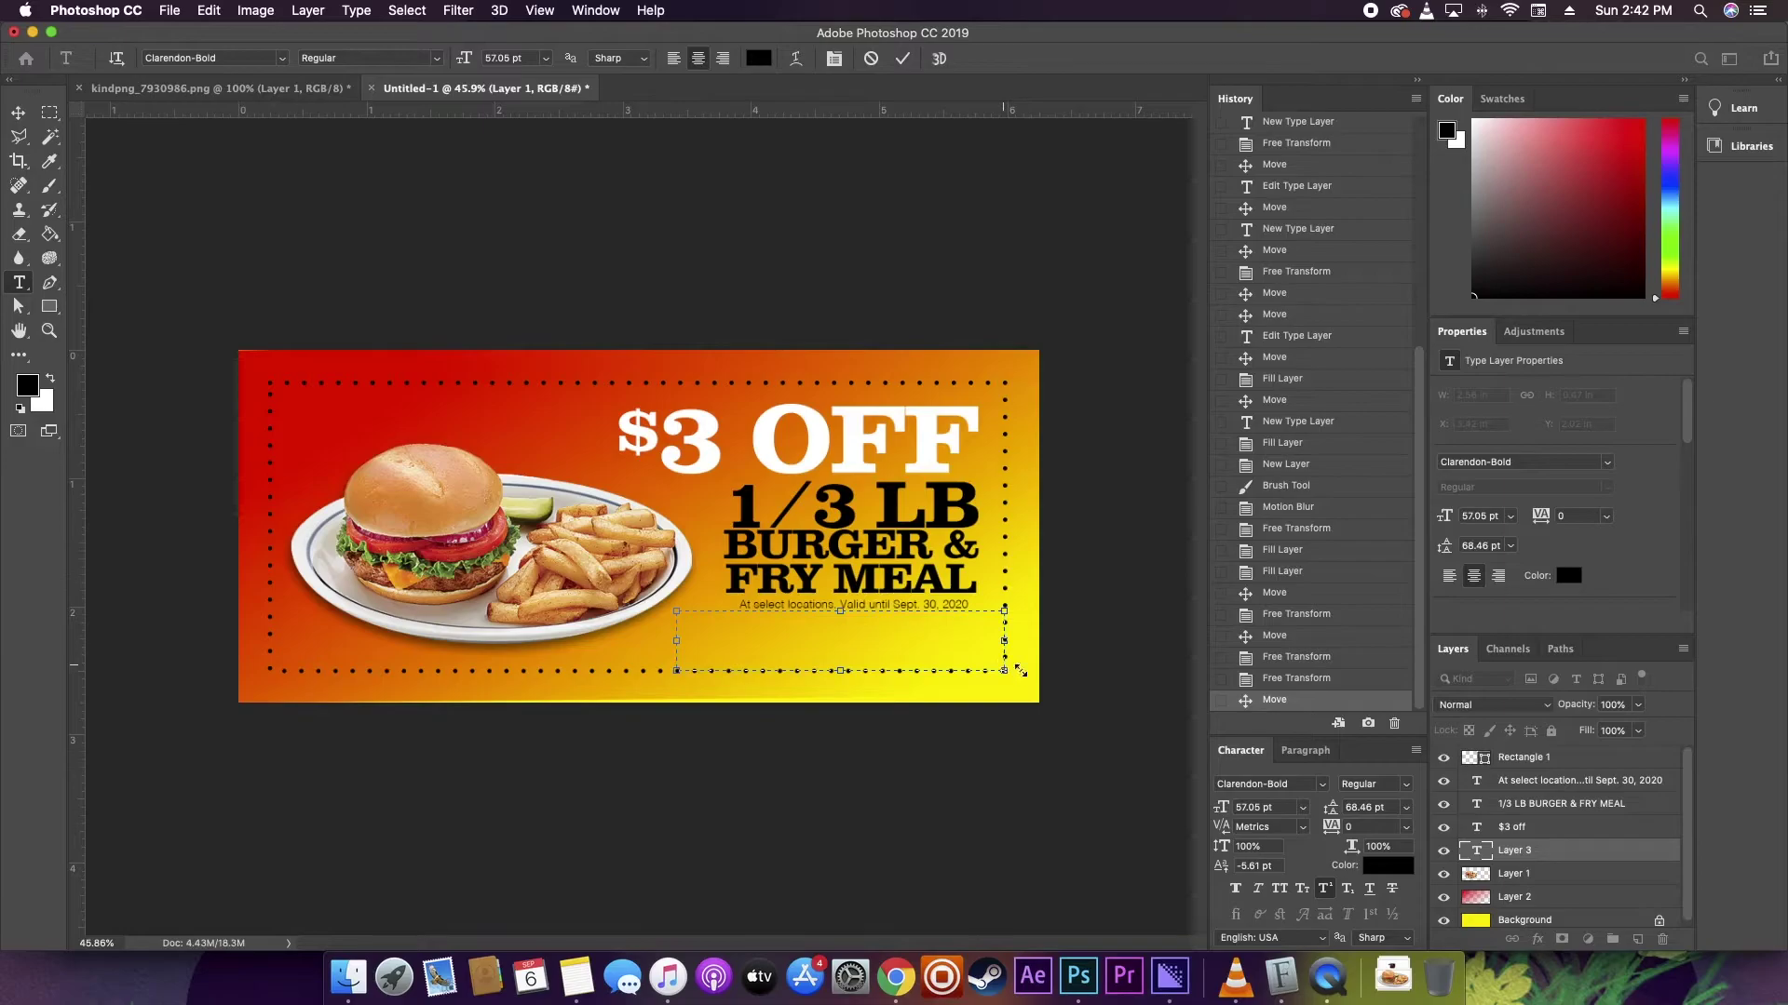
key("super+v")
key("super+a")
left_click_drag(1218, 803, 1177, 803)
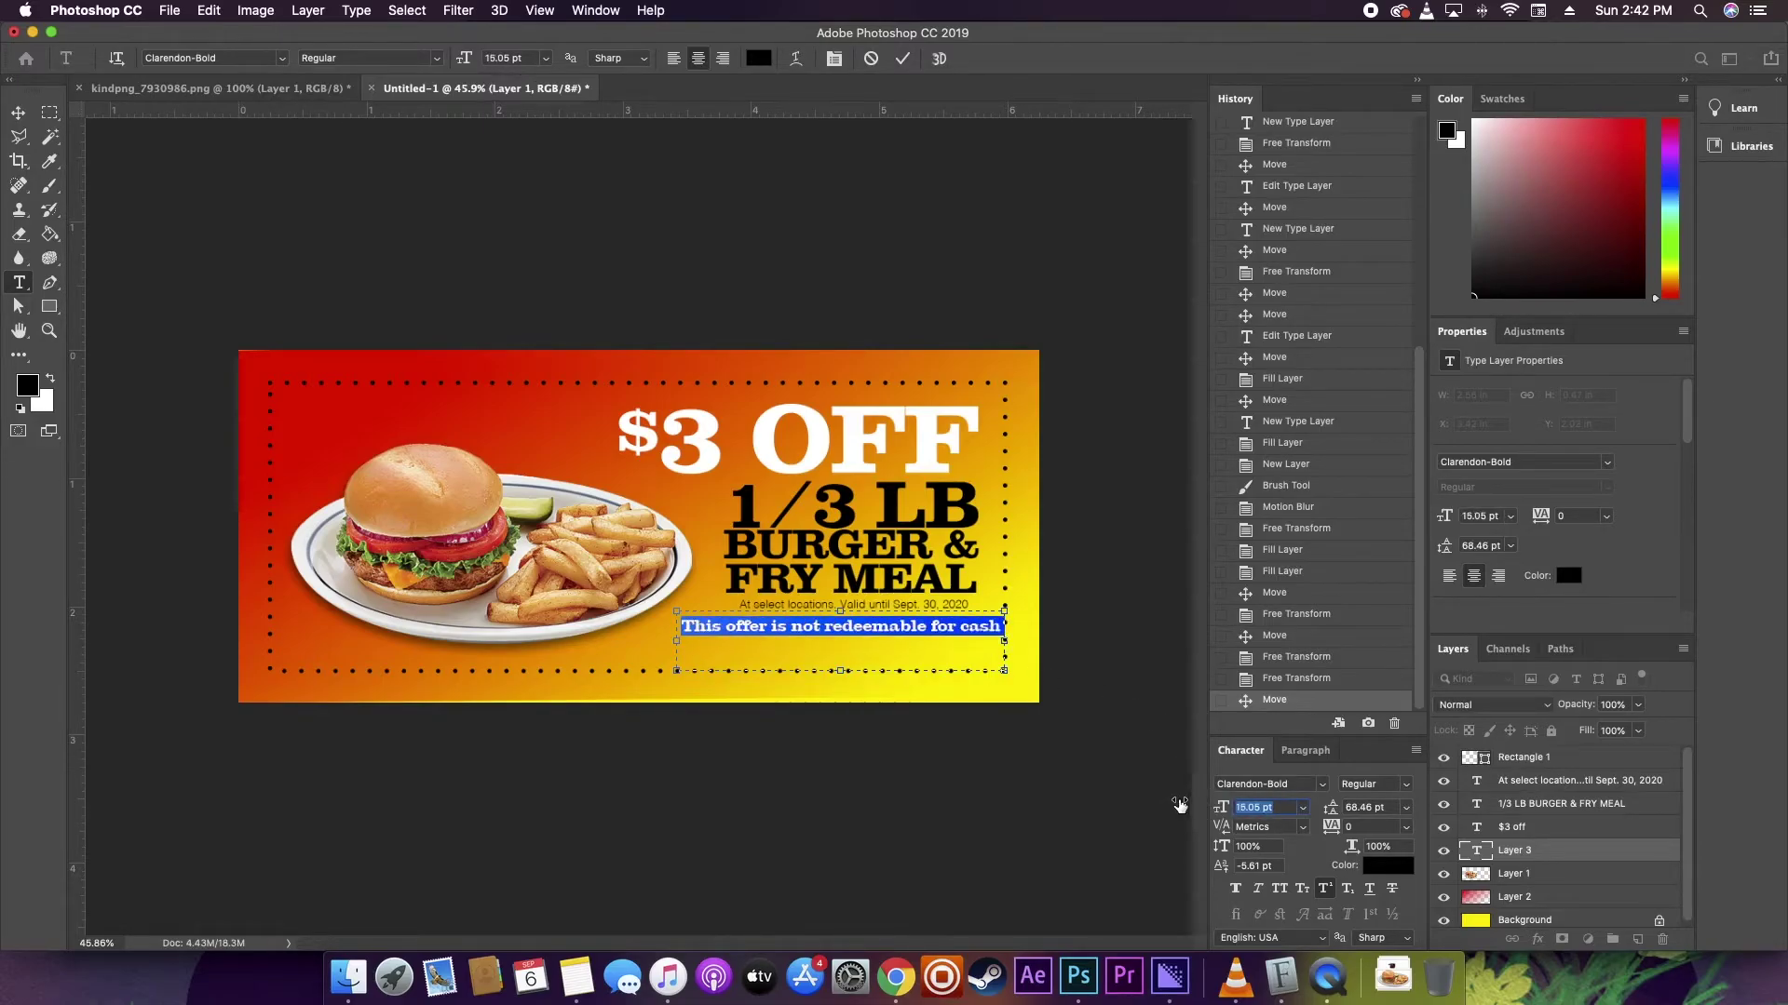
Set the disclaimer in Helvetica Light at 8 pt with tightened line spacing.
left_click(1292, 785)
type("helvetica")
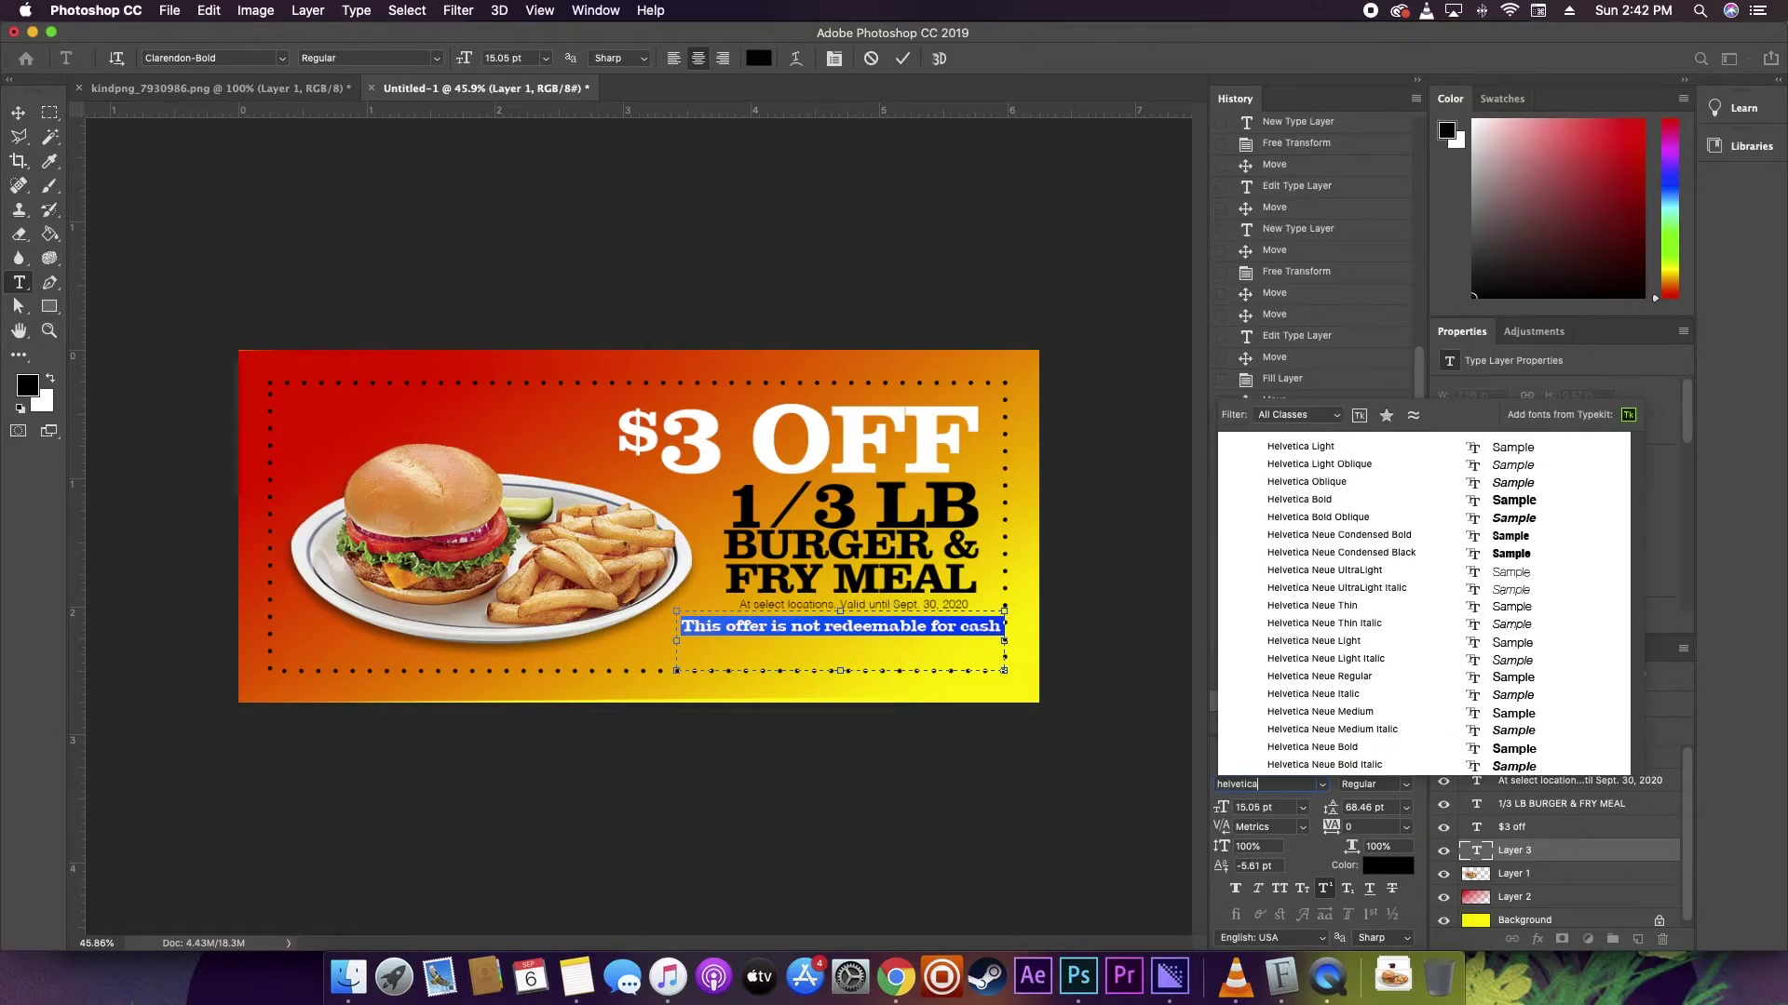
left_click(1430, 447)
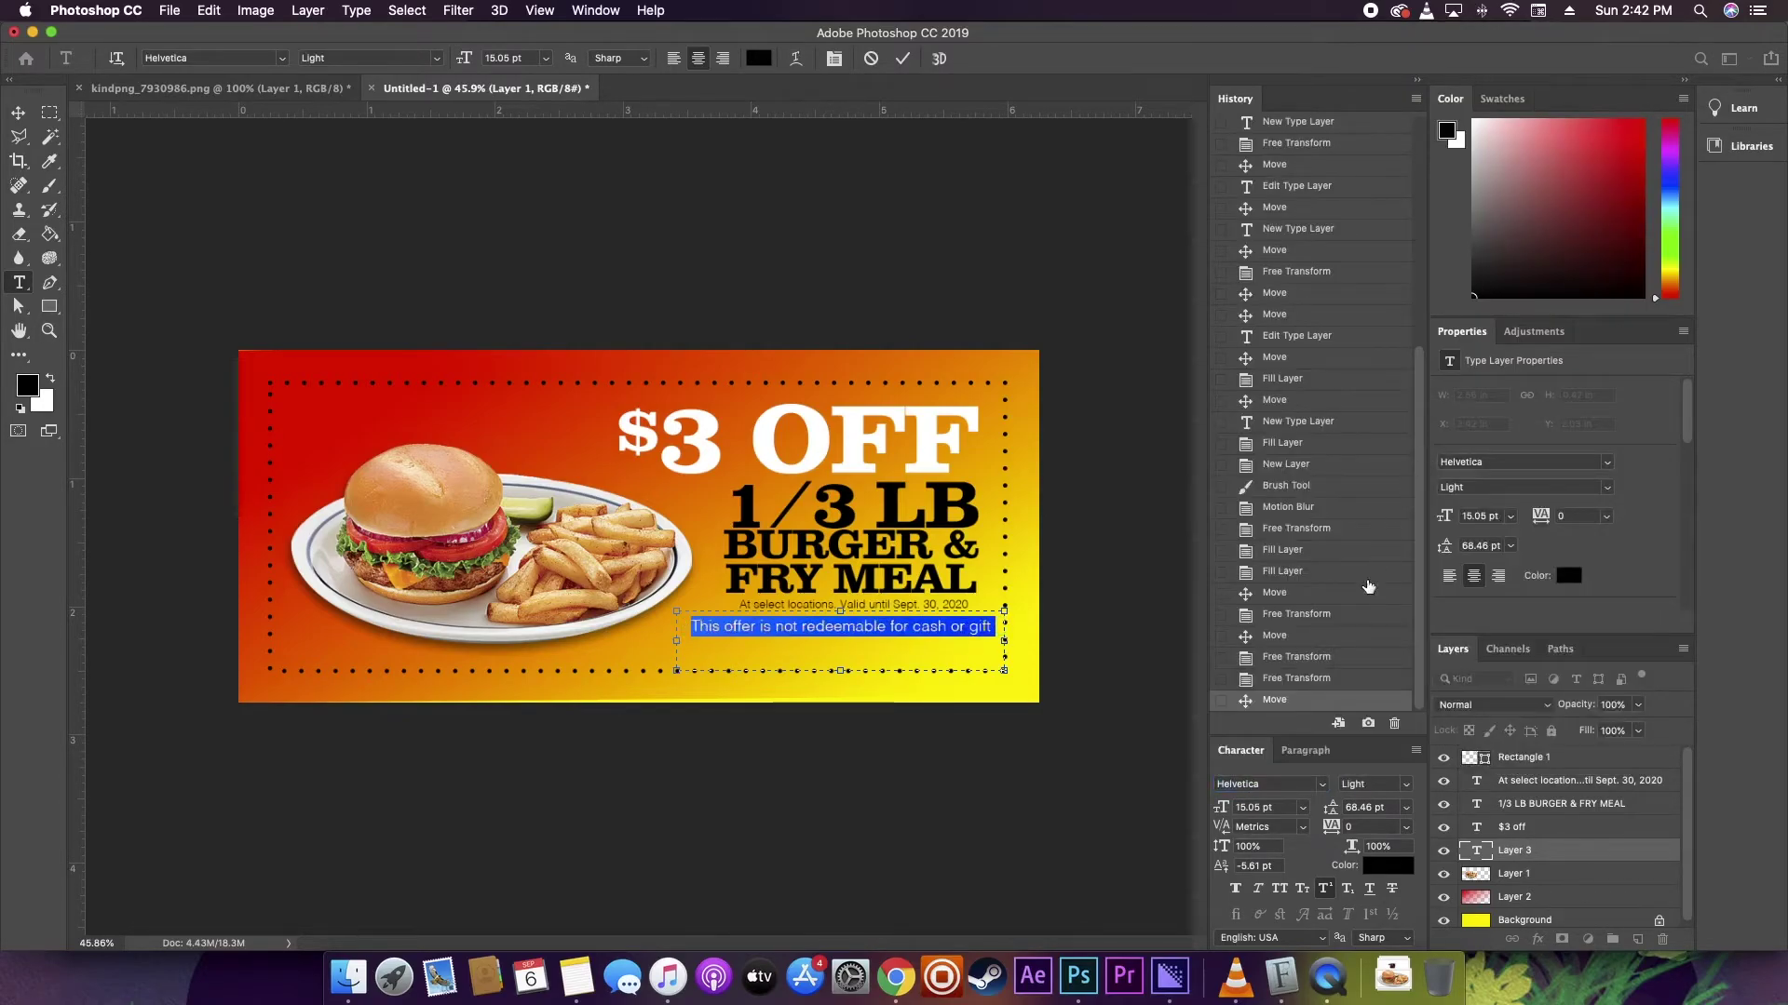
left_click(1407, 808)
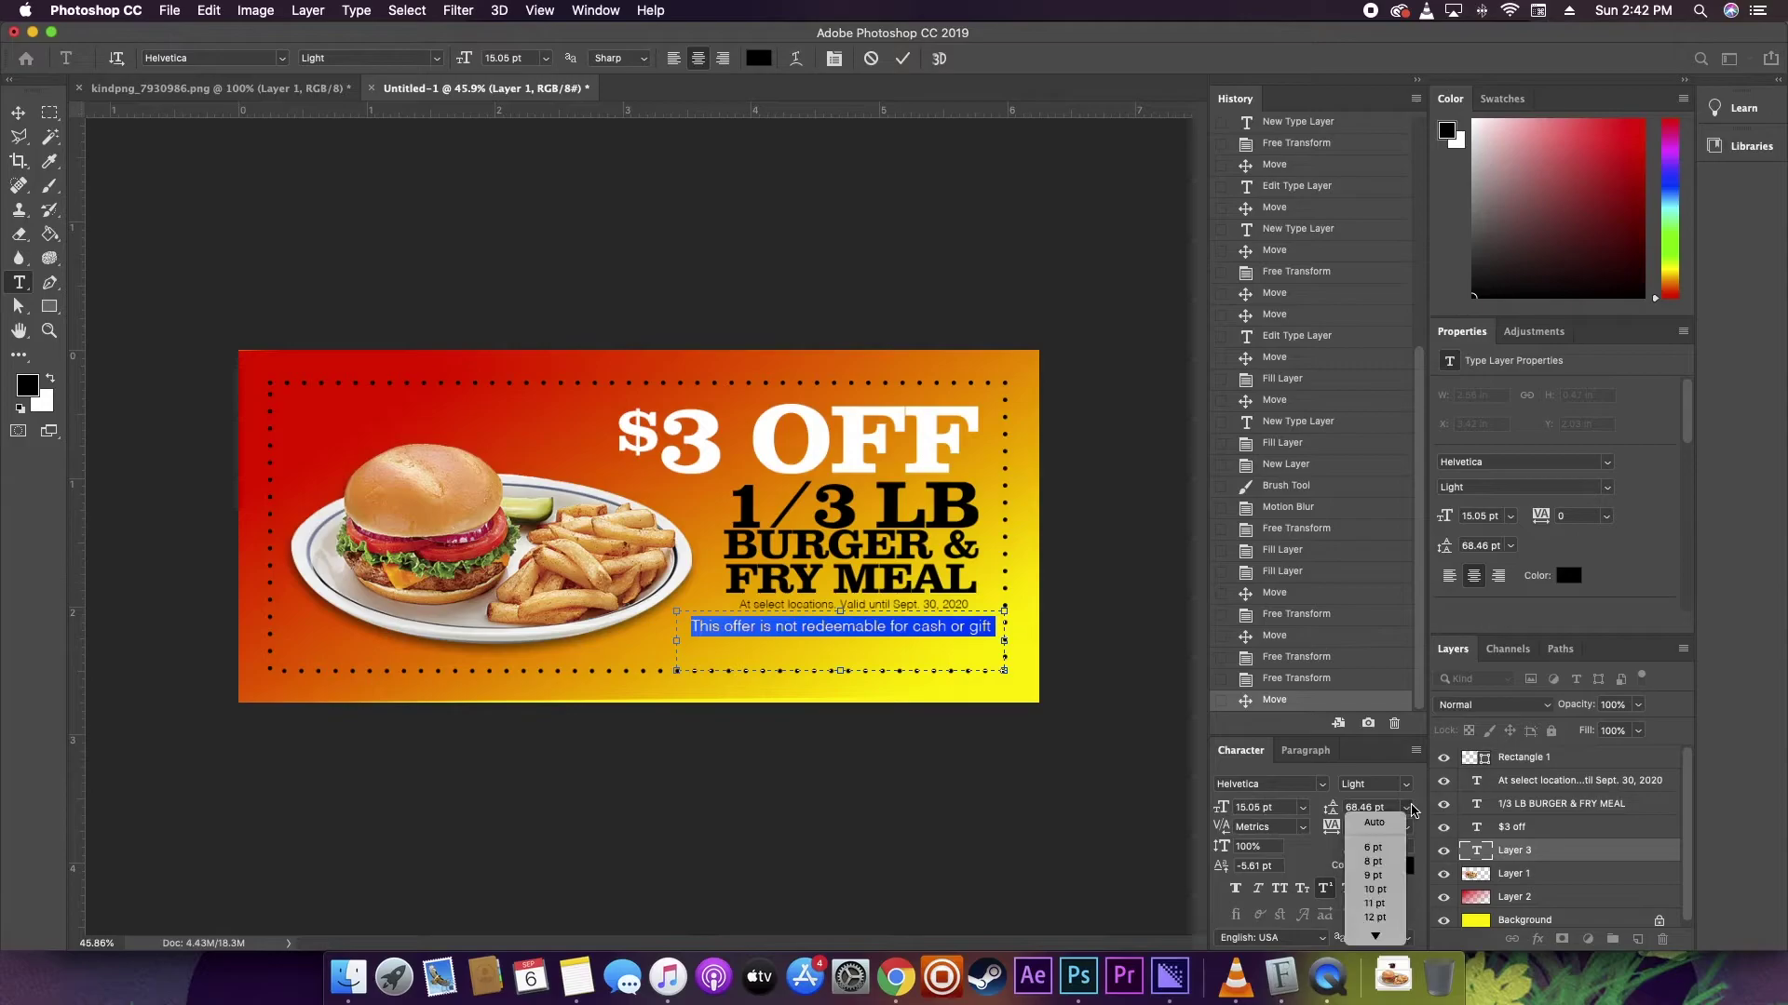
left_click(1391, 824)
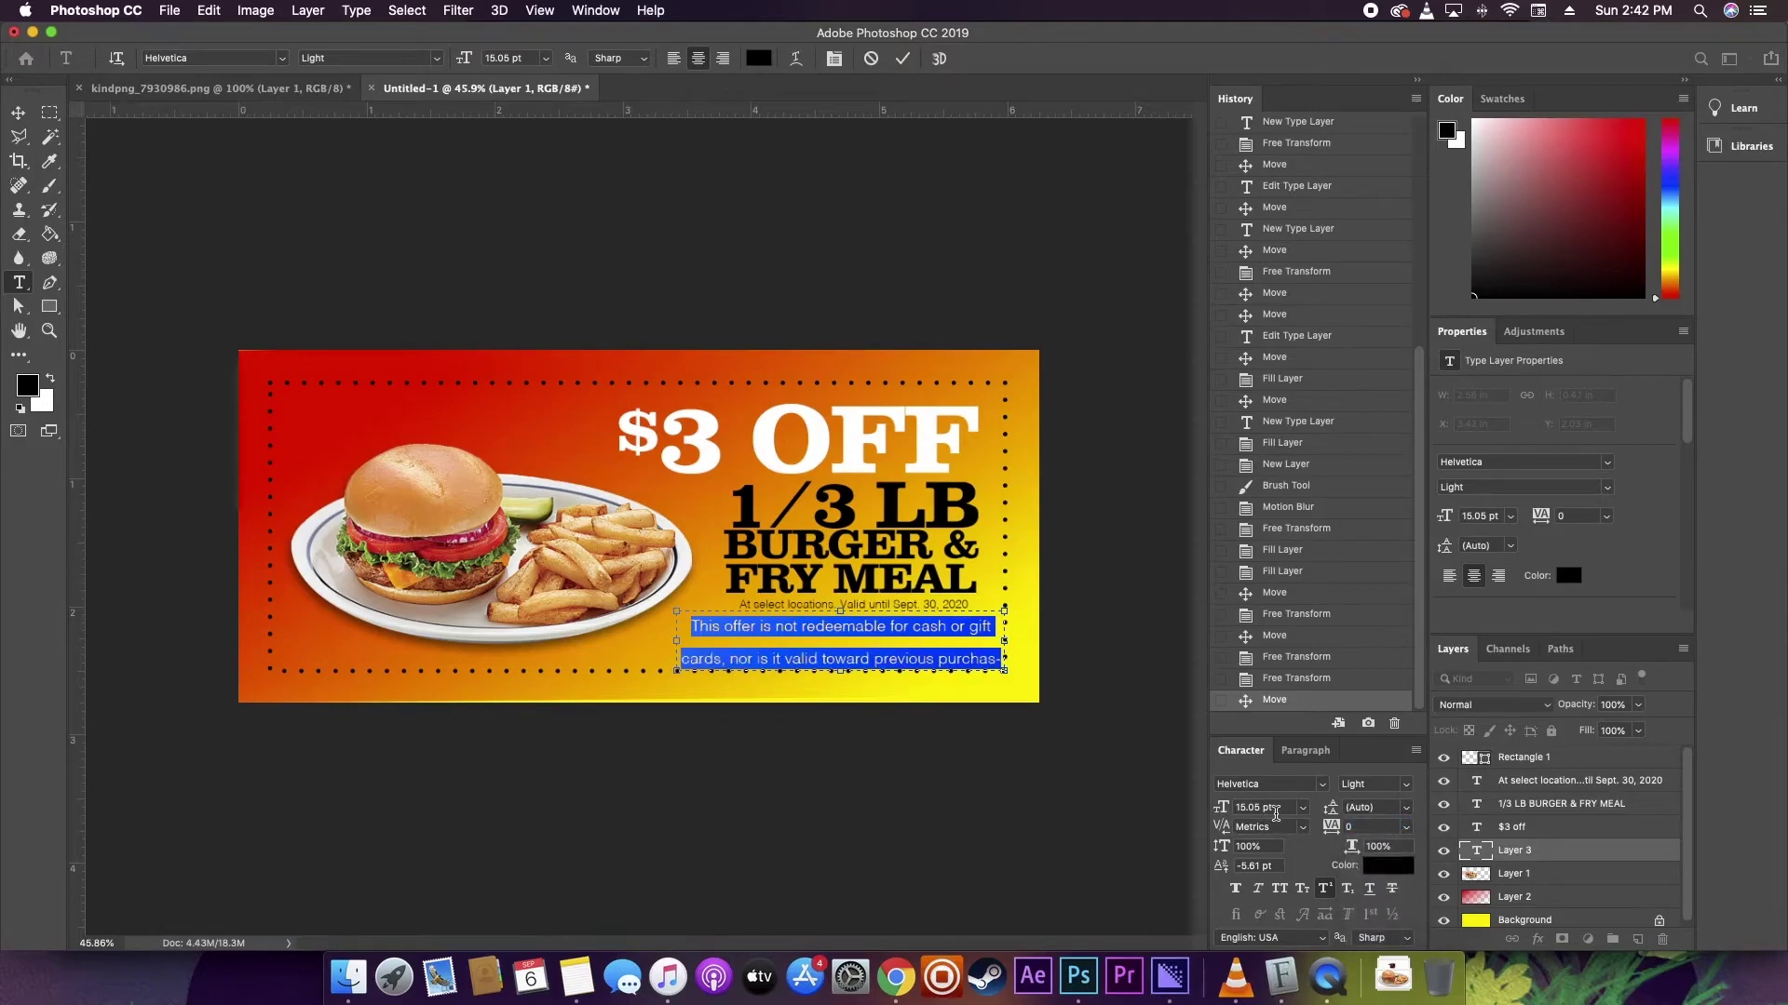
key("Down")
key("Down")
key("Down")
key("Down")
key("Down")
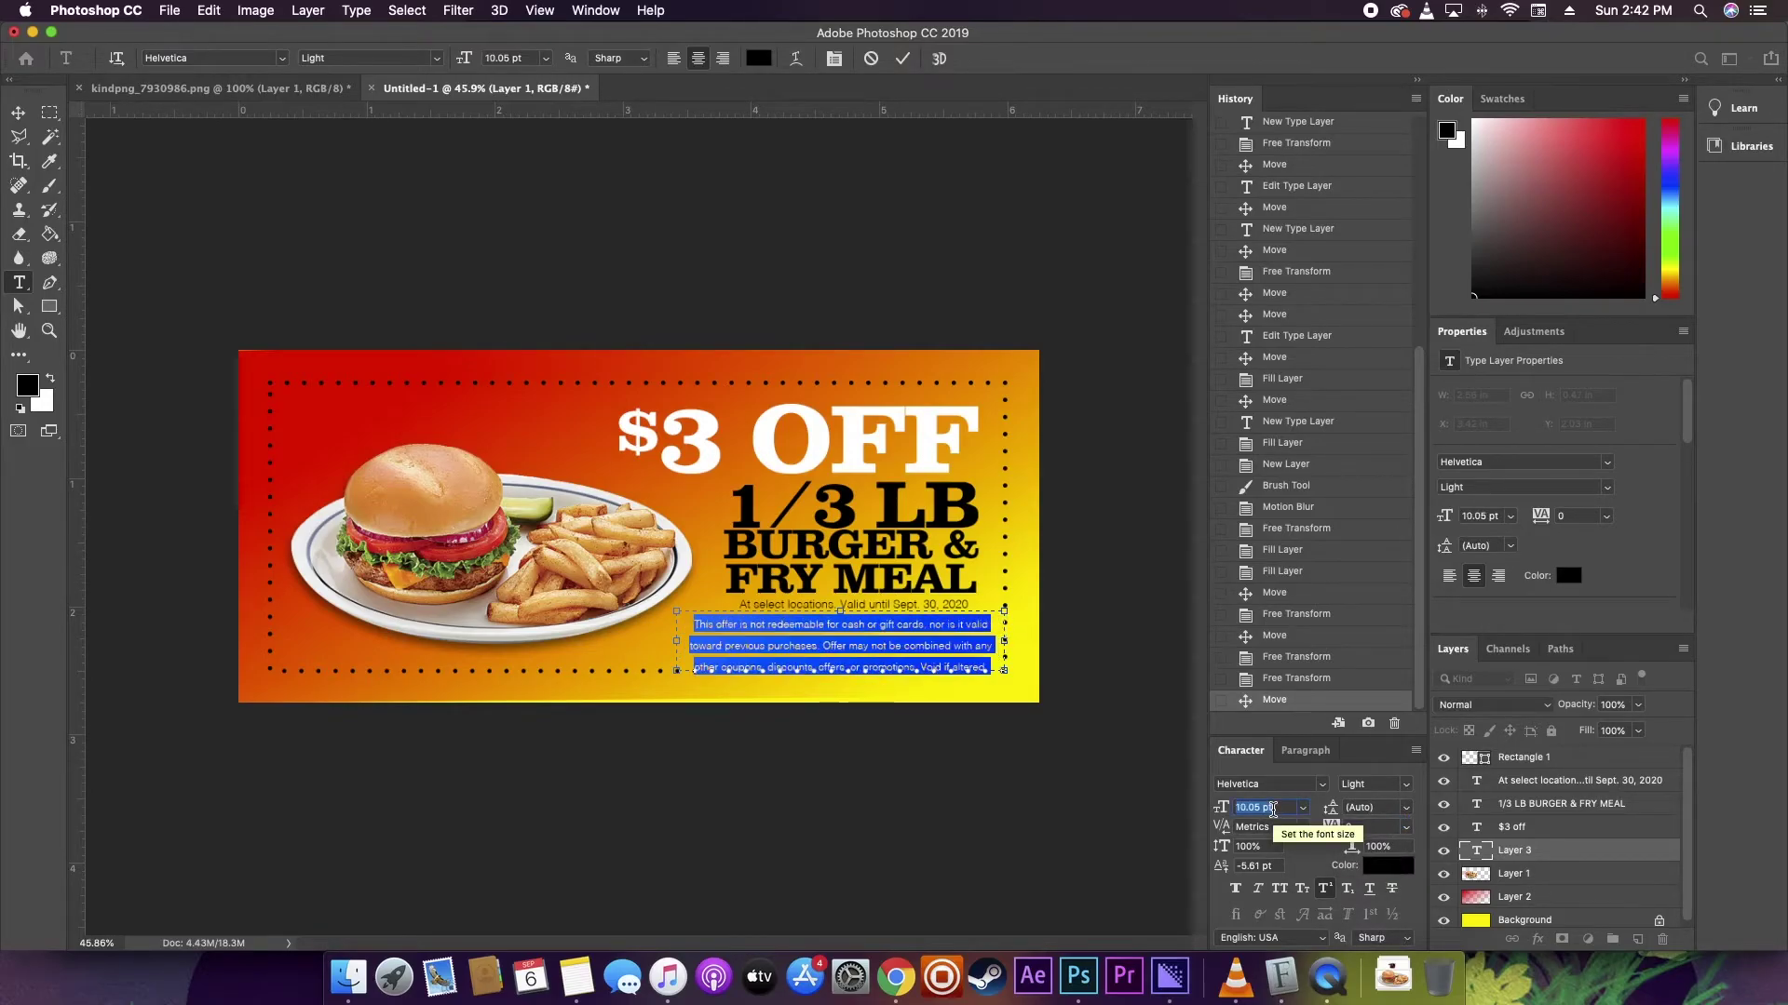
key("Down")
key("Down")
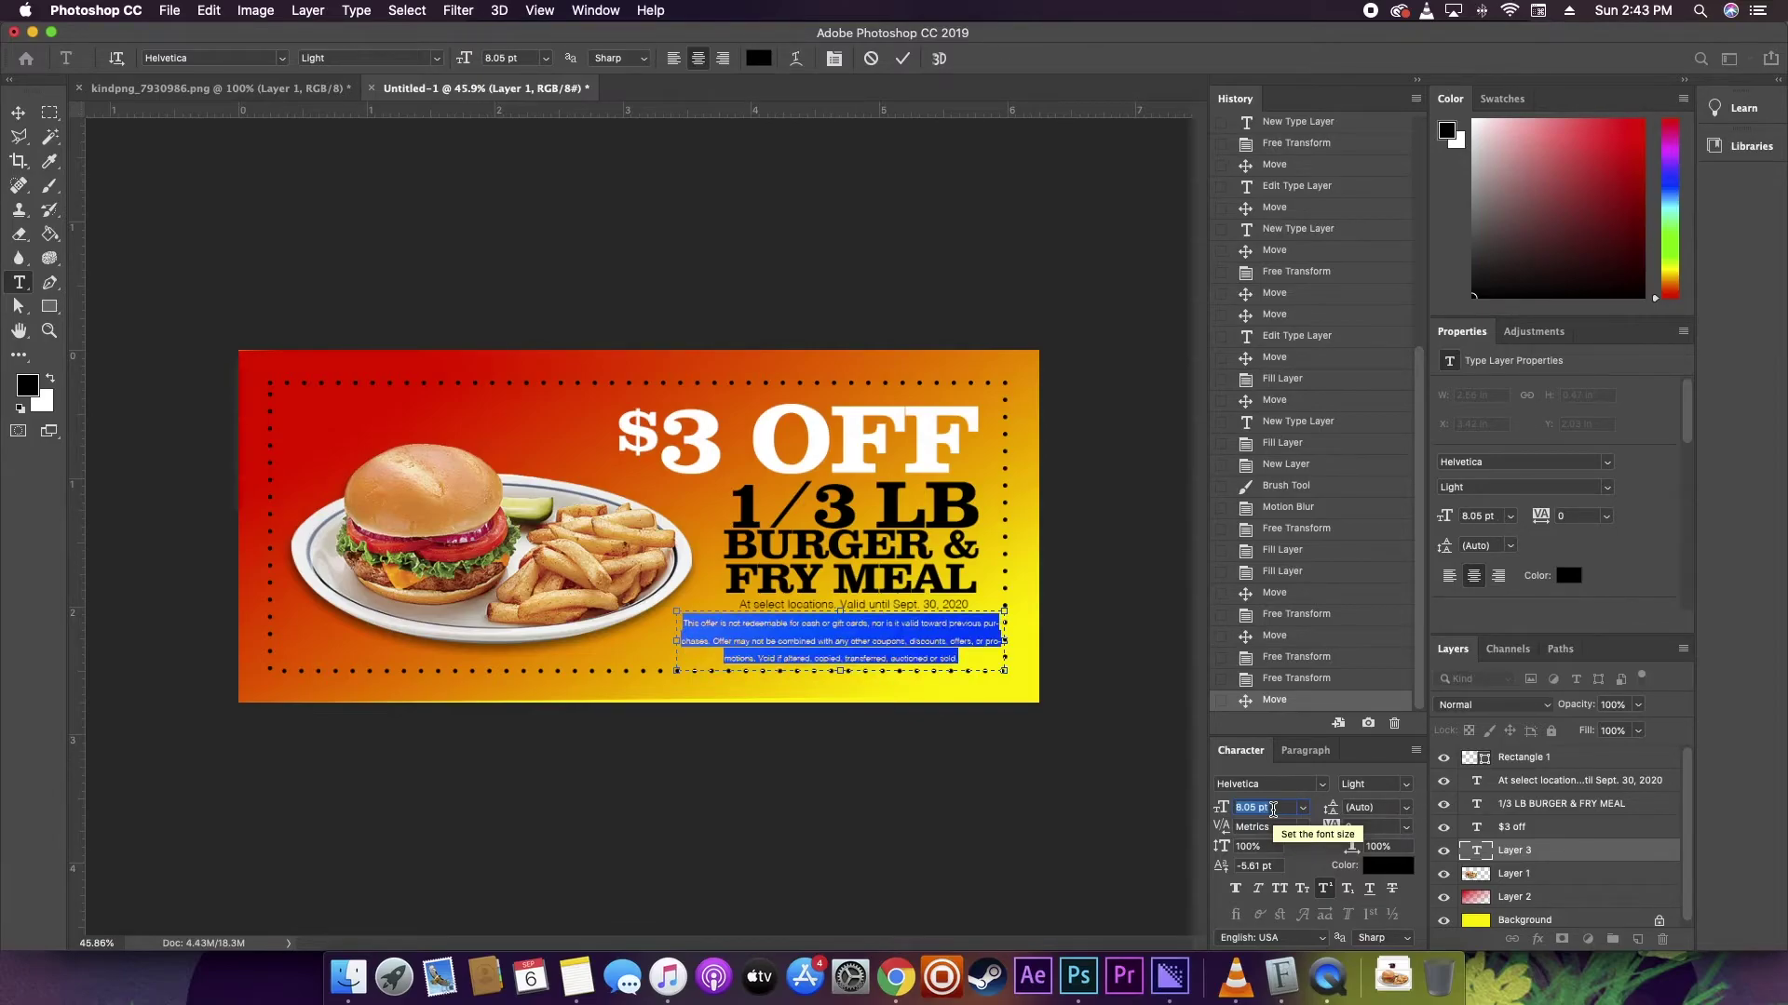
left_click_drag(1340, 810, 1333, 809)
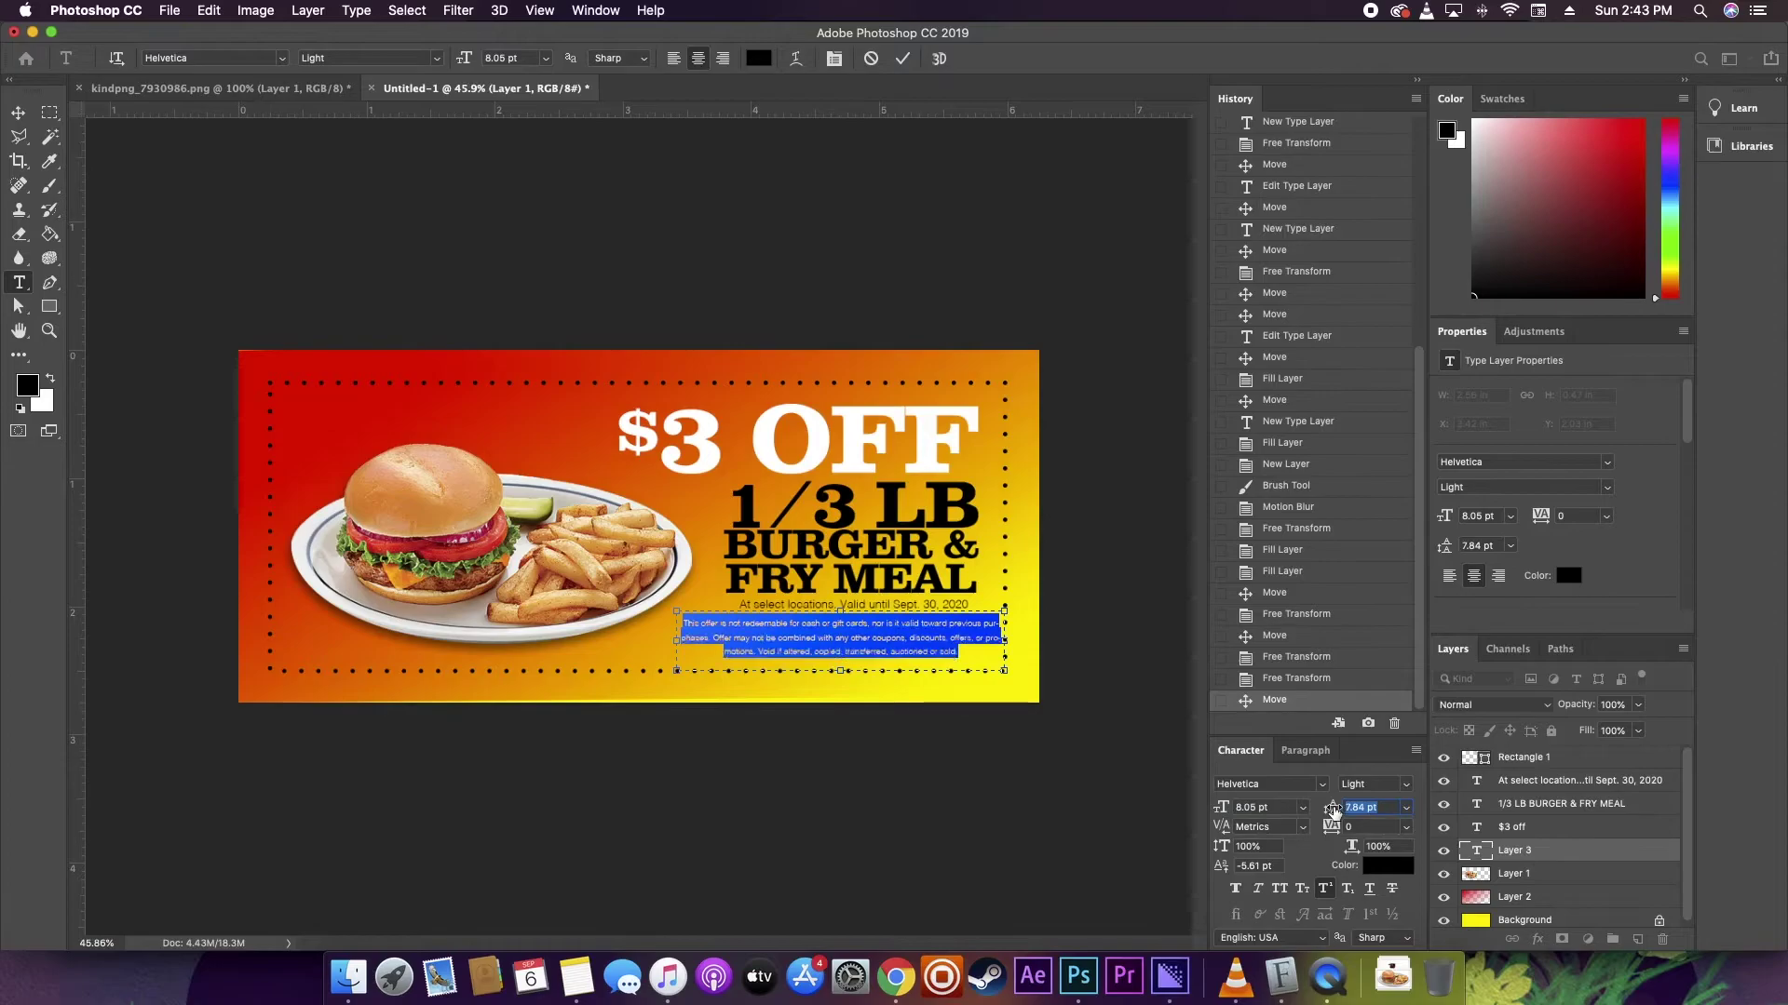
key("Return")
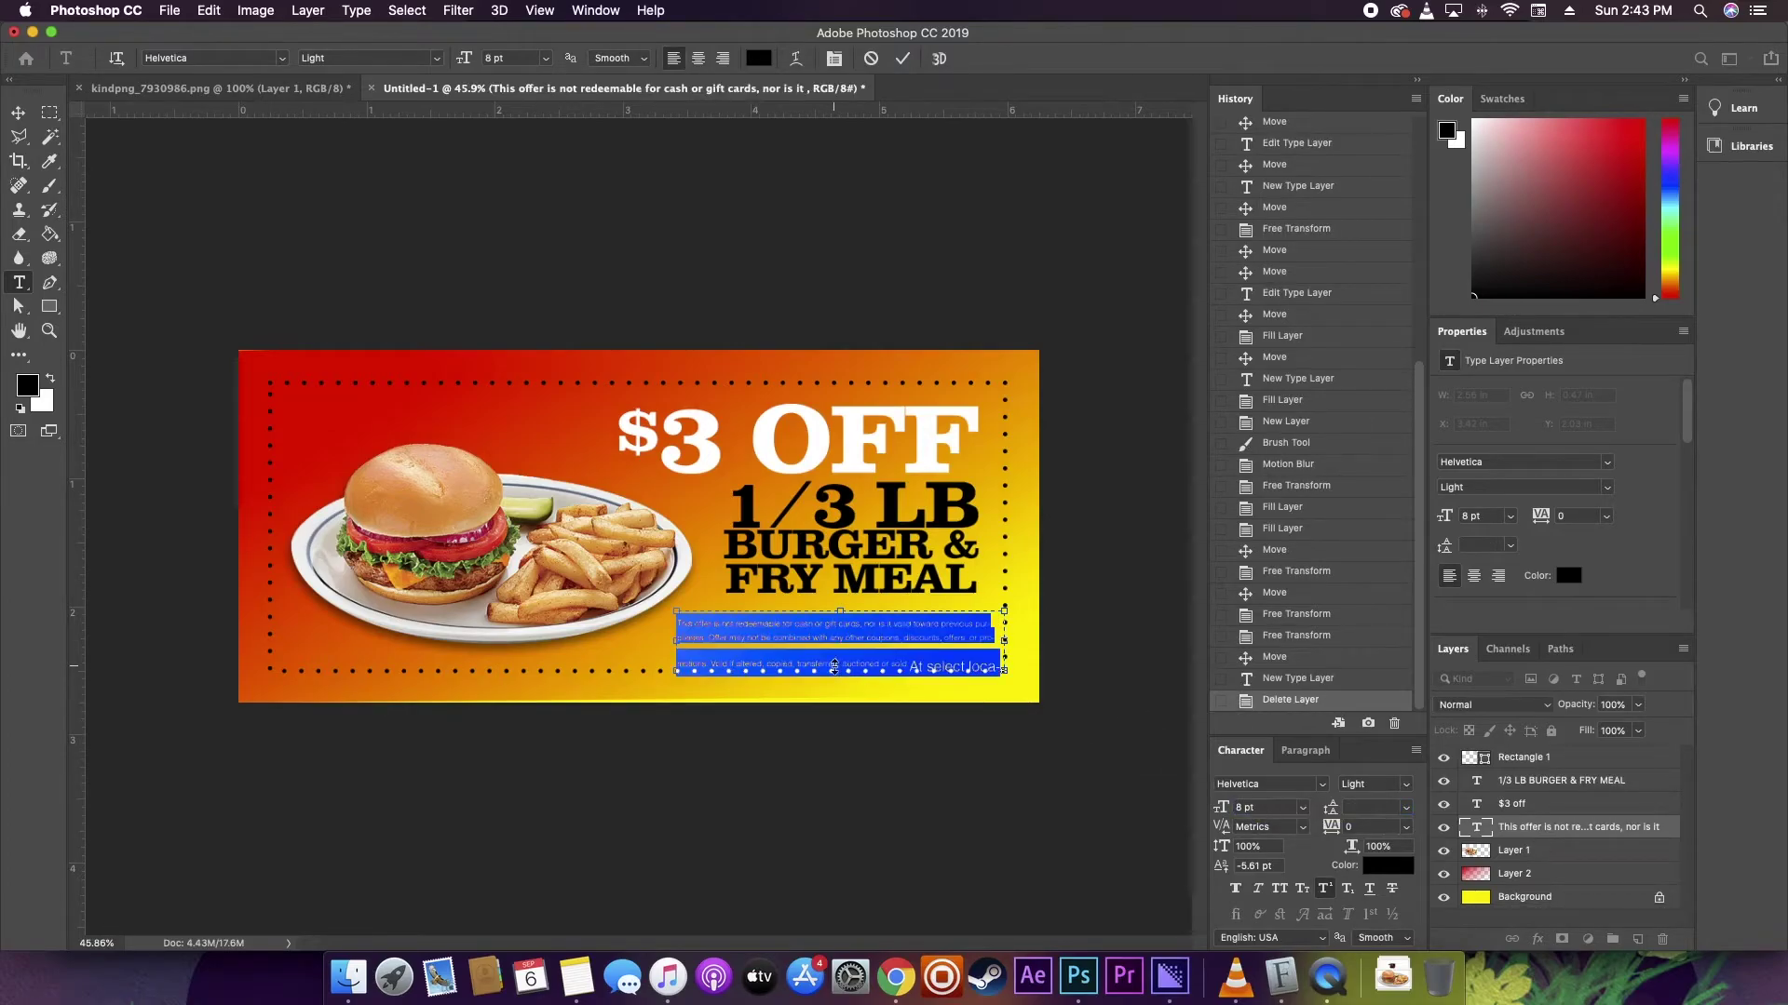
Enlarge the text box and replace the old expiry wording with 'Available at select locations'.
left_click_drag(834, 665, 837, 812)
left_click_drag(873, 693, 915, 656)
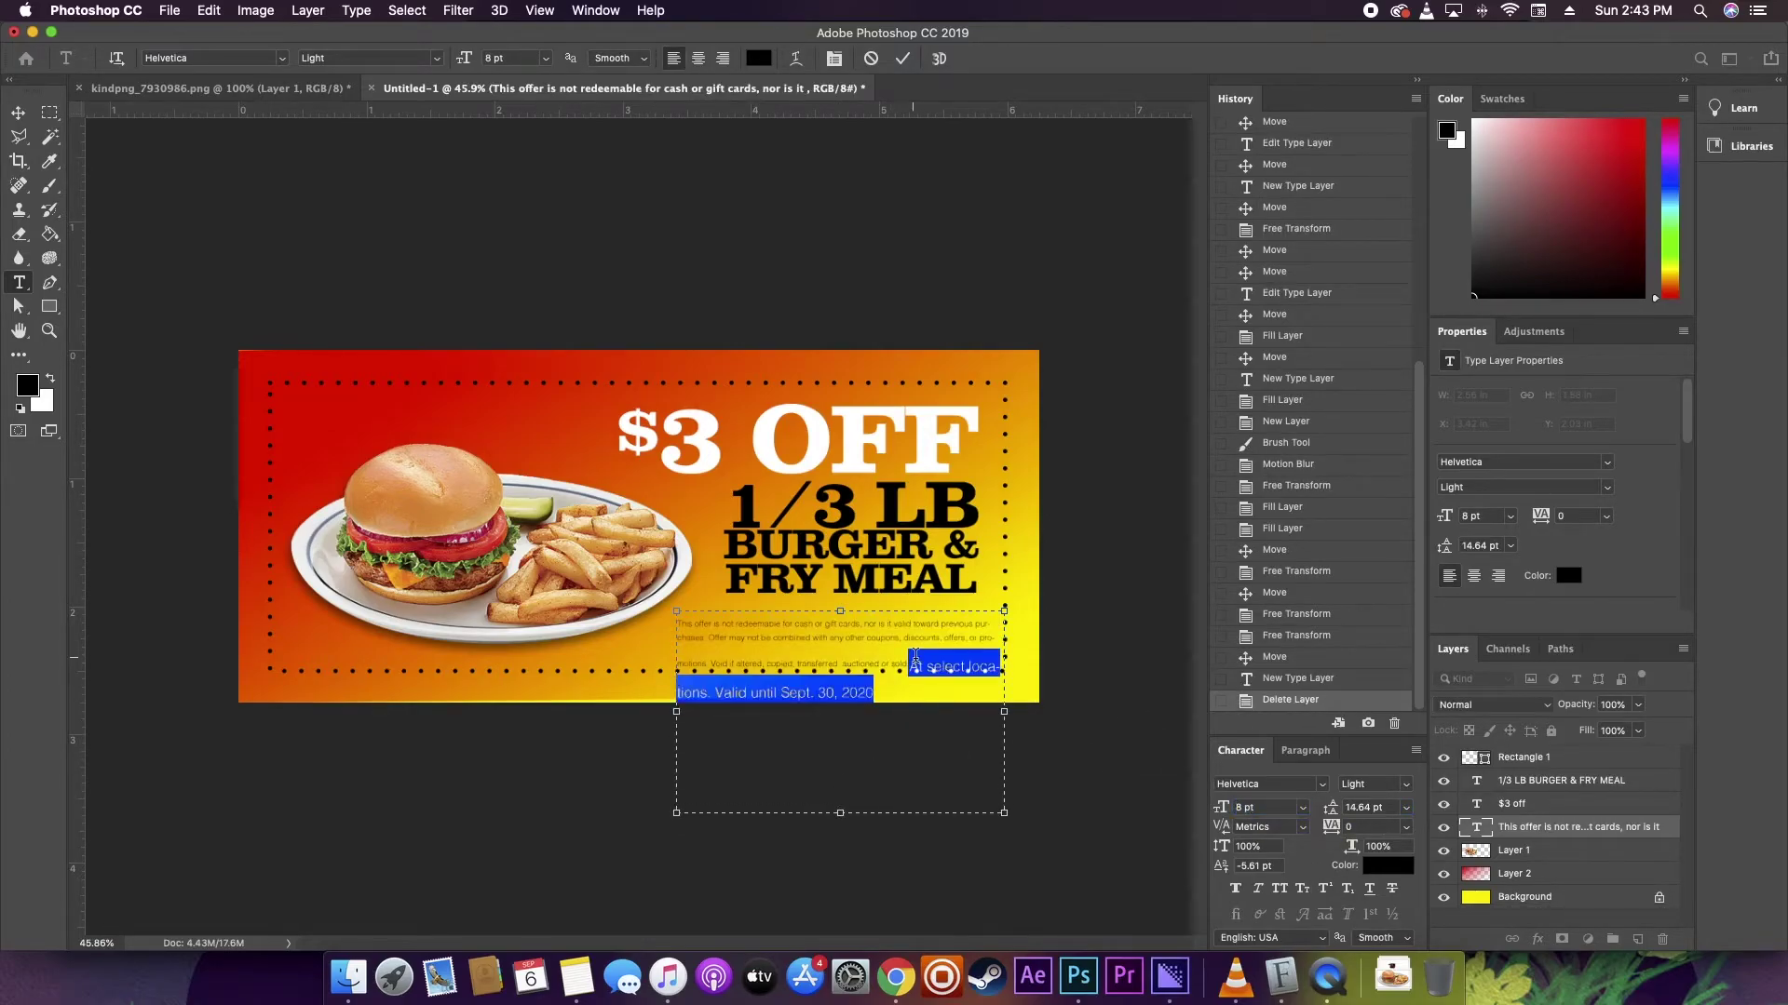
key("BackSpace")
type("Available at select locations")
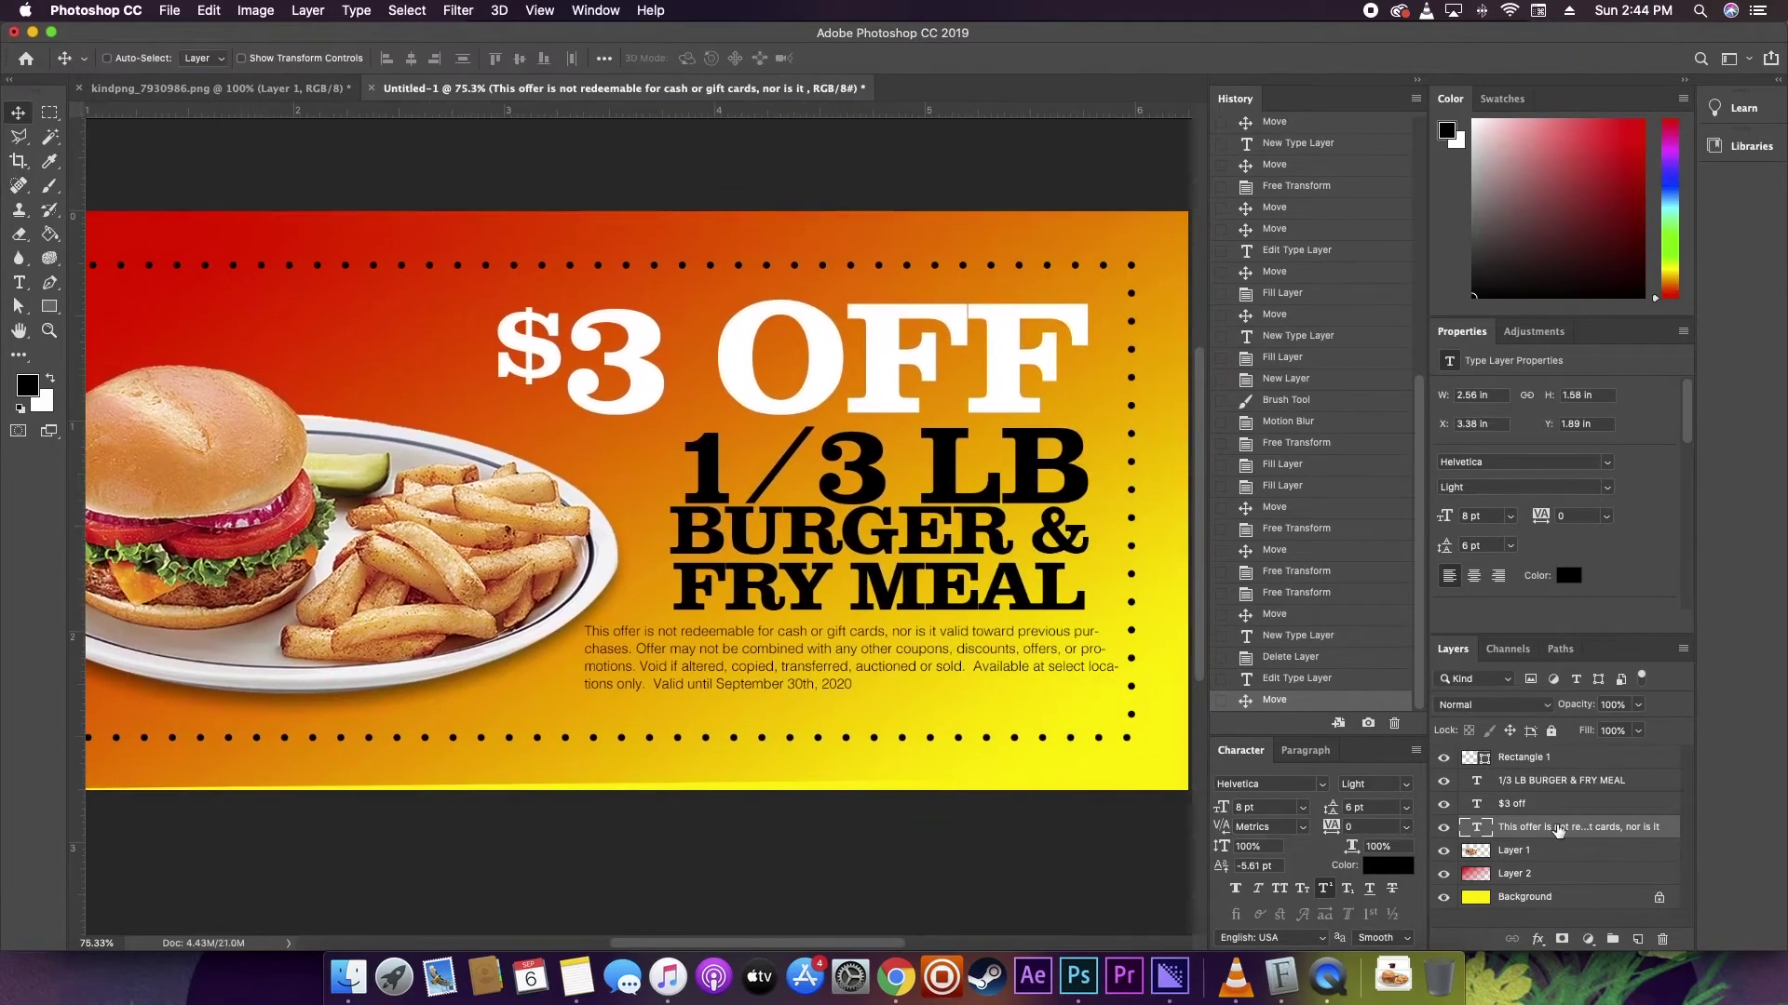
Set 'Burger Bob's' in Asset at 12 pt and 'BEEF PARADISE' in Arial Black.
left_click(281, 58)
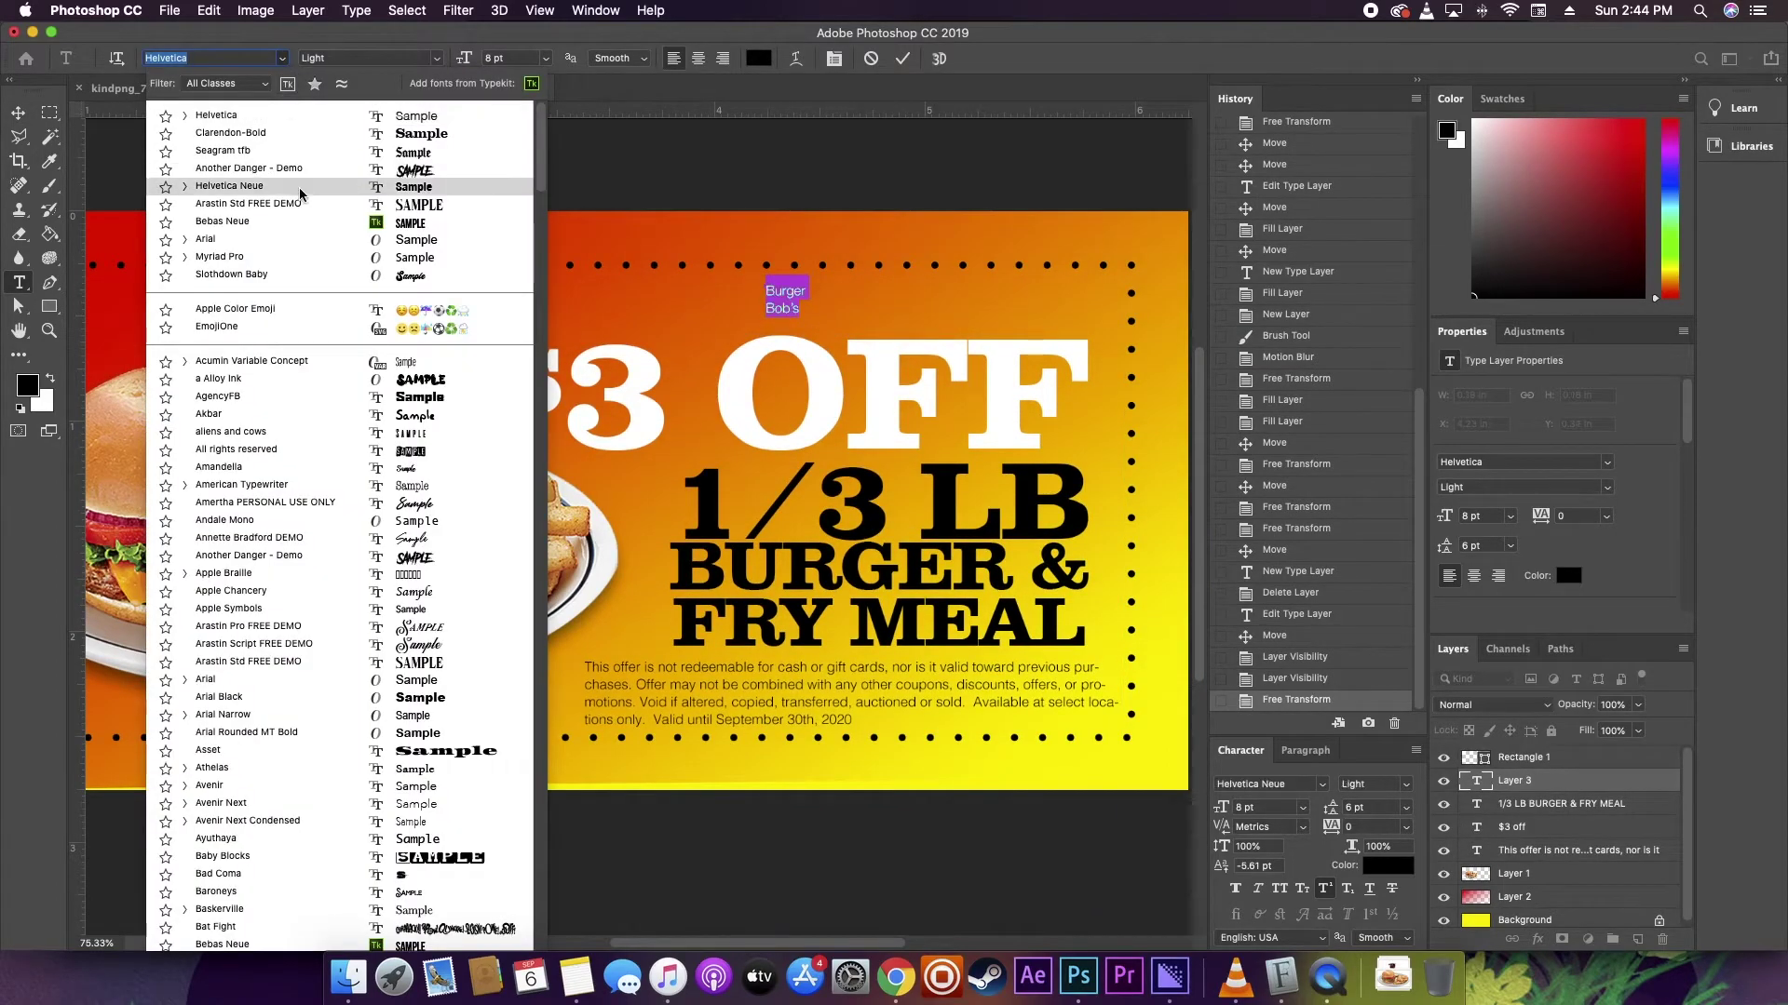
left_click(224, 182)
key("super+shift+period")
key("super+shift+period")
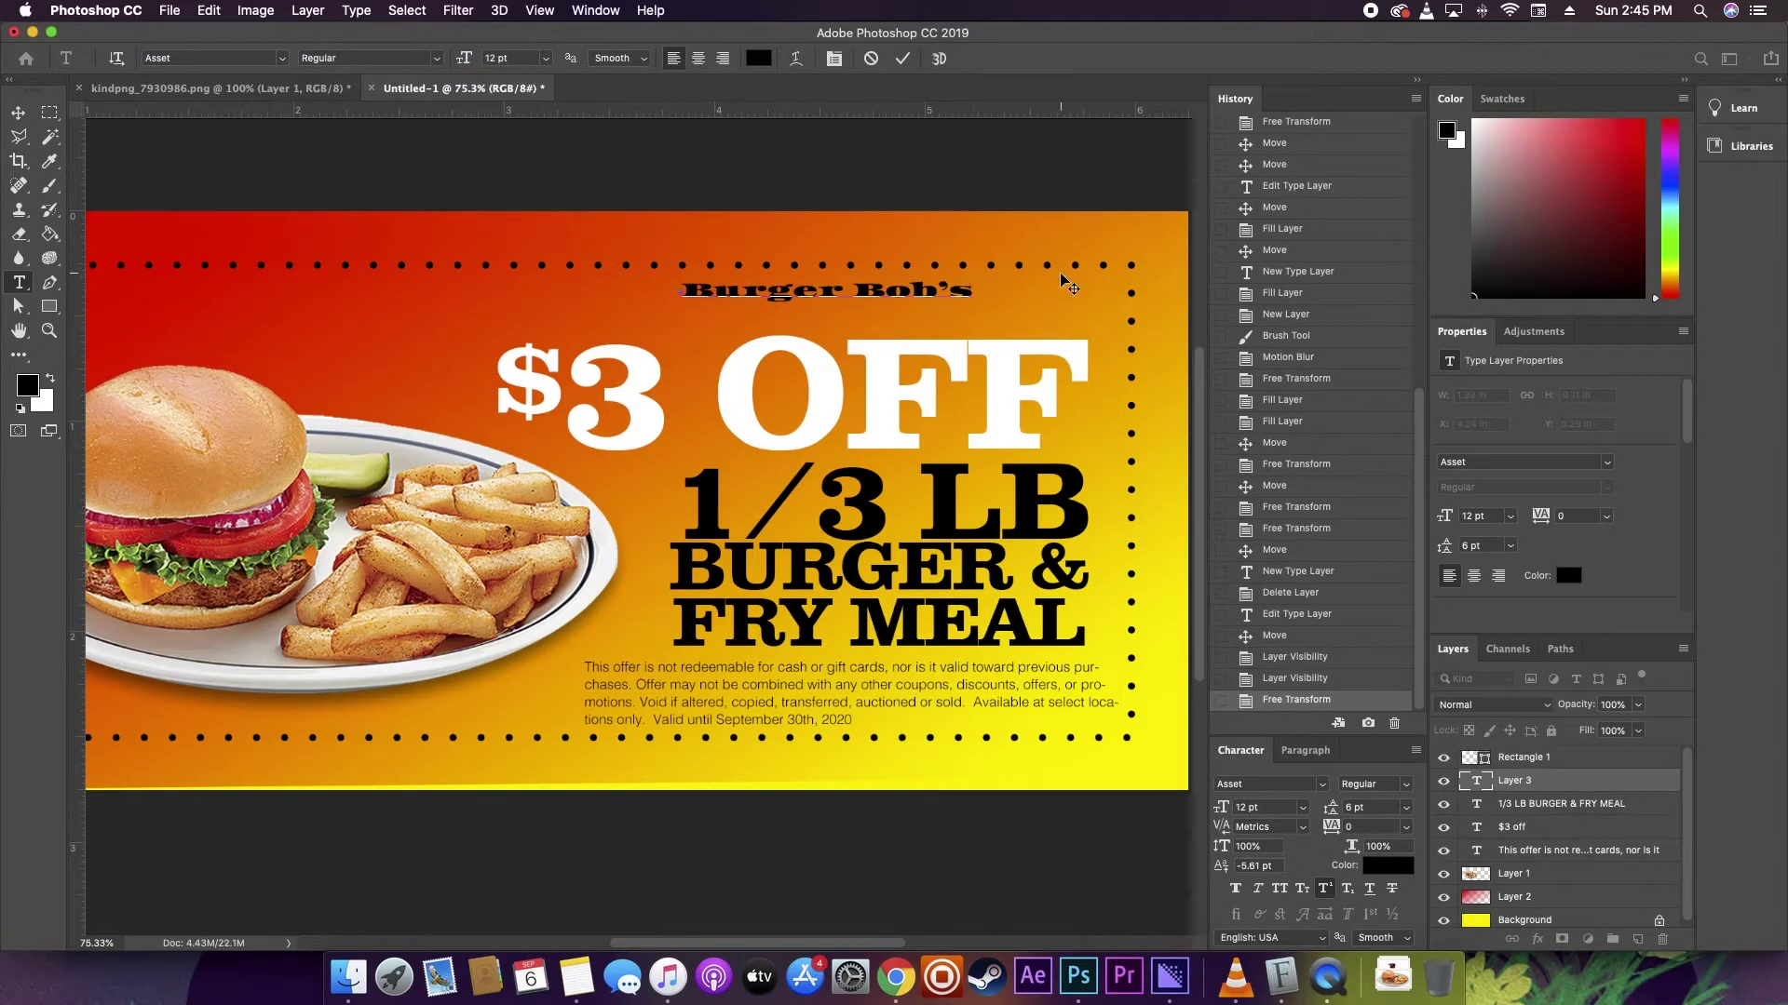
key("super+shift+c")
left_click(1321, 784)
left_click(1322, 625)
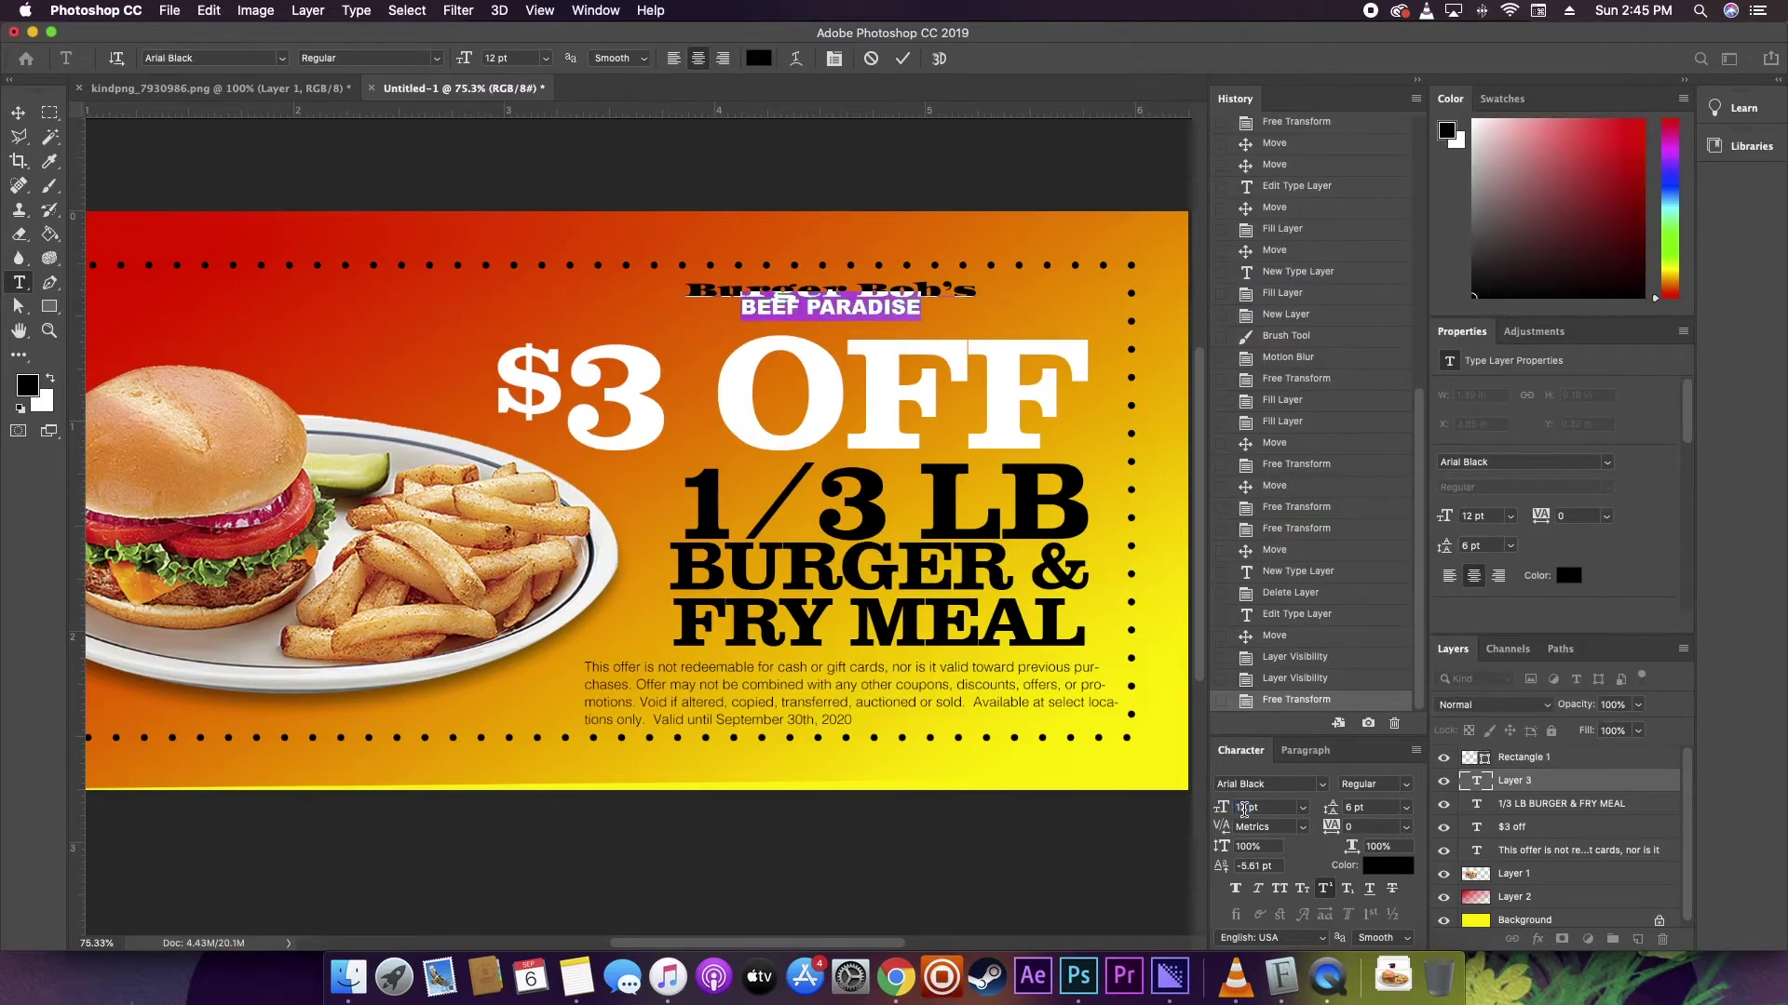
key("super+Return")
Move the heading to the coupon's top-left corner and make Burger Bob's yellow.
key("super+minus")
left_click_drag(821, 339, 542, 367)
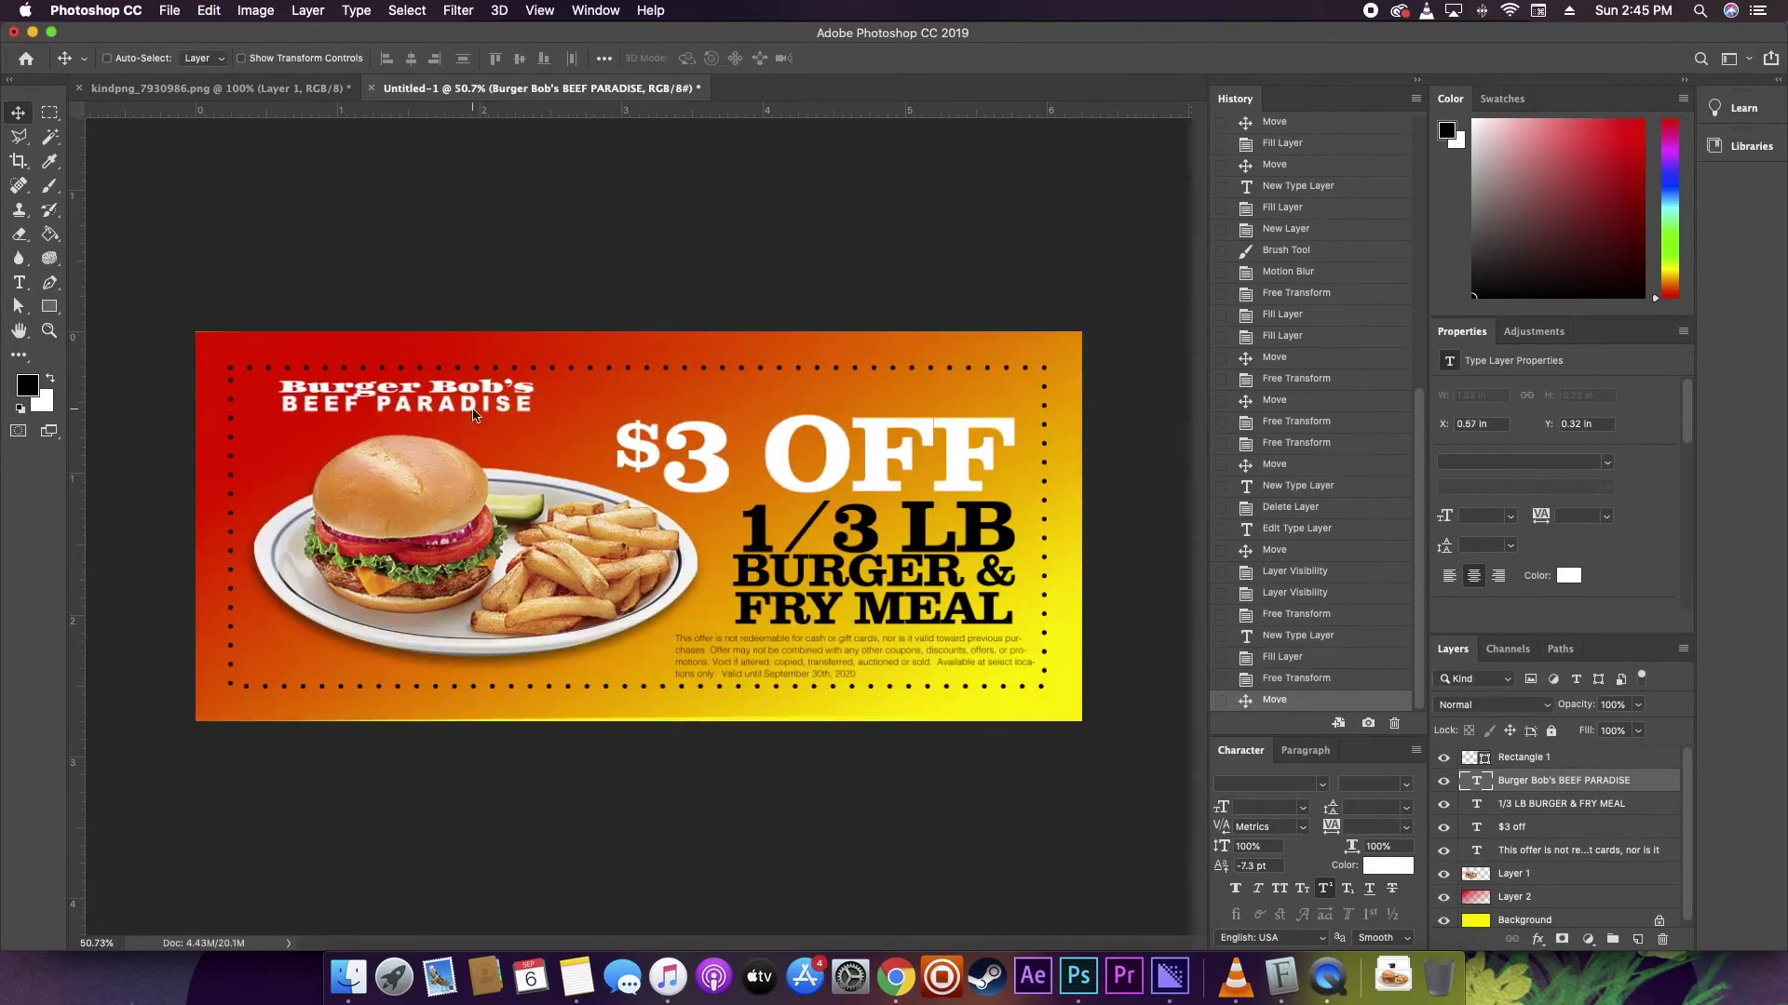
left_click_drag(263, 387, 579, 386)
left_click(759, 57)
left_click(1519, 386)
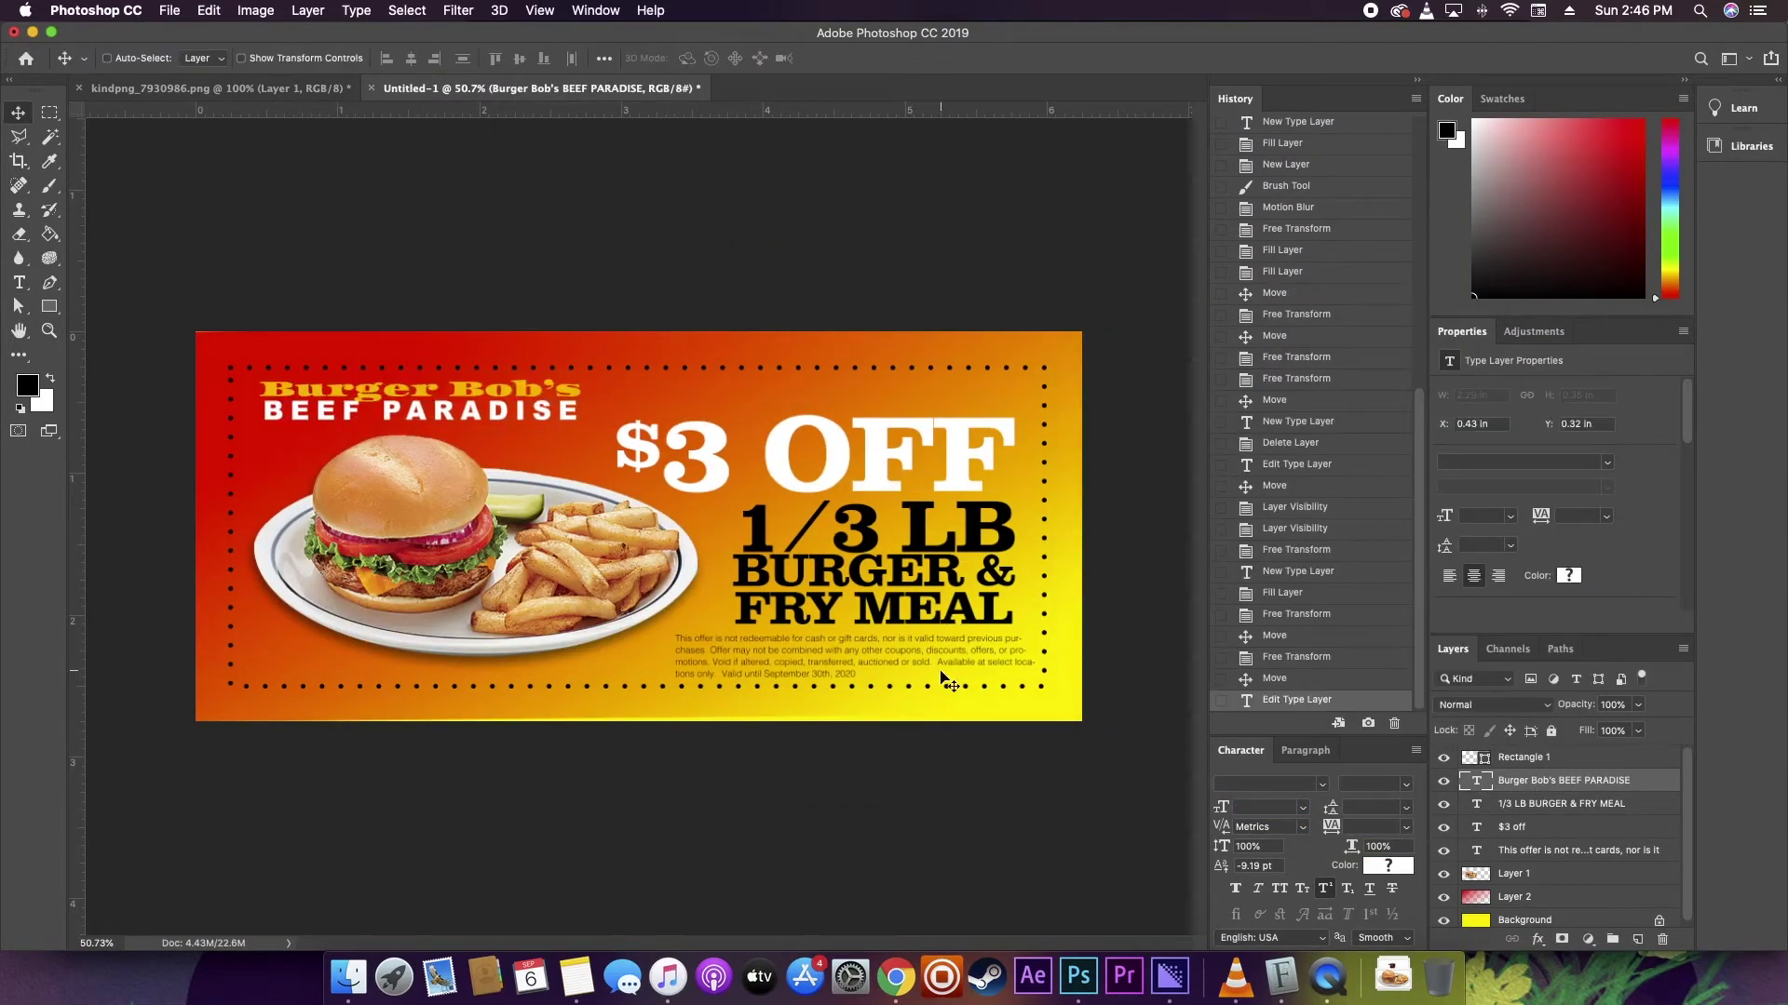
Cancel a stray merge and new-document attempt by undoing, then select the dotted border layer.
key("v")
key("super+shift+e")
key("super+n")
left_click(1256, 767)
key("super+z")
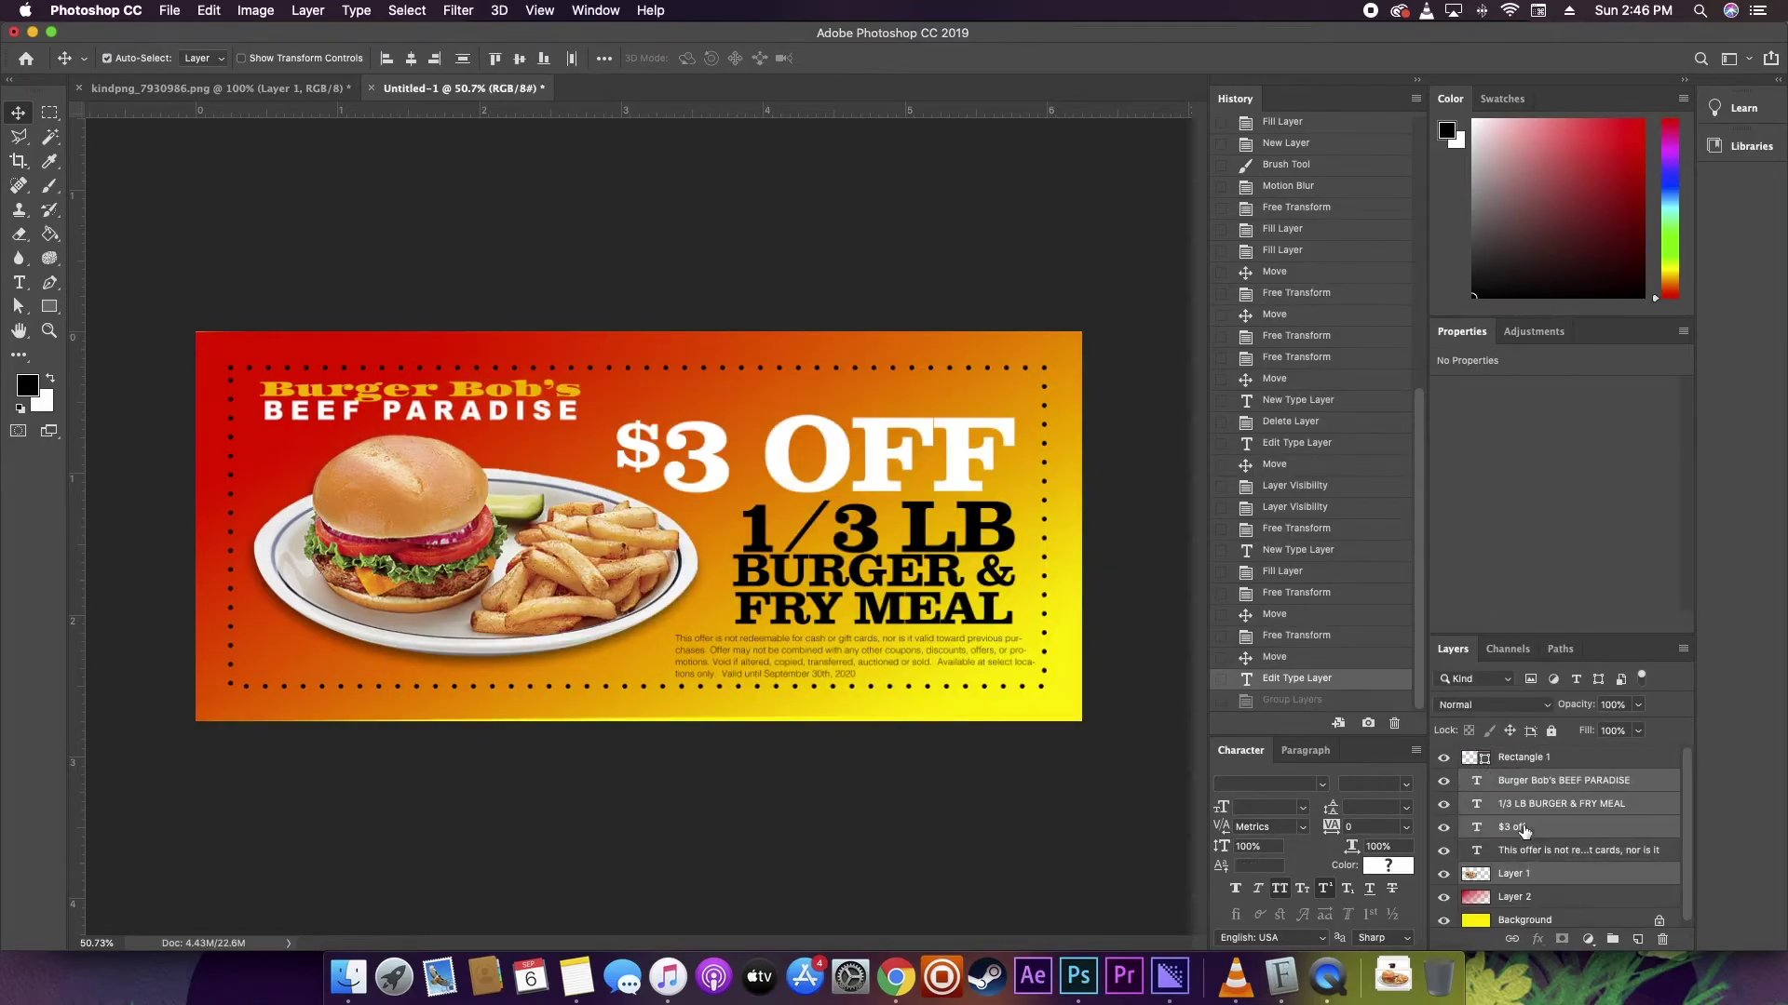
key("super+z")
left_click(825, 475, "super")
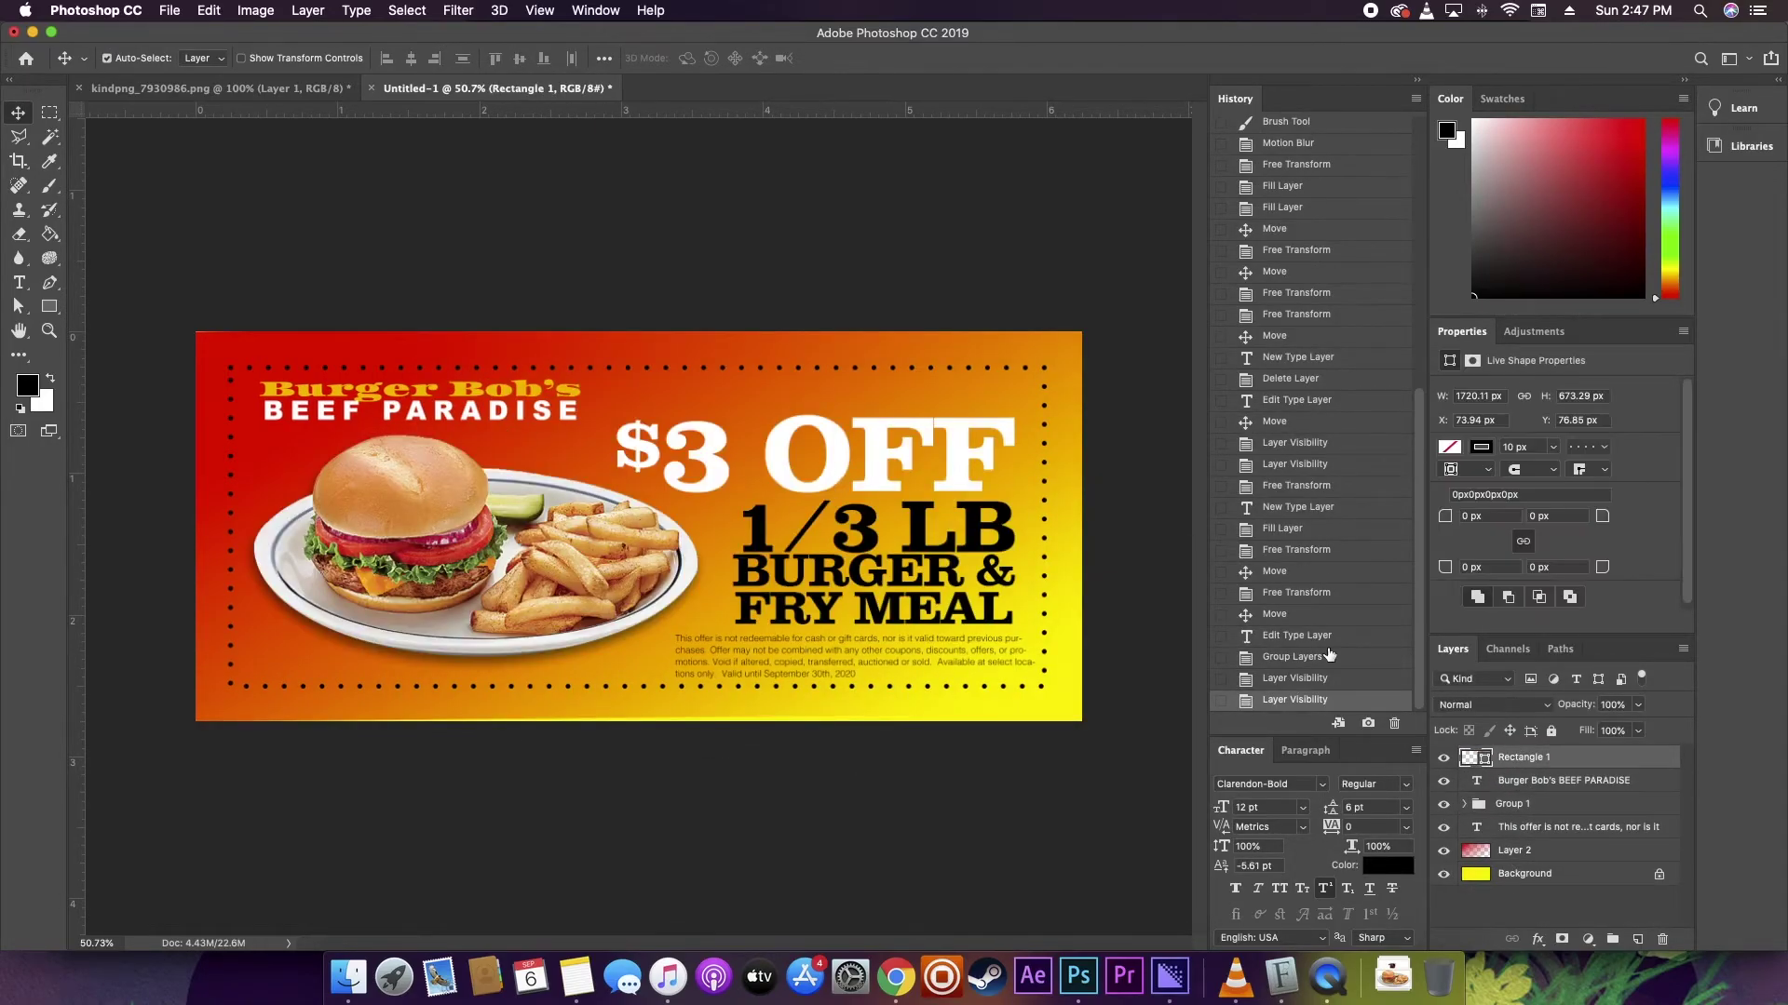
Create an 11 x 17 inch, 300 ppi sheet with vertical and horizontal guides crossing near centre.
key("super+s")
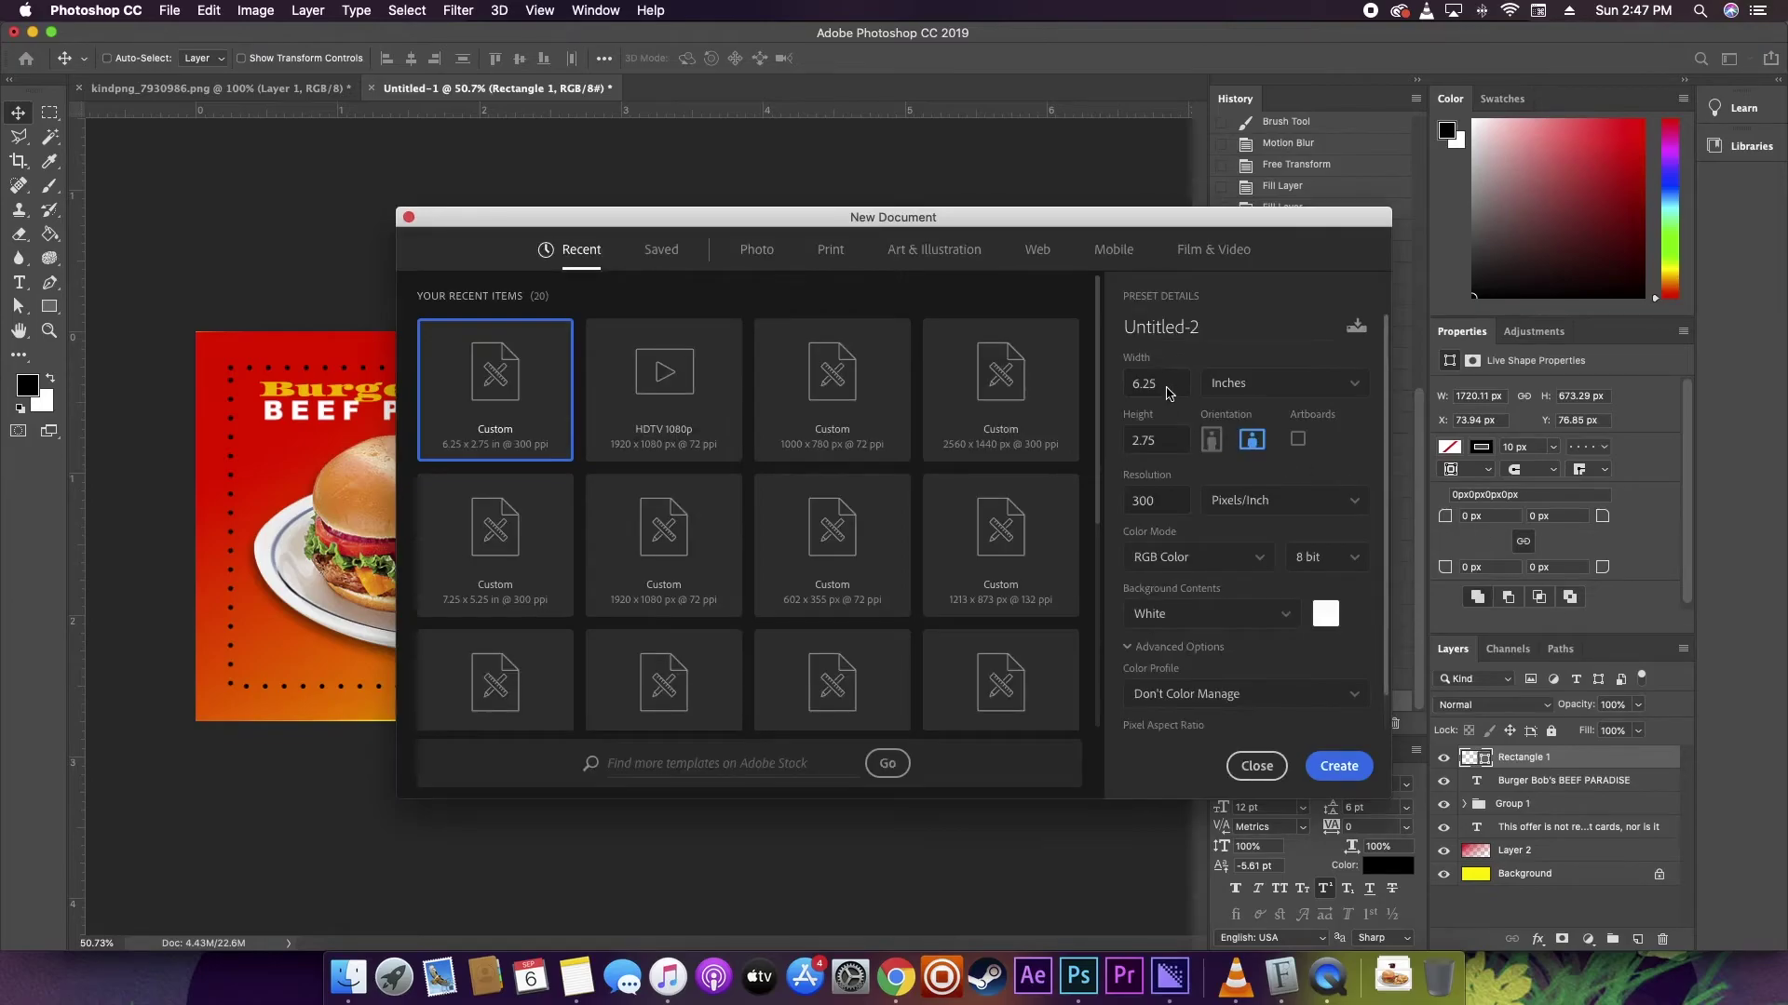
left_click(1167, 382)
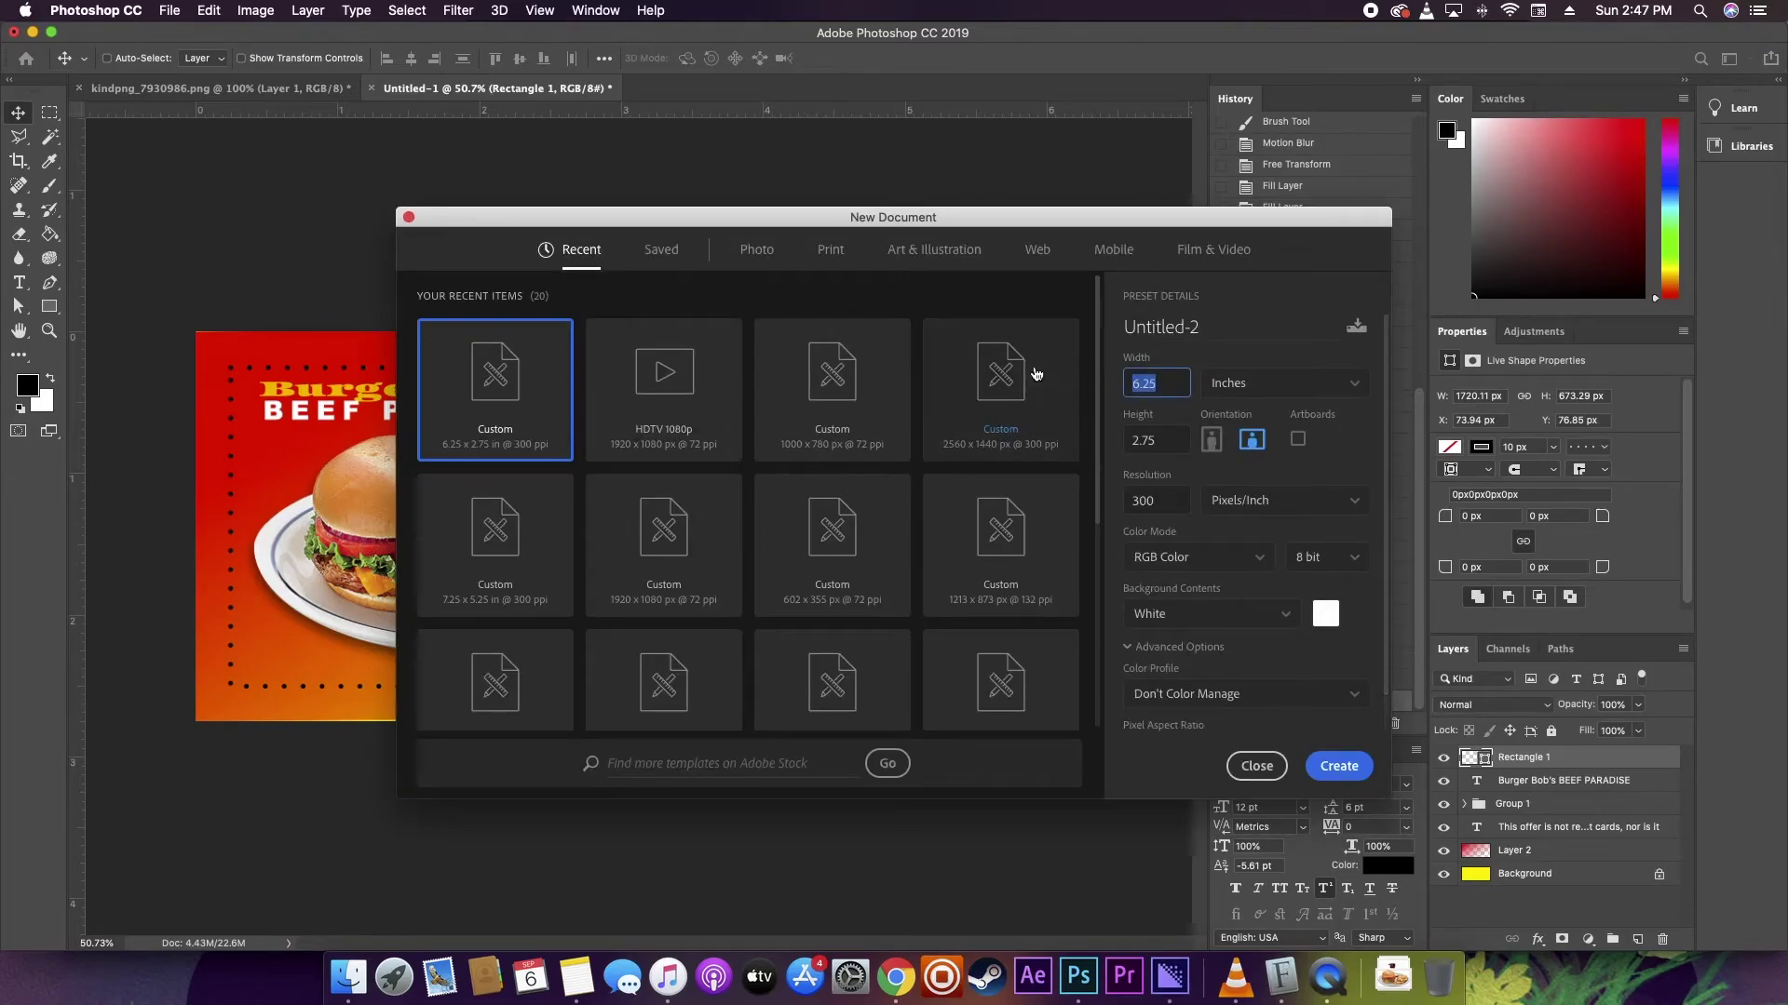
type("11")
key("Tab")
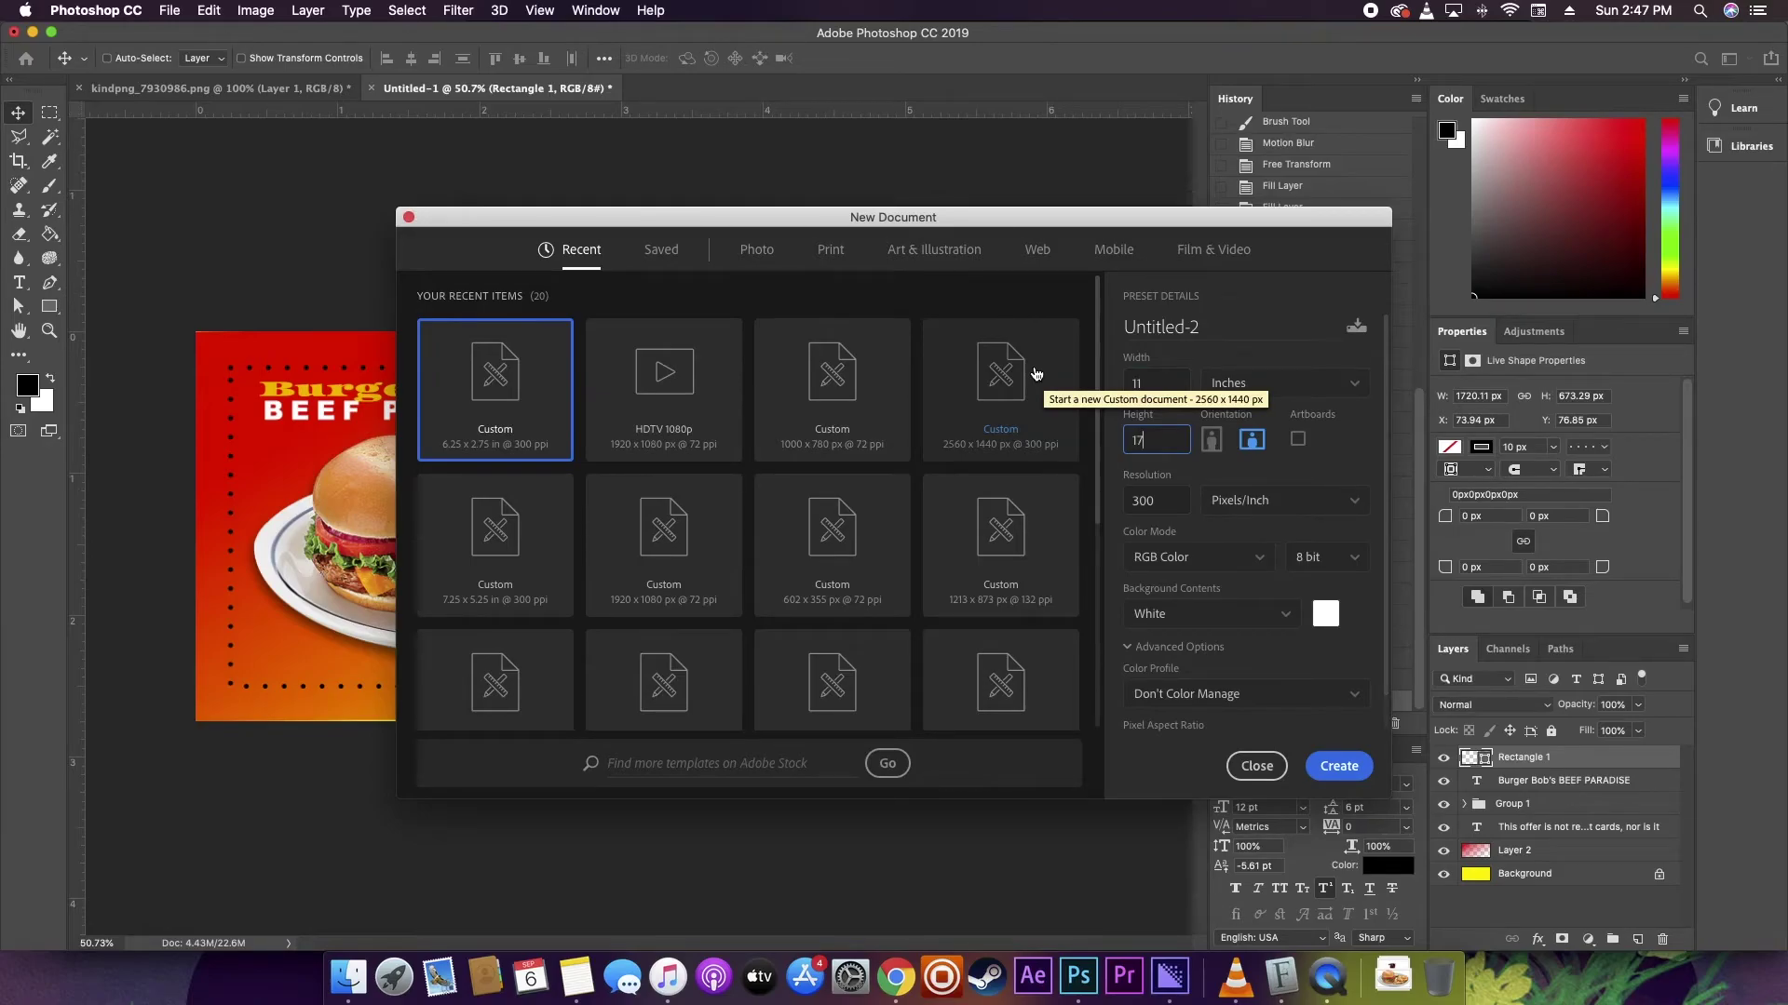
left_click(1319, 475)
key("Return")
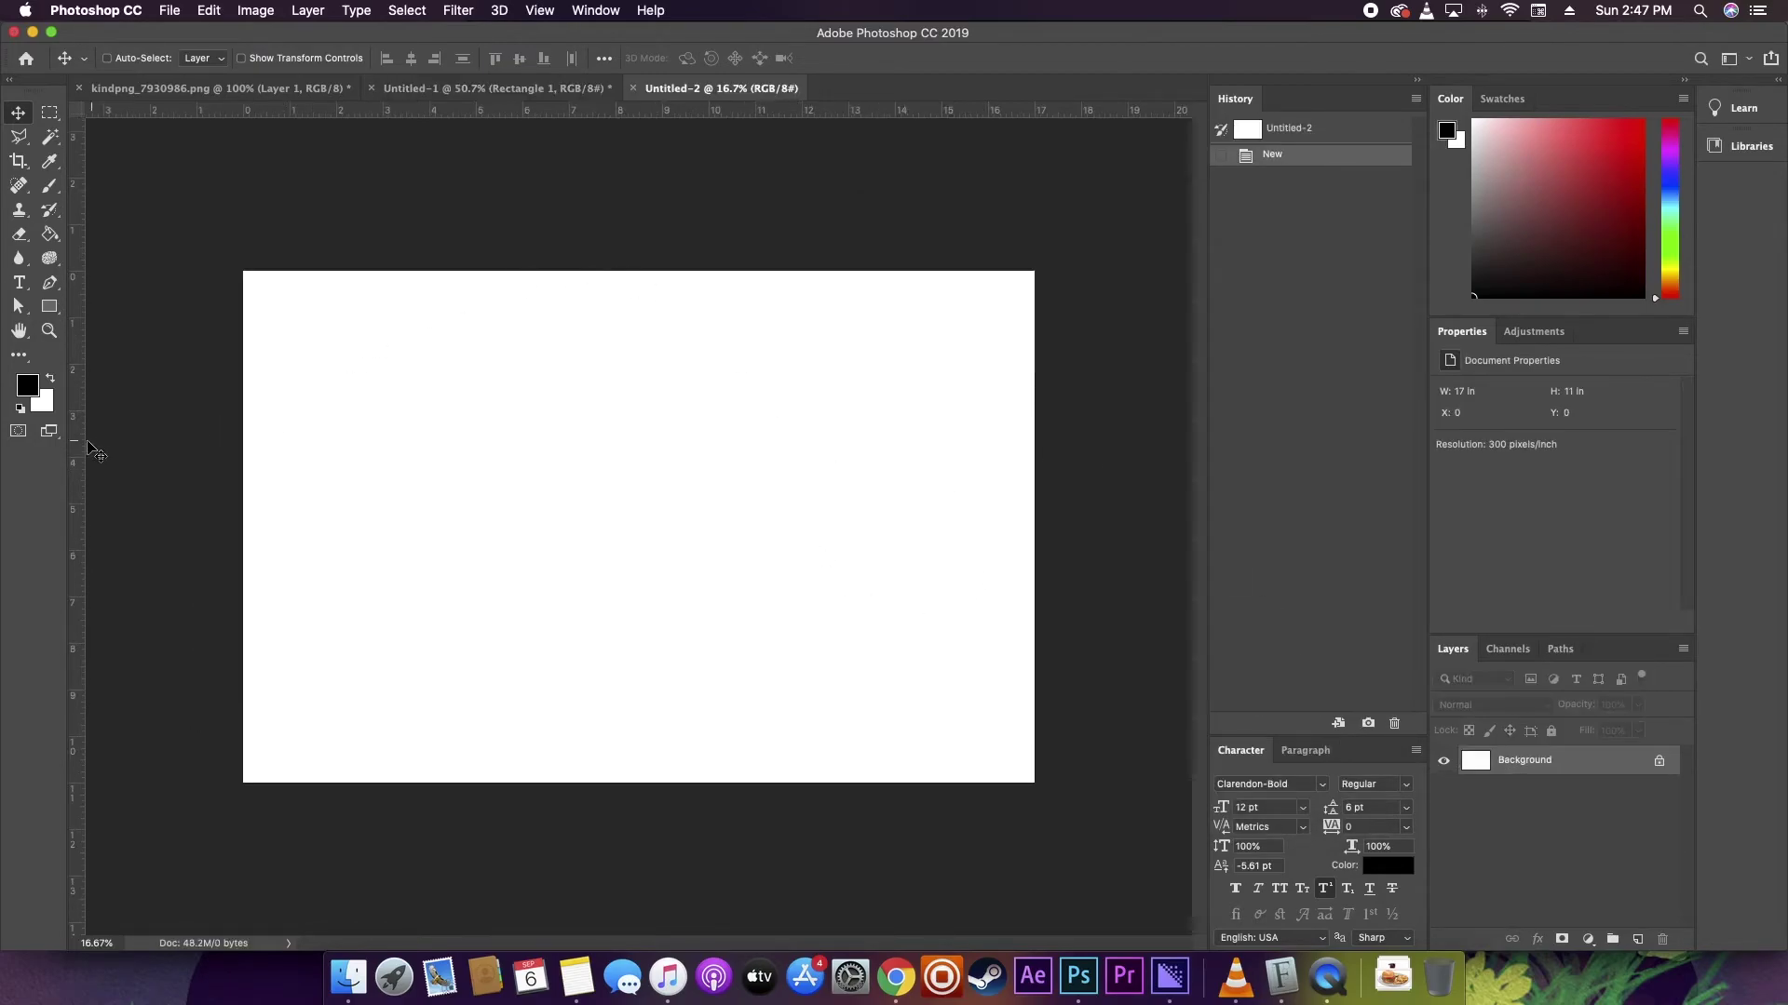
left_click_drag(82, 445, 639, 434)
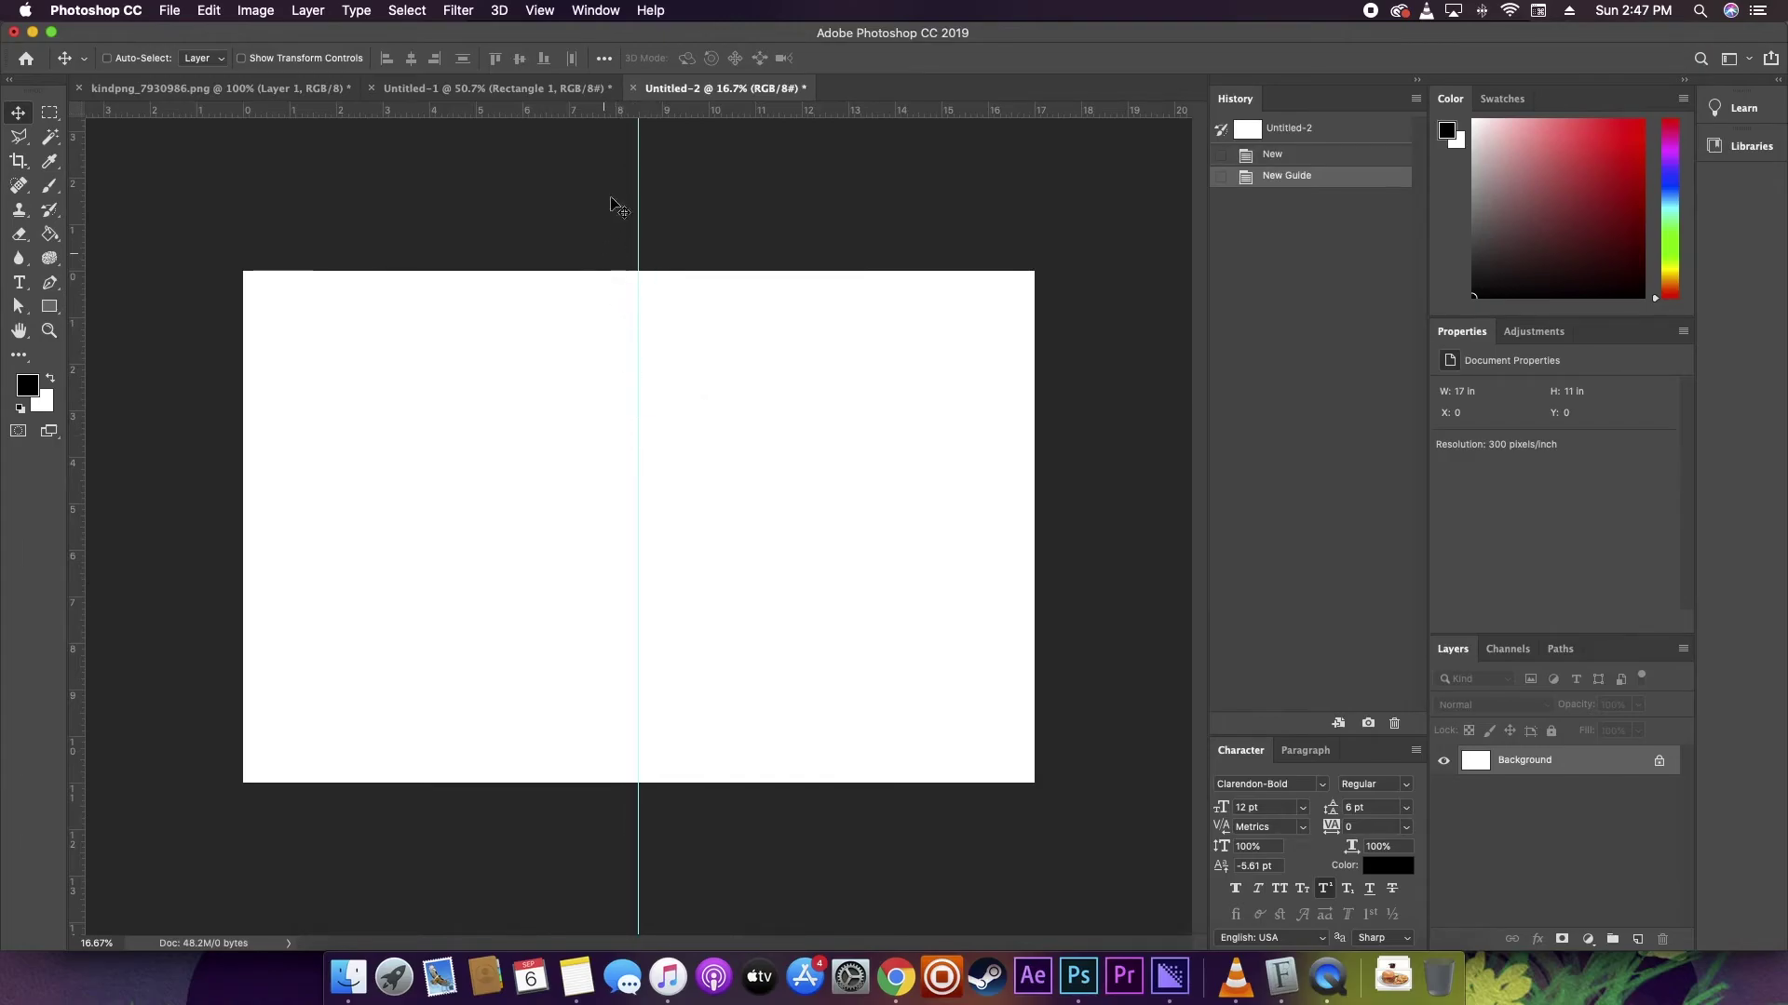
left_click_drag(638, 116, 664, 531)
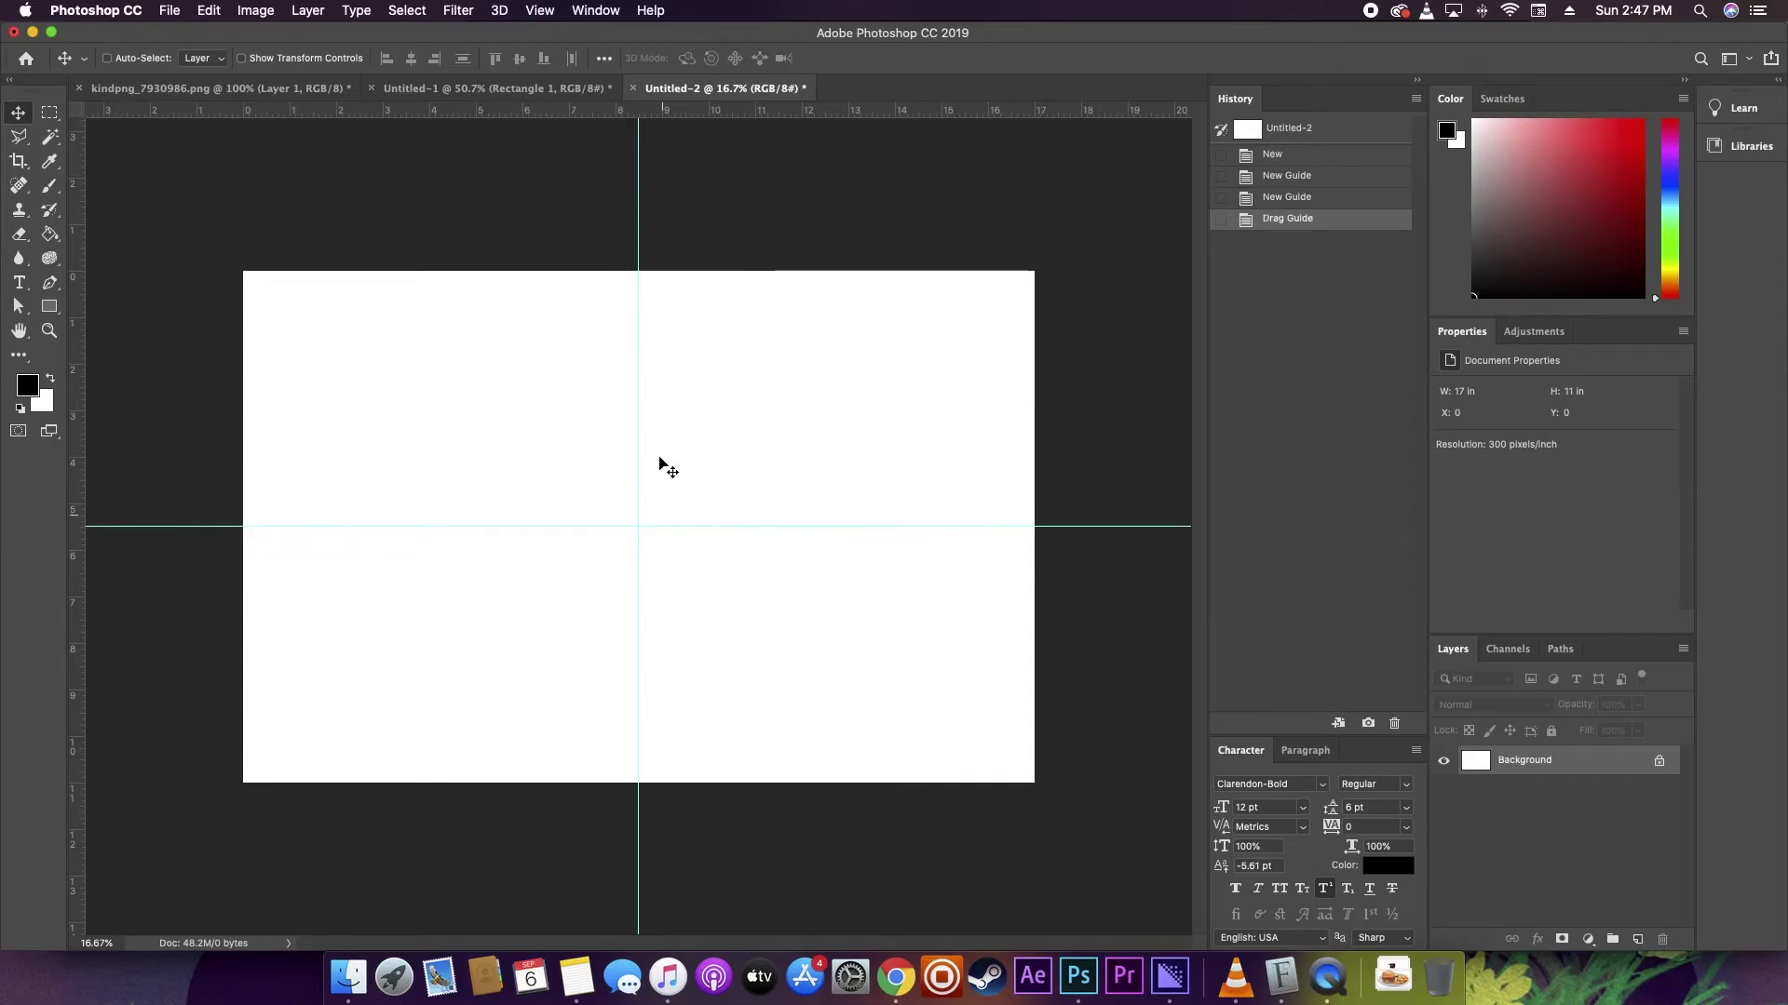
Merge the coupon's visible layers and place it on the print sheet snapped to the guides.
left_click(493, 88)
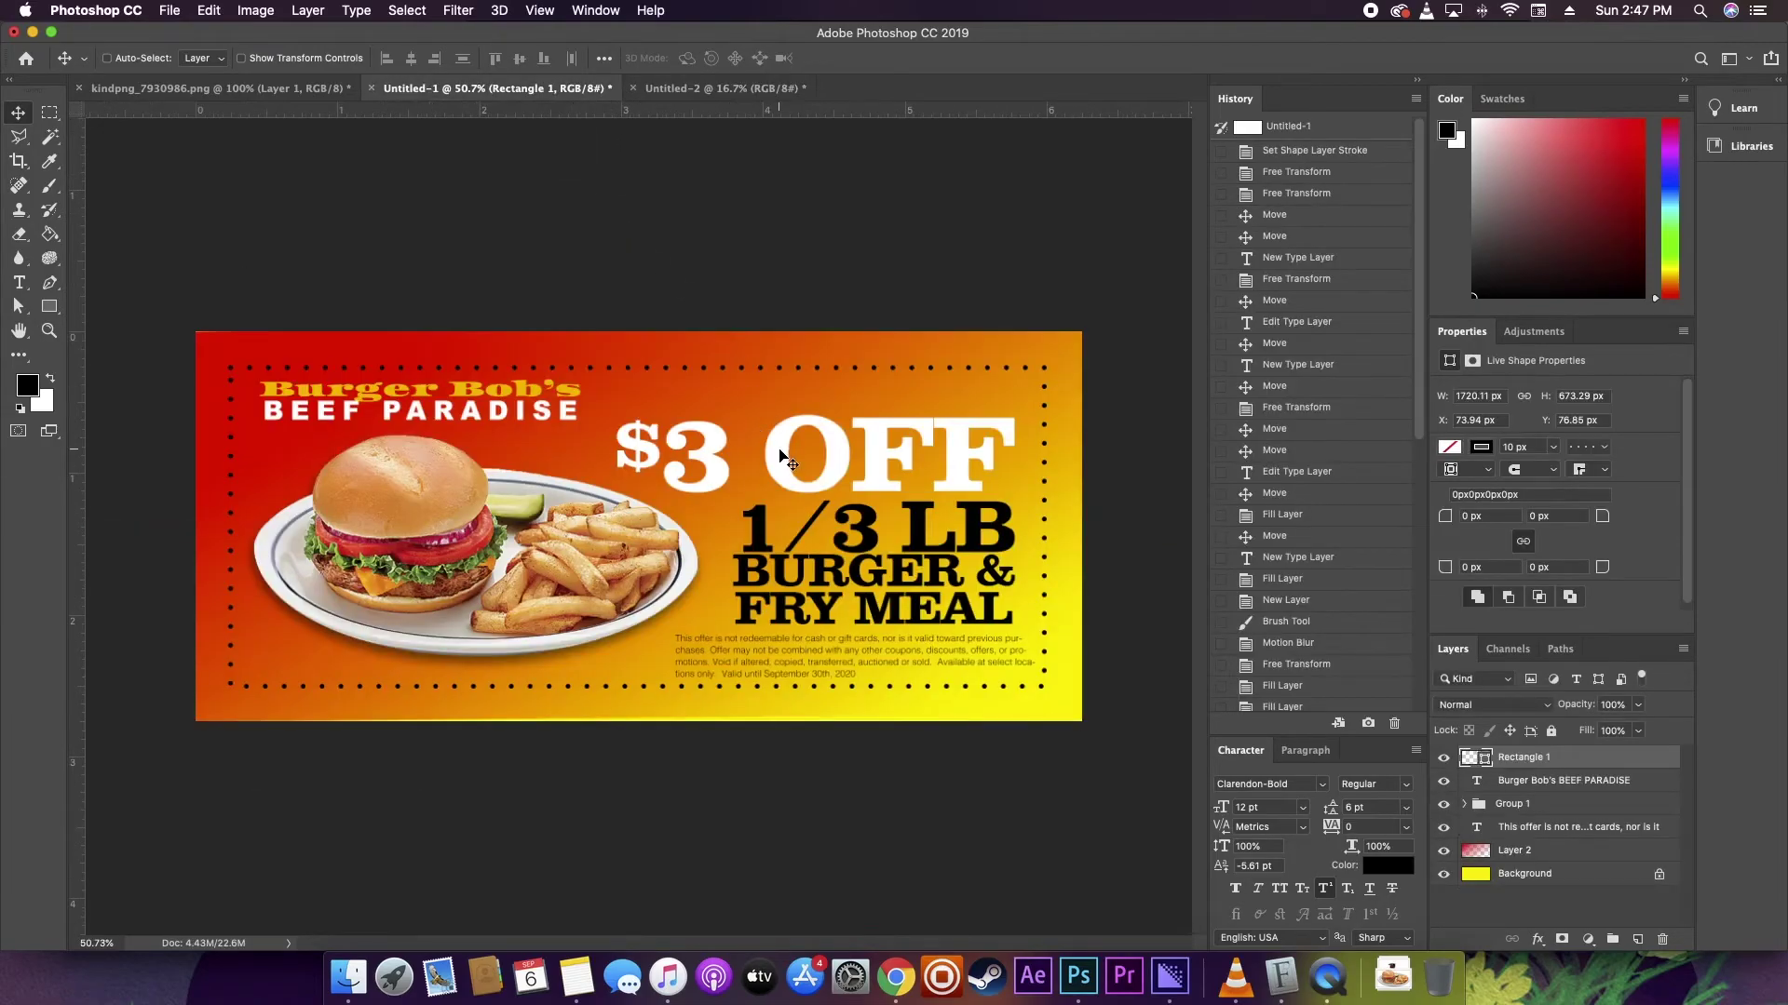
key("super+shift+e")
left_click(621, 89)
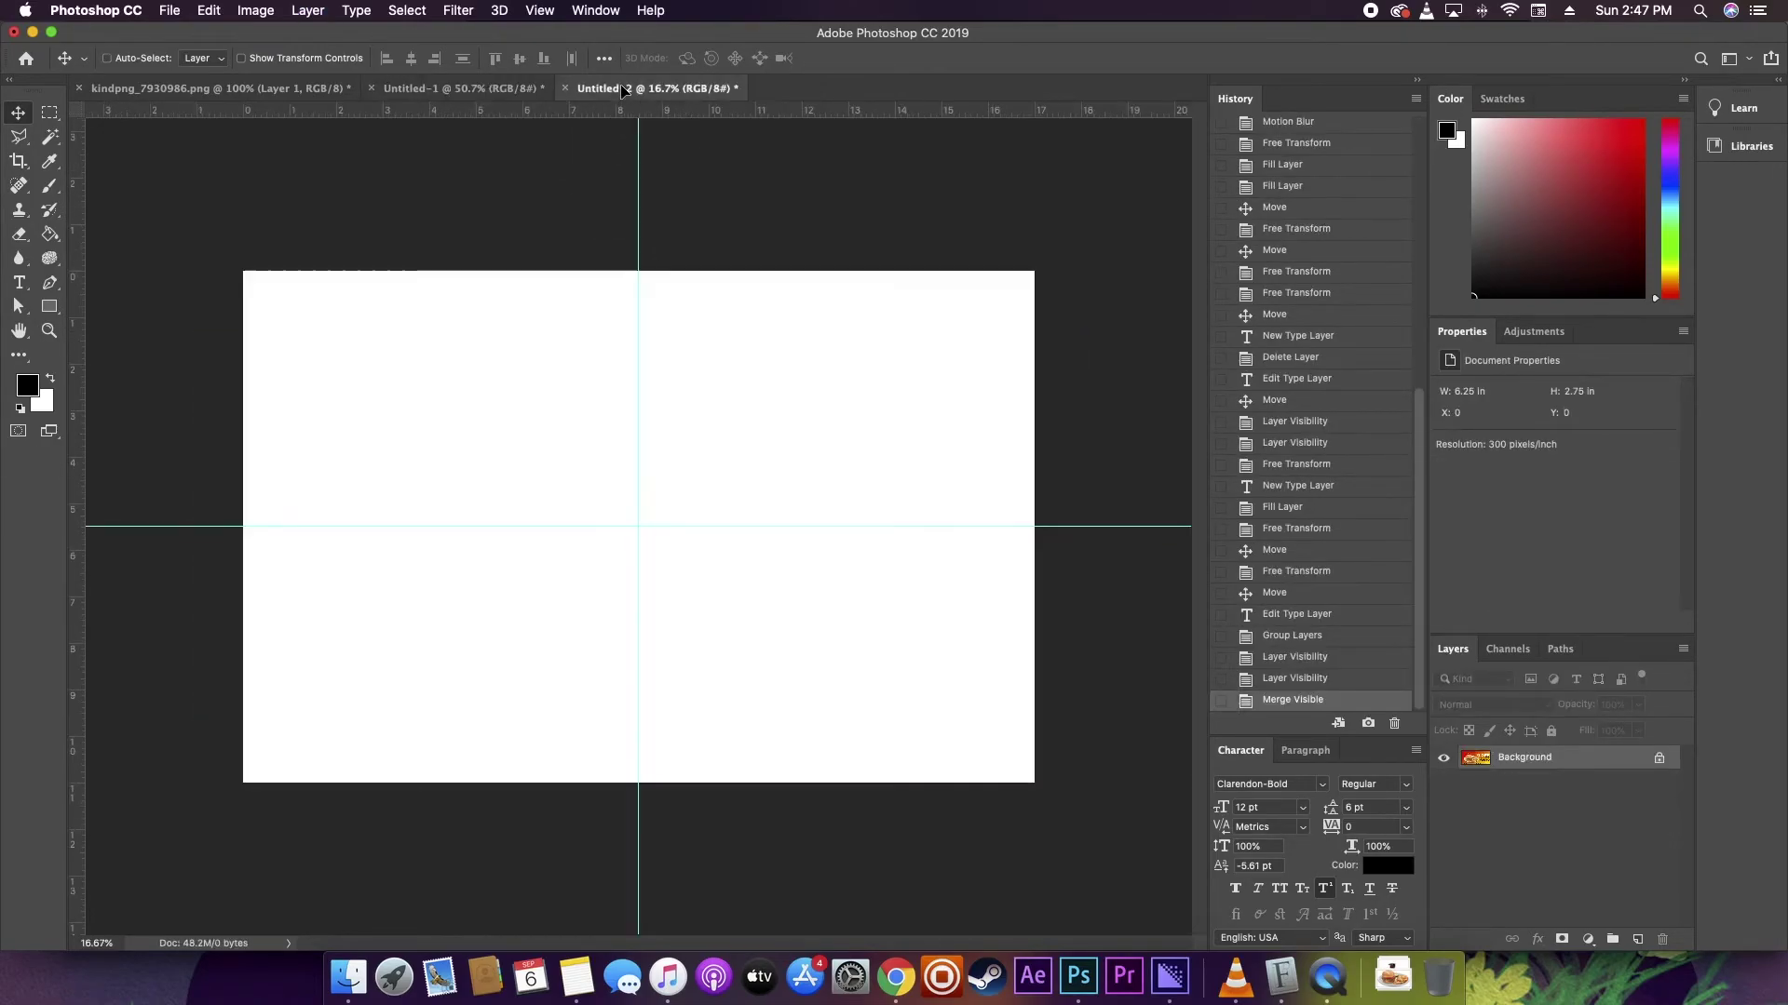
left_click_drag(768, 407, 766, 410)
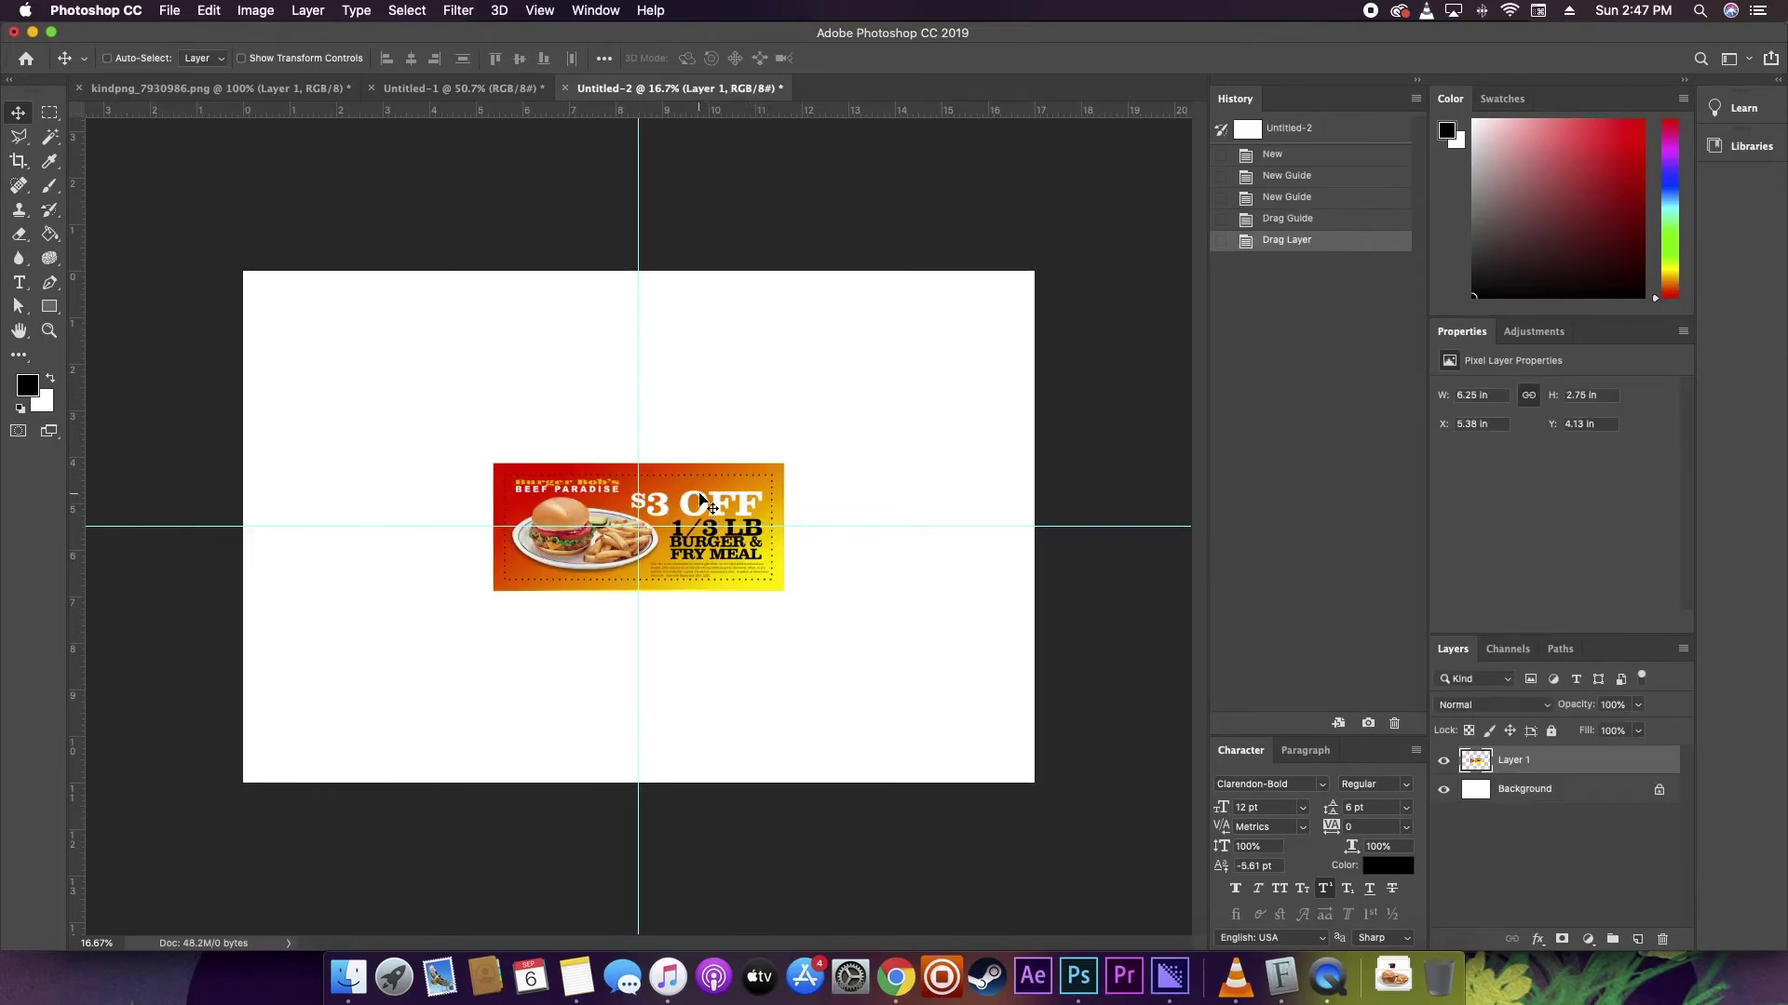
left_click_drag(705, 501, 505, 326)
Duplicate the coupon into six tiles and shift the whole grid down and left.
key("super+j")
key("super+j")
key("super+j")
key("super+j")
key("super+j")
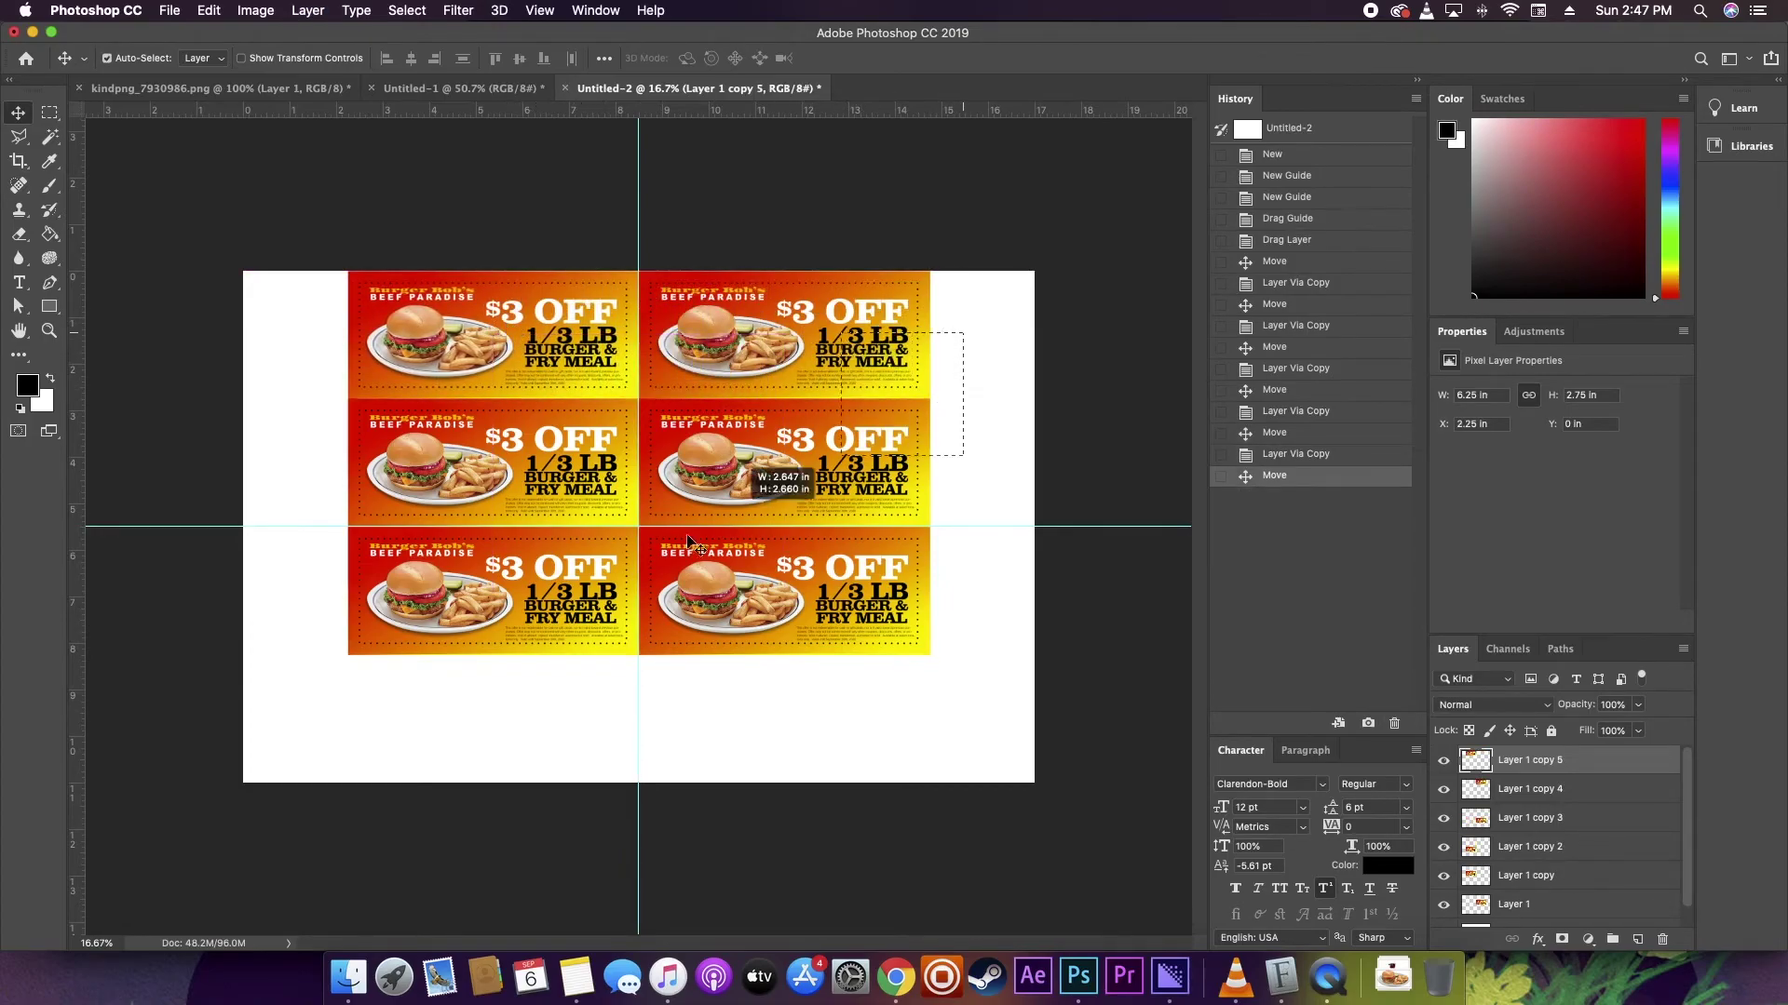
key("super+alt+a")
left_click_drag(519, 386, 516, 445)
left_click(240, 577)
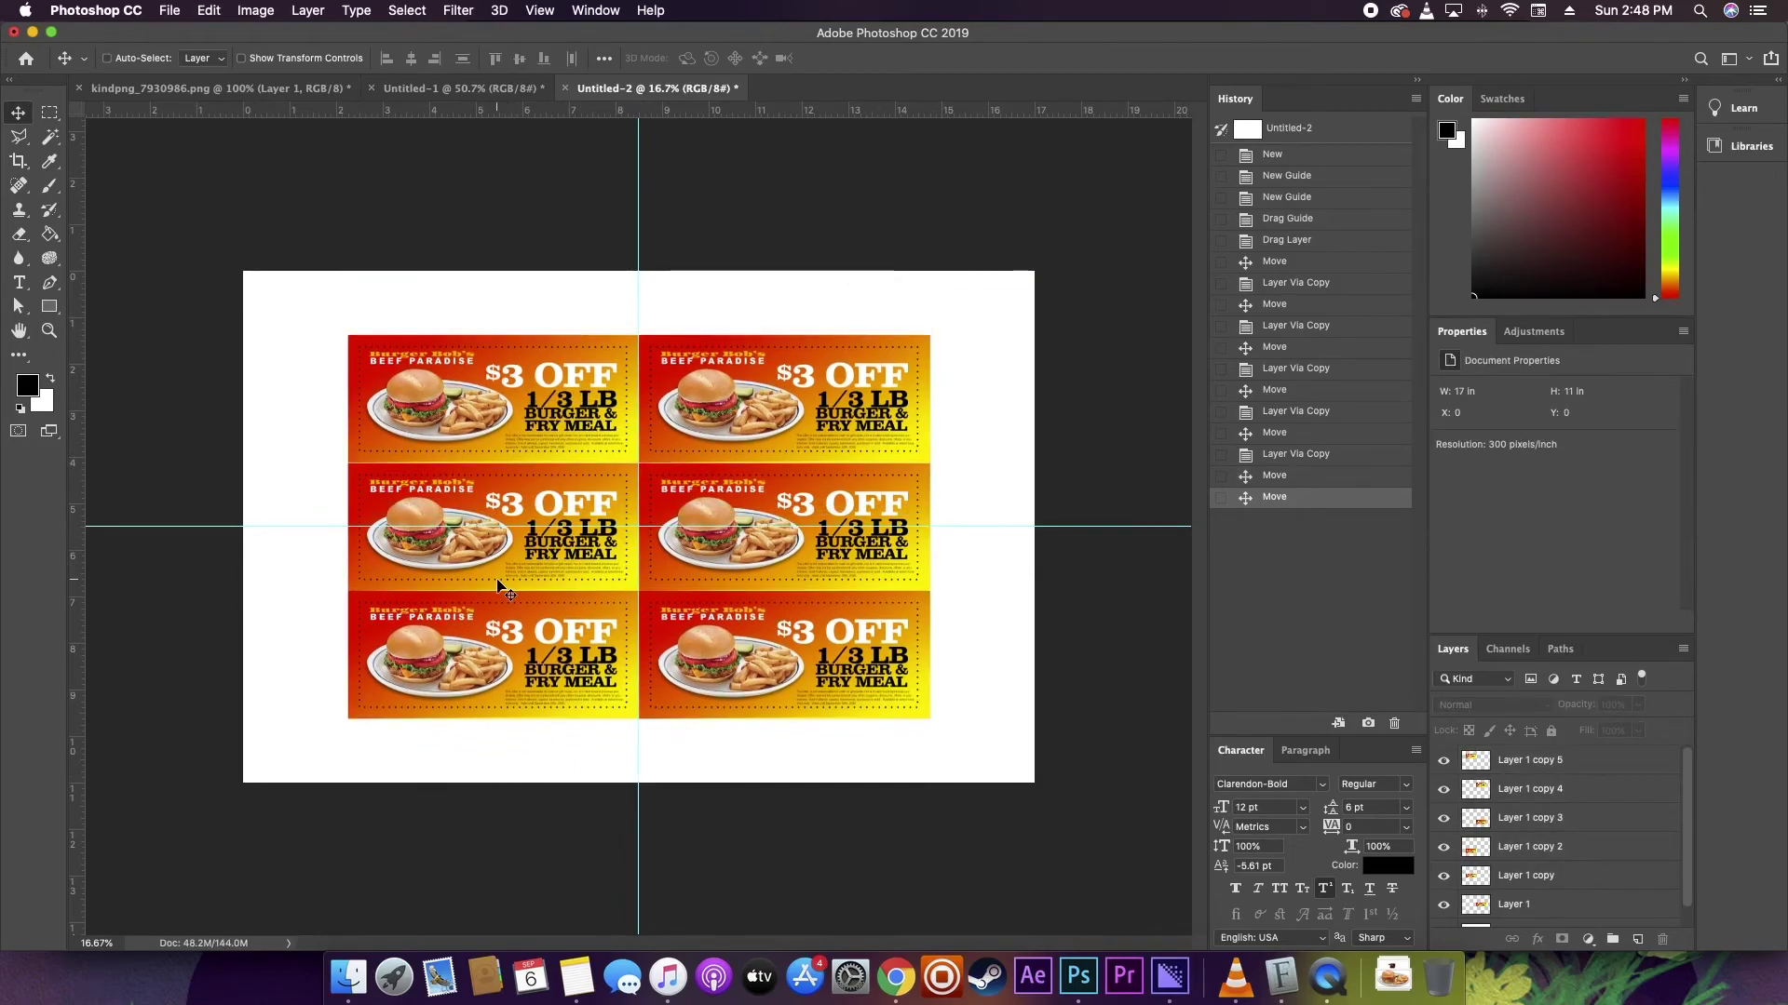
left_click(784, 465)
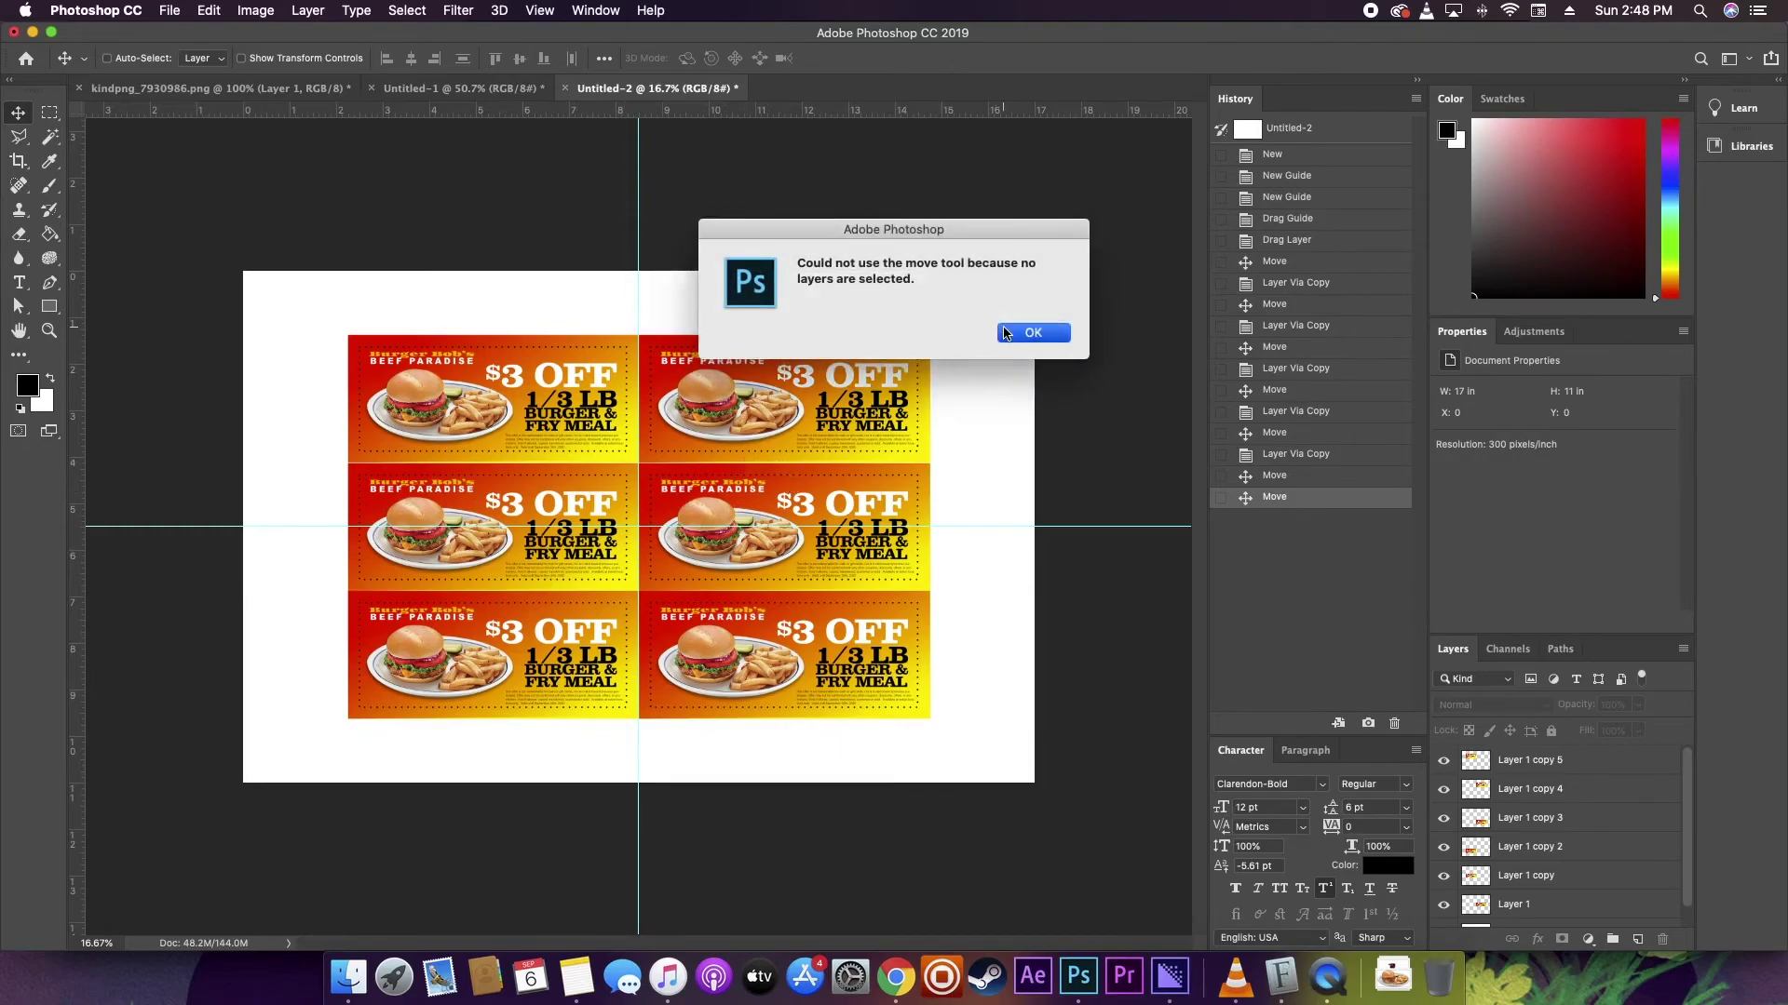
left_click(1028, 333)
left_click_drag(1012, 309, 346, 643)
left_click_drag(527, 558, 458, 557)
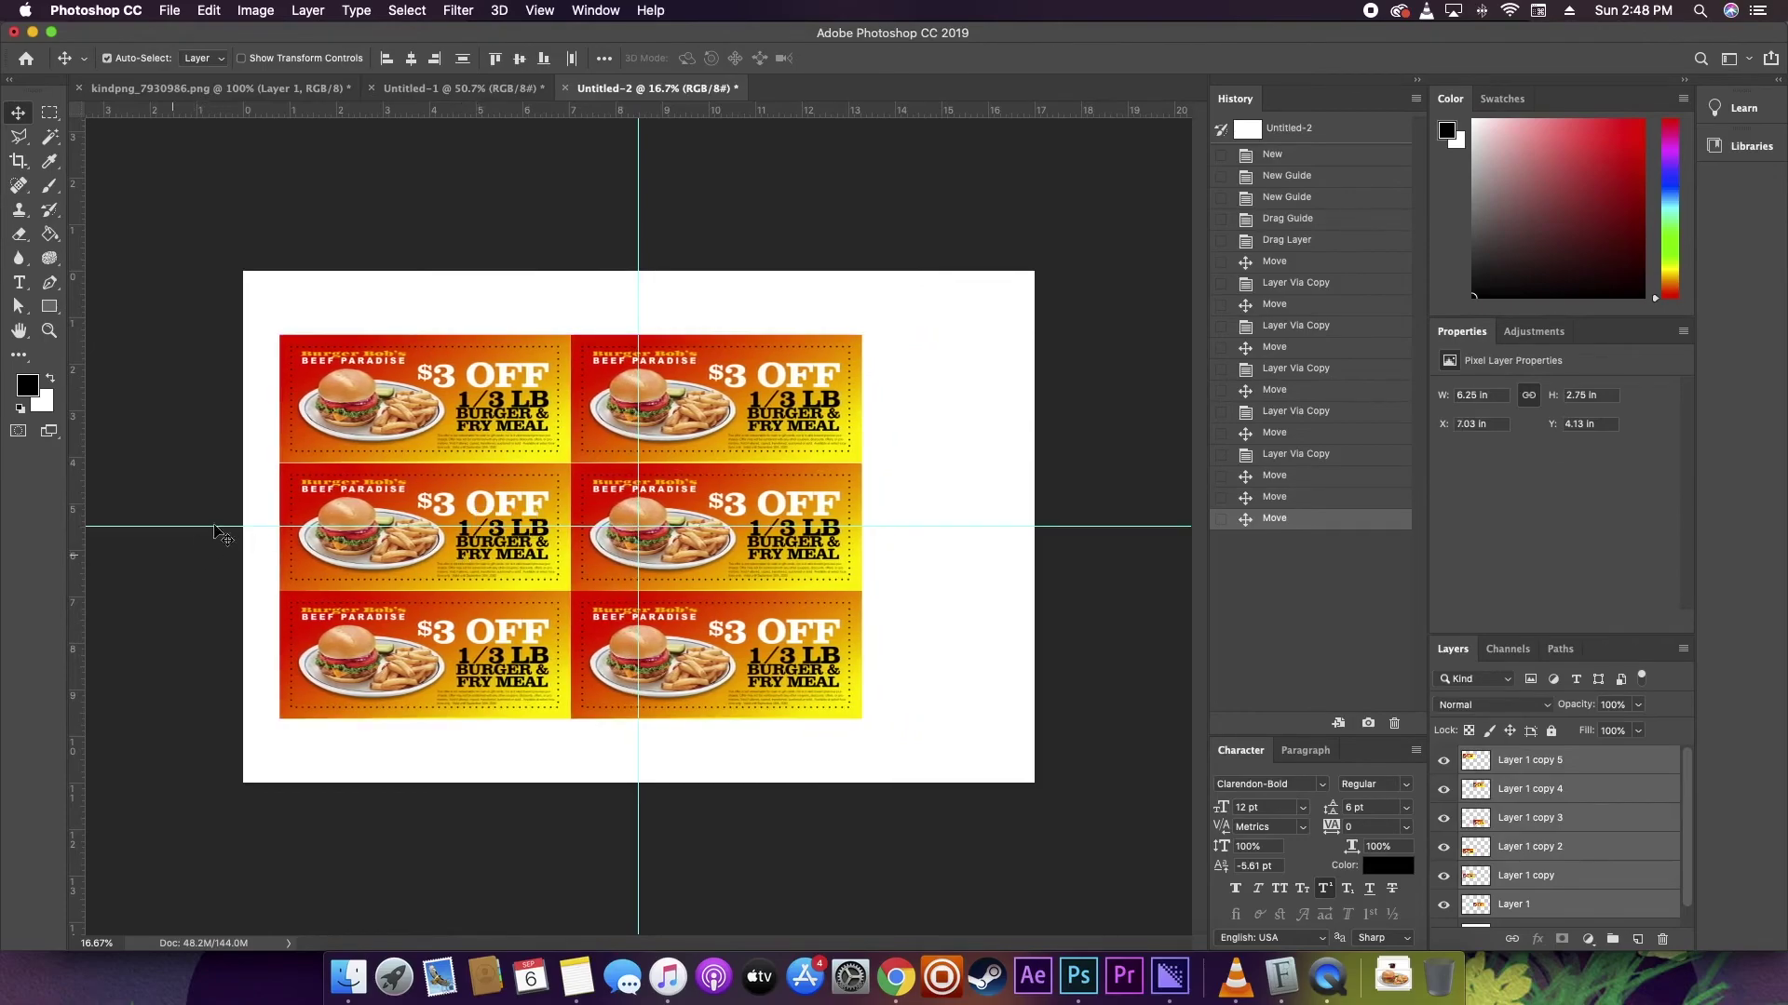